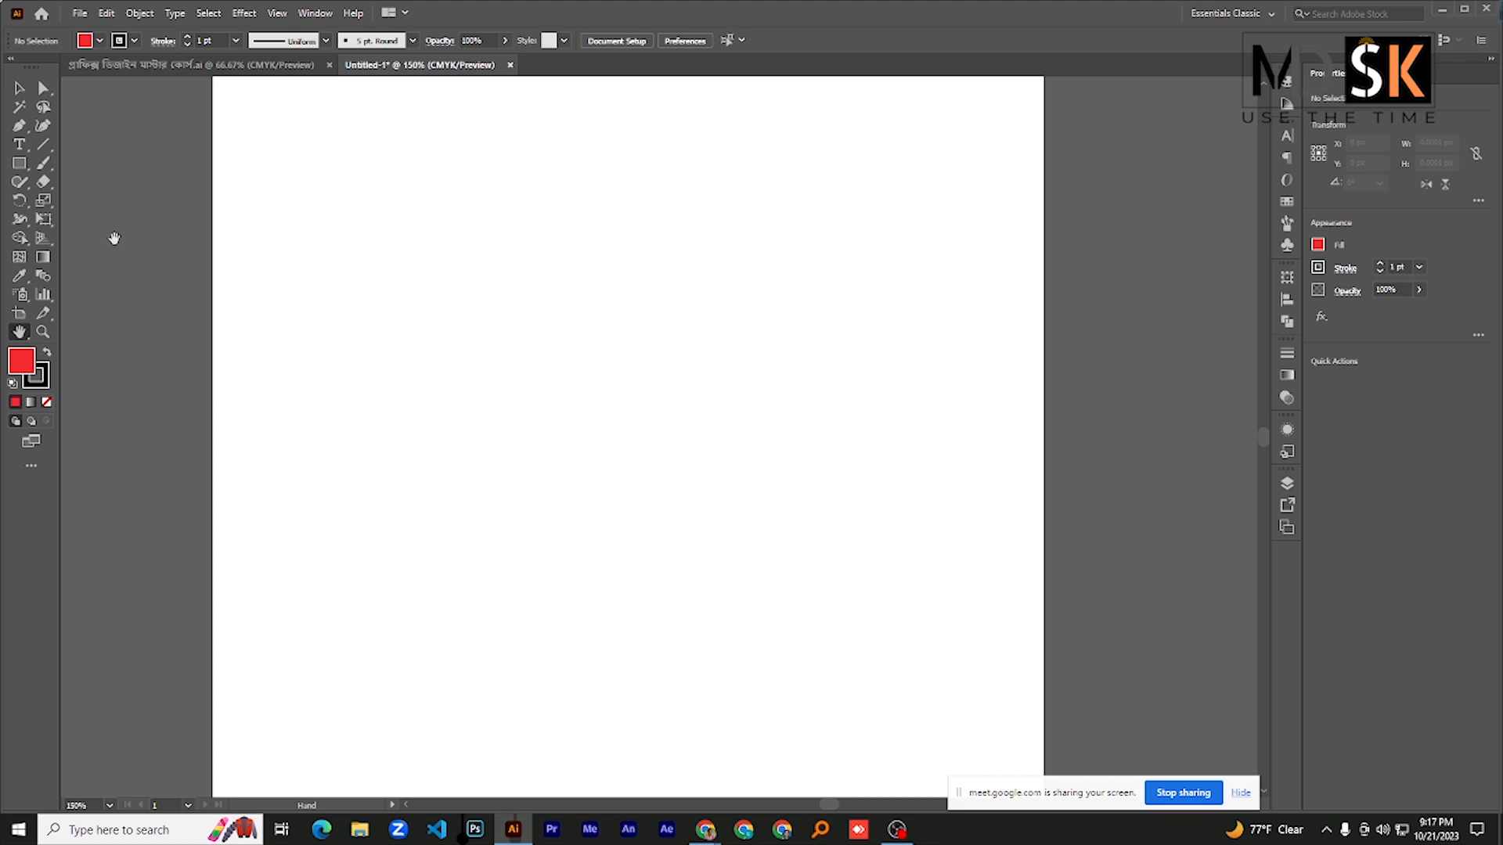
- Draw a circle about 110 px in diameter with the Ellipse tool in the upper-middle area of the artboard
right_click(19, 163)
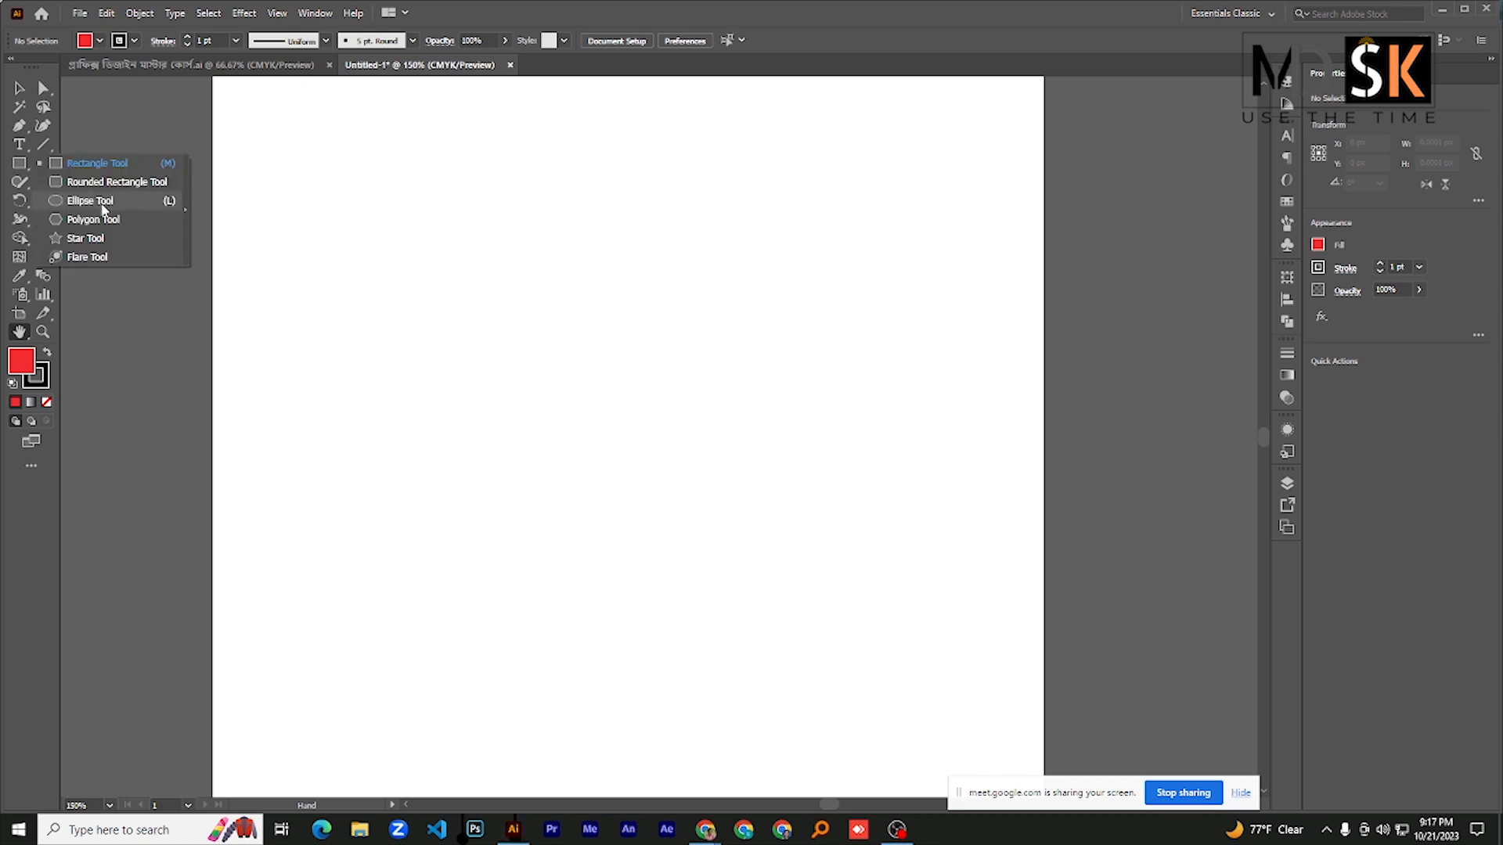
click(94, 201)
drag(378, 246, 525, 430)
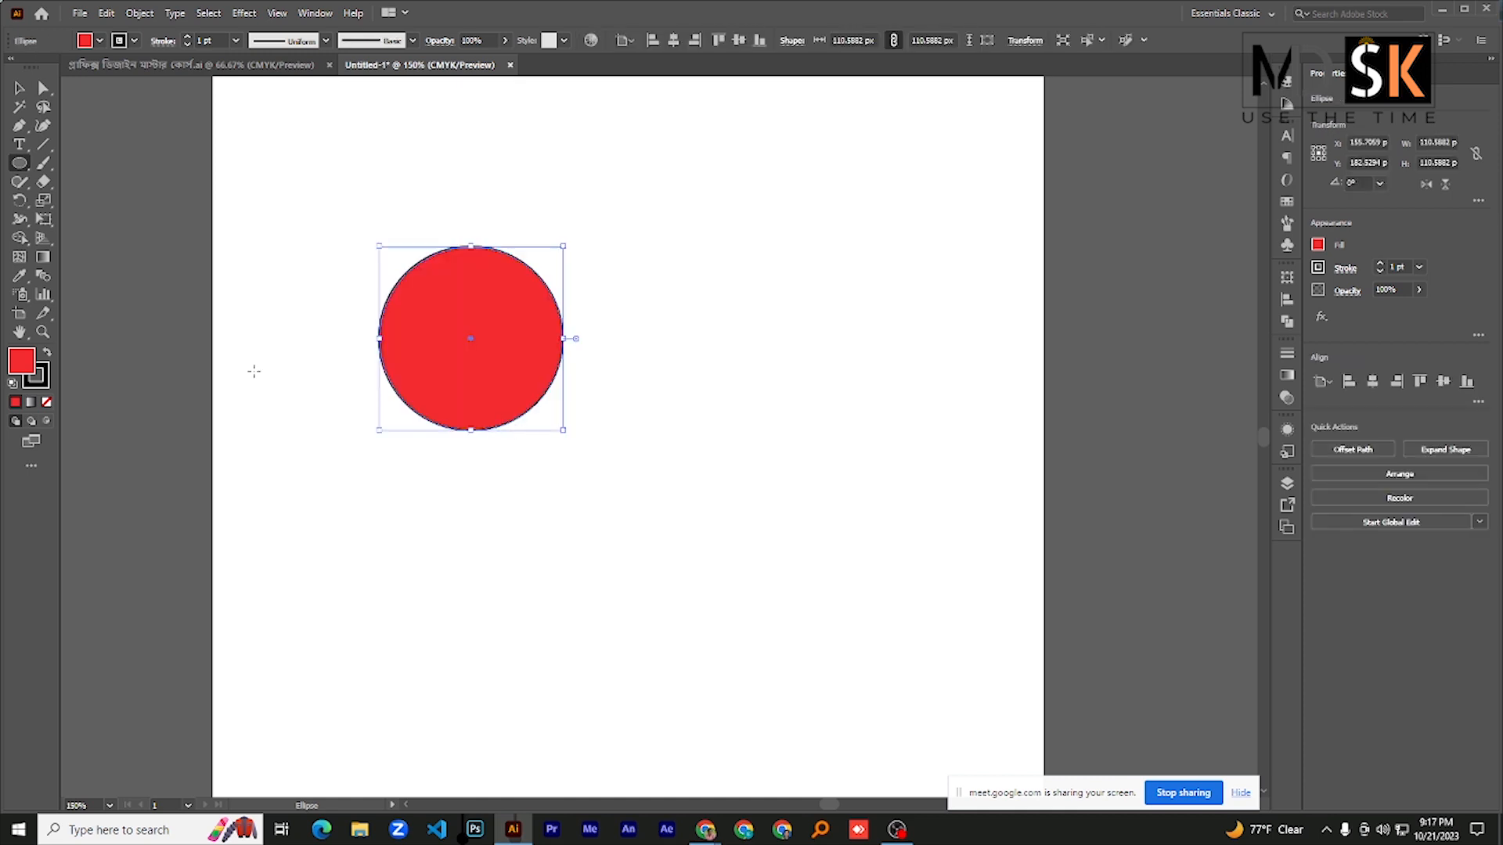
- Fill the circle with bright blue and remove its stroke
click(86, 40)
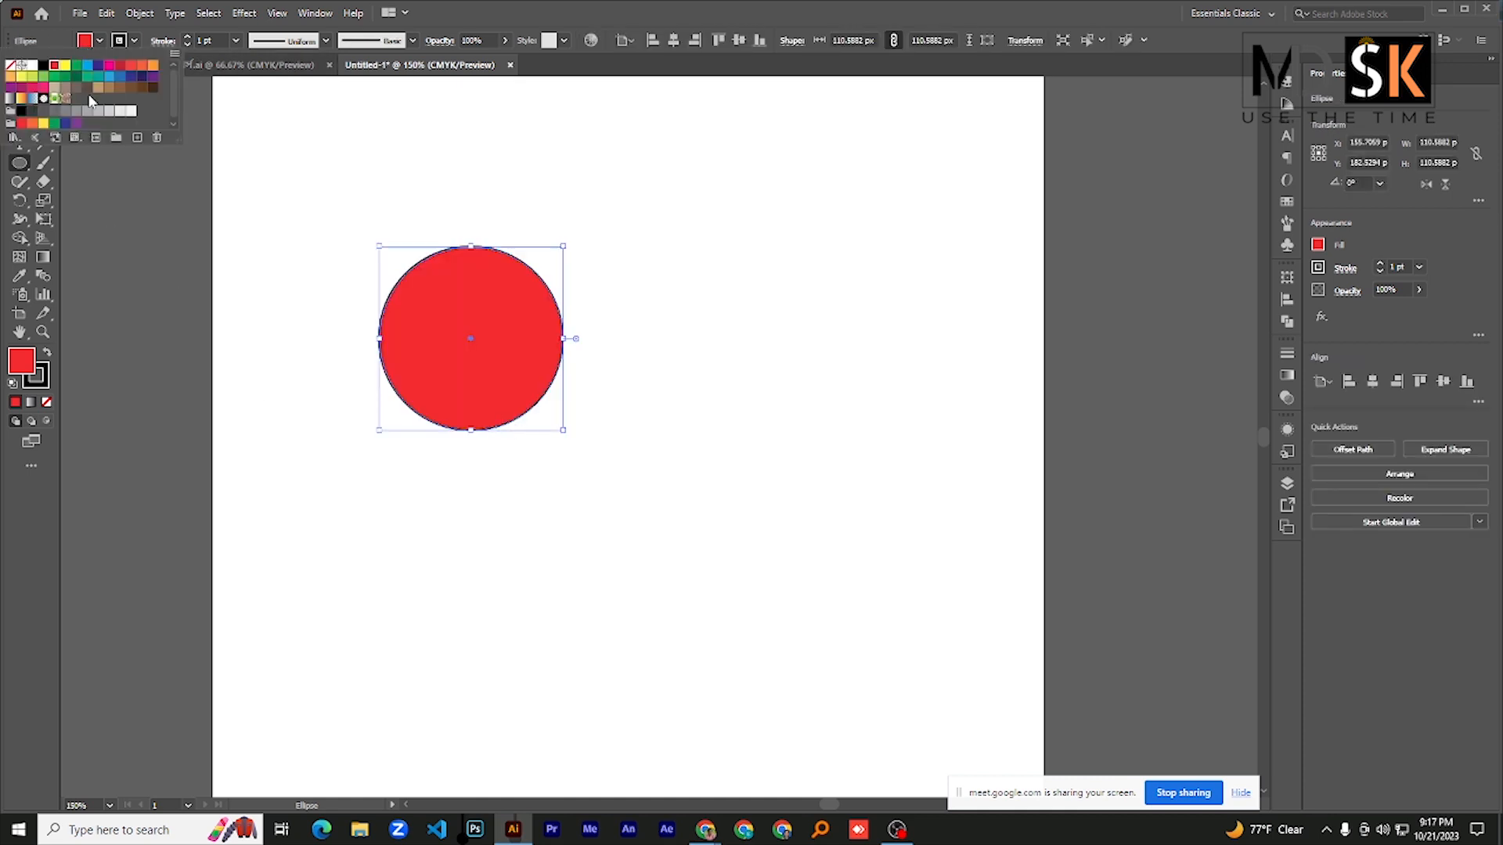
click(87, 66)
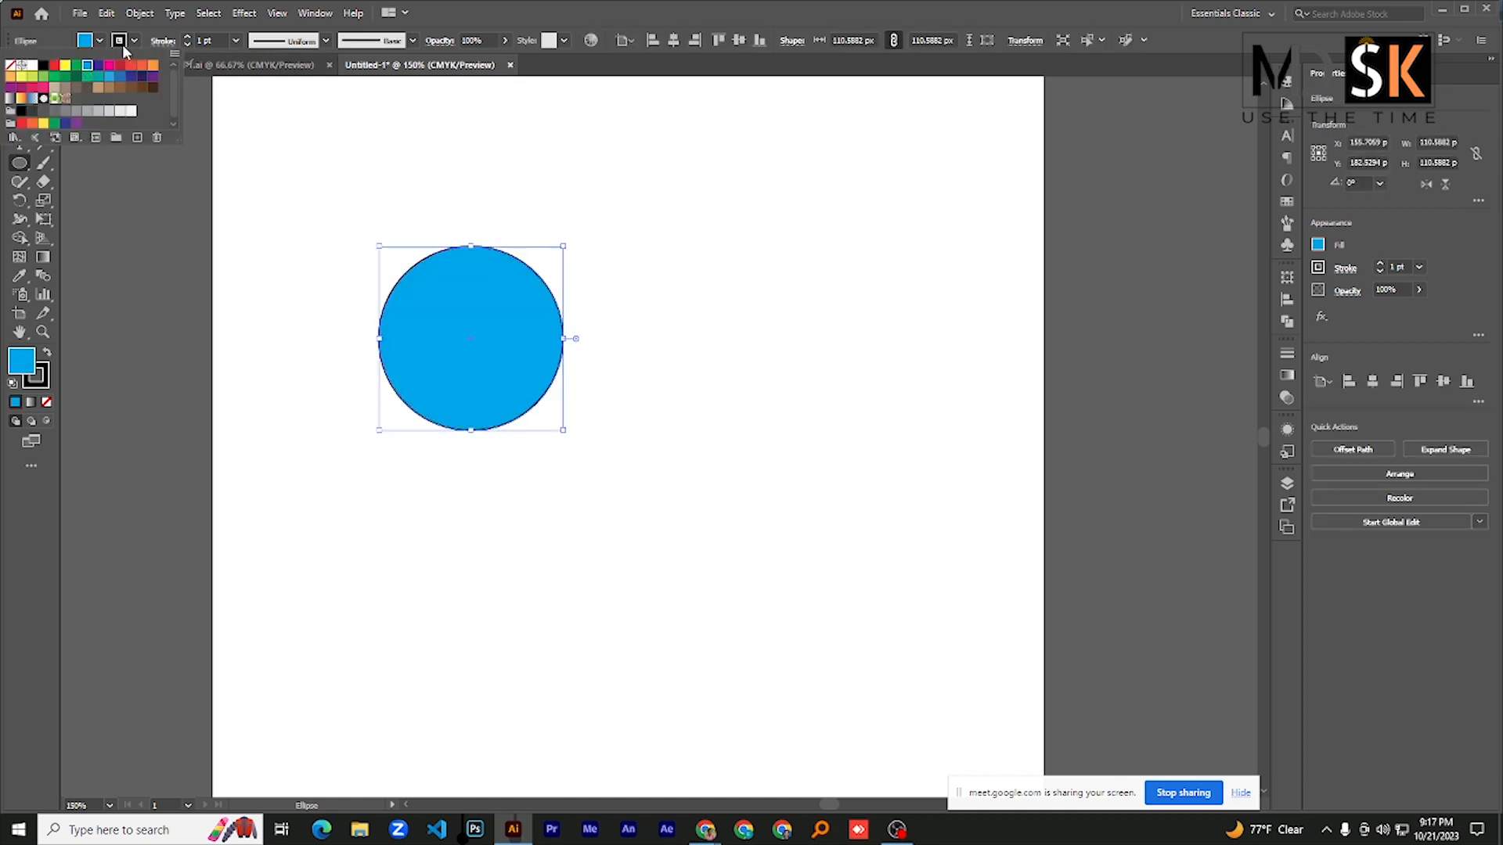
click(122, 46)
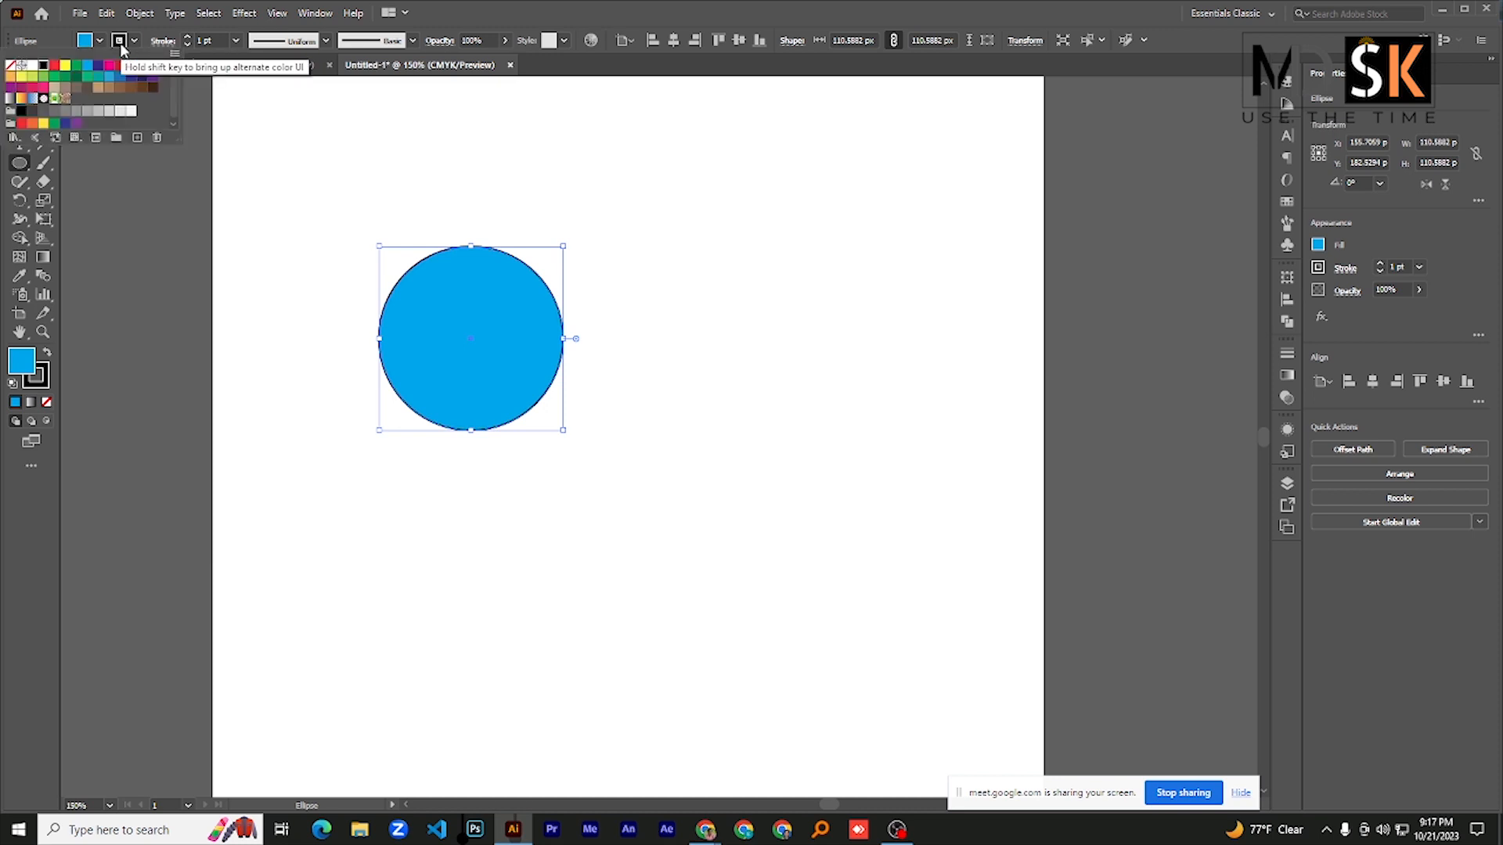
click(11, 67)
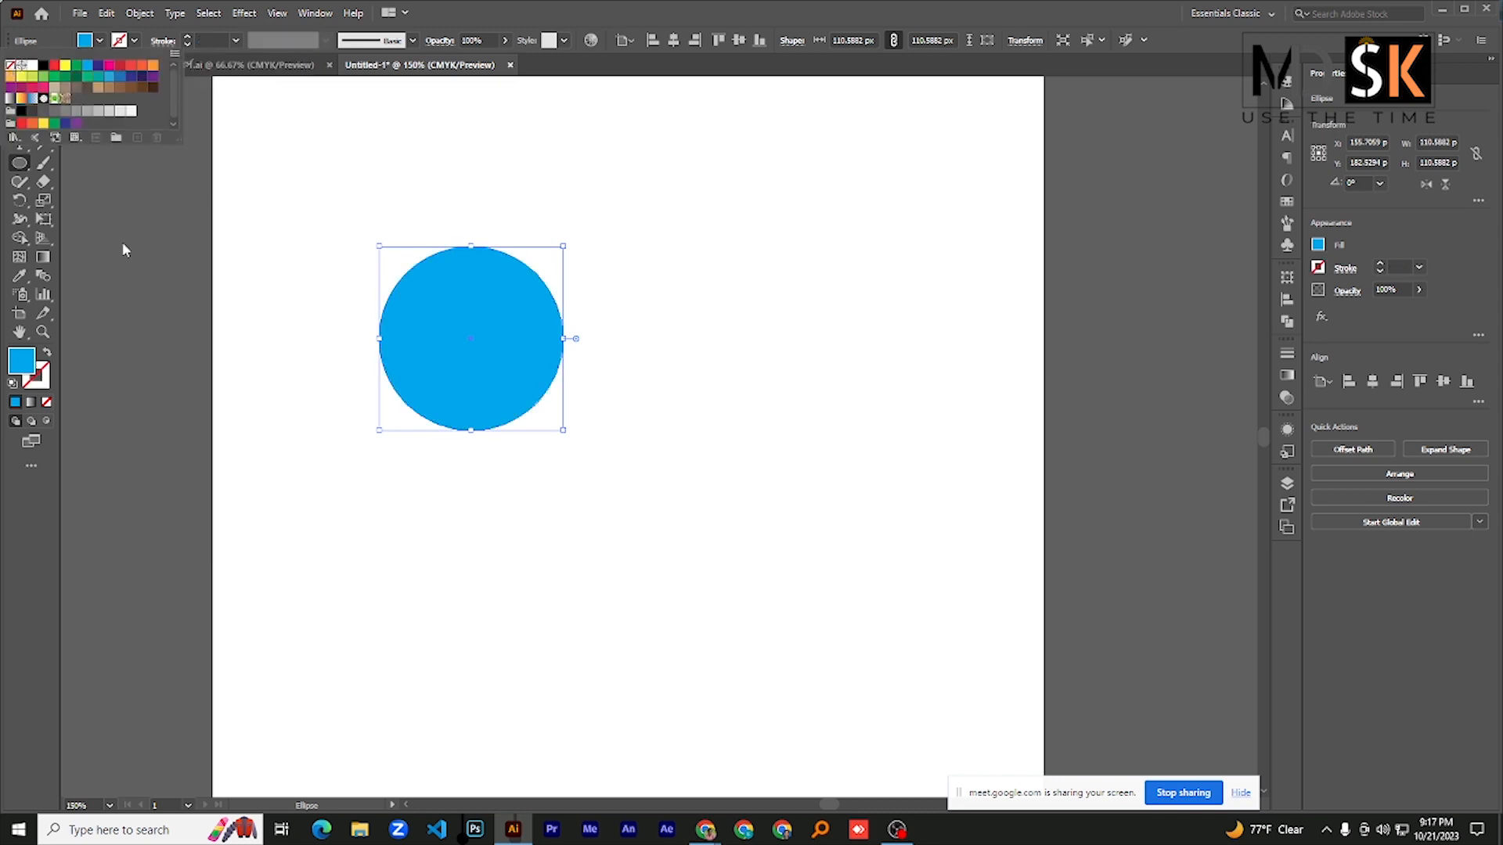
click(22, 167)
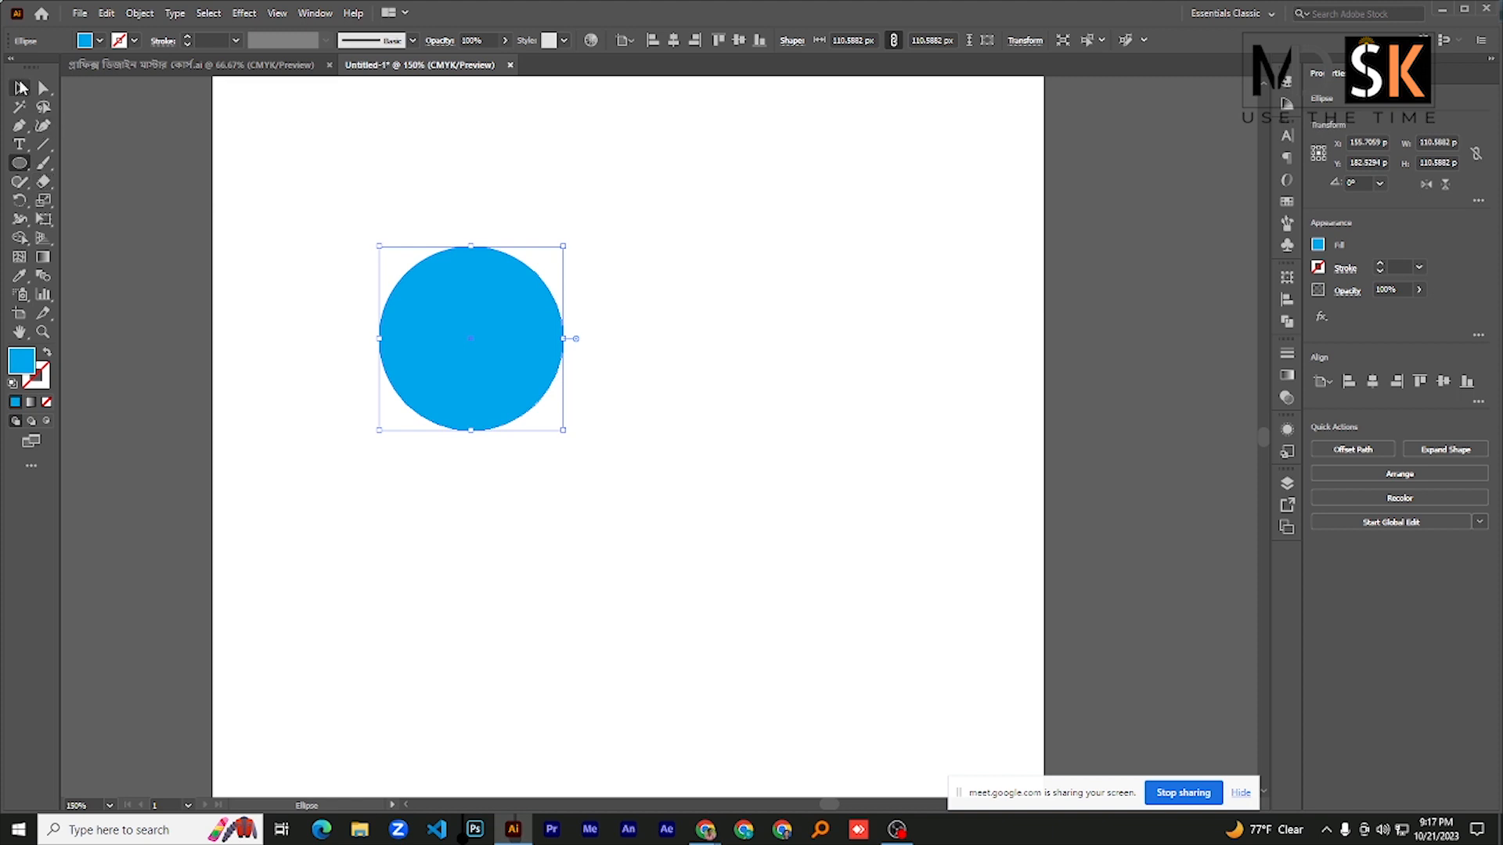
- Place a copy of the blue circle in the artboard's upper-right corner and shift the original slightly down
click(20, 86)
drag(415, 314, 419, 378)
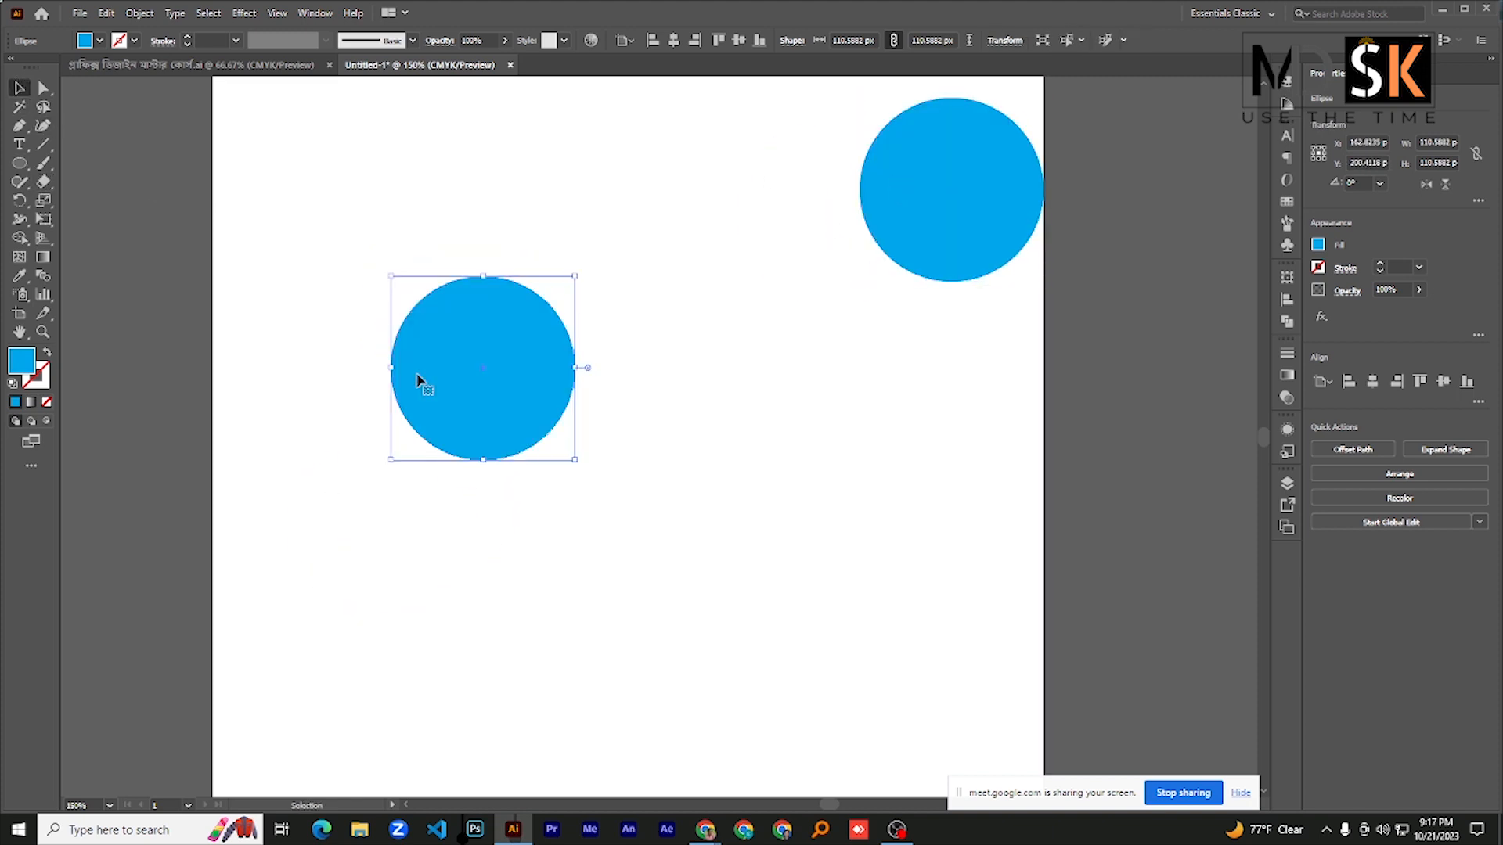
- Erase two curved diagonal strips across the selected circle with the Eraser tool, splitting it into three pieces
click(45, 183)
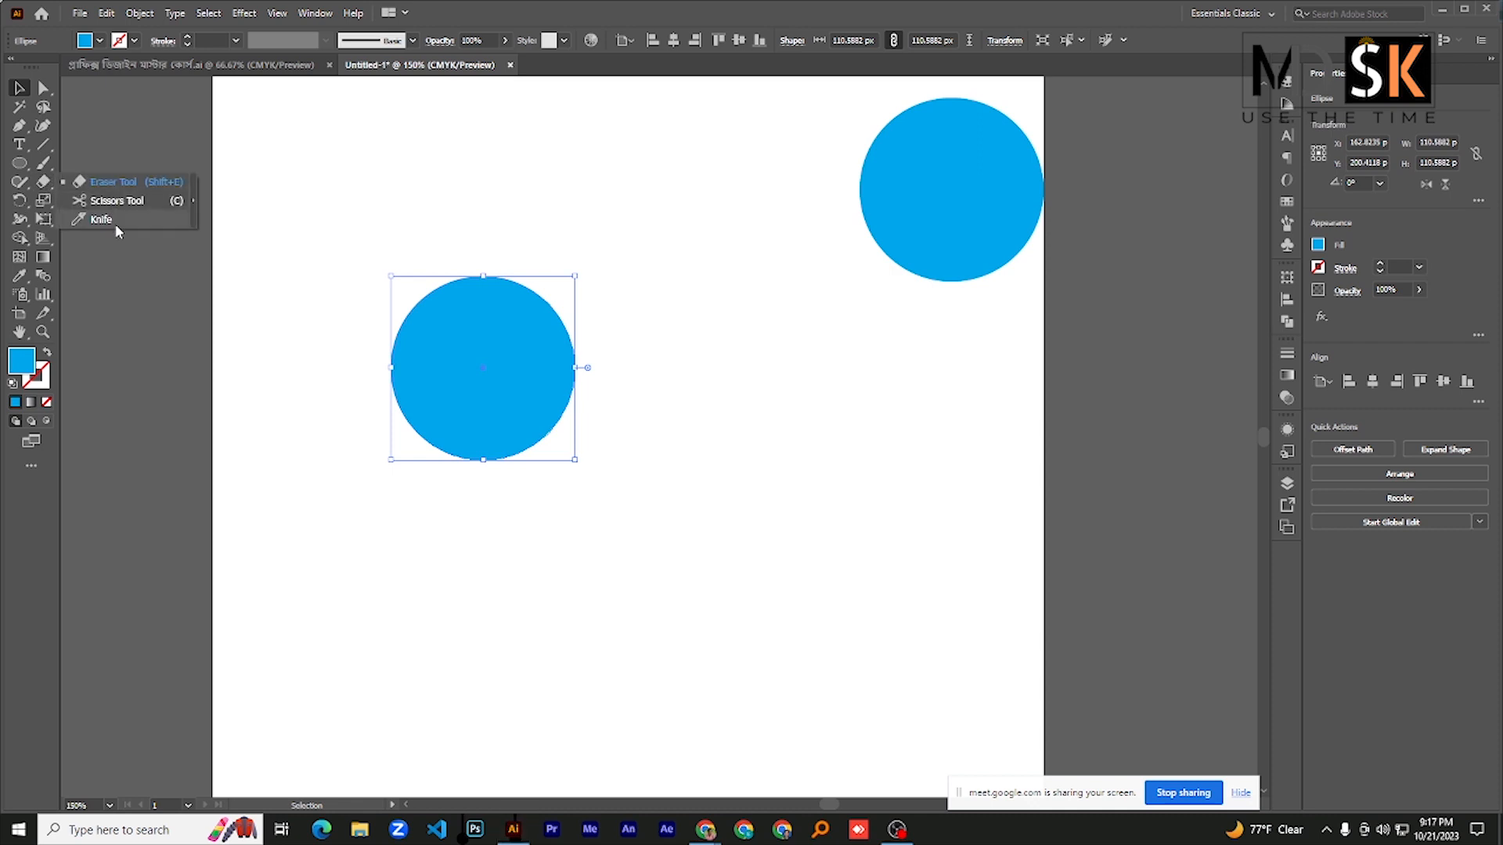
click(123, 184)
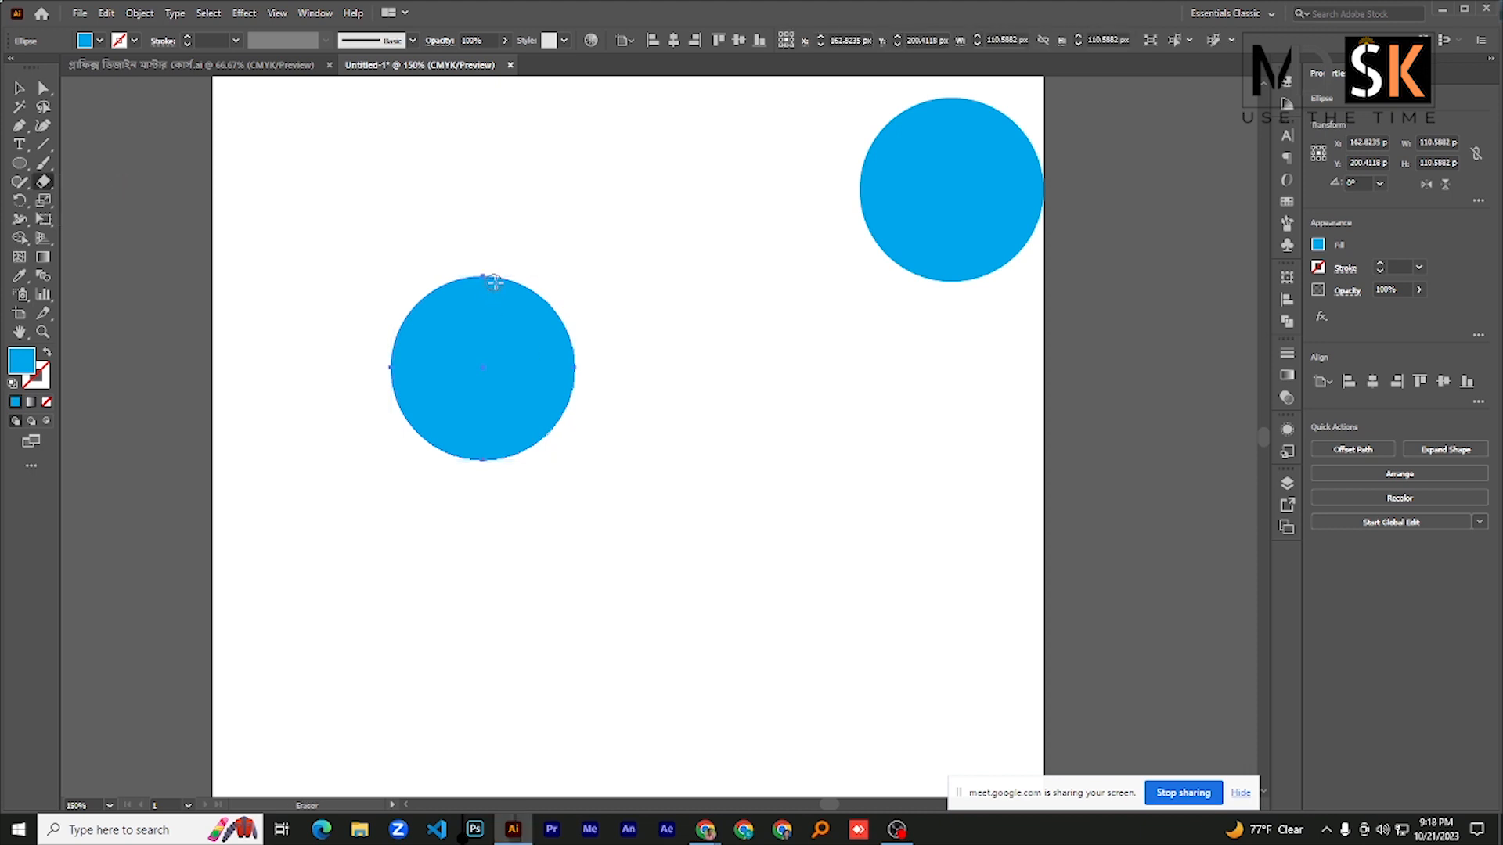
drag(501, 273, 379, 446)
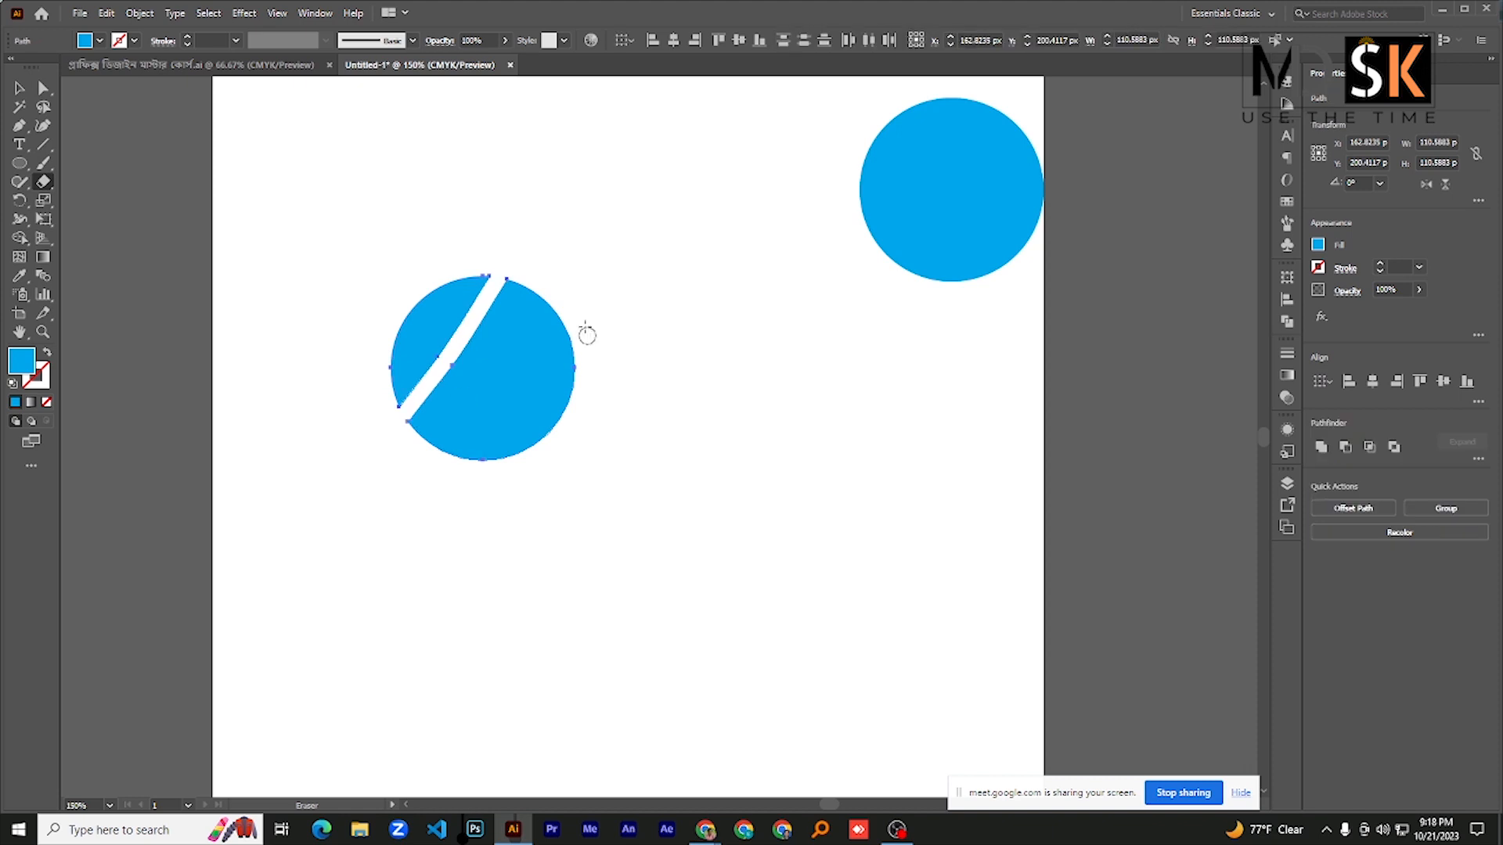
mouse_move(587, 332)
mouse_down()
mouse_move(479, 395)
mouse_move(453, 461)
mouse_up()
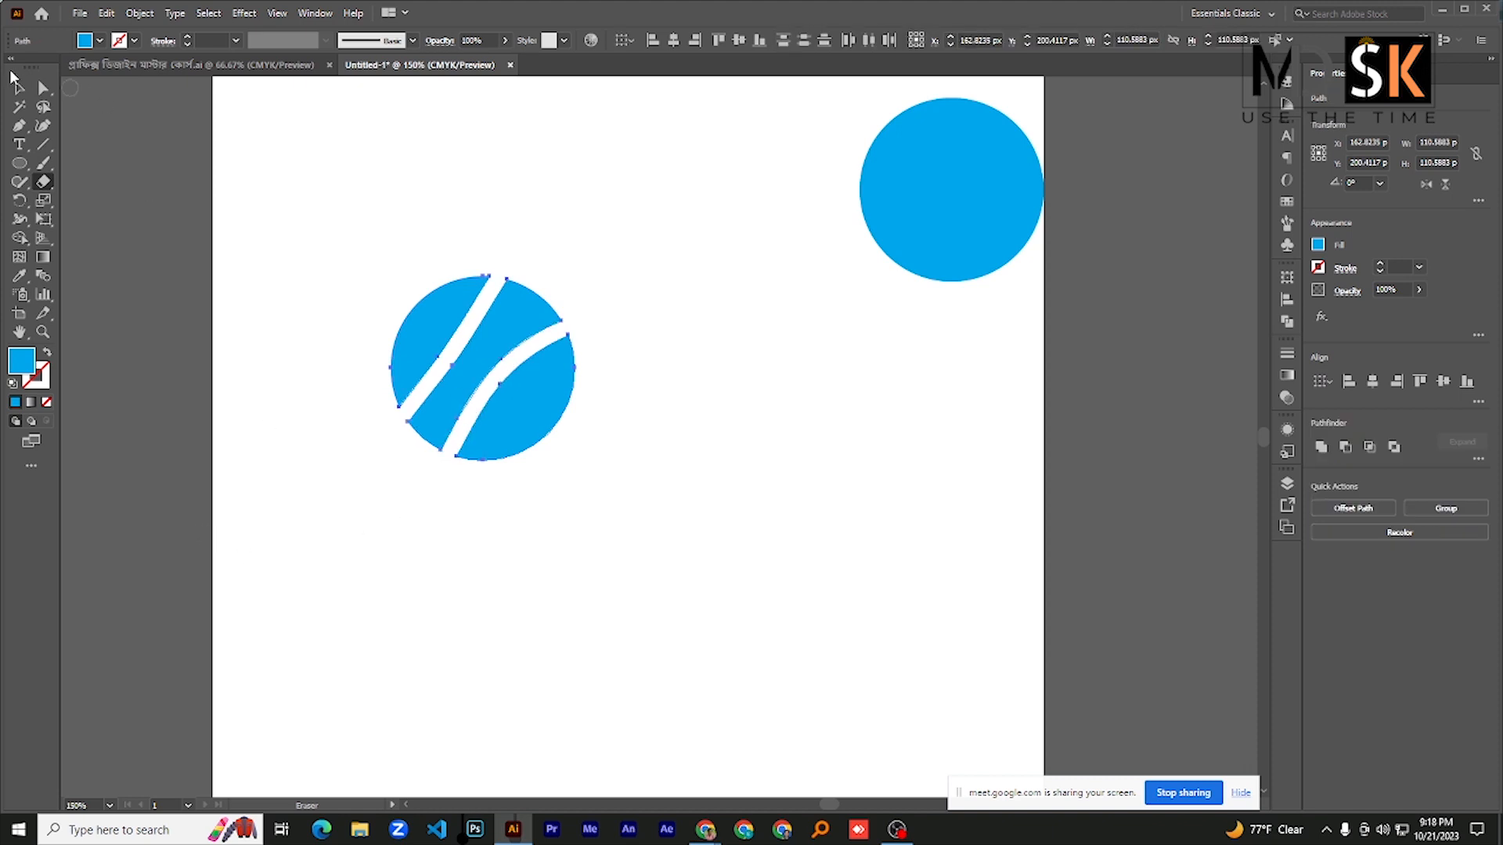
- Move the cut circle to the artboard's upper-left corner and place a copy of the intact circle near the middle
click(19, 87)
drag(439, 324, 267, 131)
drag(969, 162, 549, 415)
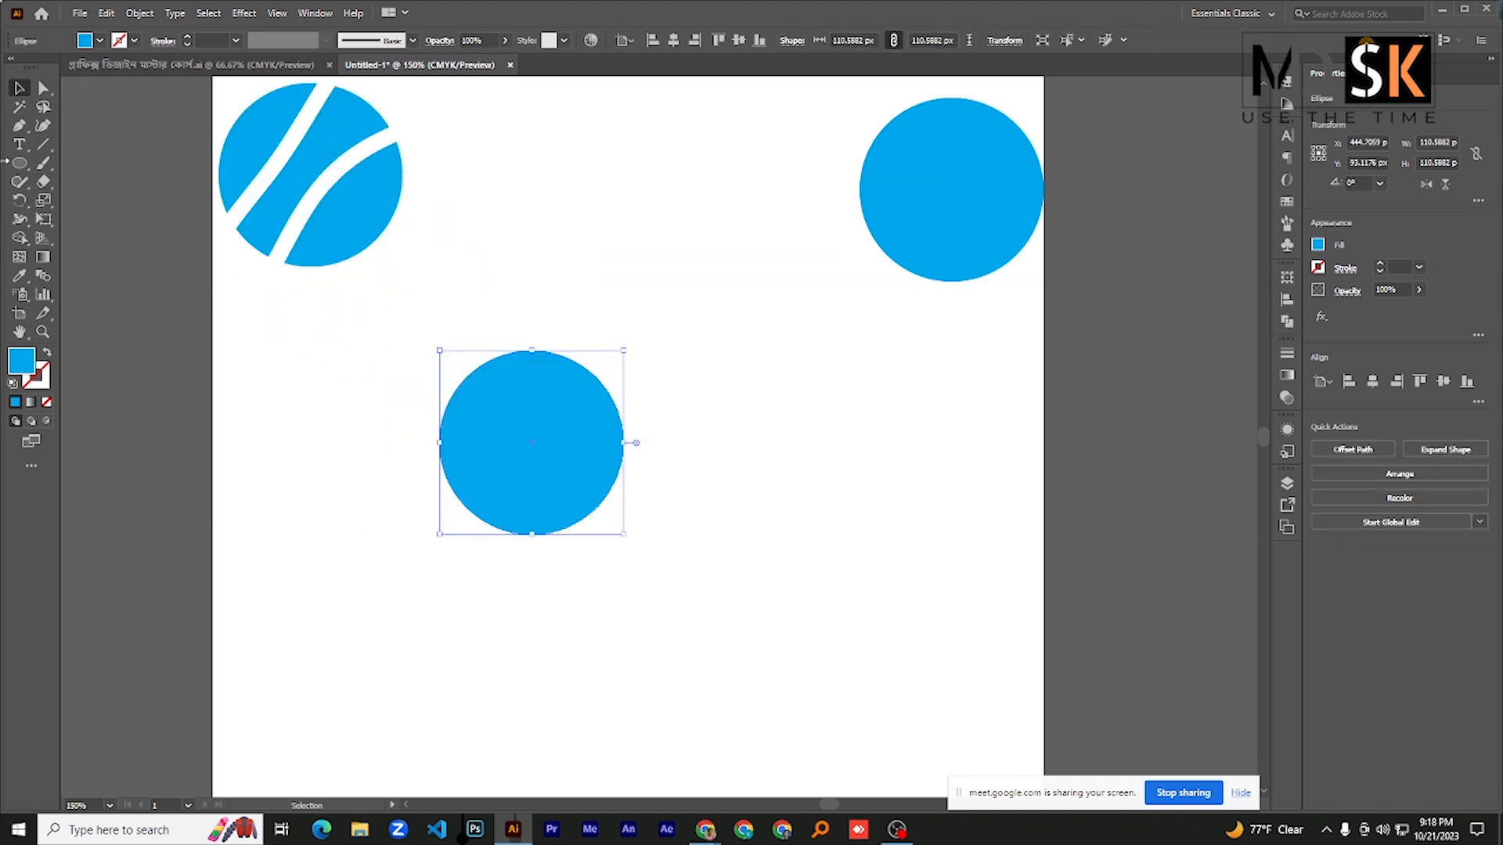
- Set the Eraser tool options to a 52° angle, 44% roundness and 42 pt size
click(43, 183)
double_click(43, 183)
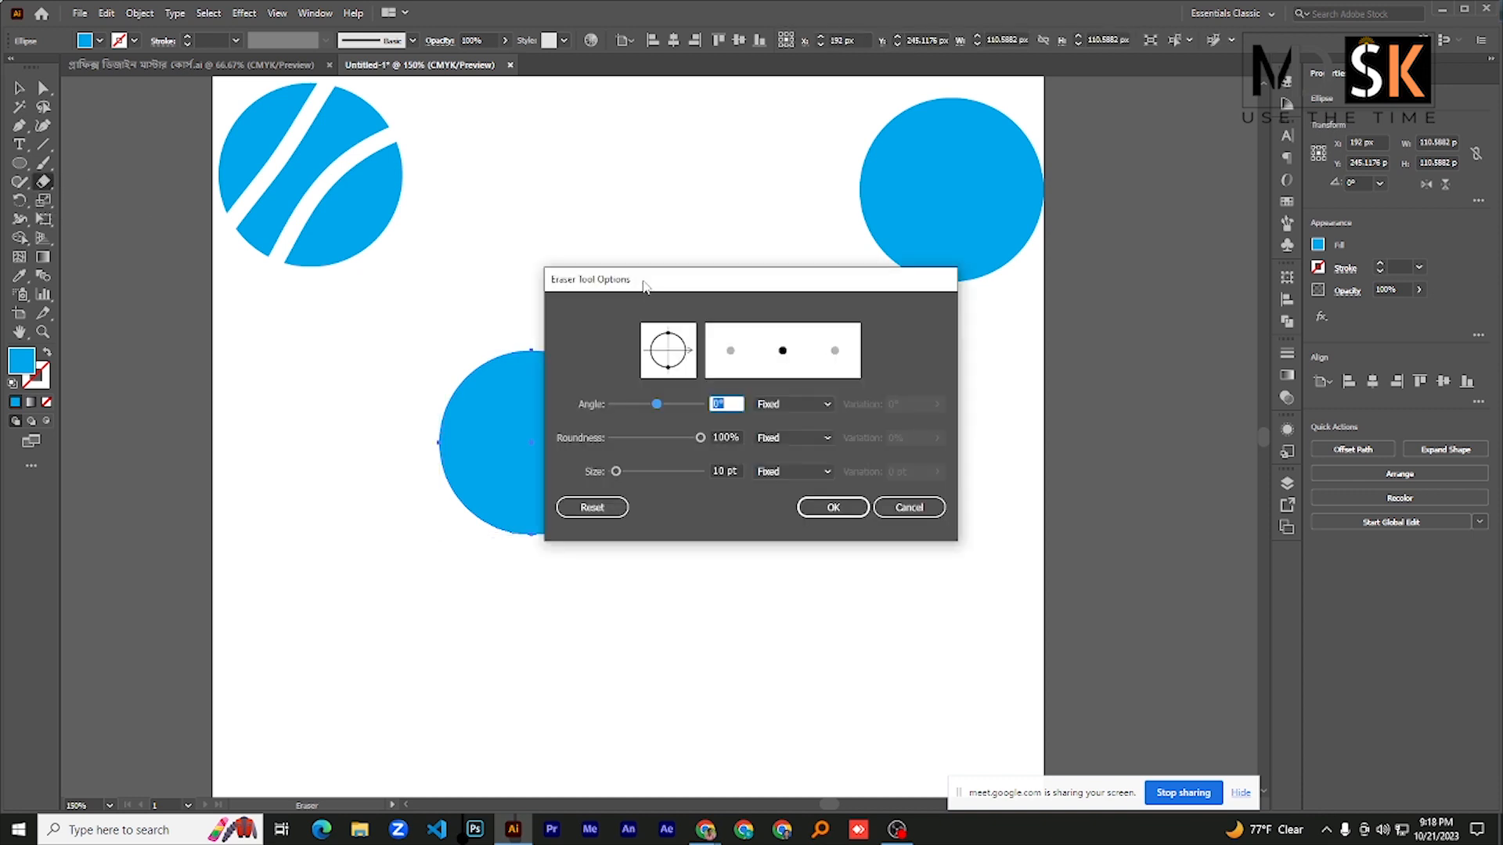
drag(644, 286, 585, 206)
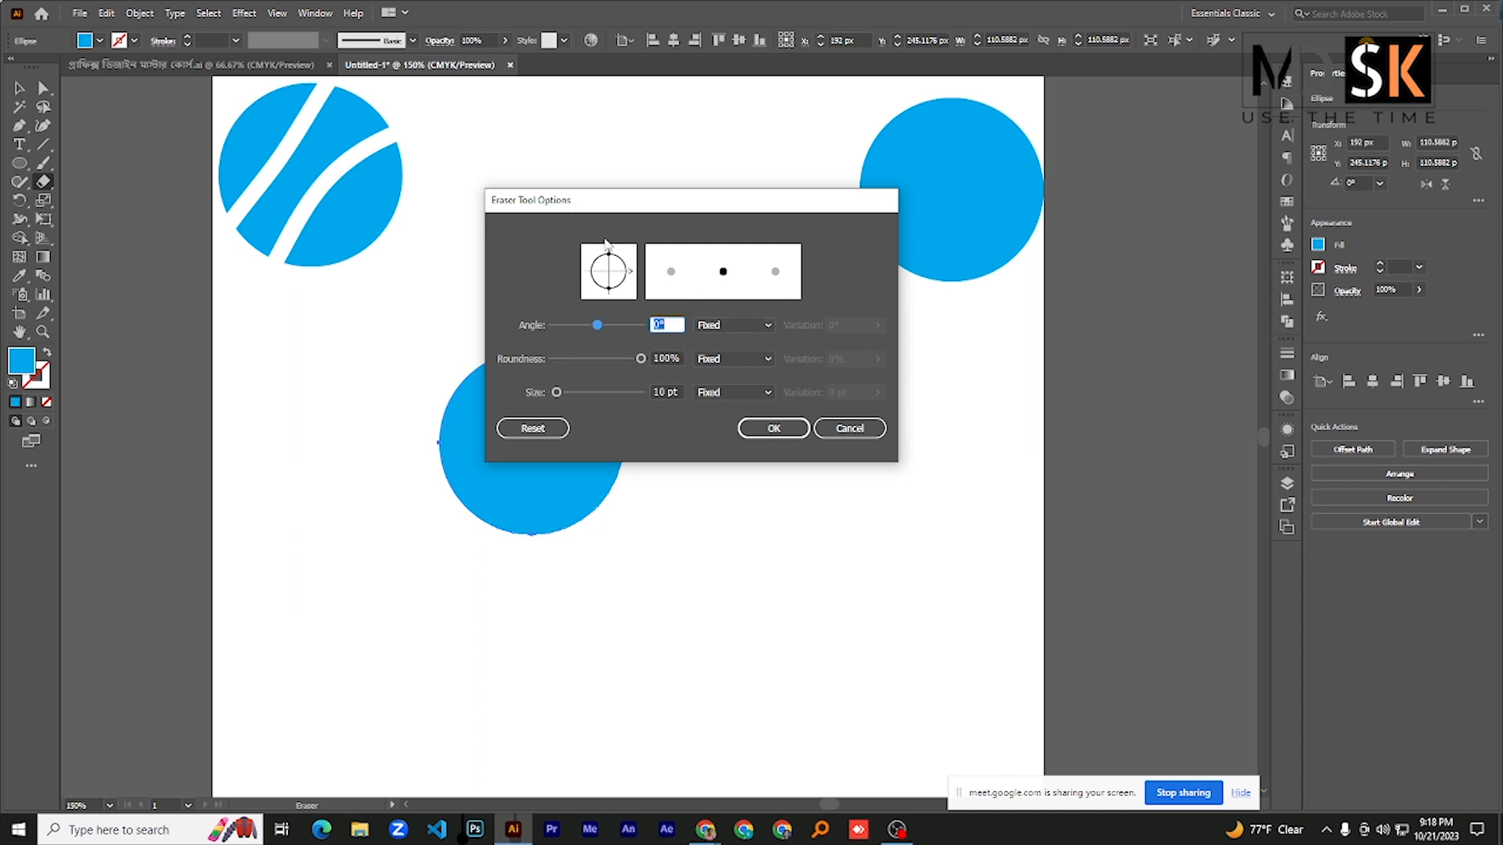
drag(613, 212, 823, 202)
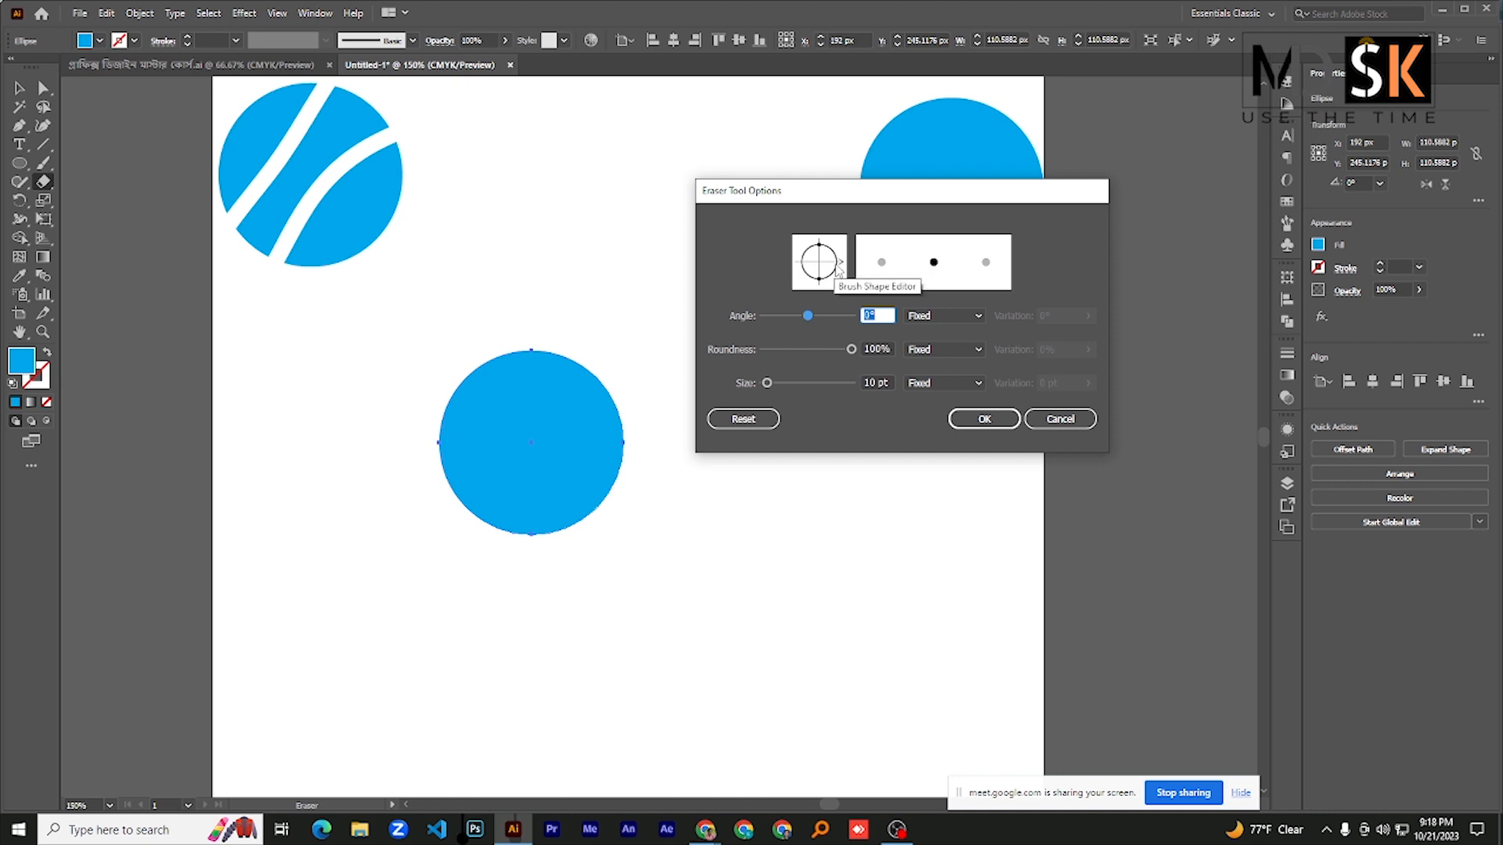
mouse_move(820, 280)
mouse_down()
mouse_move(805, 315)
mouse_move(822, 317)
mouse_move(782, 384)
mouse_up()
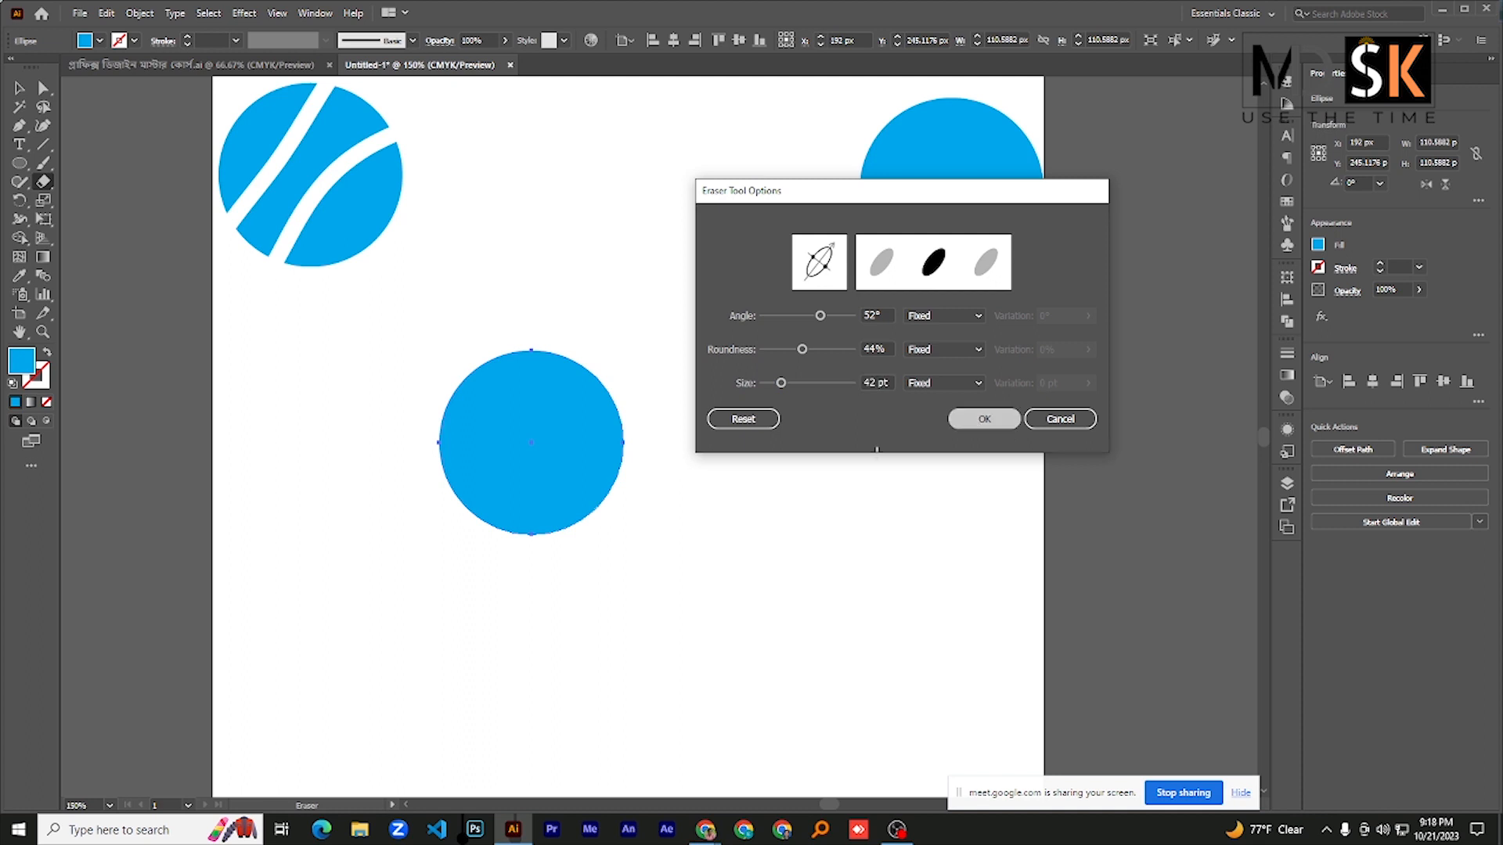
click(984, 420)
- Try erasing a wide diagonal strip across the middle circle, and undo that stroke
mouse_move(565, 352)
mouse_down()
mouse_move(541, 395)
mouse_move(564, 465)
mouse_move(479, 539)
mouse_up()
key(v)
key(ctrl+z)
key(shift+e)
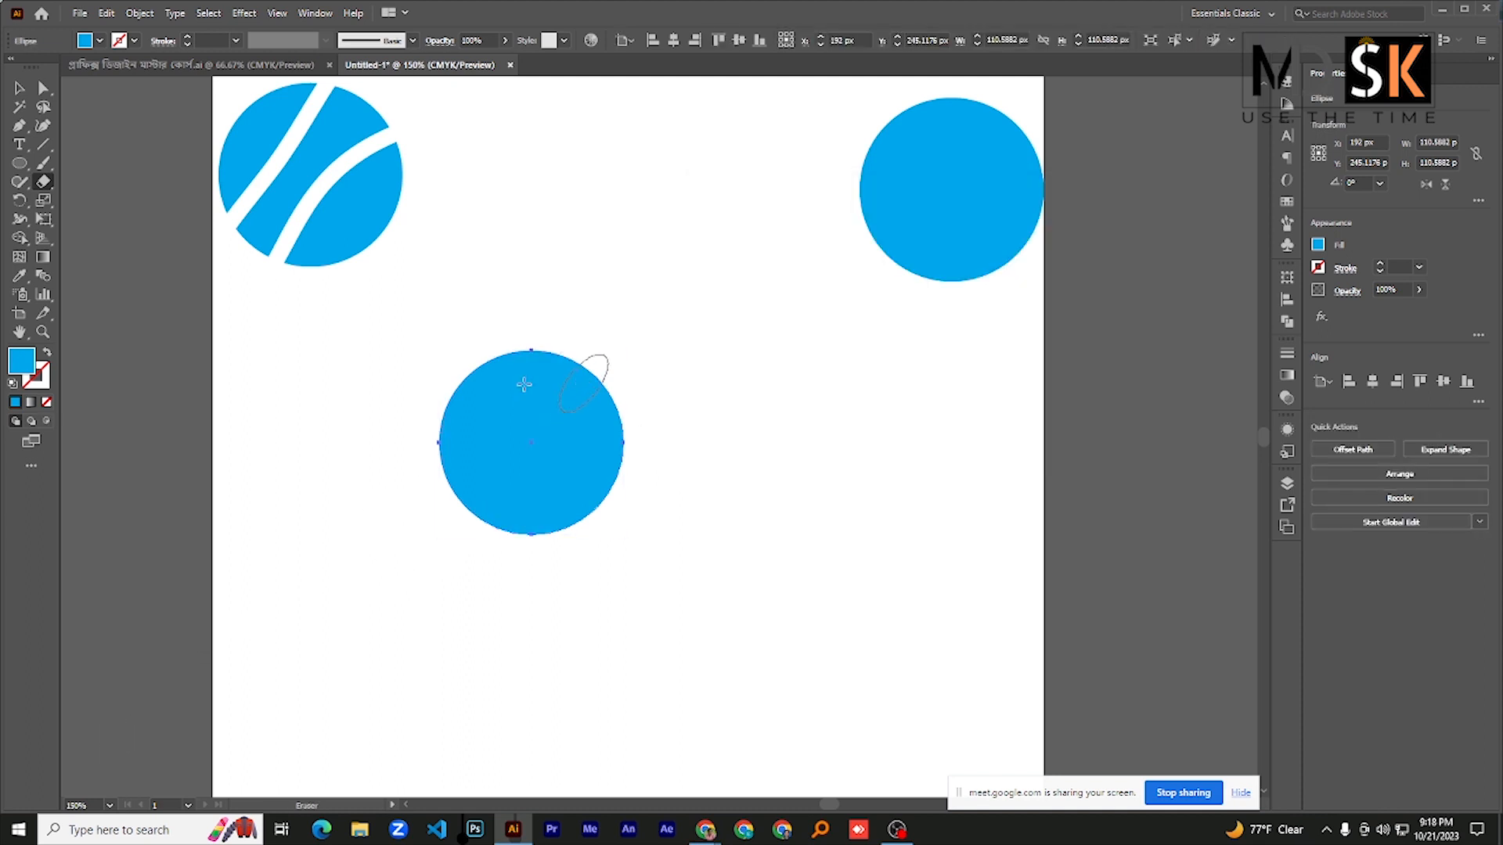
- Set the eraser size to 21 pt and erase two curved strips through the middle circle
double_click(43, 182)
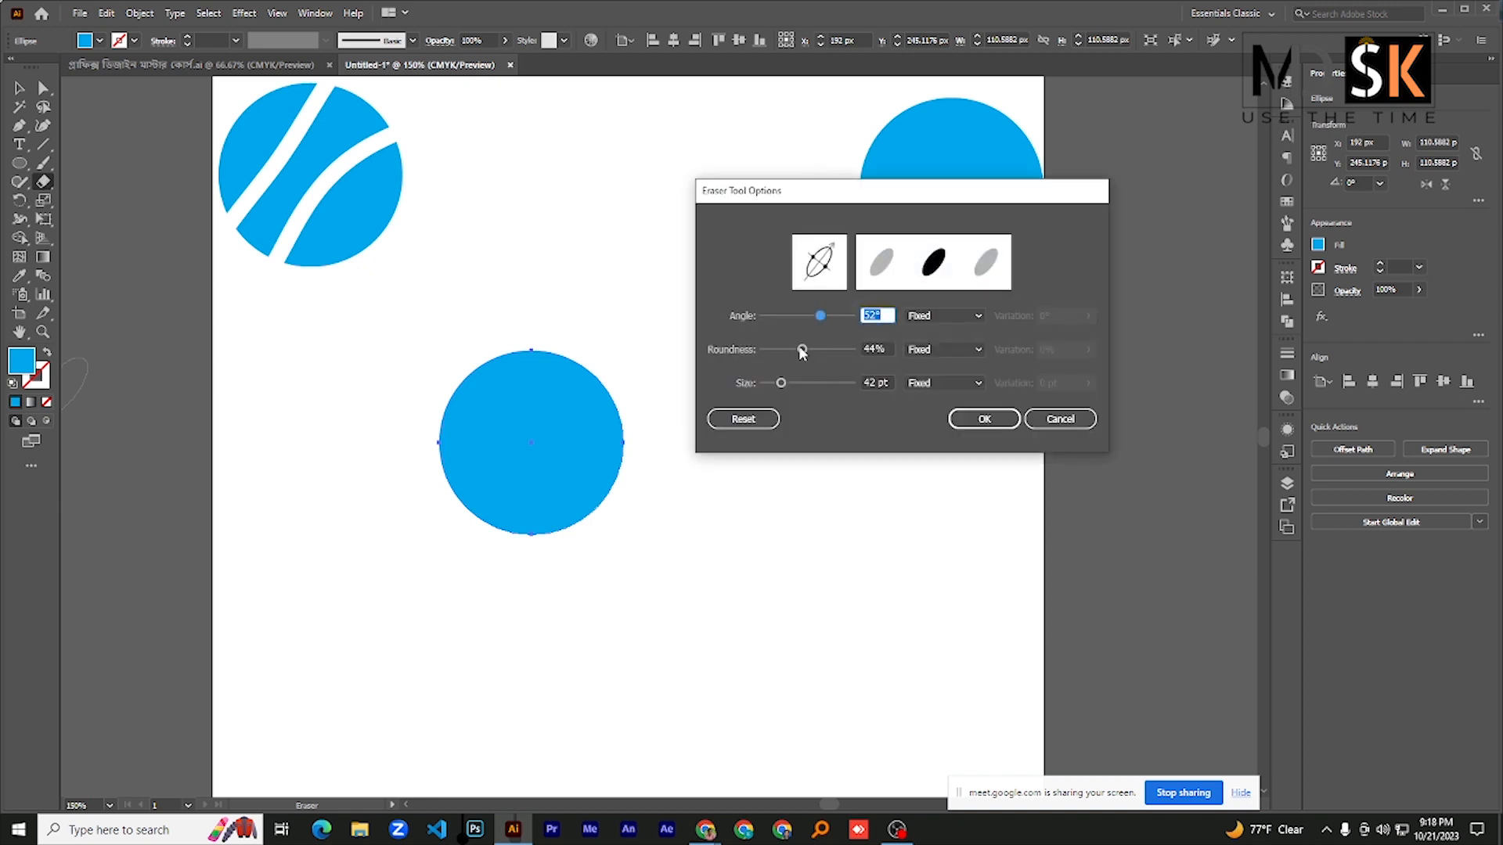
drag(779, 383, 771, 382)
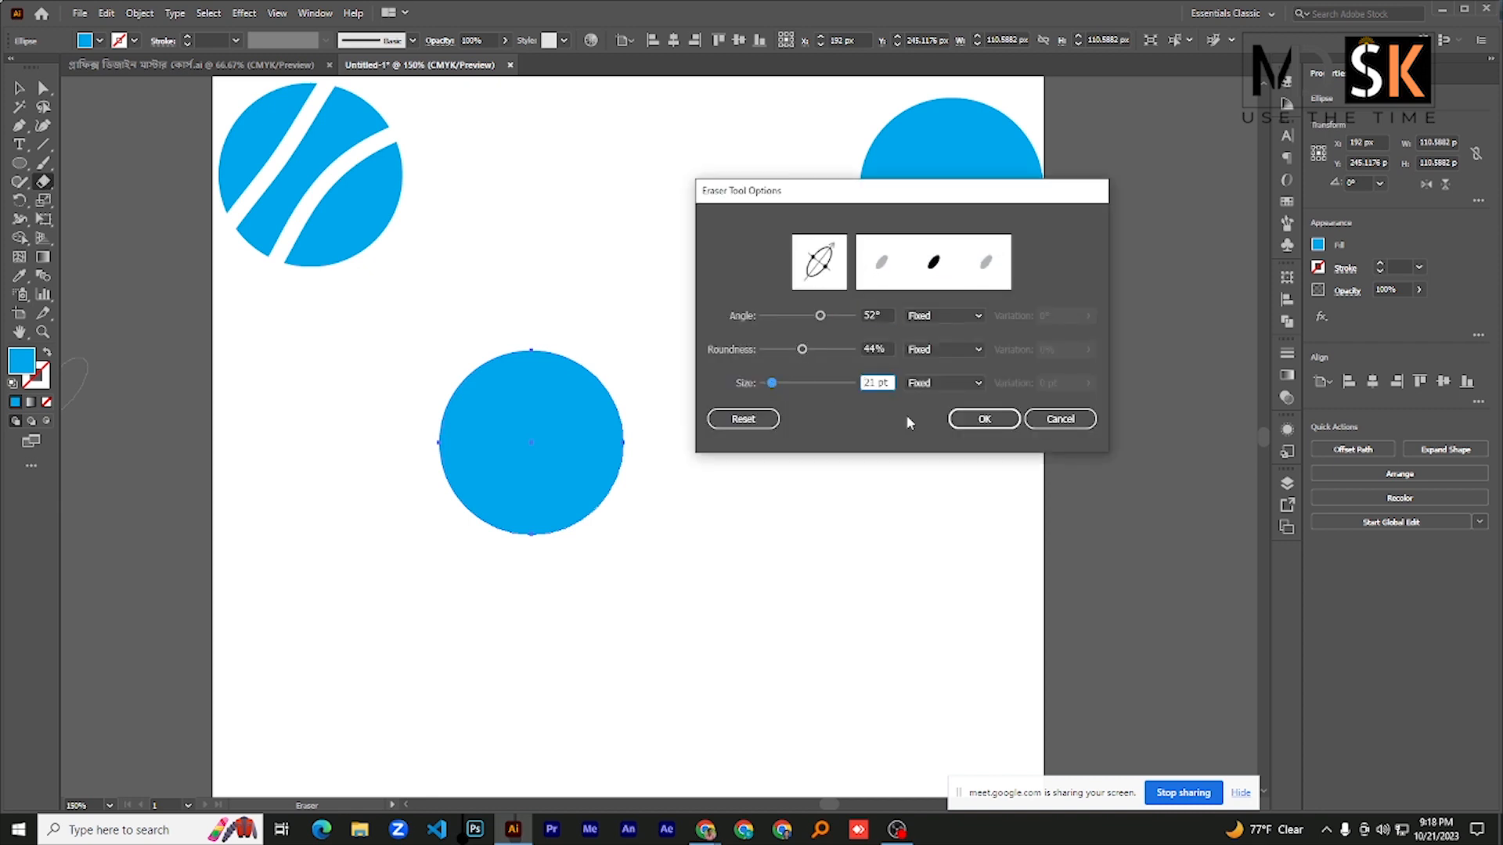
click(983, 421)
mouse_move(591, 341)
mouse_down()
mouse_move(542, 395)
mouse_move(506, 503)
mouse_move(474, 532)
mouse_up()
drag(439, 362, 456, 476)
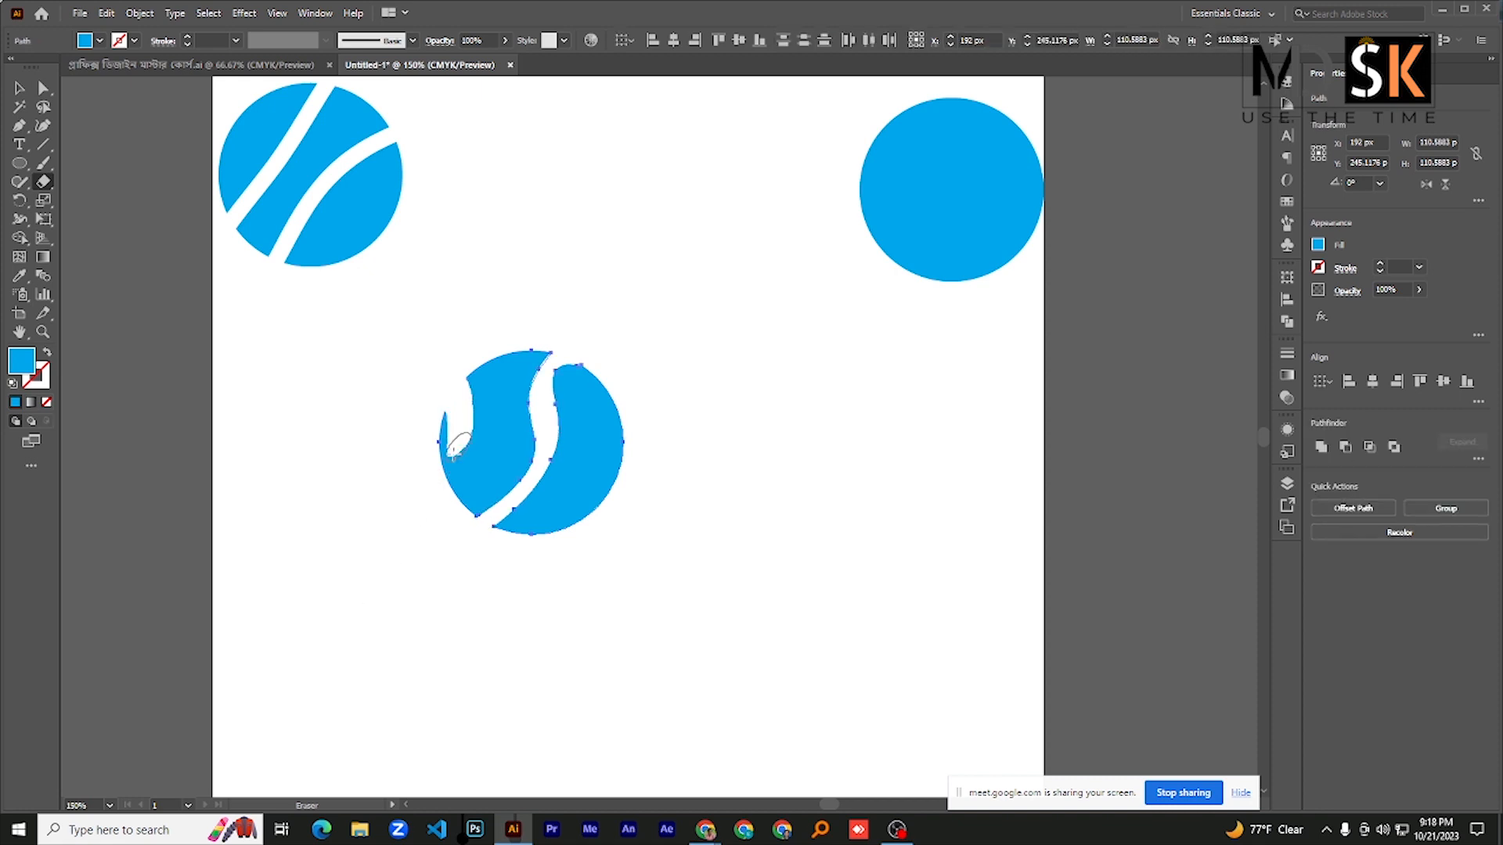
- Move the newly cut circle up beside the first cut circle at the artboard's upper edge
click(19, 87)
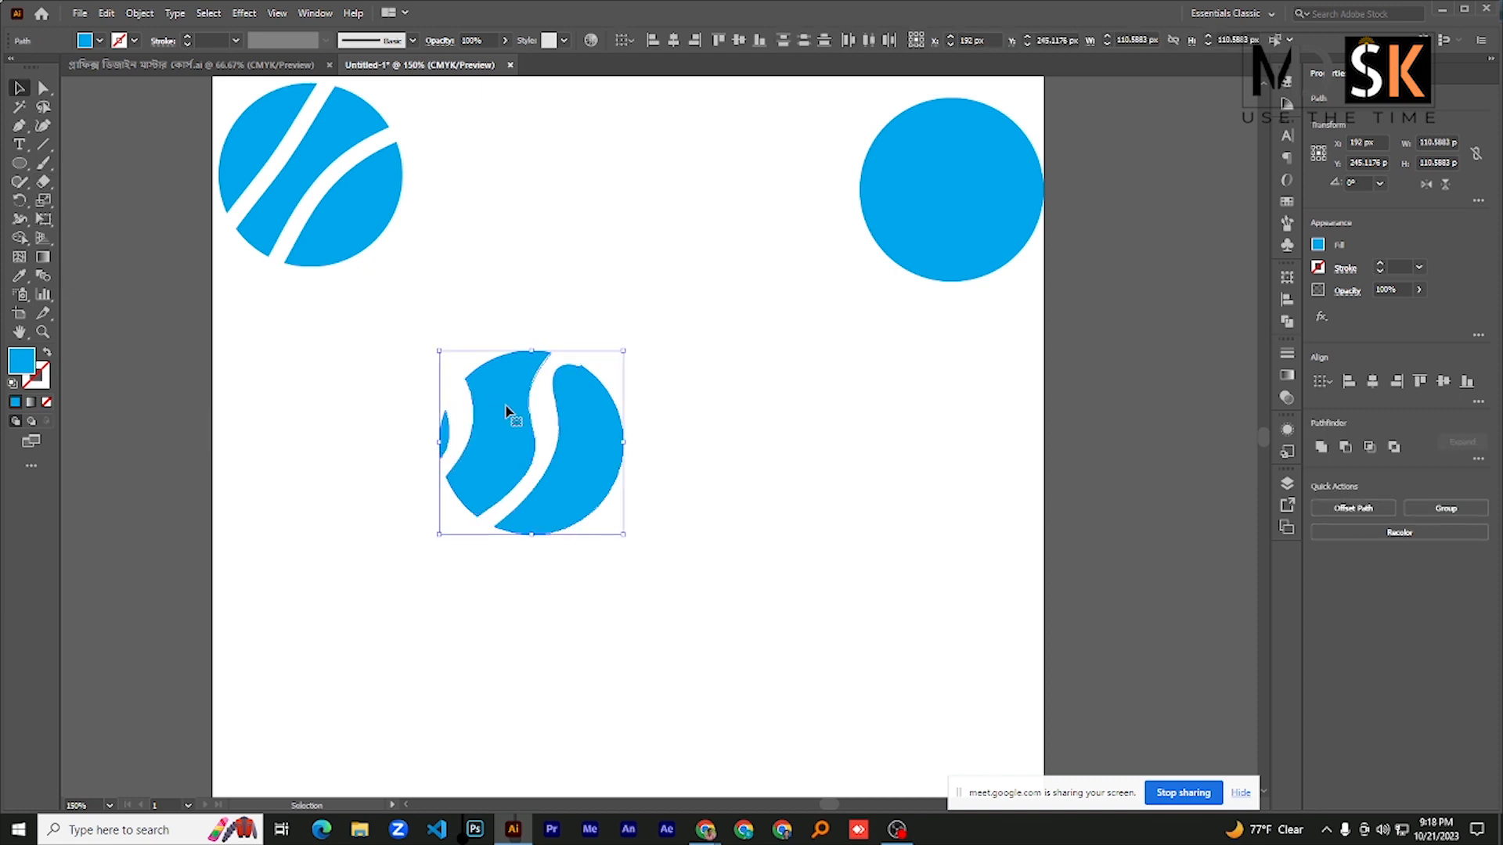
drag(505, 411, 498, 136)
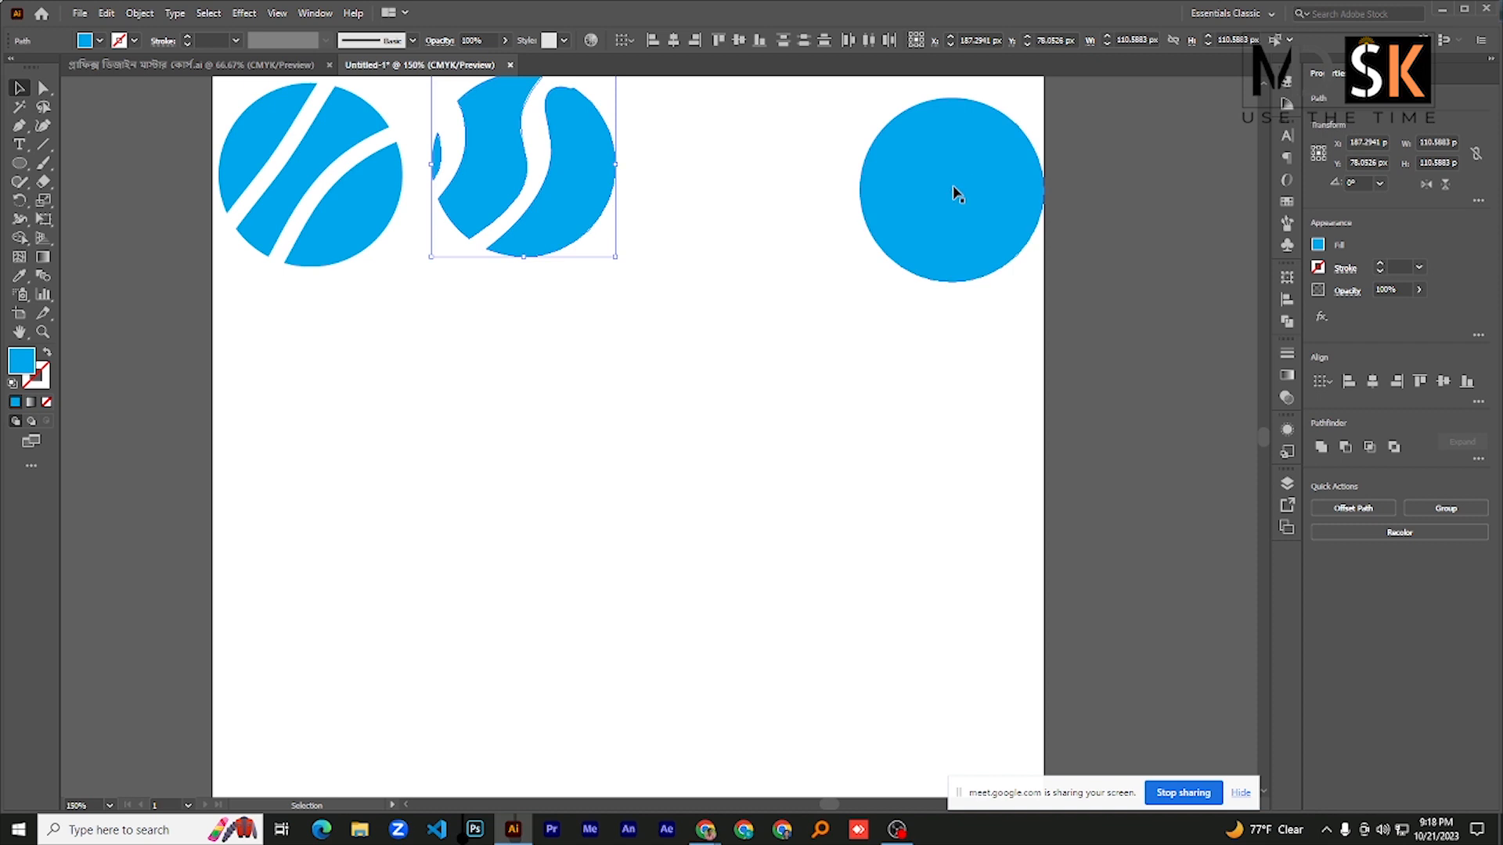
click(956, 194)
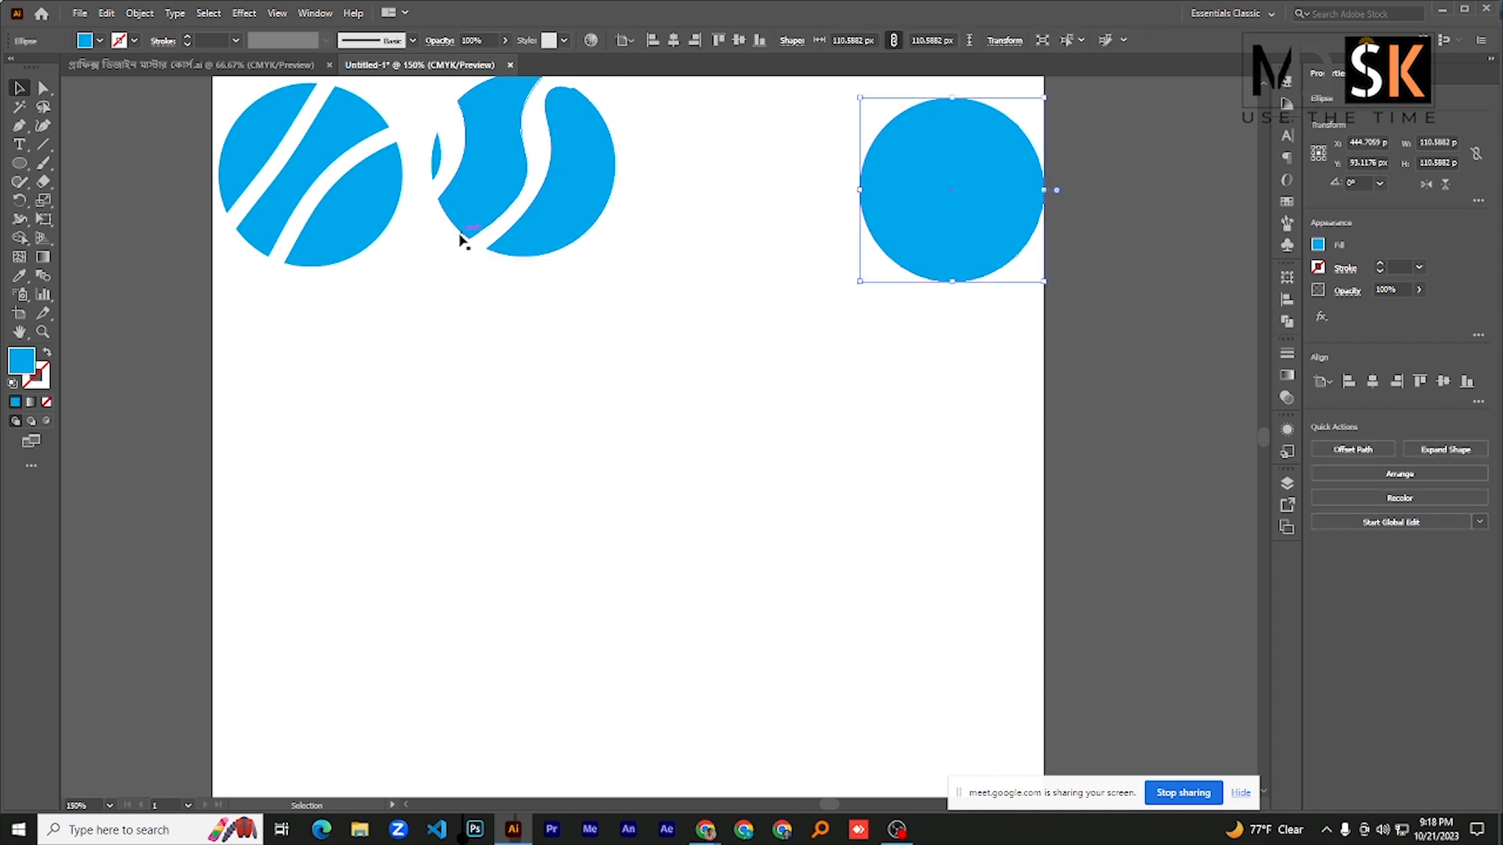
- Recolor the upper-left piece of the first cut circle green
click(231, 174)
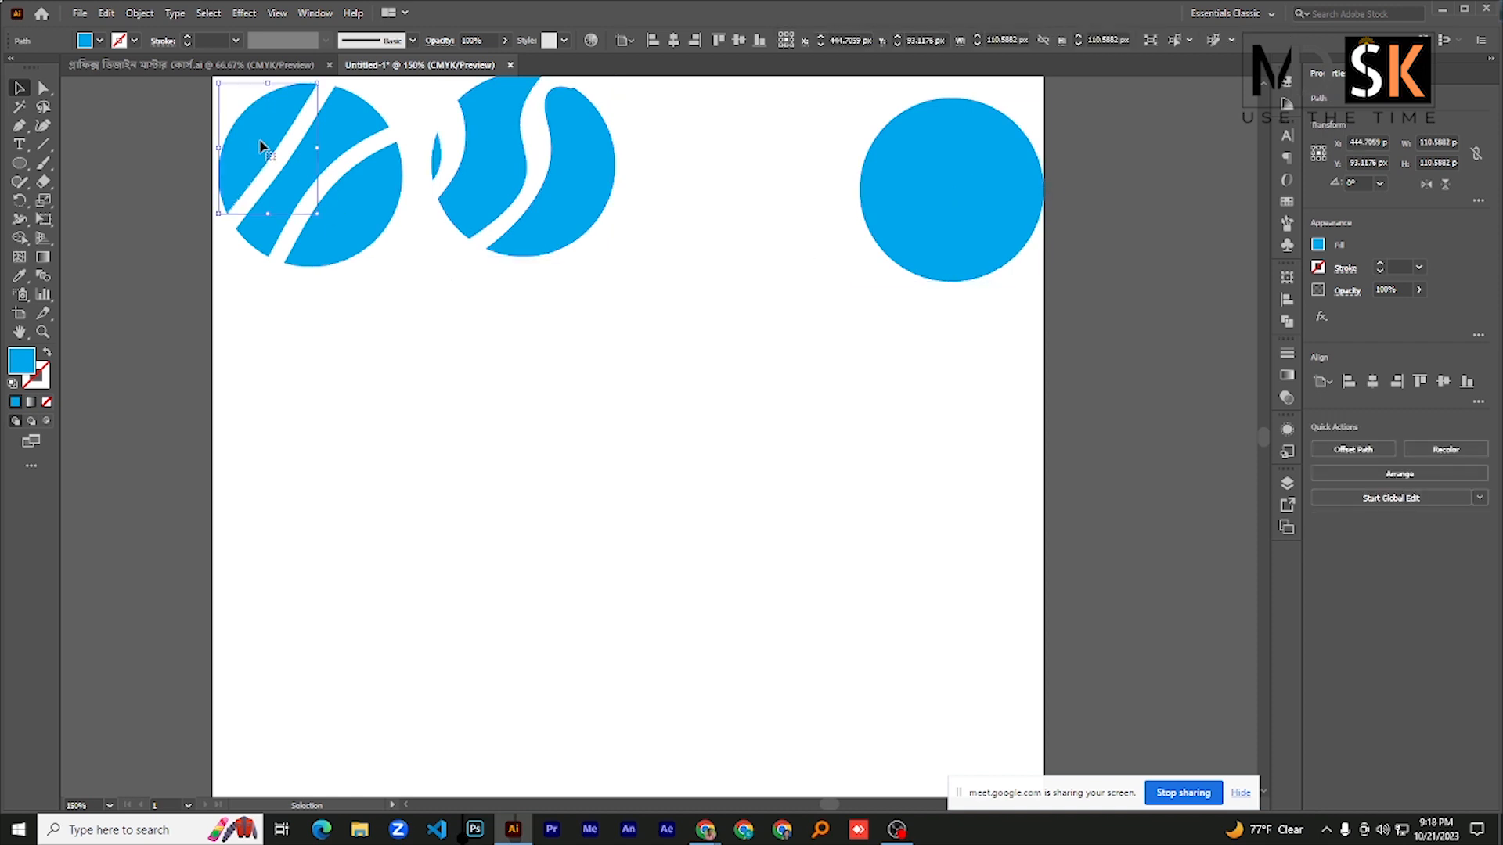
double_click(22, 361)
drag(1060, 403, 1061, 443)
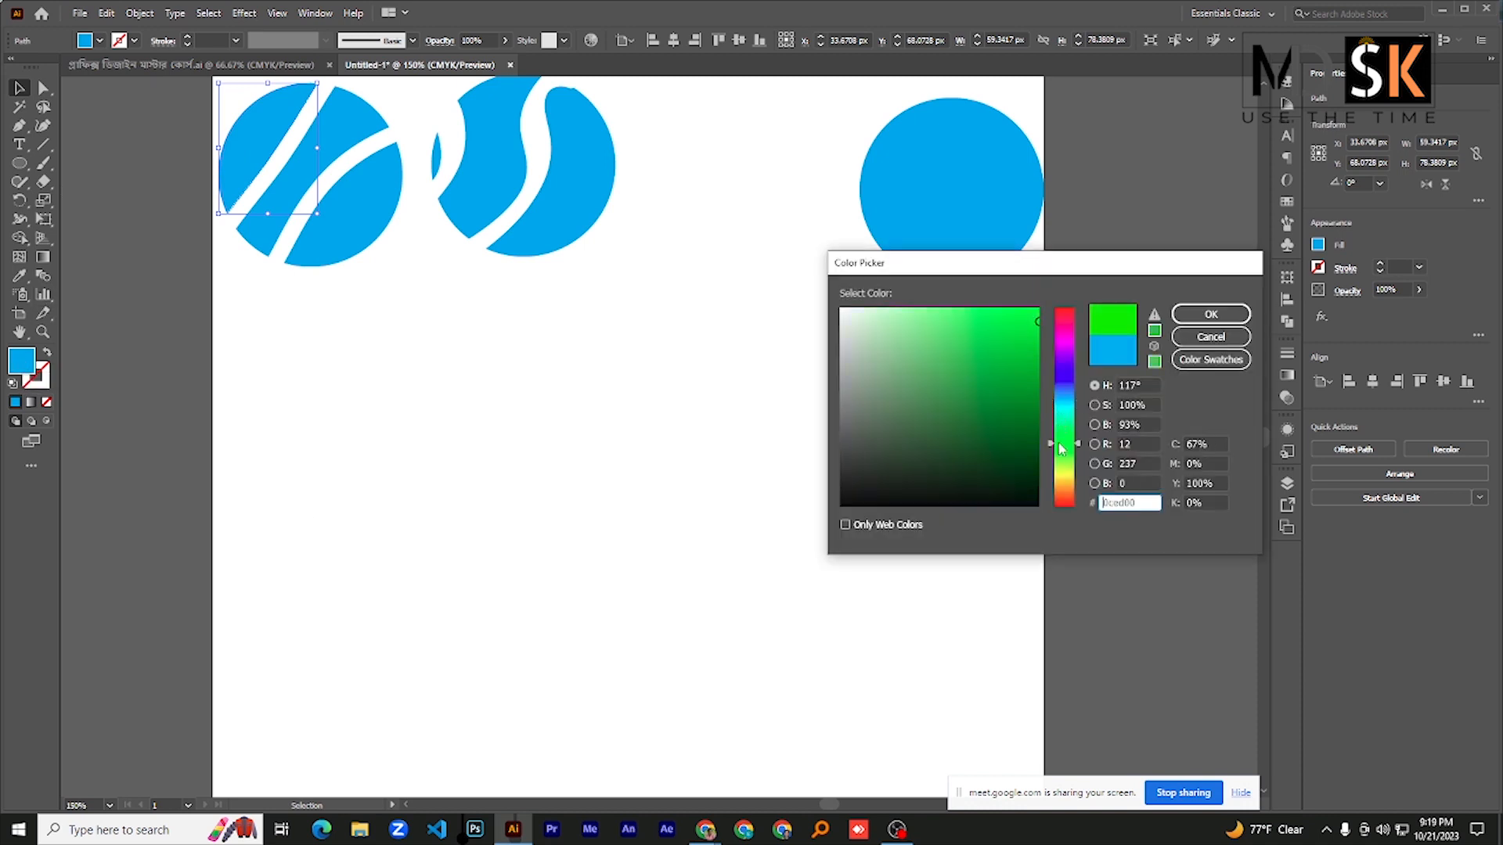
click(1015, 324)
key(Return)
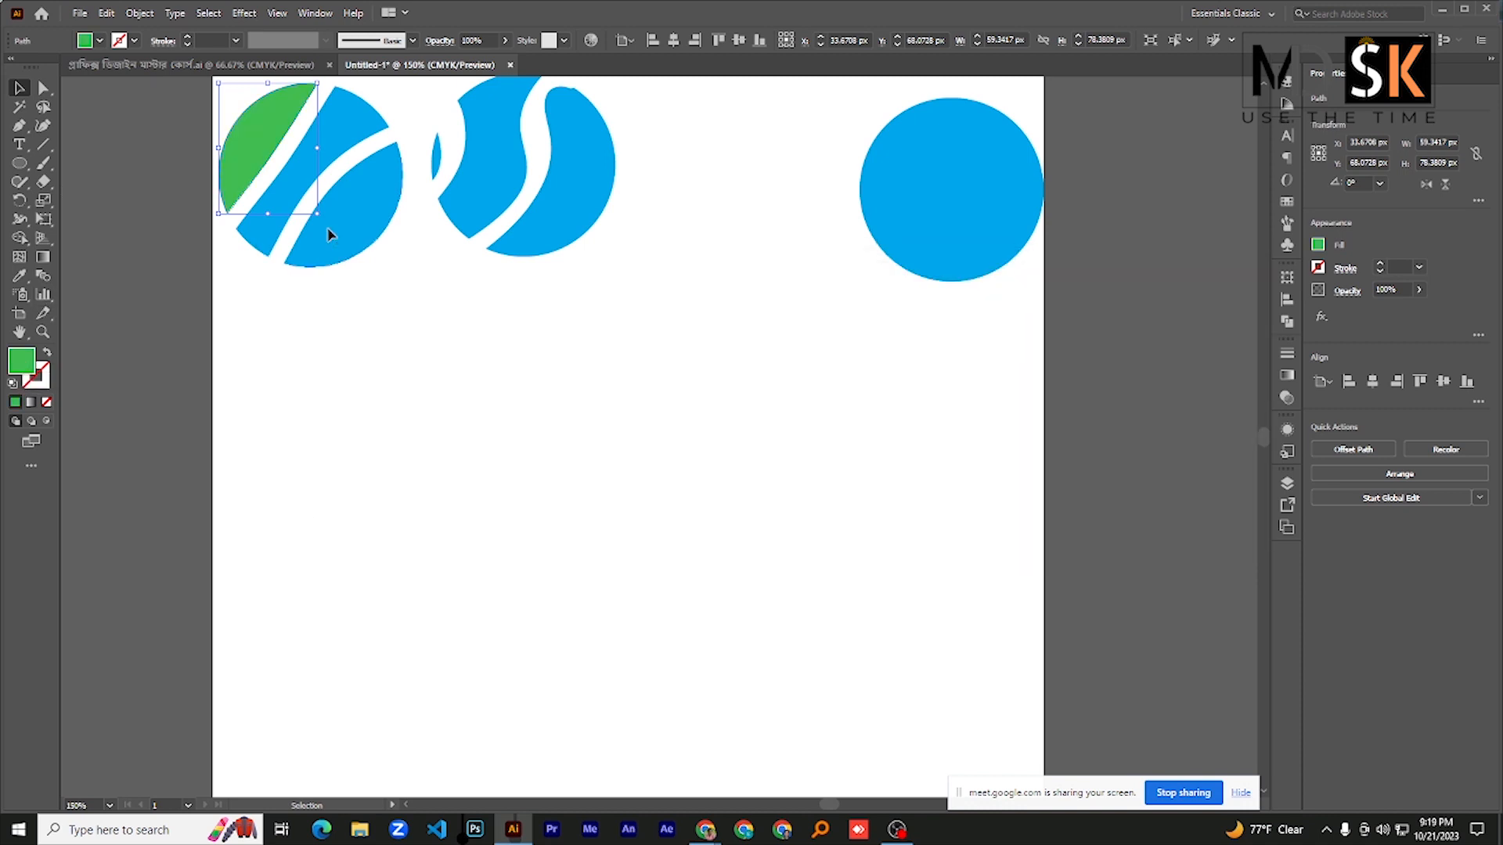
- Recolor the lower-right piece of the first cut circle a very dark blue-green
click(325, 228)
double_click(23, 361)
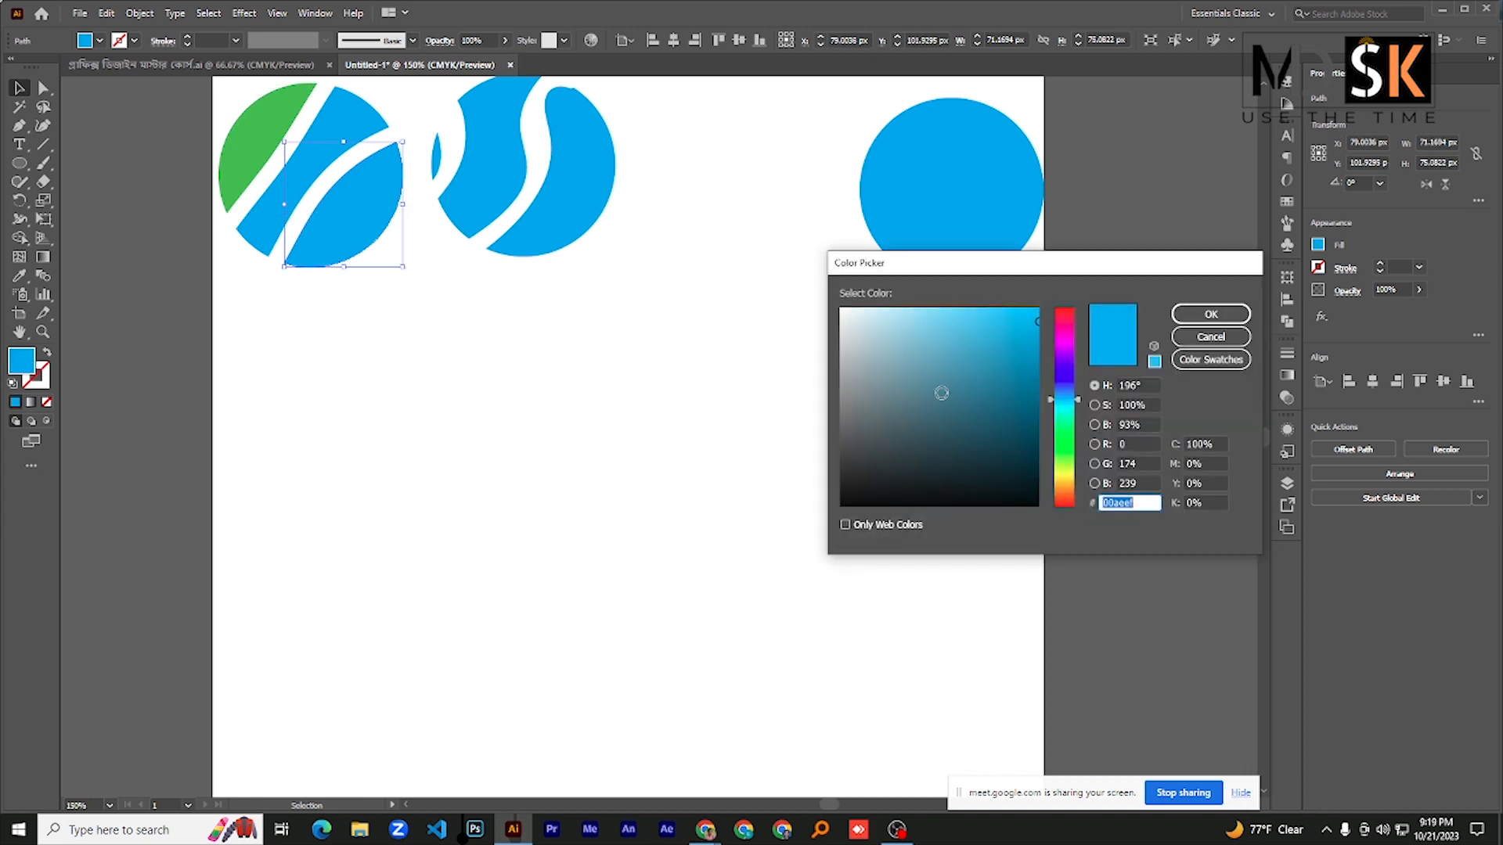
drag(1010, 432, 1026, 469)
click(1184, 308)
- Switch to the Google Meet call, admit the waiting participant, and return to Illustrator
click(706, 830)
click(642, 753)
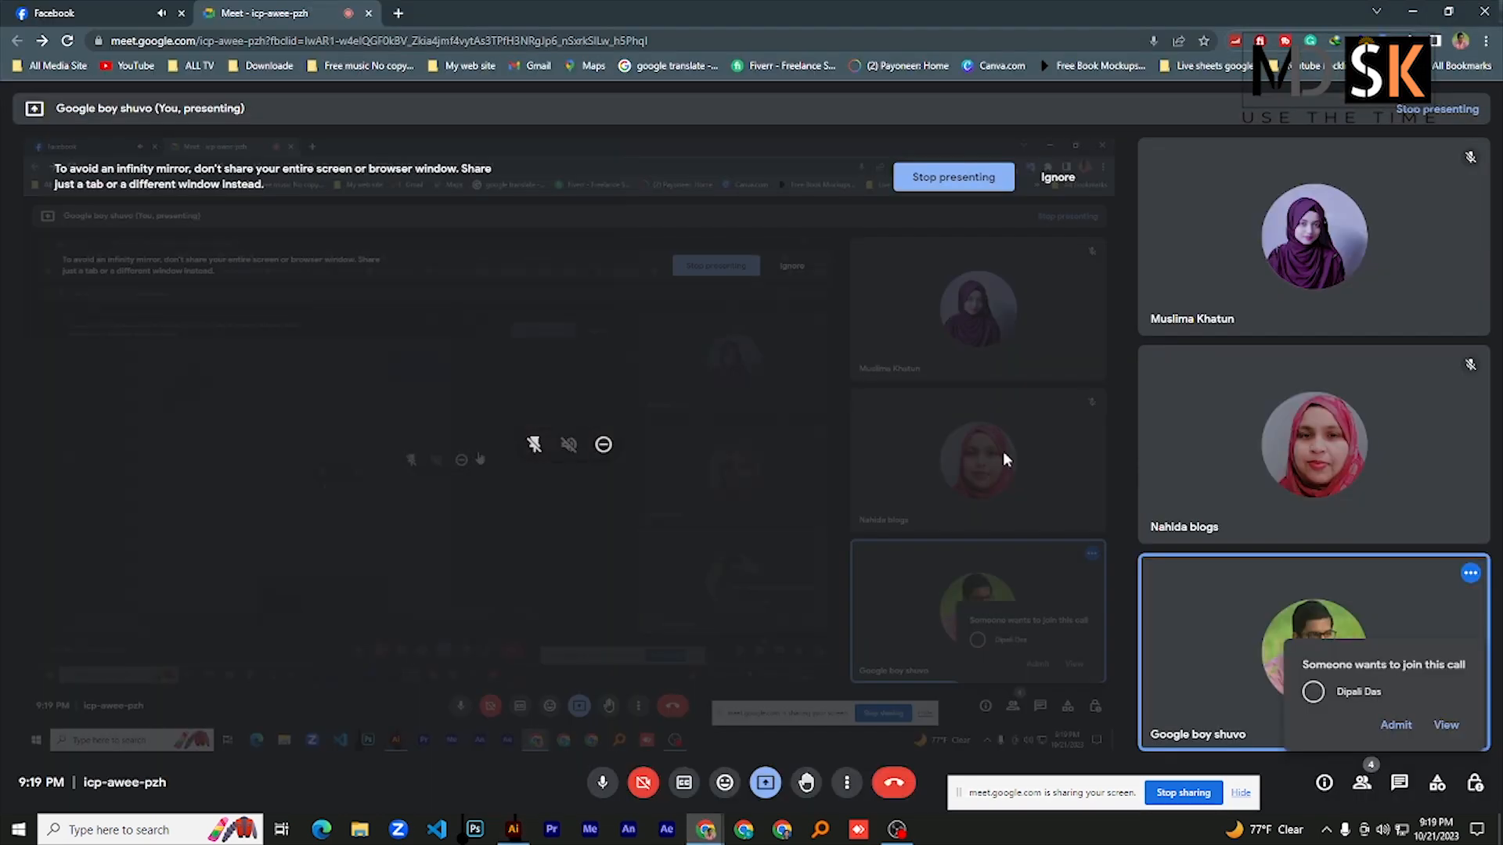
click(1396, 725)
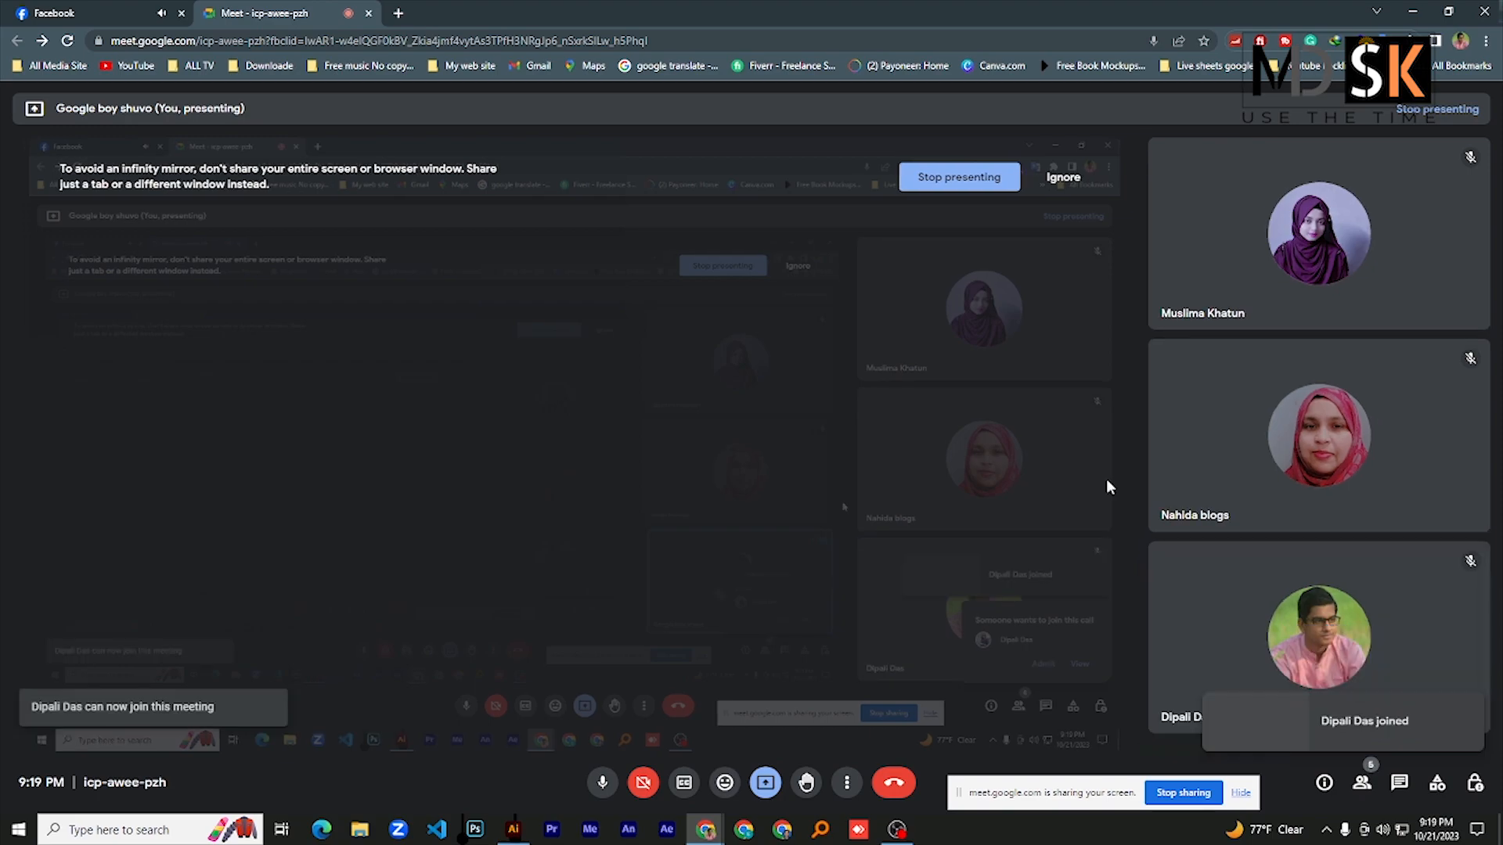
click(513, 828)
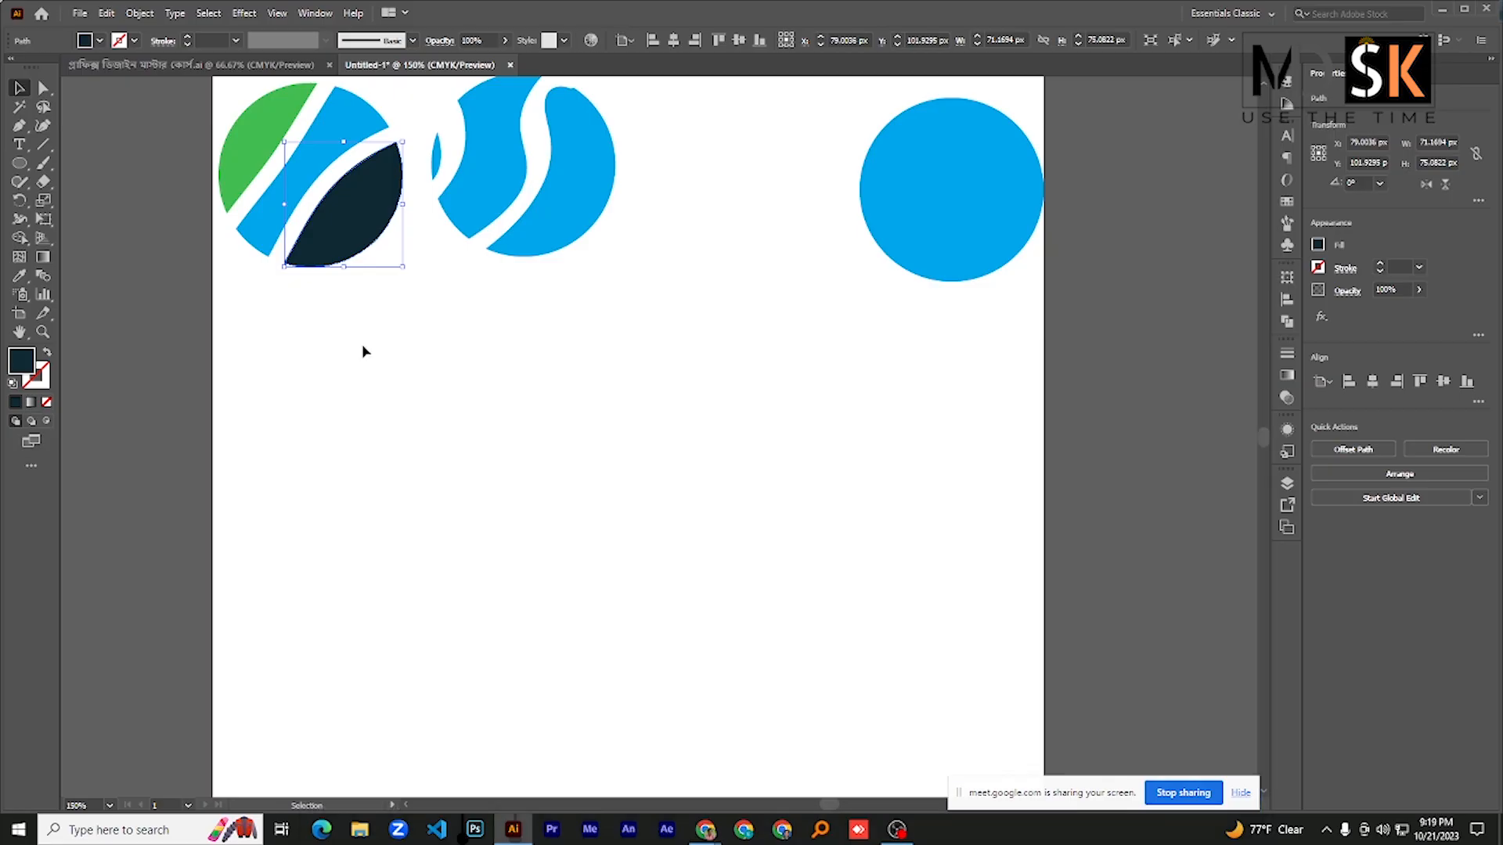
- Place a copy of the intact blue circle from the upper-right corner in the middle of the artboard
click(49, 181)
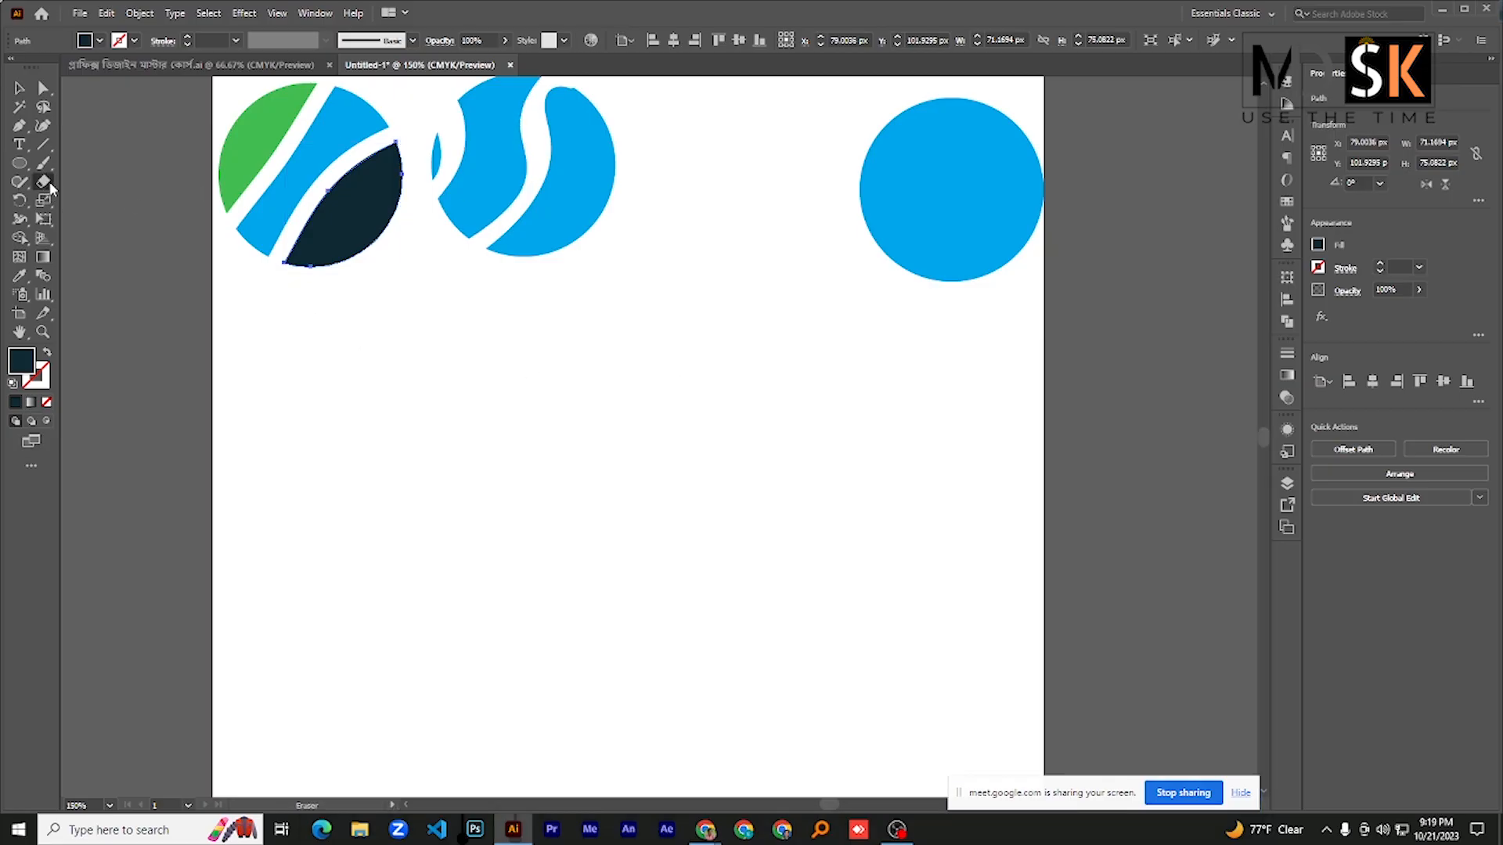
click(16, 91)
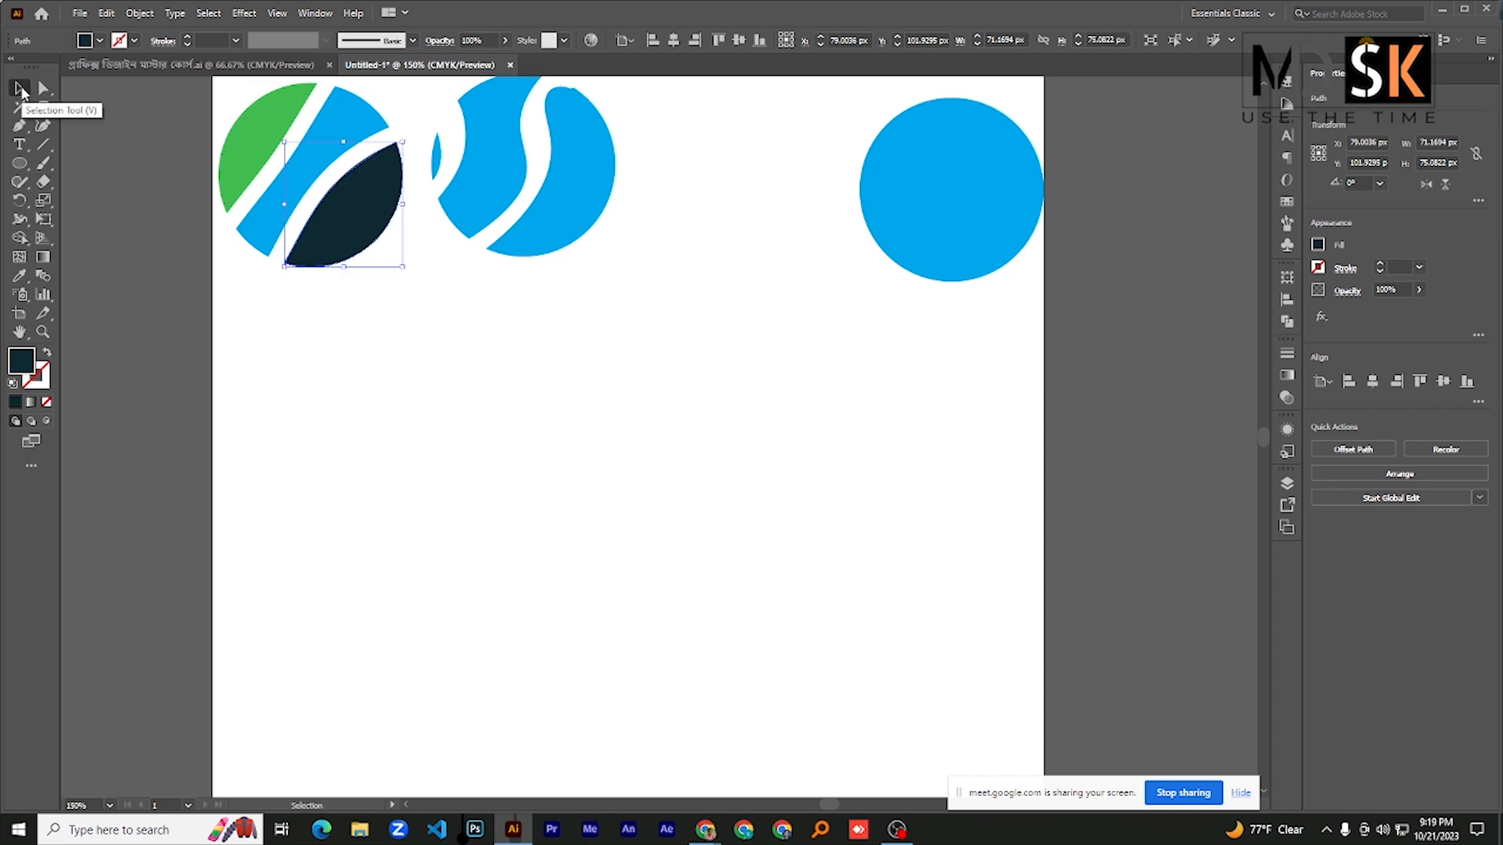
click(952, 196)
drag(951, 196, 562, 468)
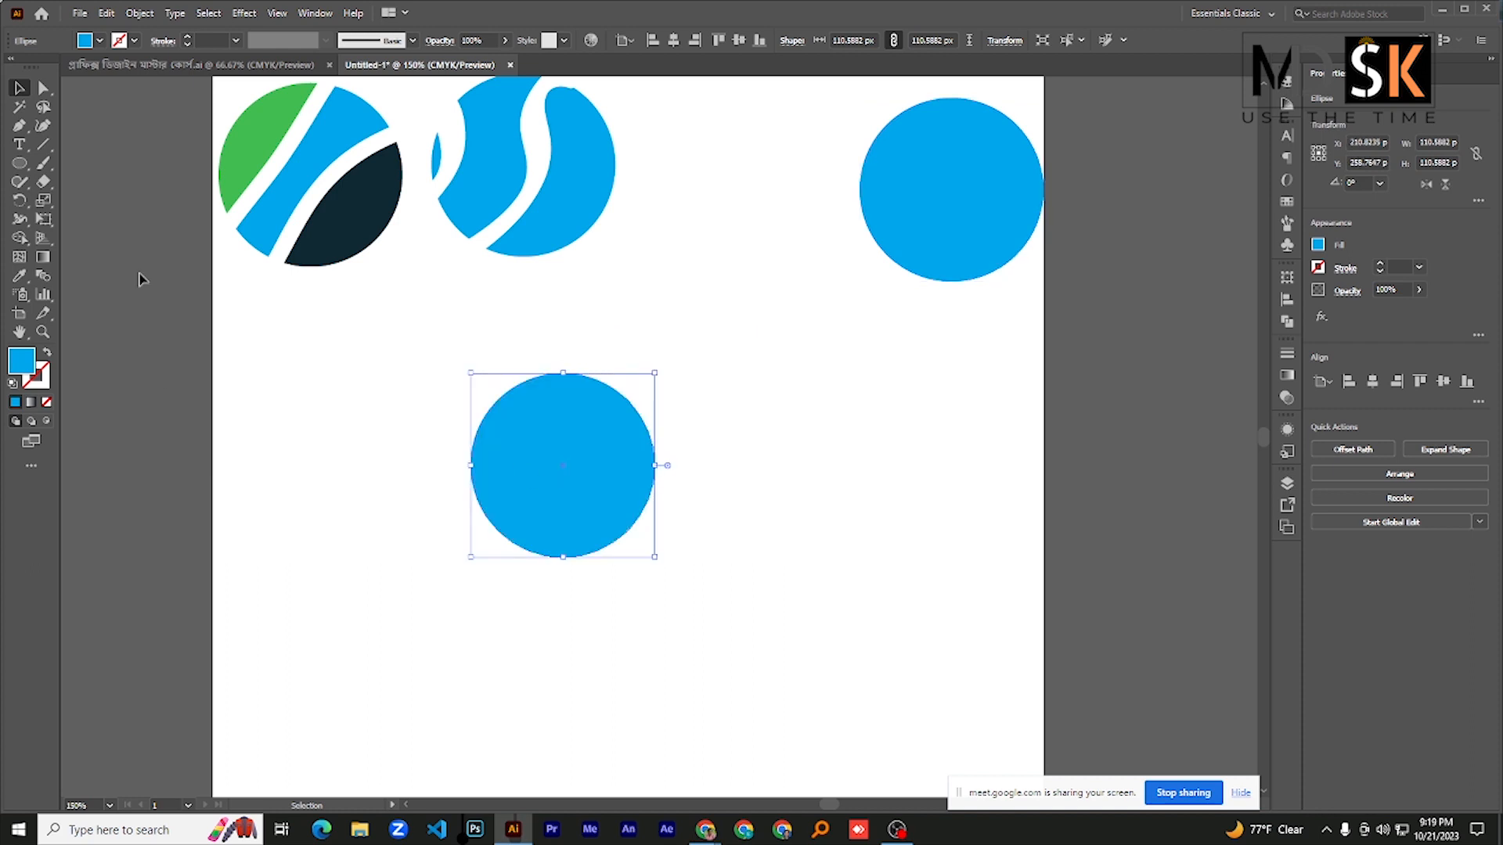
- Split the middle blue circle vertically with the Scissors tool at its top and bottom anchor points and pull the two halves apart
click(43, 182)
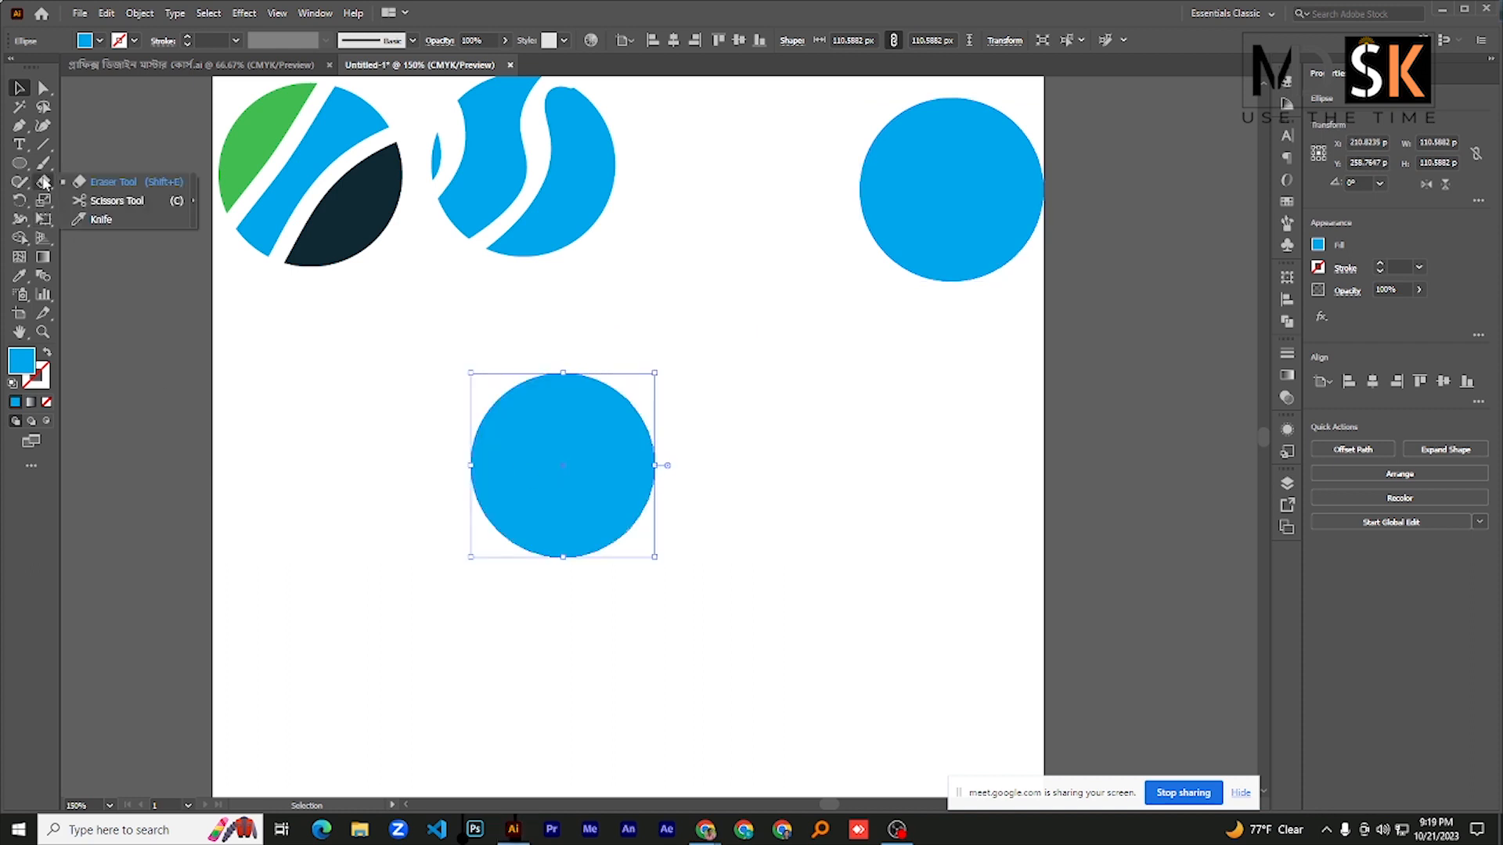
click(116, 202)
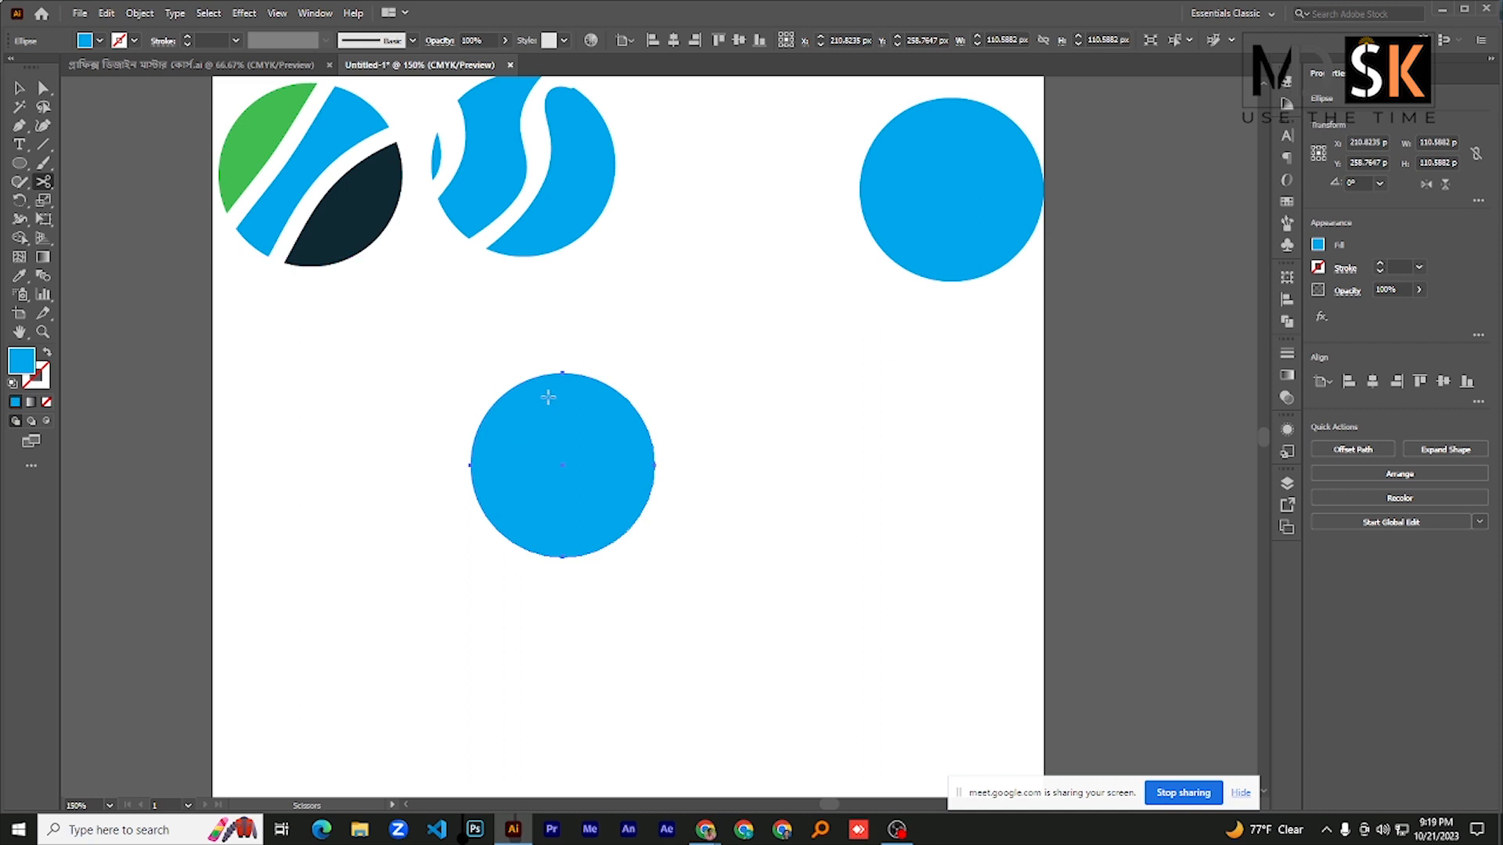
click(564, 372)
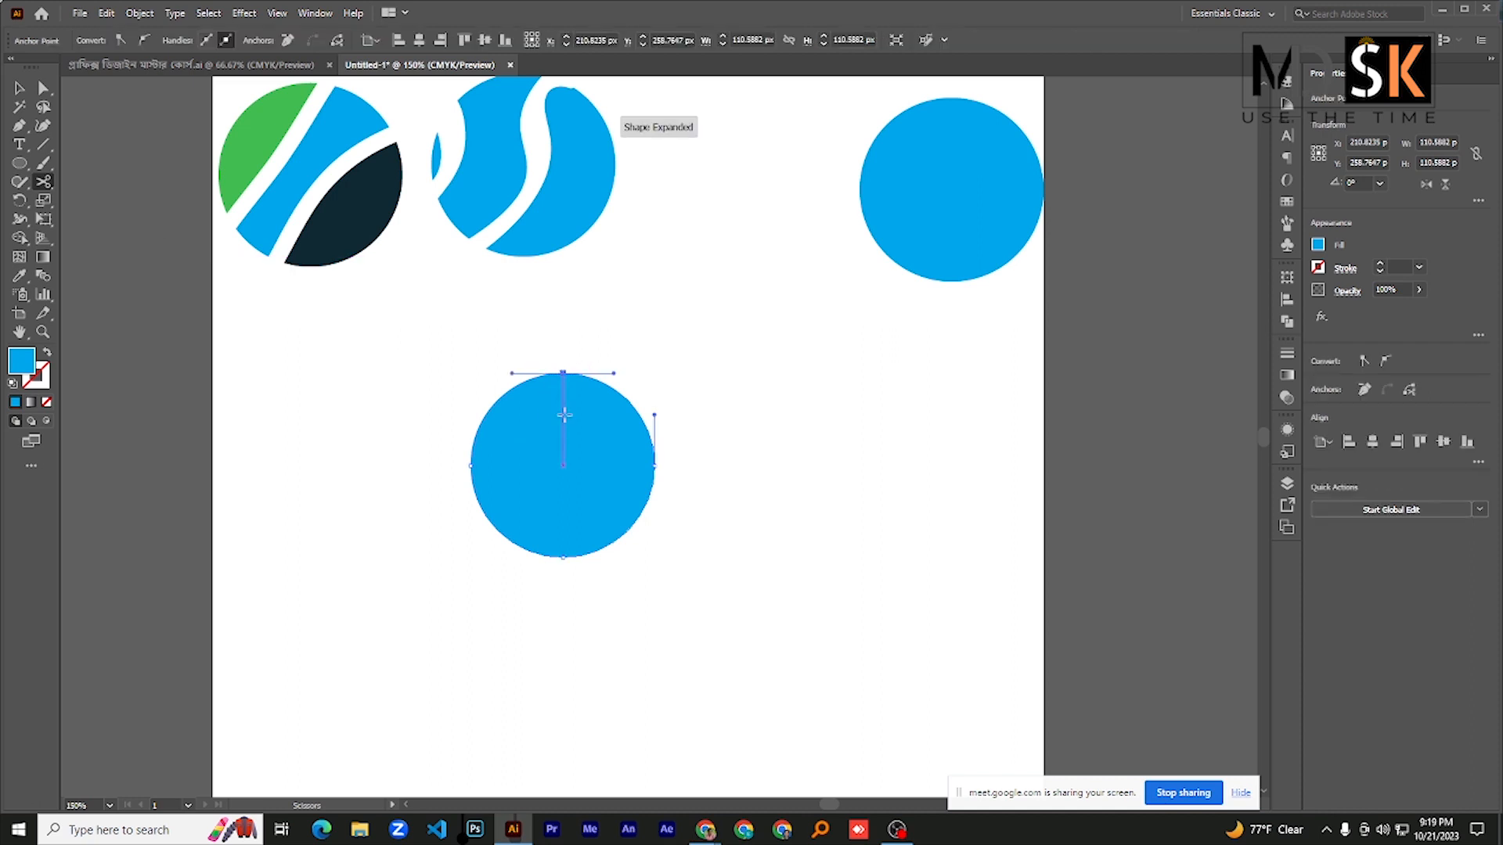
click(563, 557)
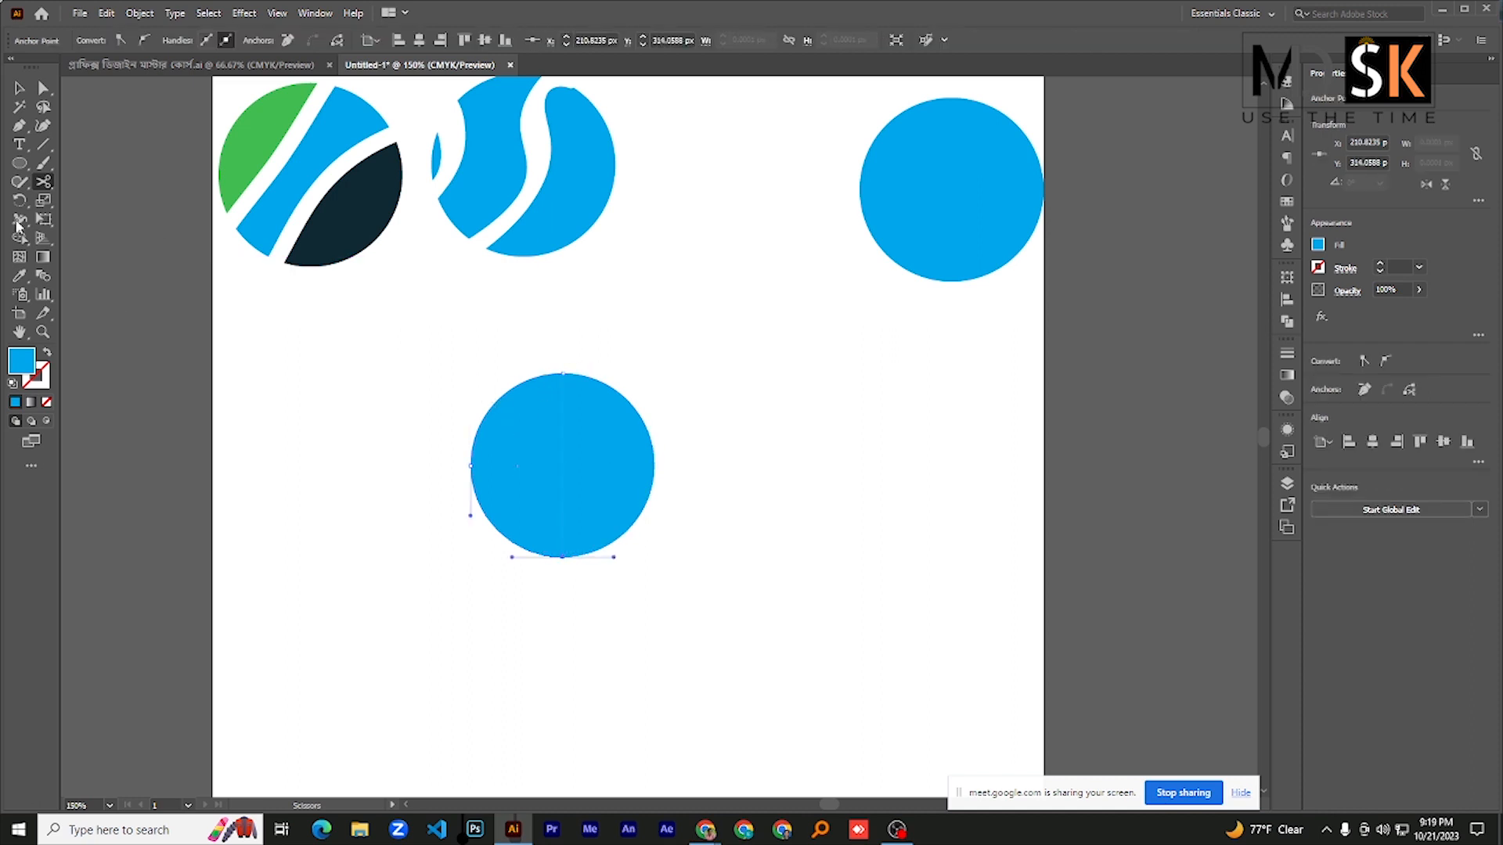
click(19, 87)
drag(523, 469, 396, 479)
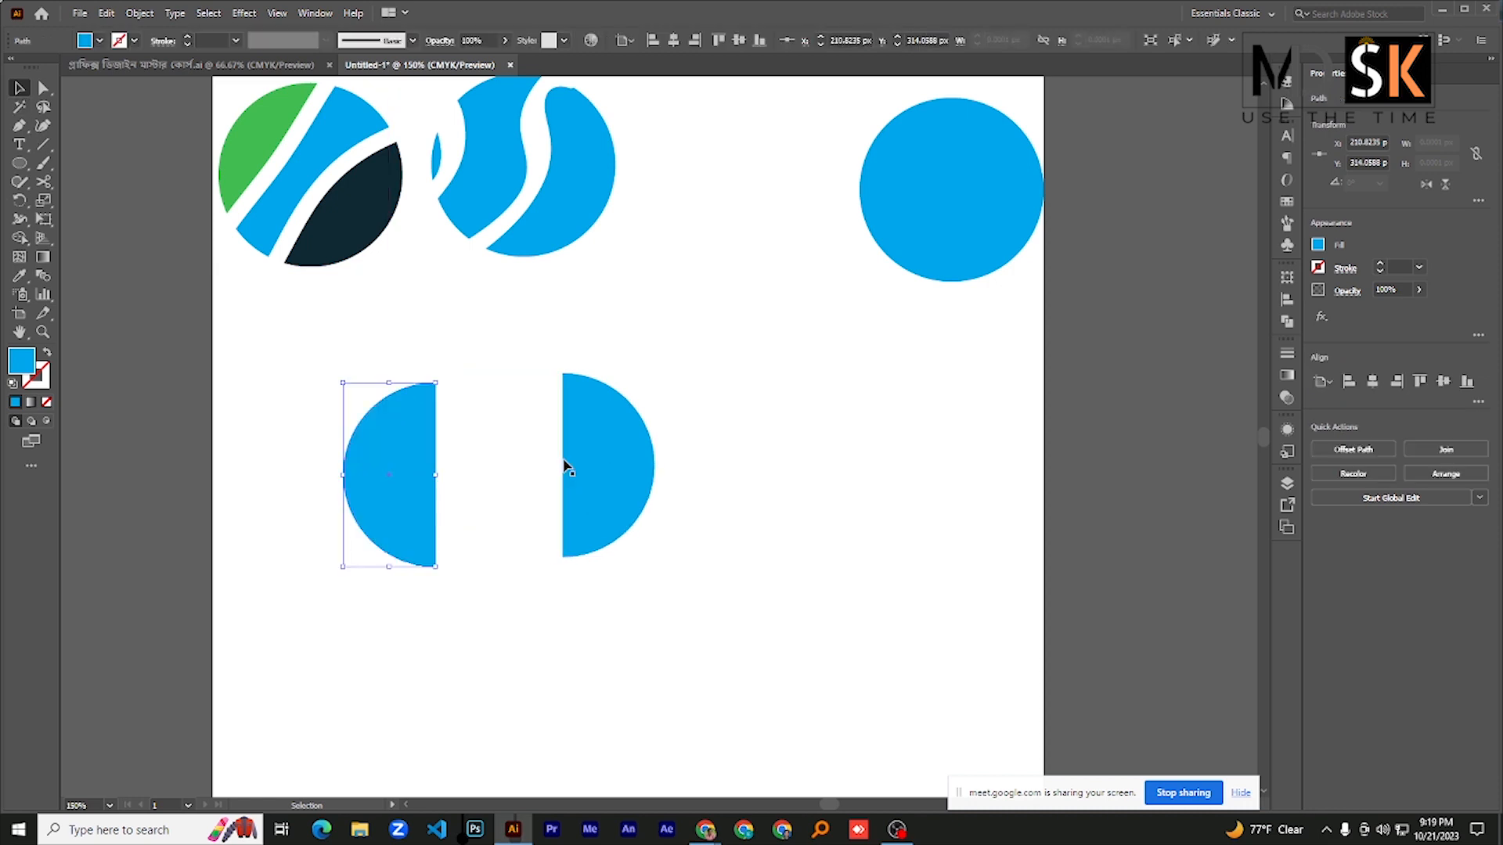
drag(578, 458, 687, 460)
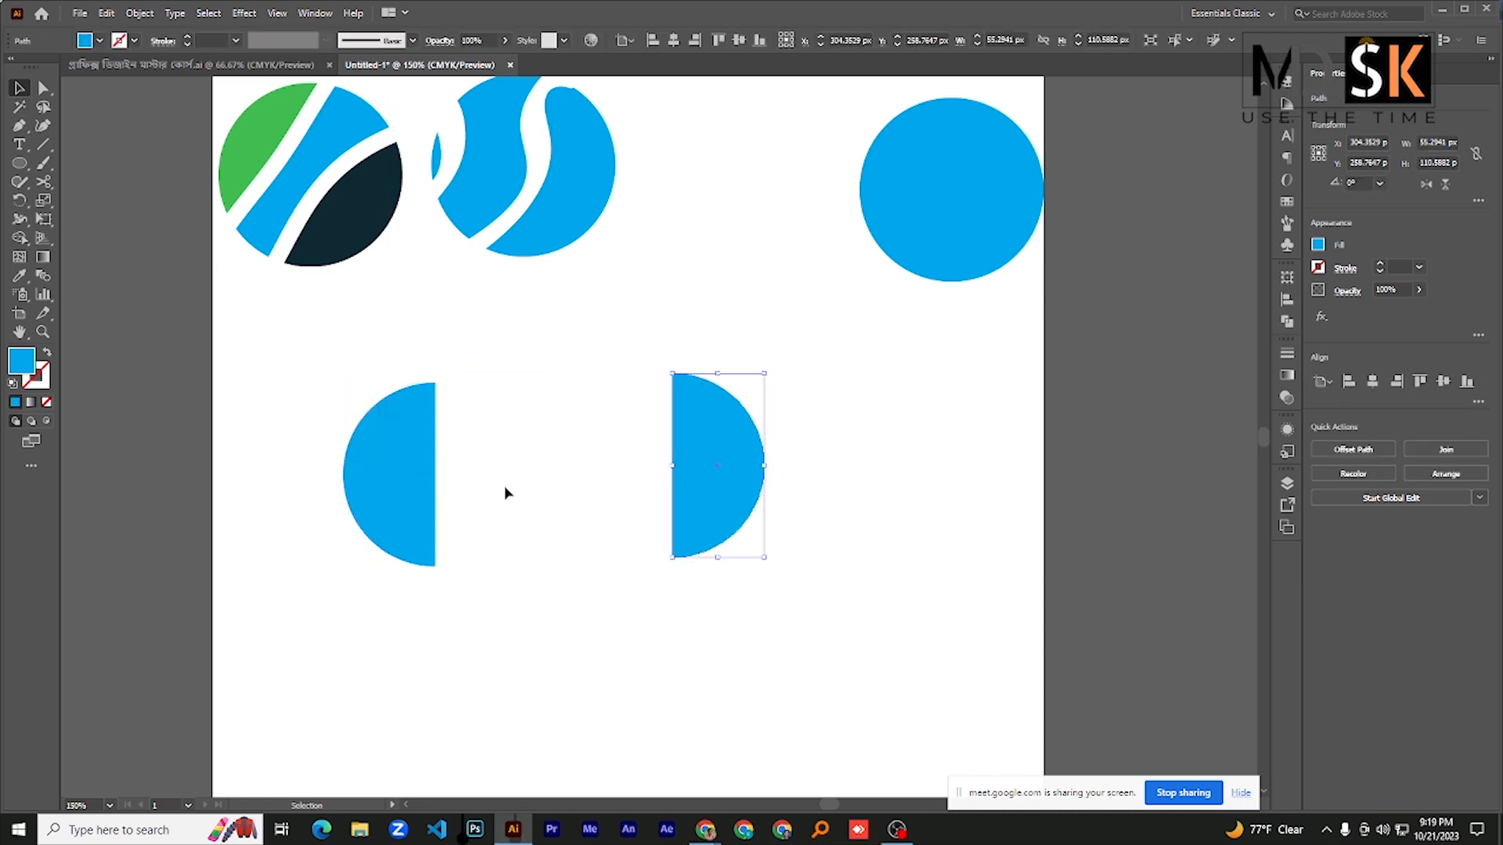
- Recolor the left half of the split circle dark blue-green, #22444f
click(392, 489)
double_click(24, 368)
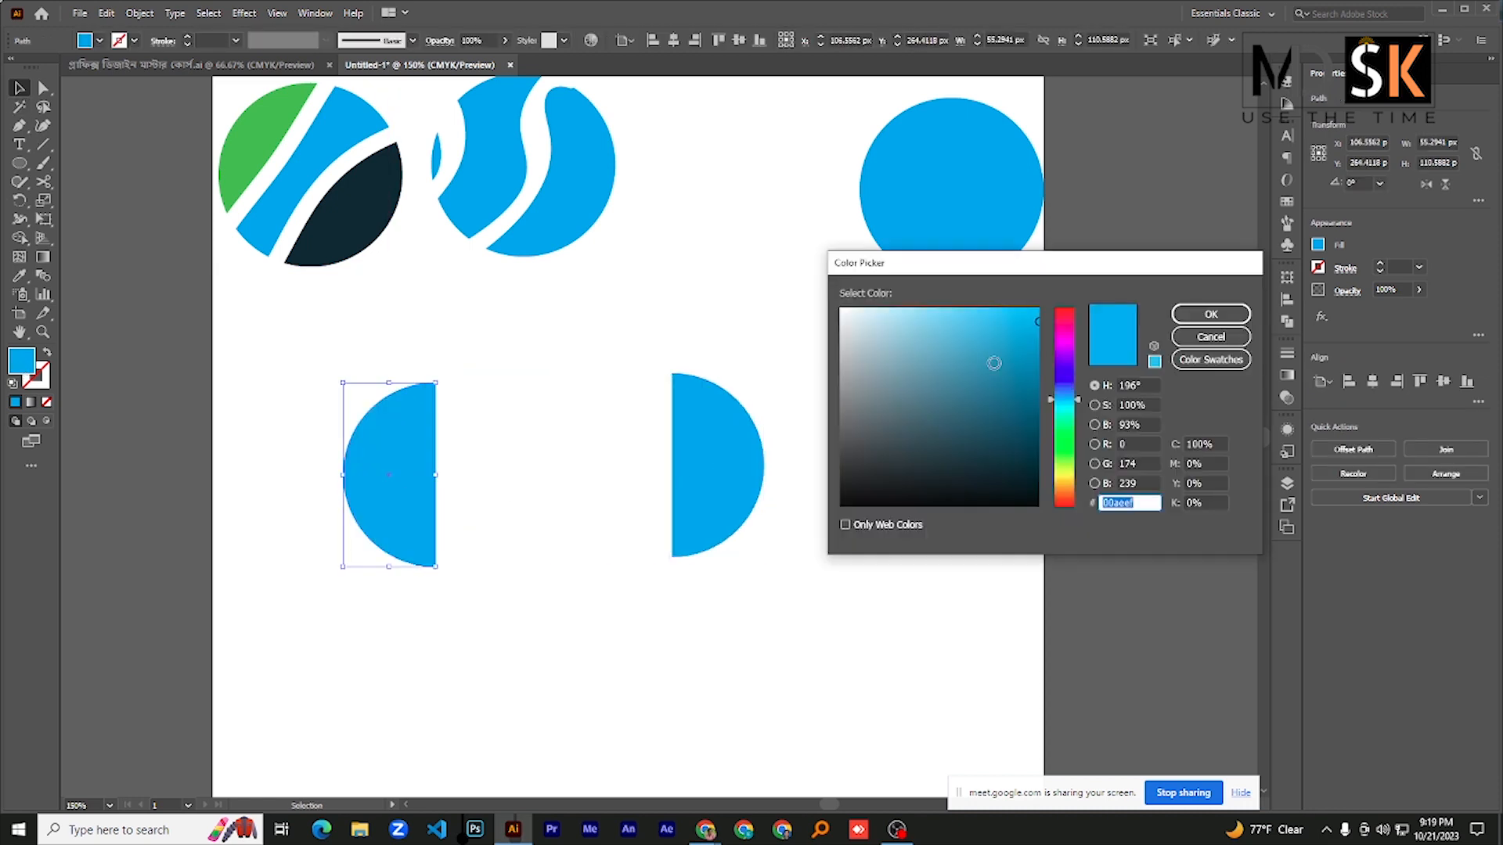
click(954, 444)
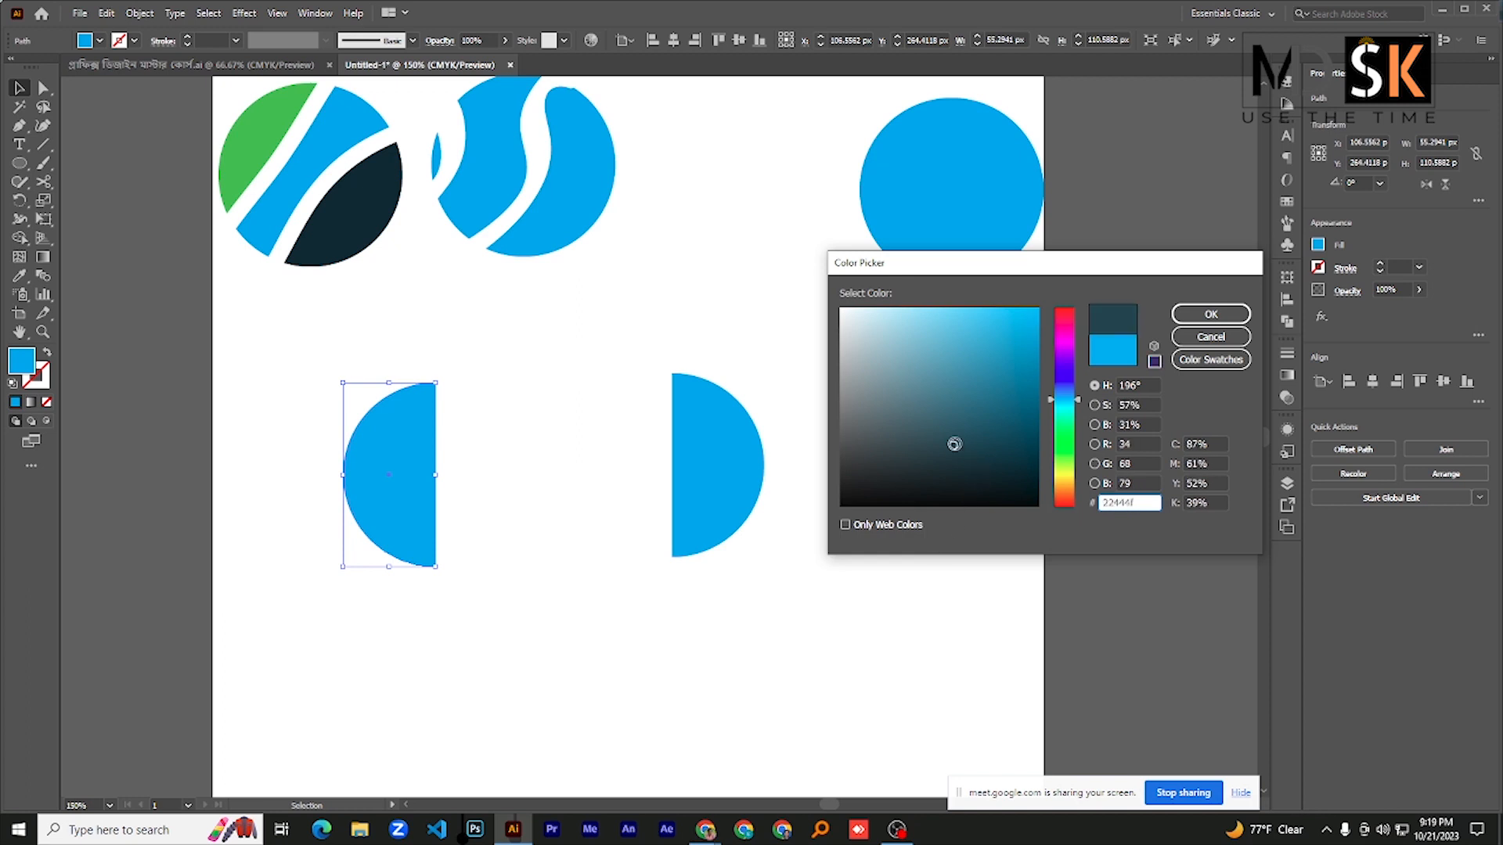
click(1211, 314)
- Try to cut the new blue circle copy with a Knife stroke that stays inside its outline
click(43, 181)
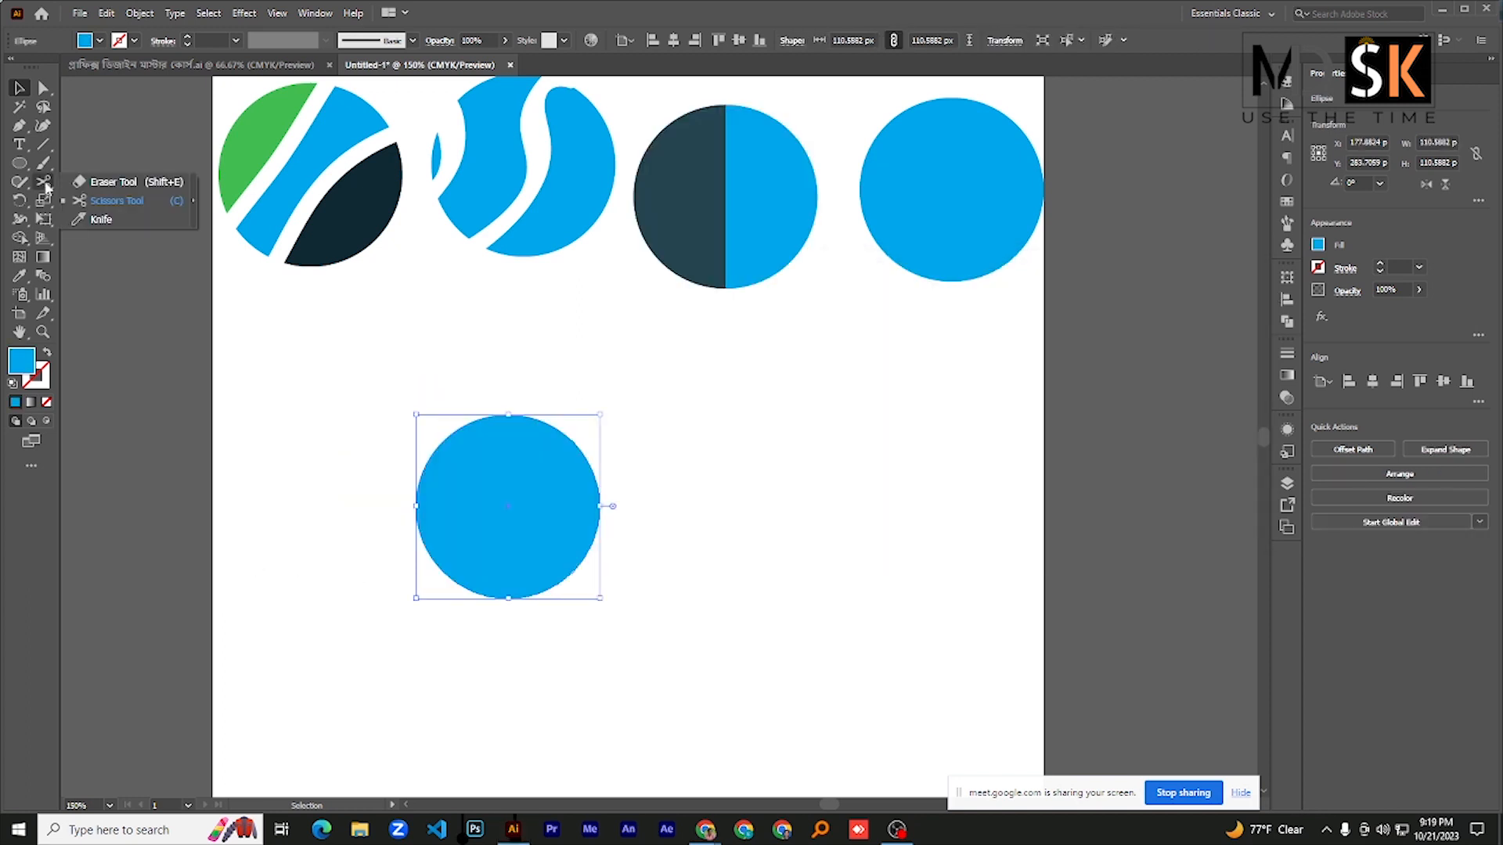
click(102, 222)
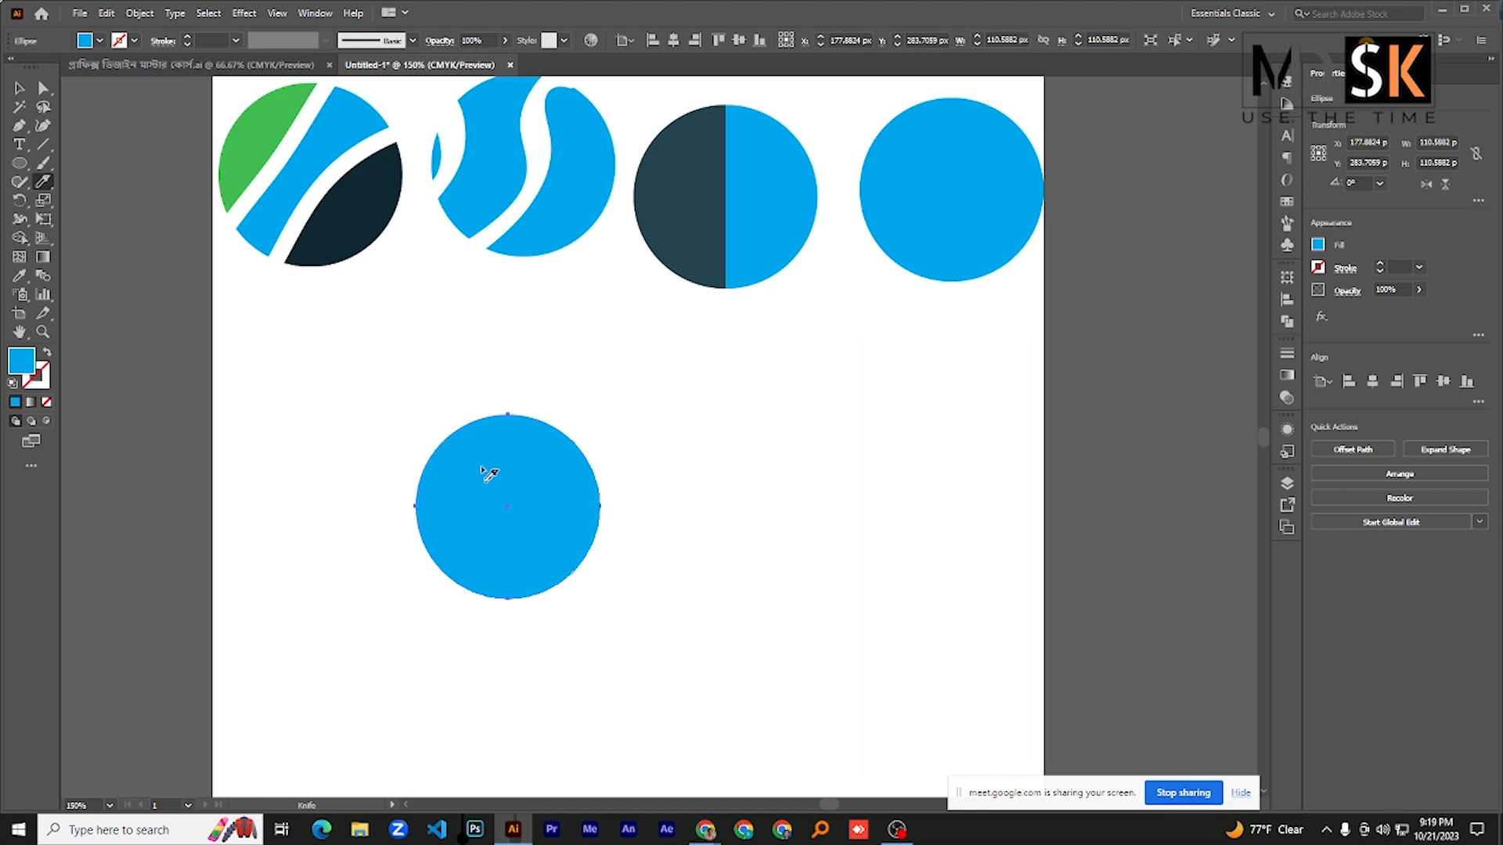
mouse_move(470, 447)
mouse_down()
mouse_move(518, 542)
mouse_move(503, 575)
mouse_up()
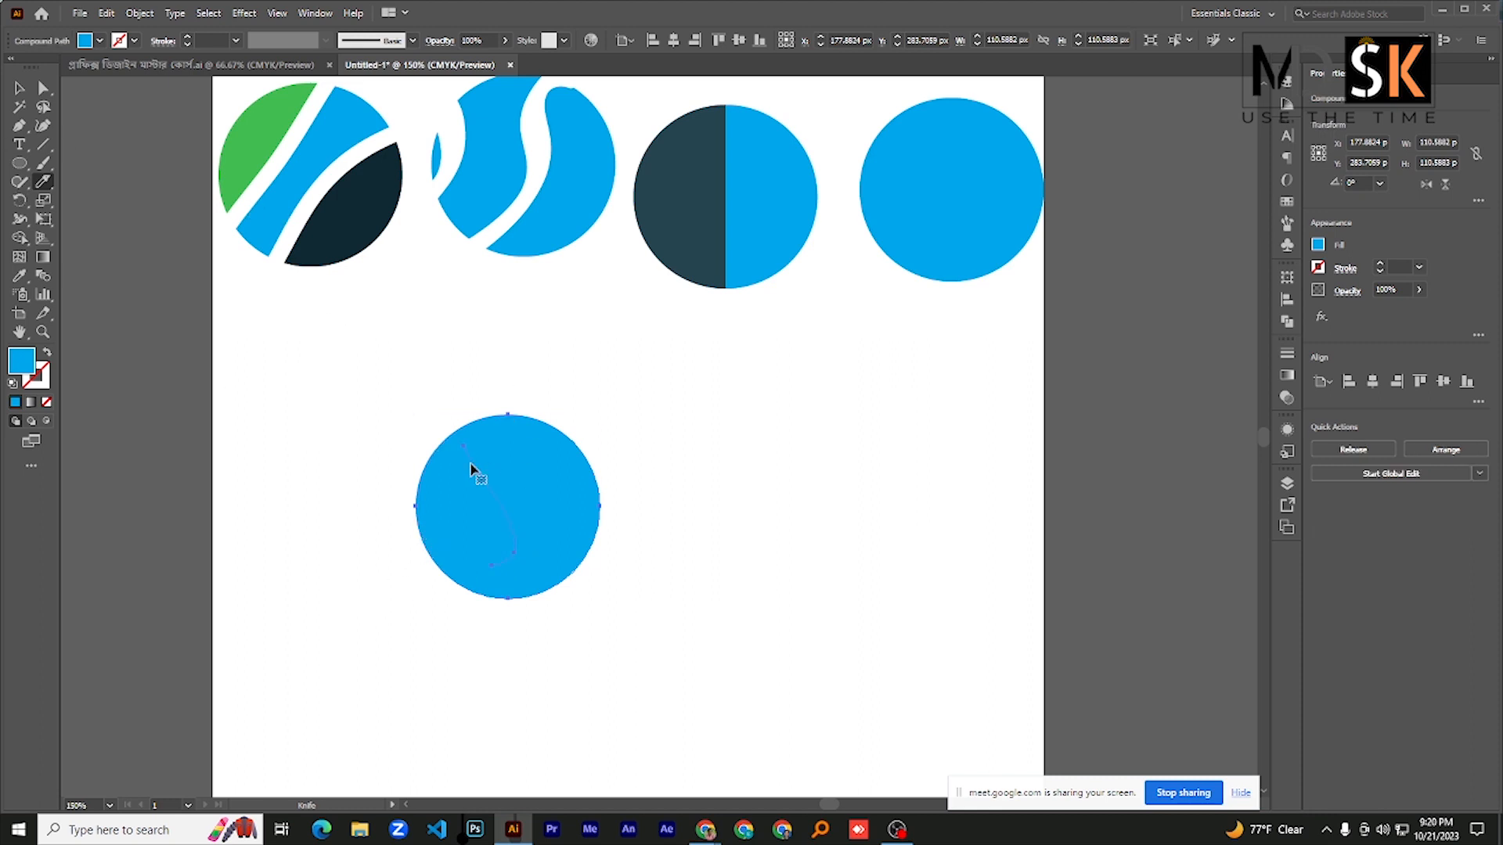
key(ctrl+z)
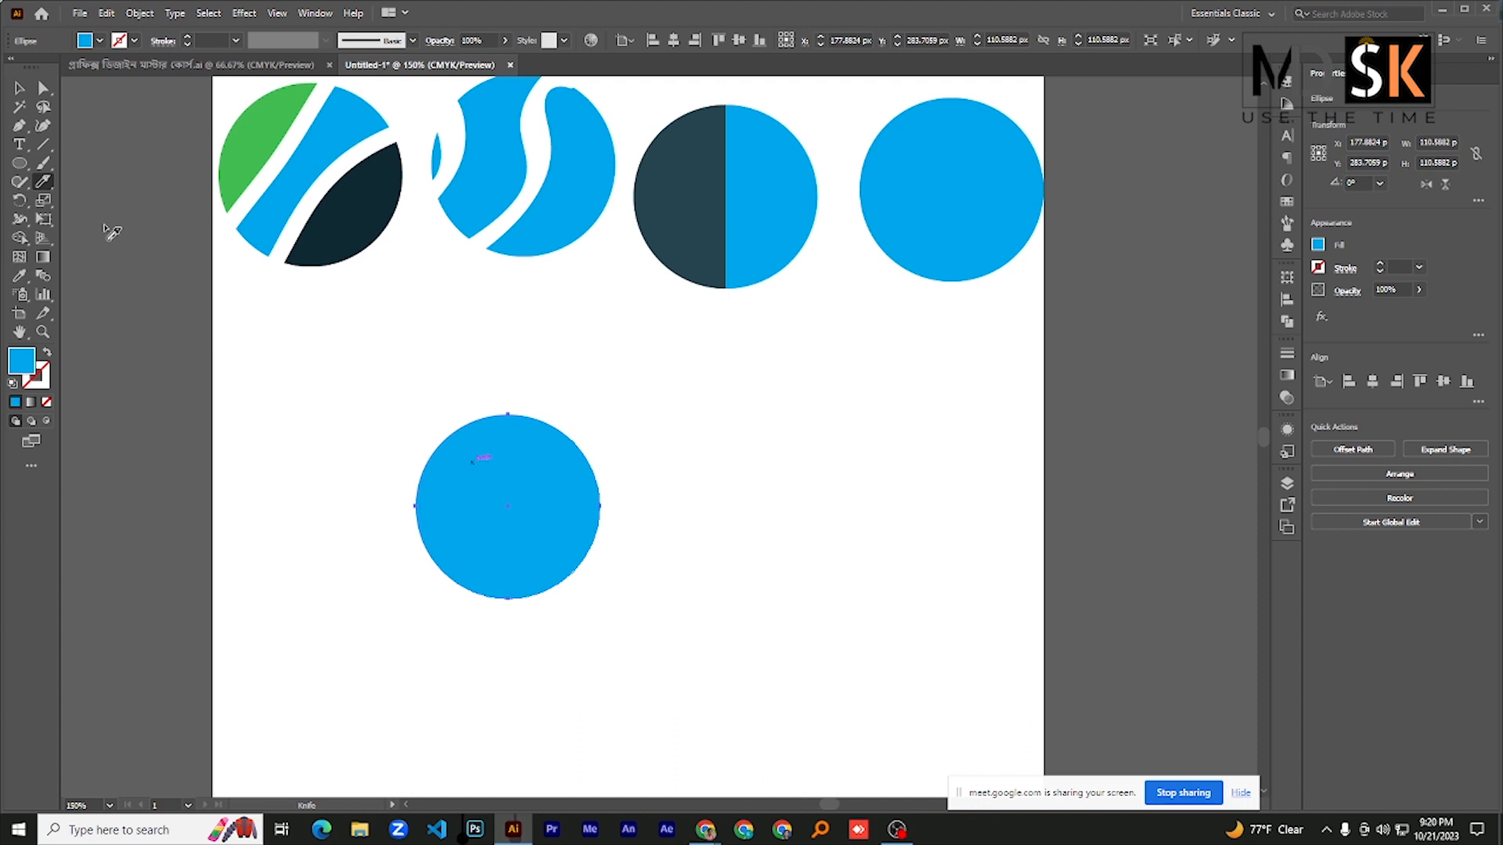
- Cut the blue circle copy with a wavy Knife stroke from above its top edge to below its bottom edge and separate the right piece
click(45, 182)
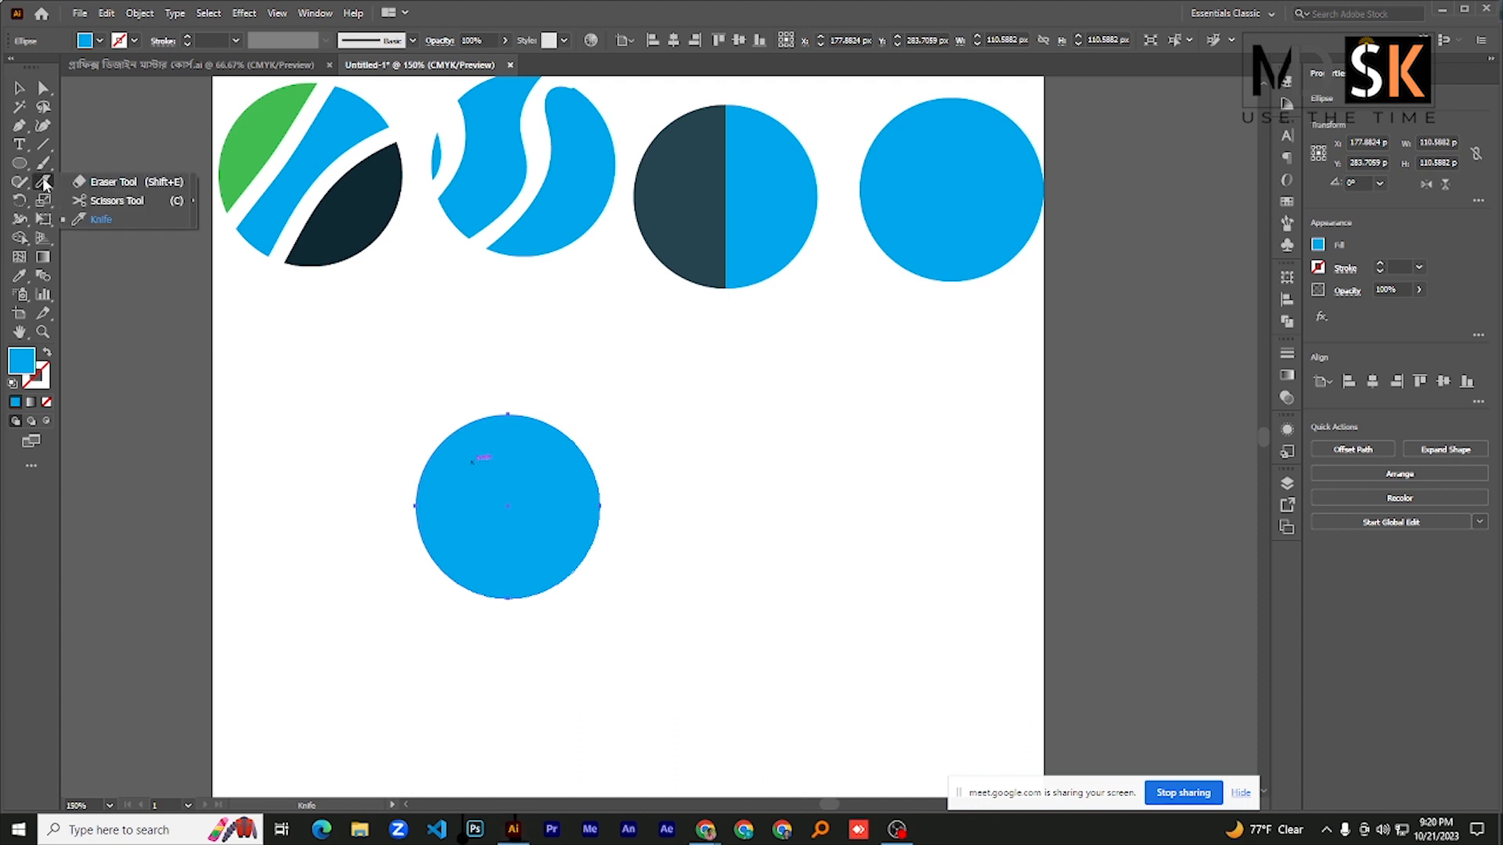
click(118, 221)
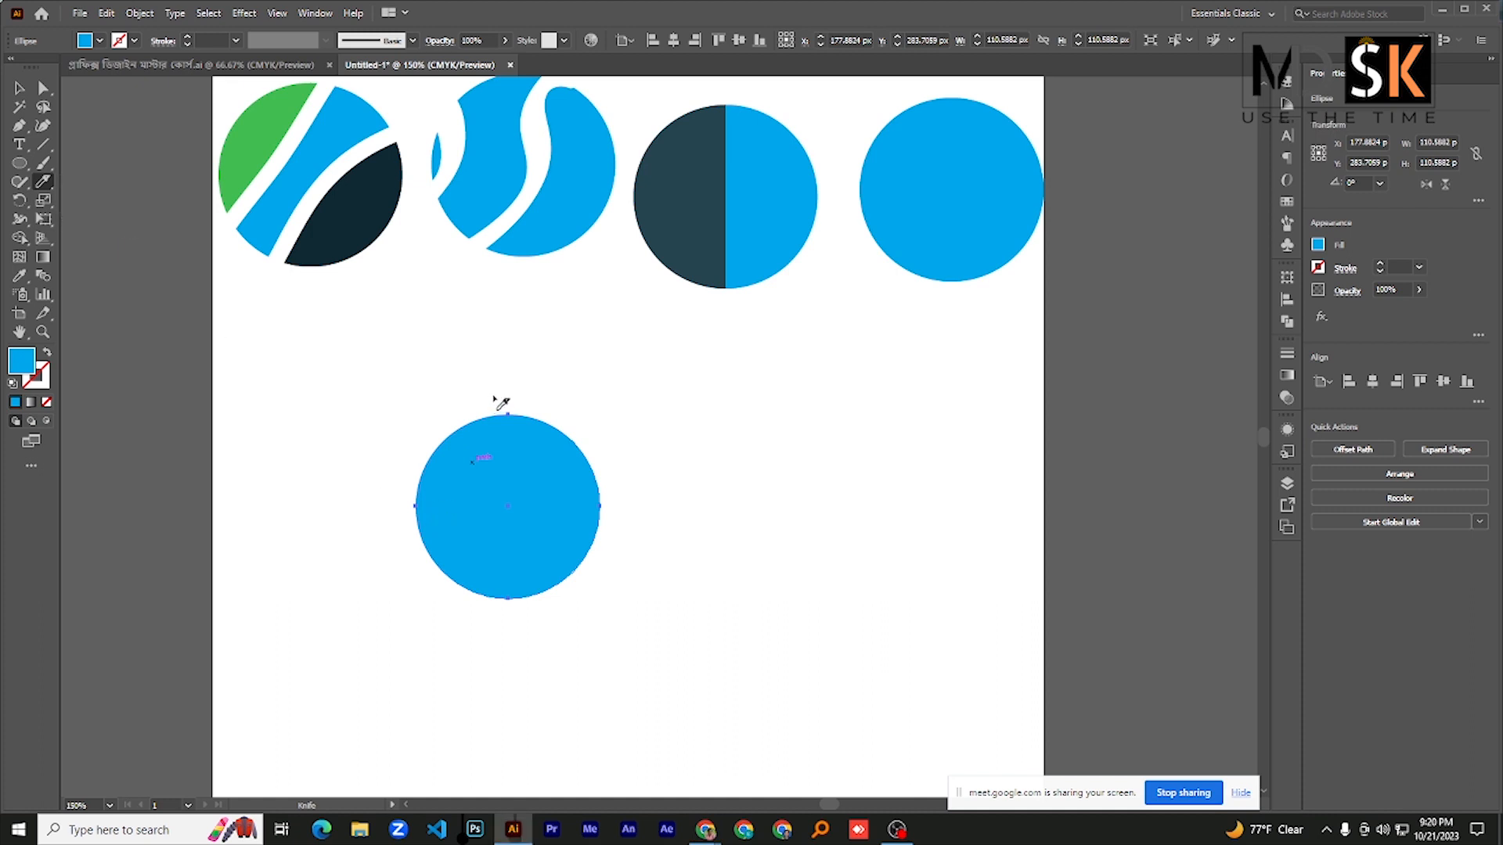
mouse_move(494, 408)
mouse_down()
mouse_move(502, 451)
mouse_move(484, 469)
mouse_move(501, 485)
mouse_move(501, 618)
mouse_up()
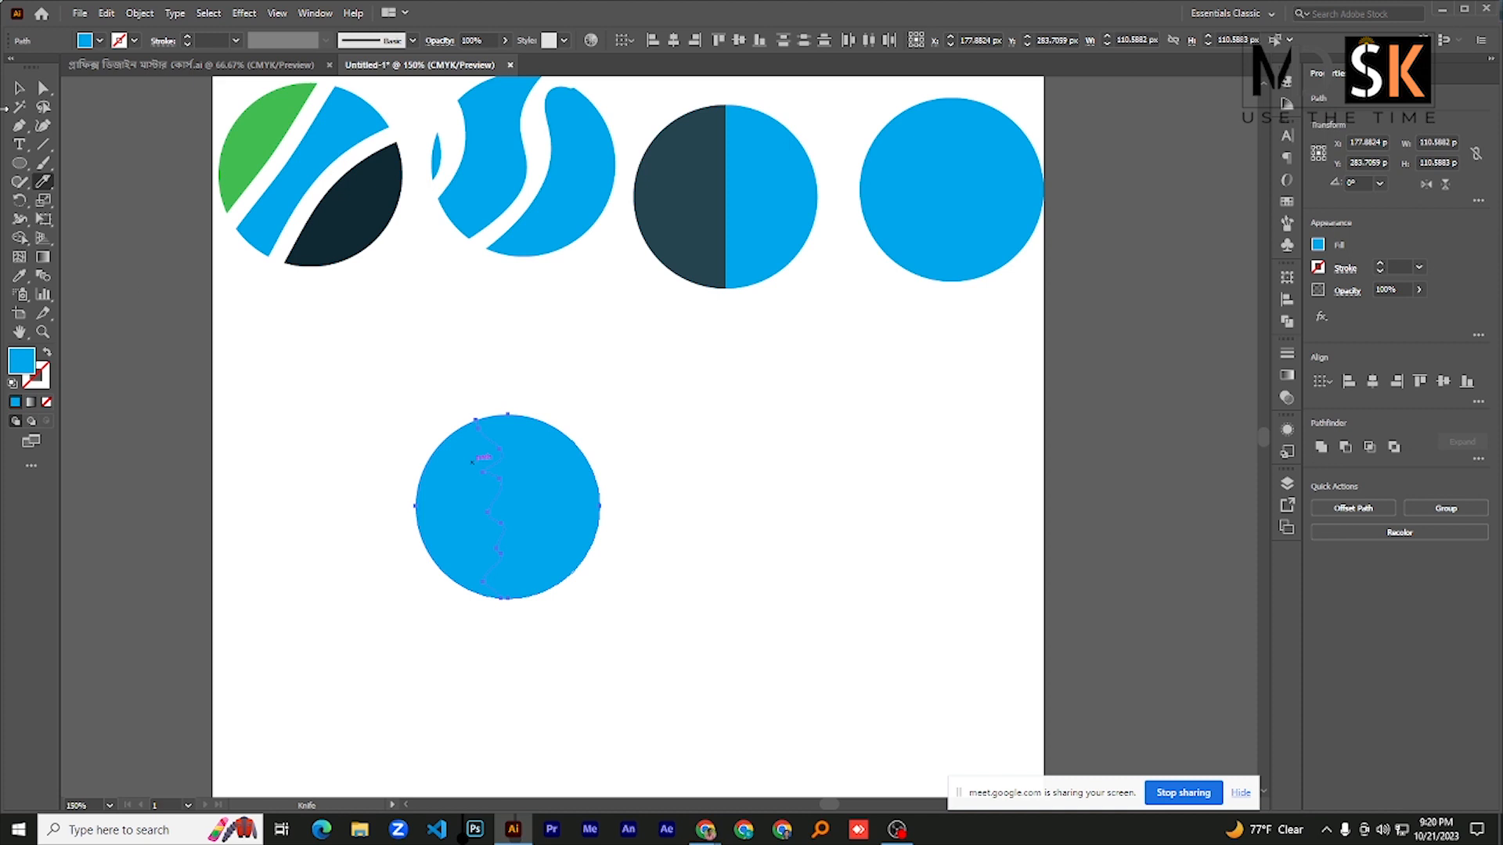
click(19, 89)
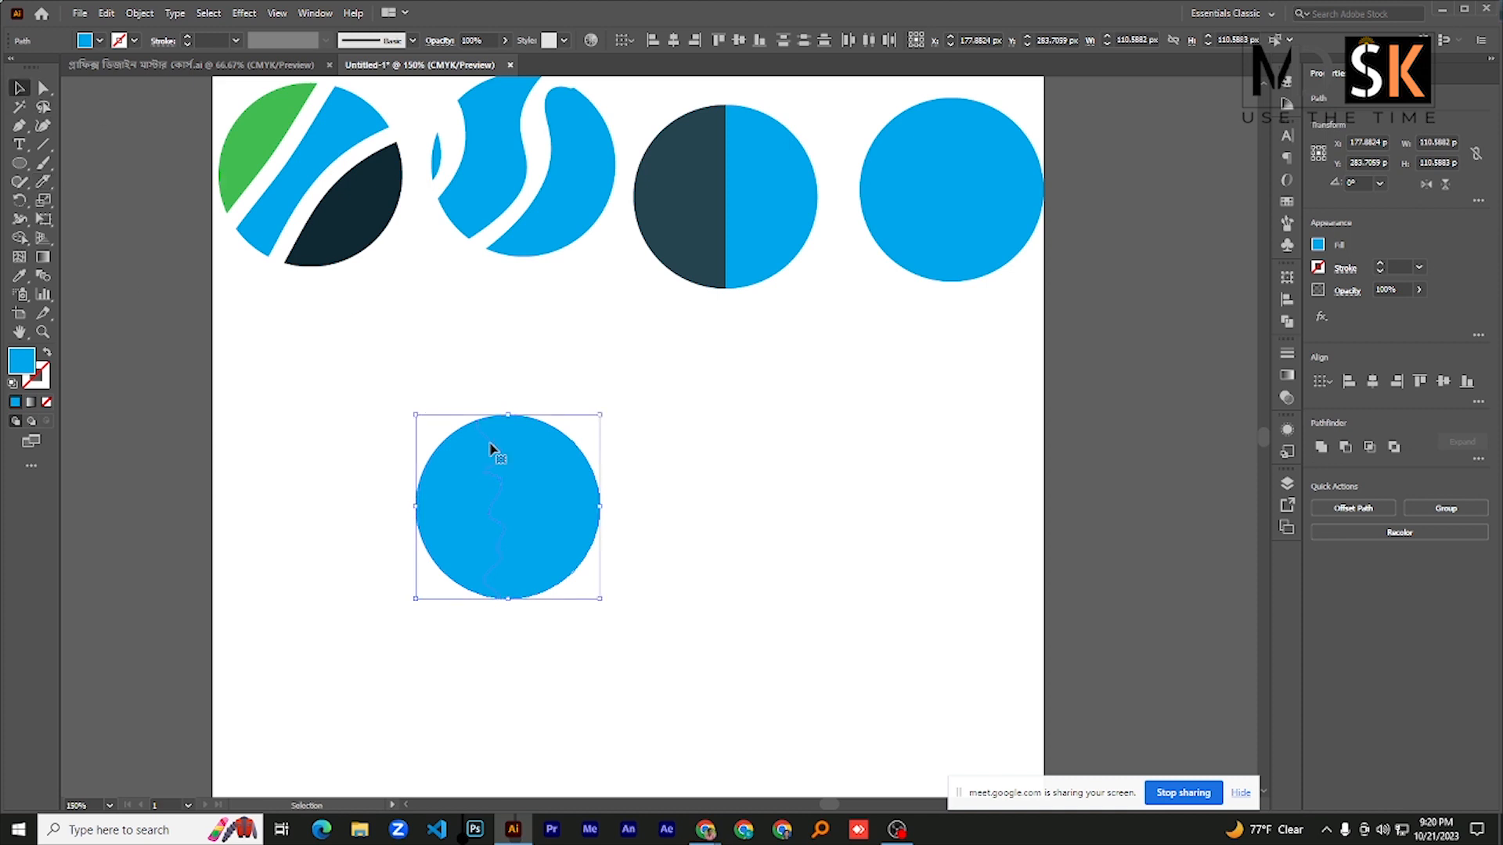
click(697, 466)
drag(564, 496, 597, 500)
- Recolor the left piece of the wavy-cut circle purple and slide the right piece back against it
click(452, 516)
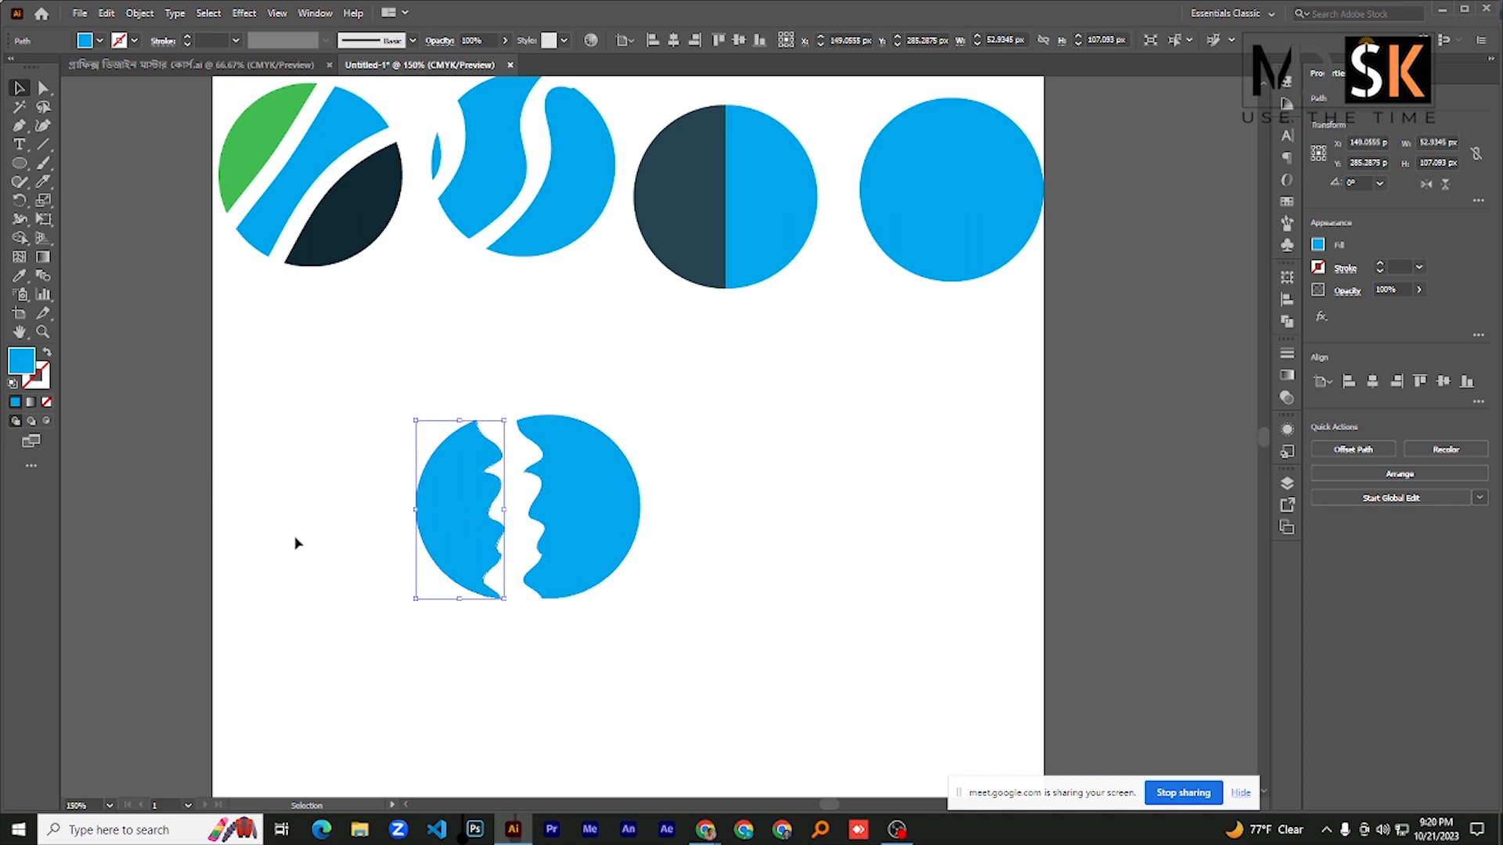
double_click(21, 362)
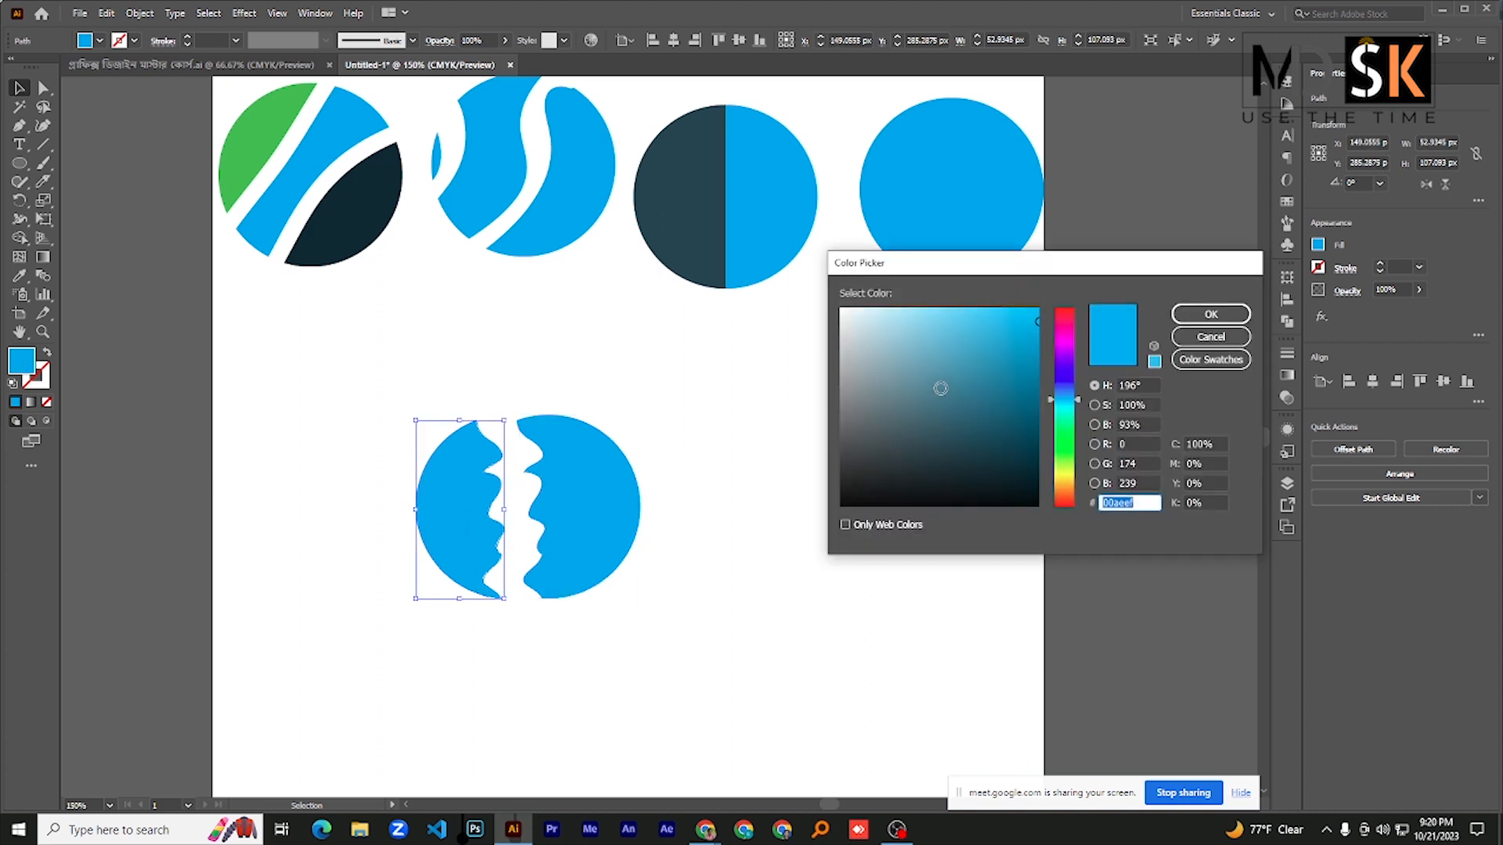
text(213c44)
click(1060, 343)
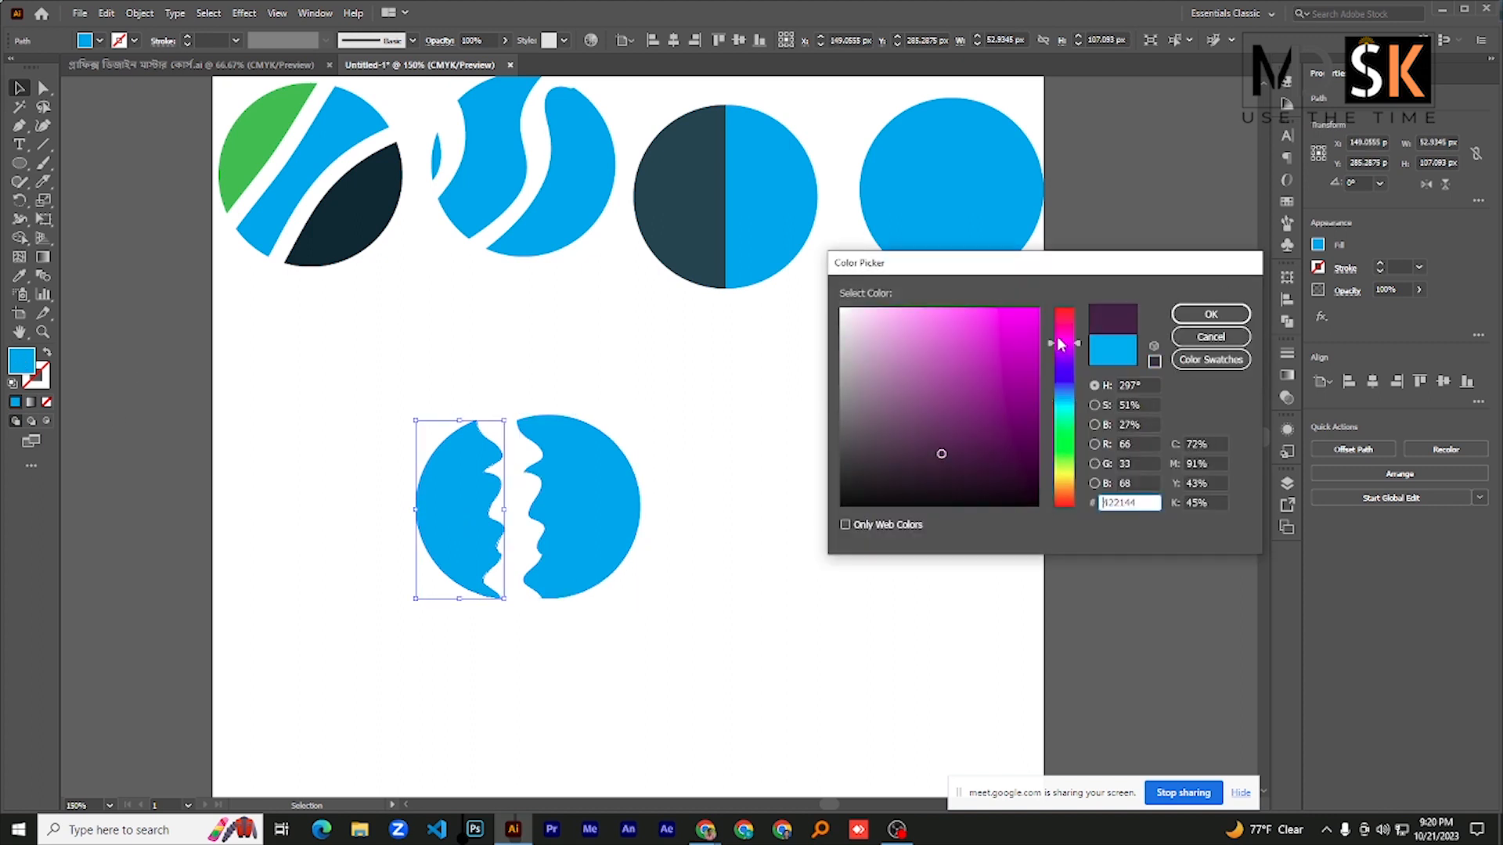
click(1033, 324)
click(1190, 319)
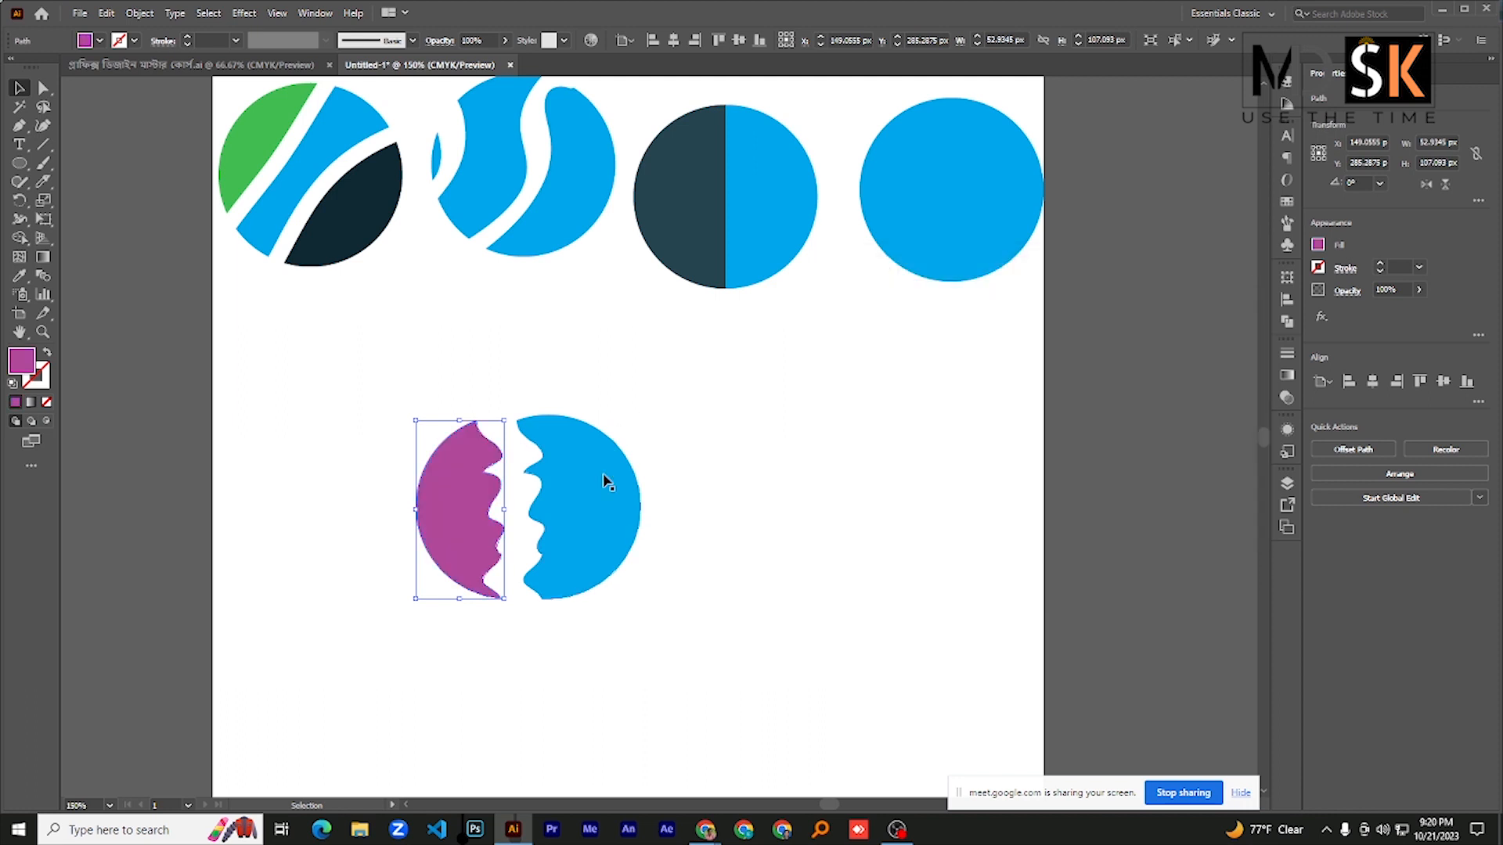
drag(597, 479, 533, 476)
click(704, 456)
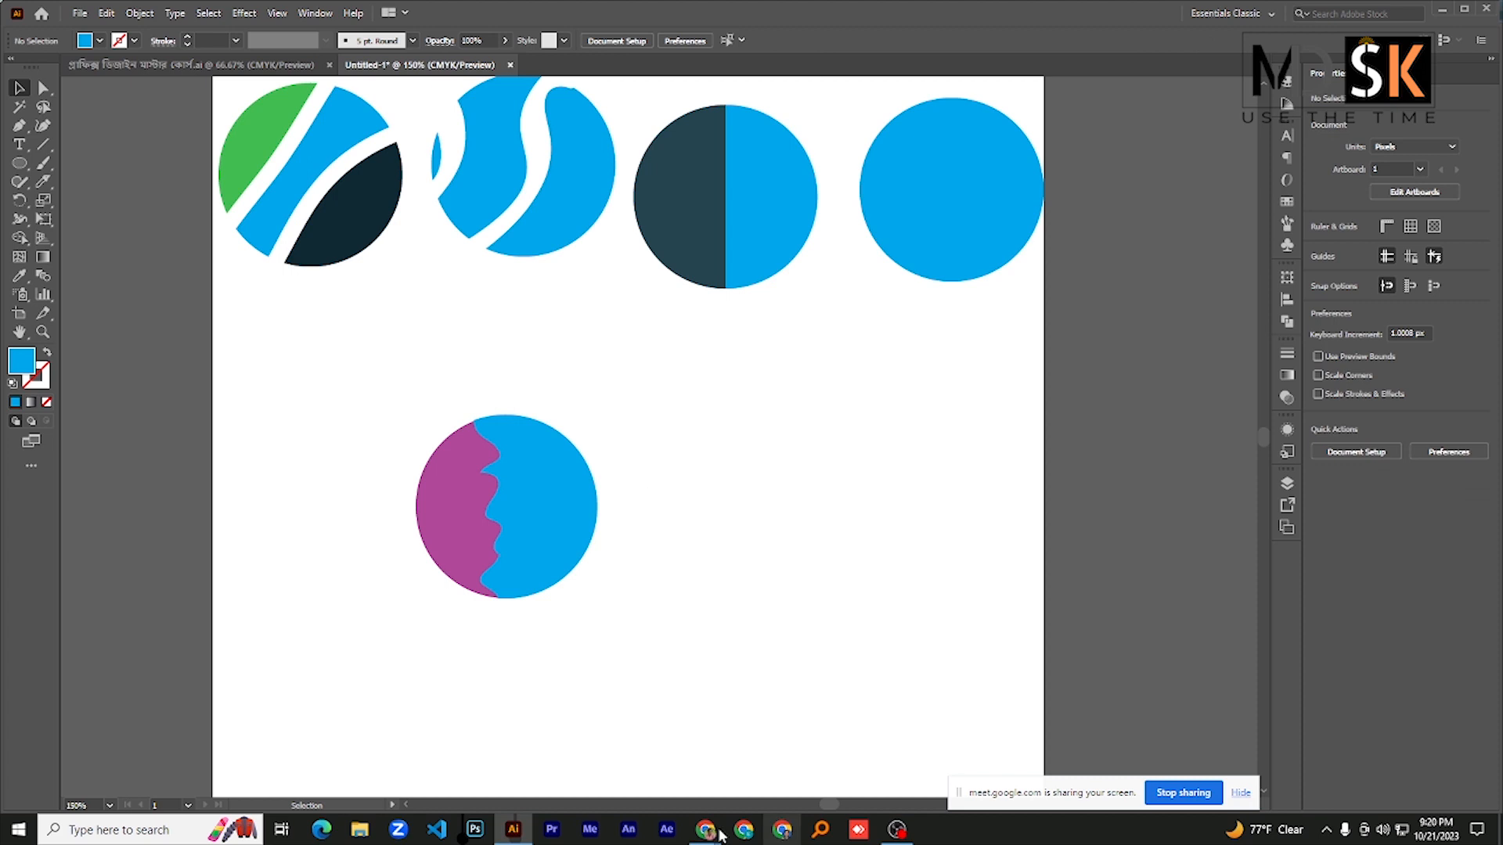
- Switch to the Google Meet call and check on its participants
mouse_move(705, 829)
click(657, 758)
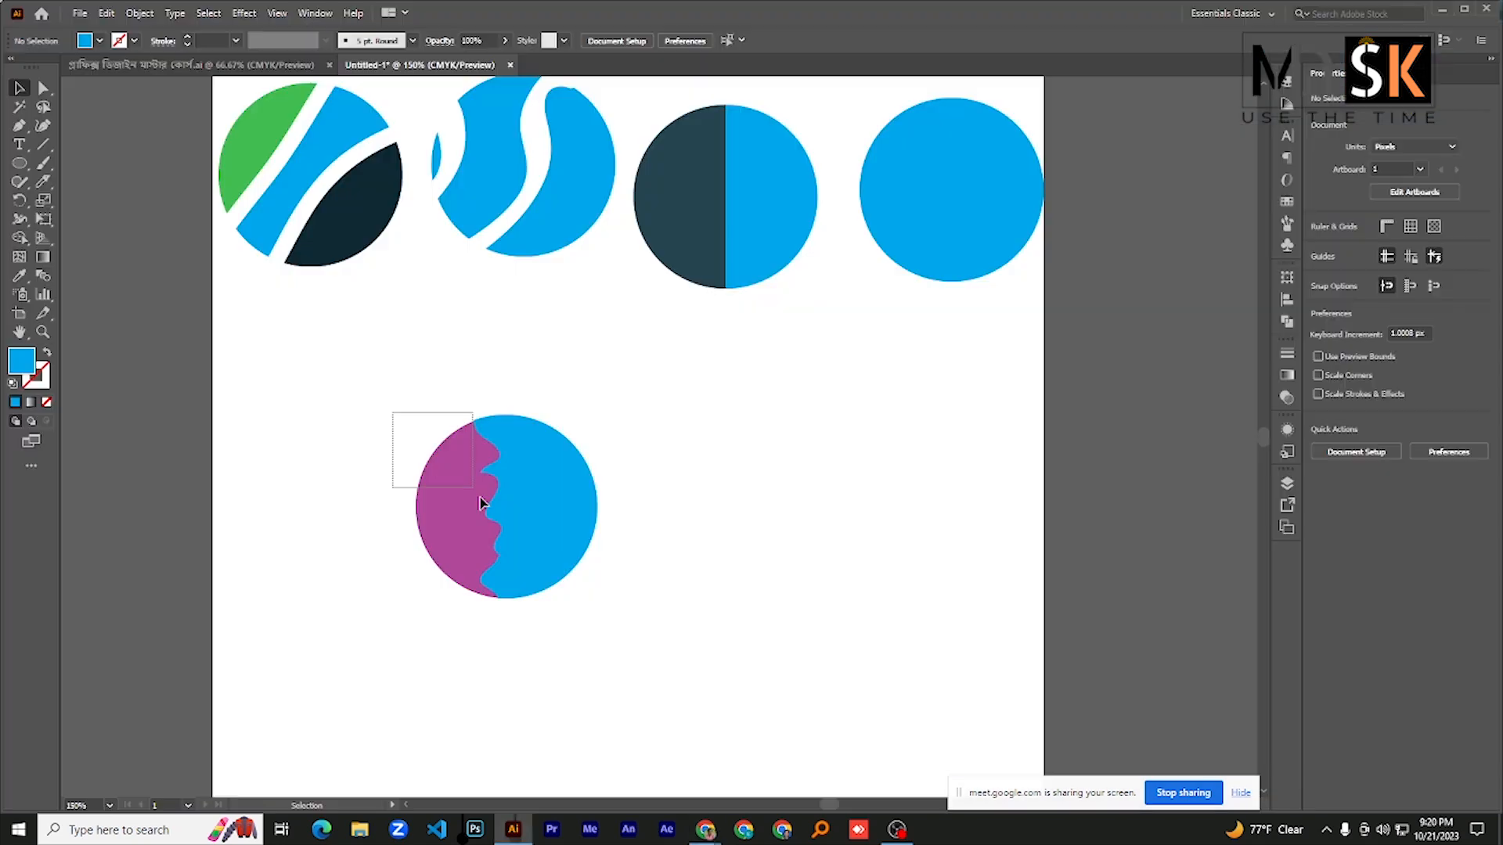
- Back in Illustrator, move the purple-and-blue circle below the first cut circle and place a copy of the intact blue circle mid-artboard
drag(480, 496, 538, 589)
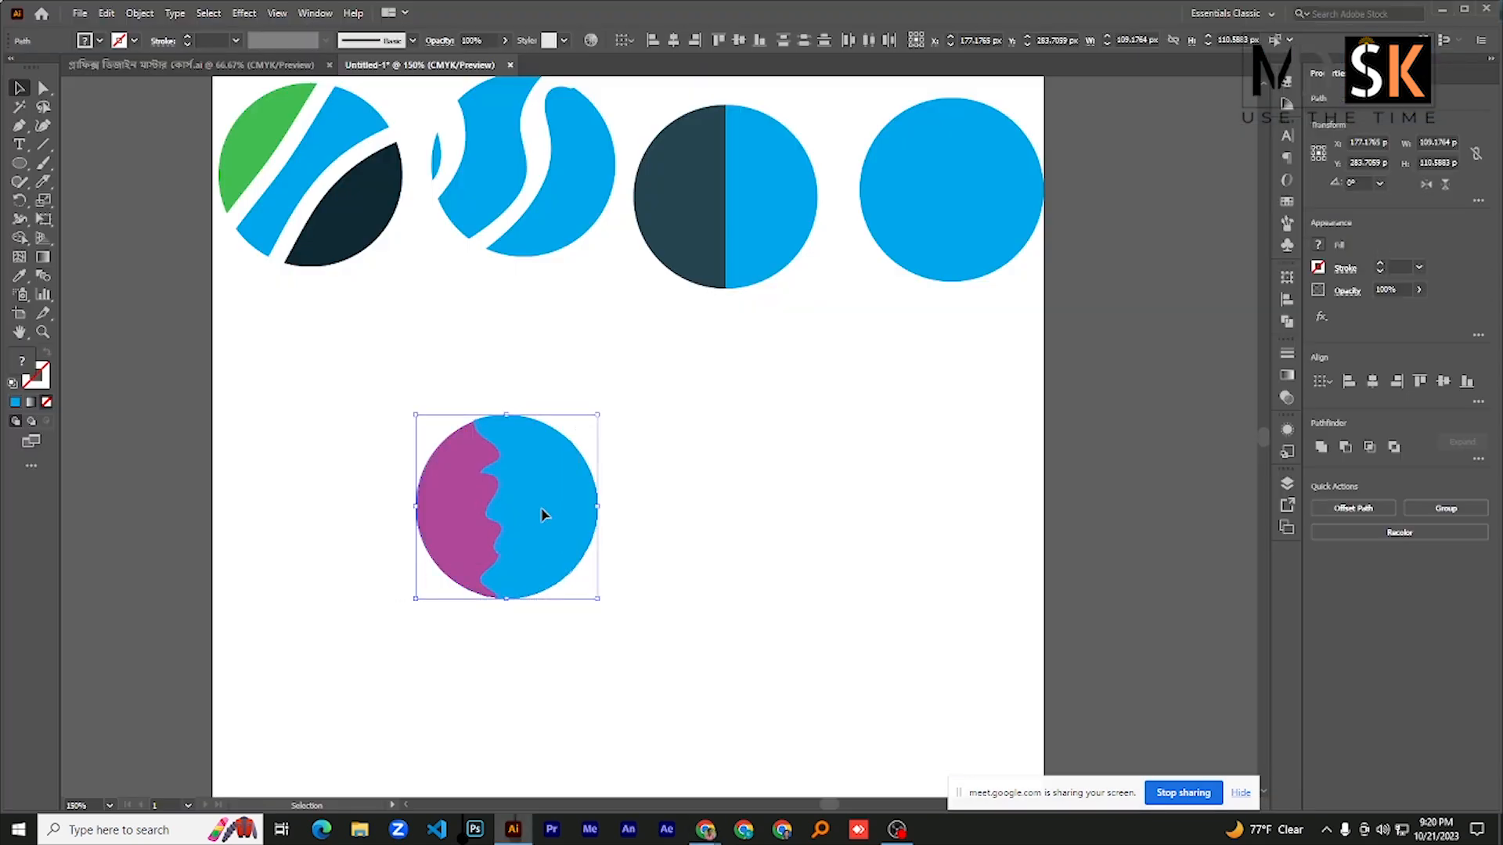
drag(544, 514, 323, 388)
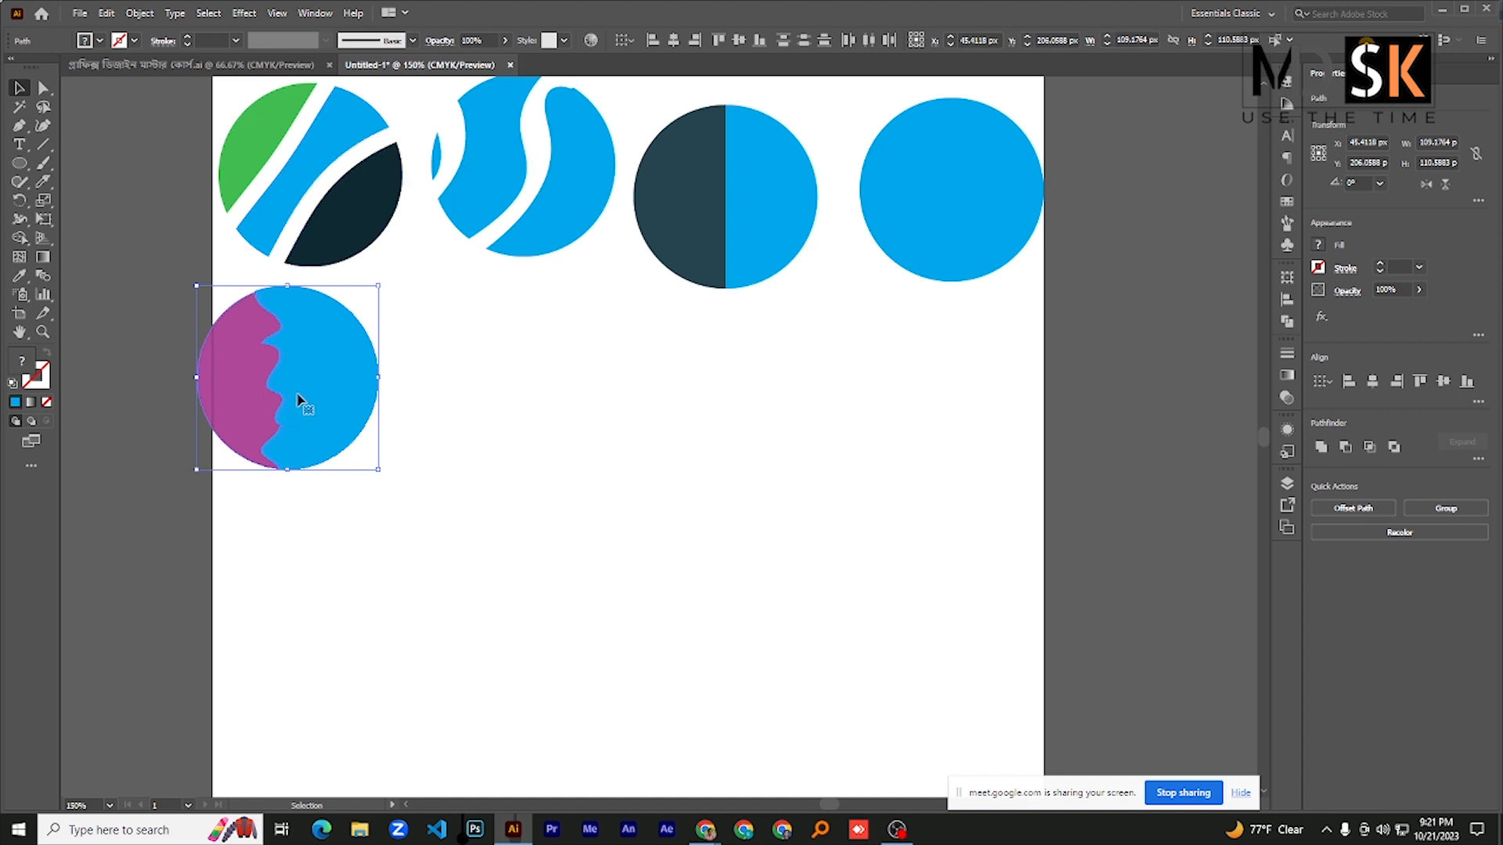
click(921, 180)
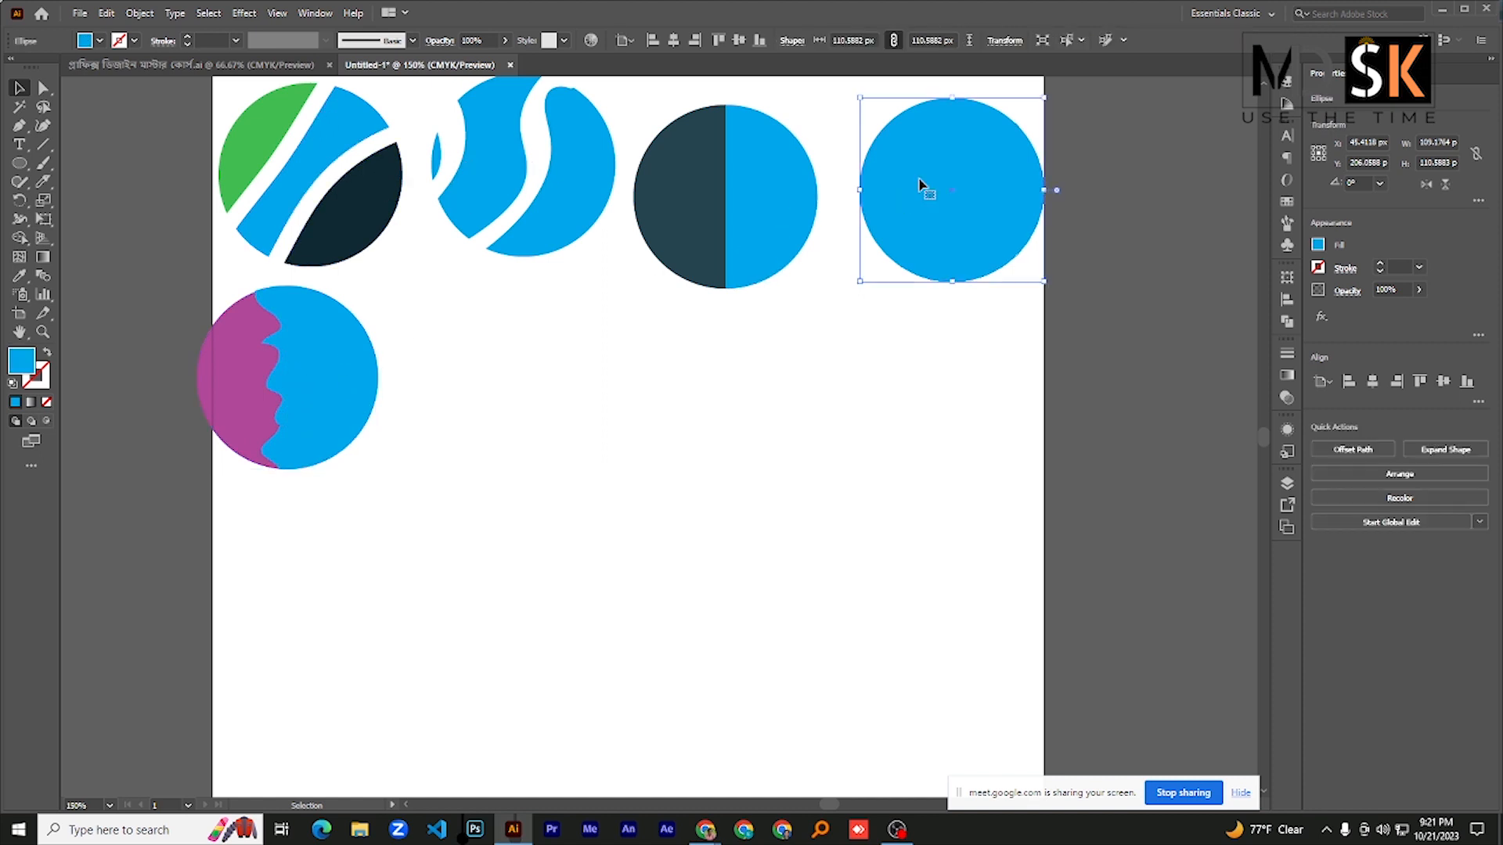
drag(921, 181, 603, 477)
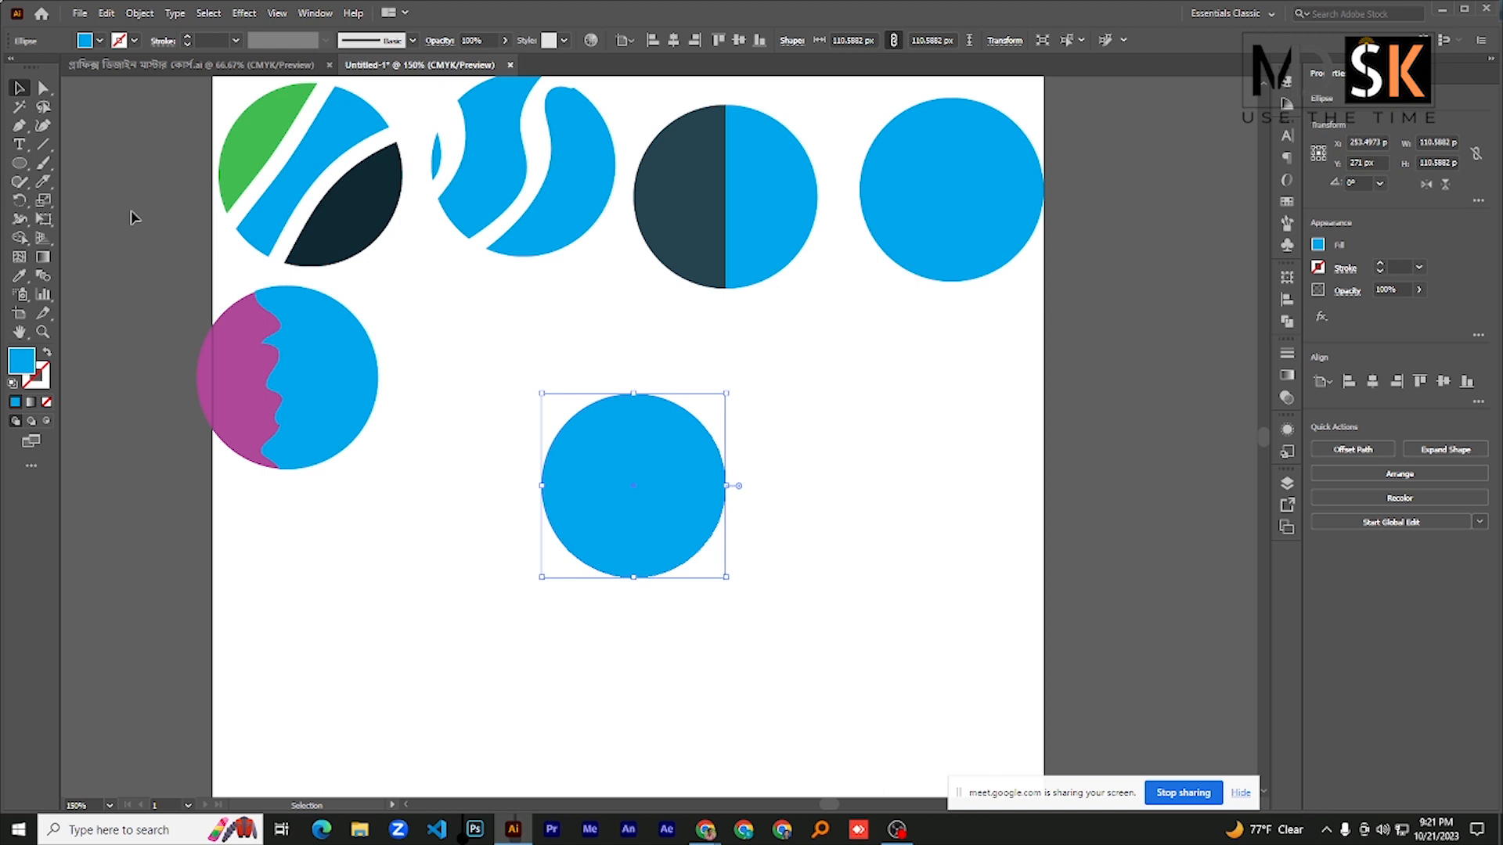
- Cut the new blue circle with an S-shaped Knife stroke running from its upper-left edge to its lower-right edge, and deselect it
click(49, 187)
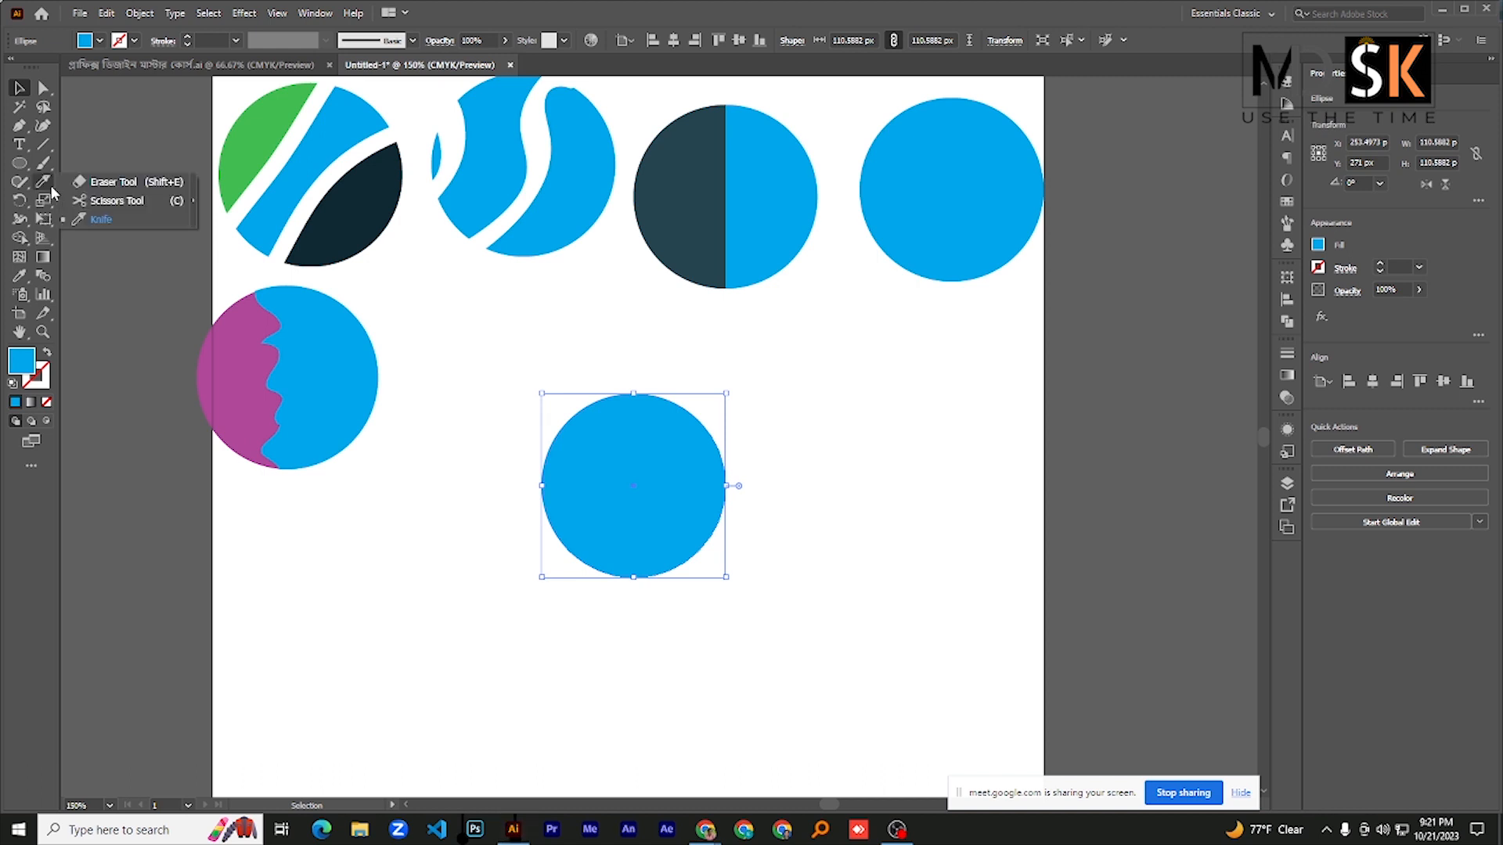
click(118, 223)
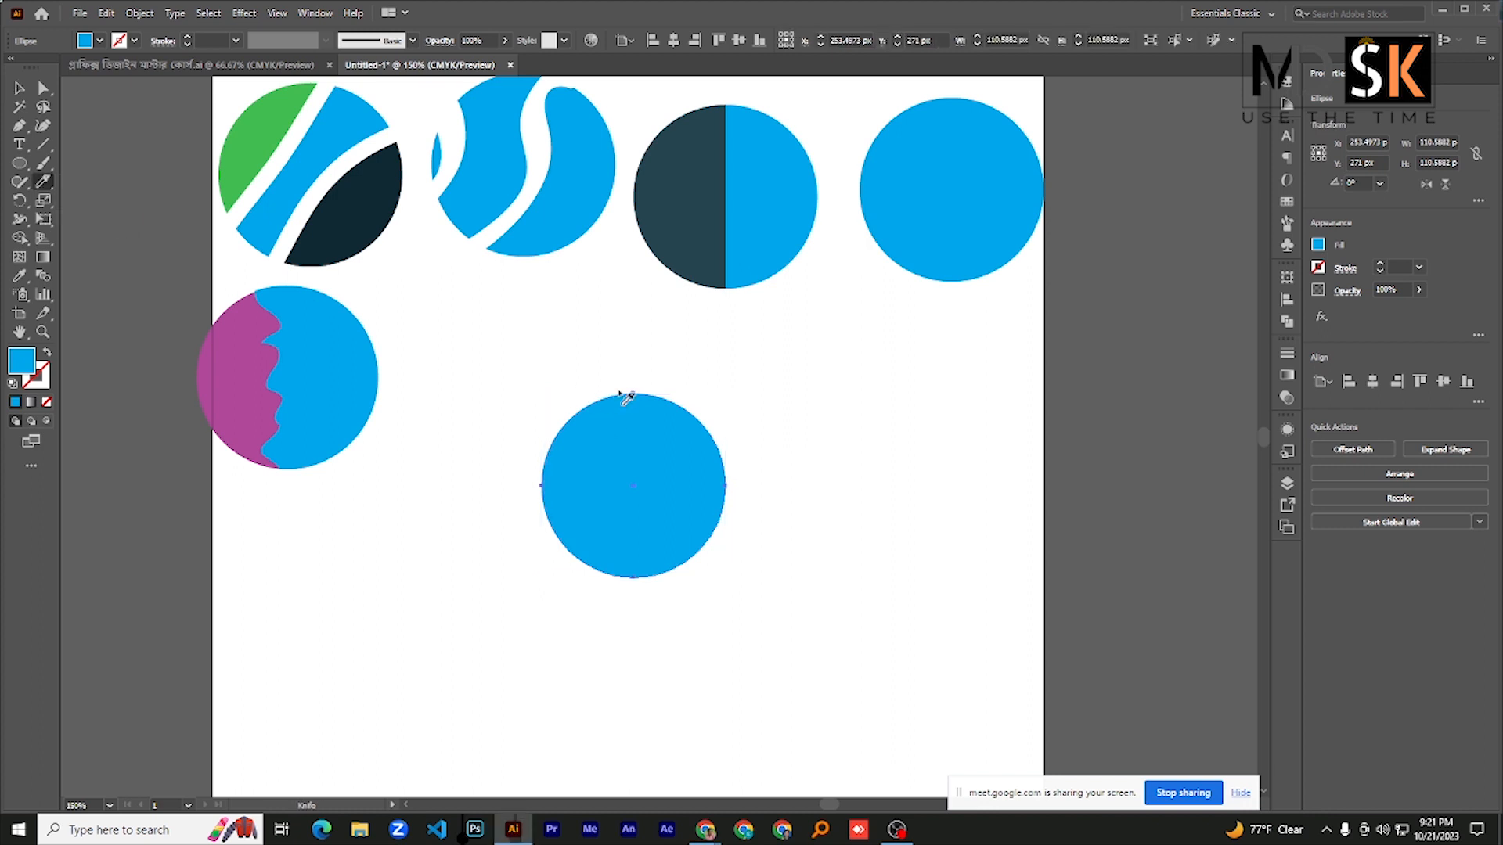
mouse_move(647, 364)
mouse_down()
mouse_move(621, 506)
mouse_move(701, 574)
mouse_move(614, 669)
mouse_up()
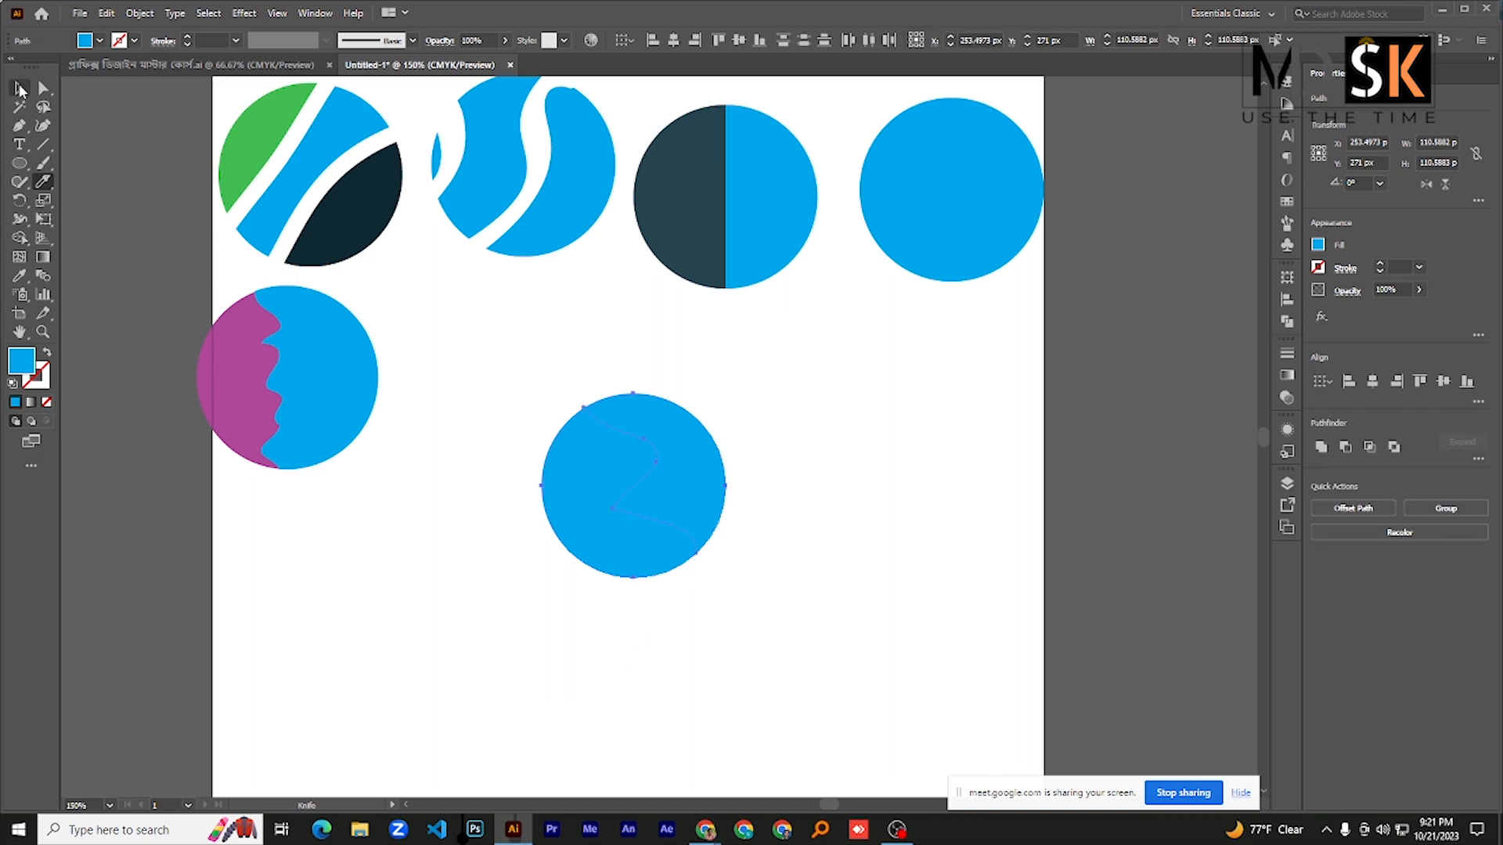
click(21, 90)
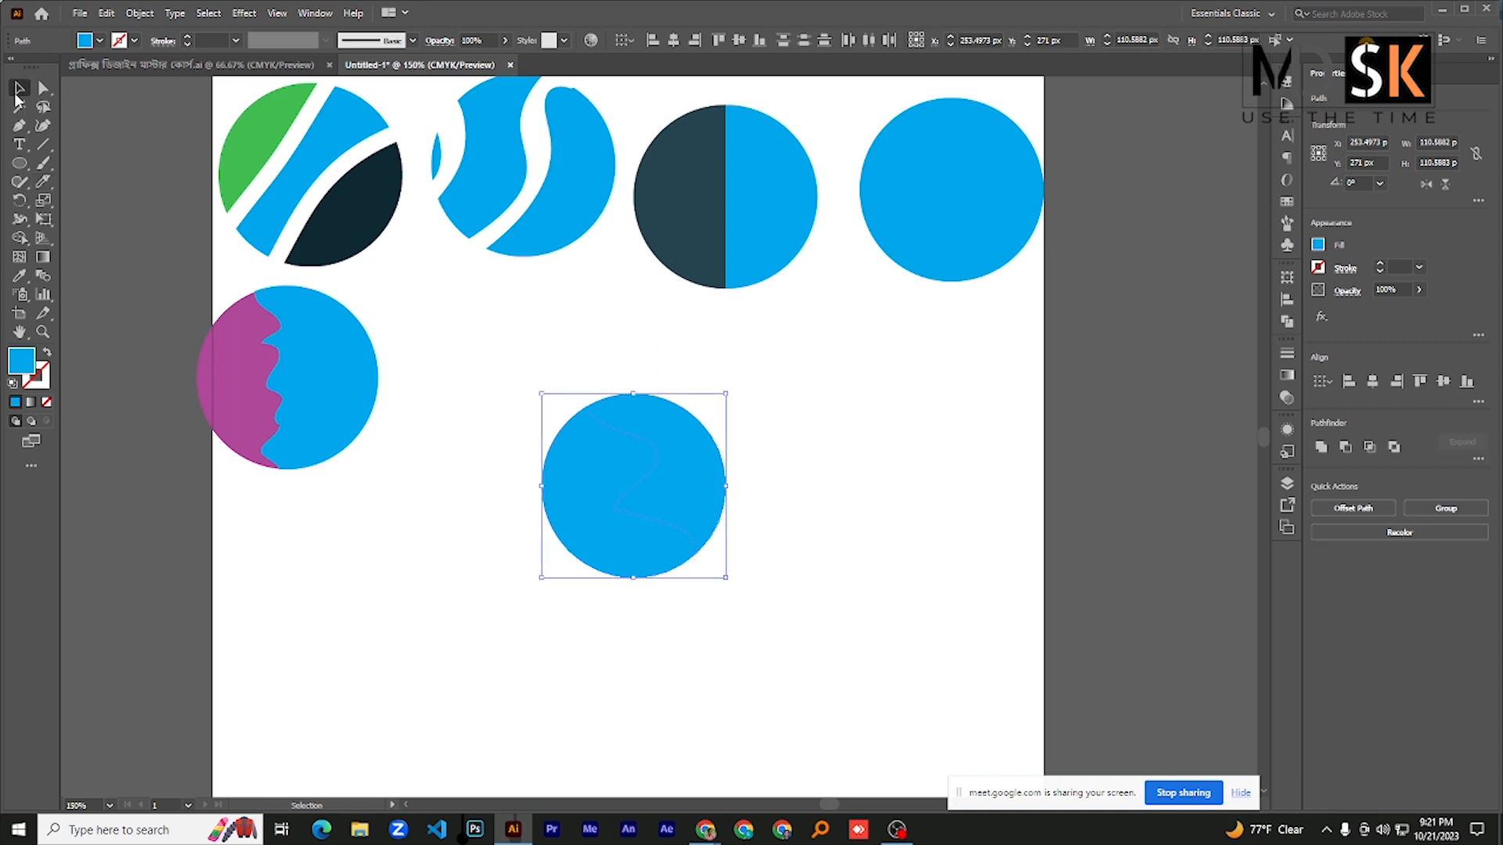
click(855, 430)
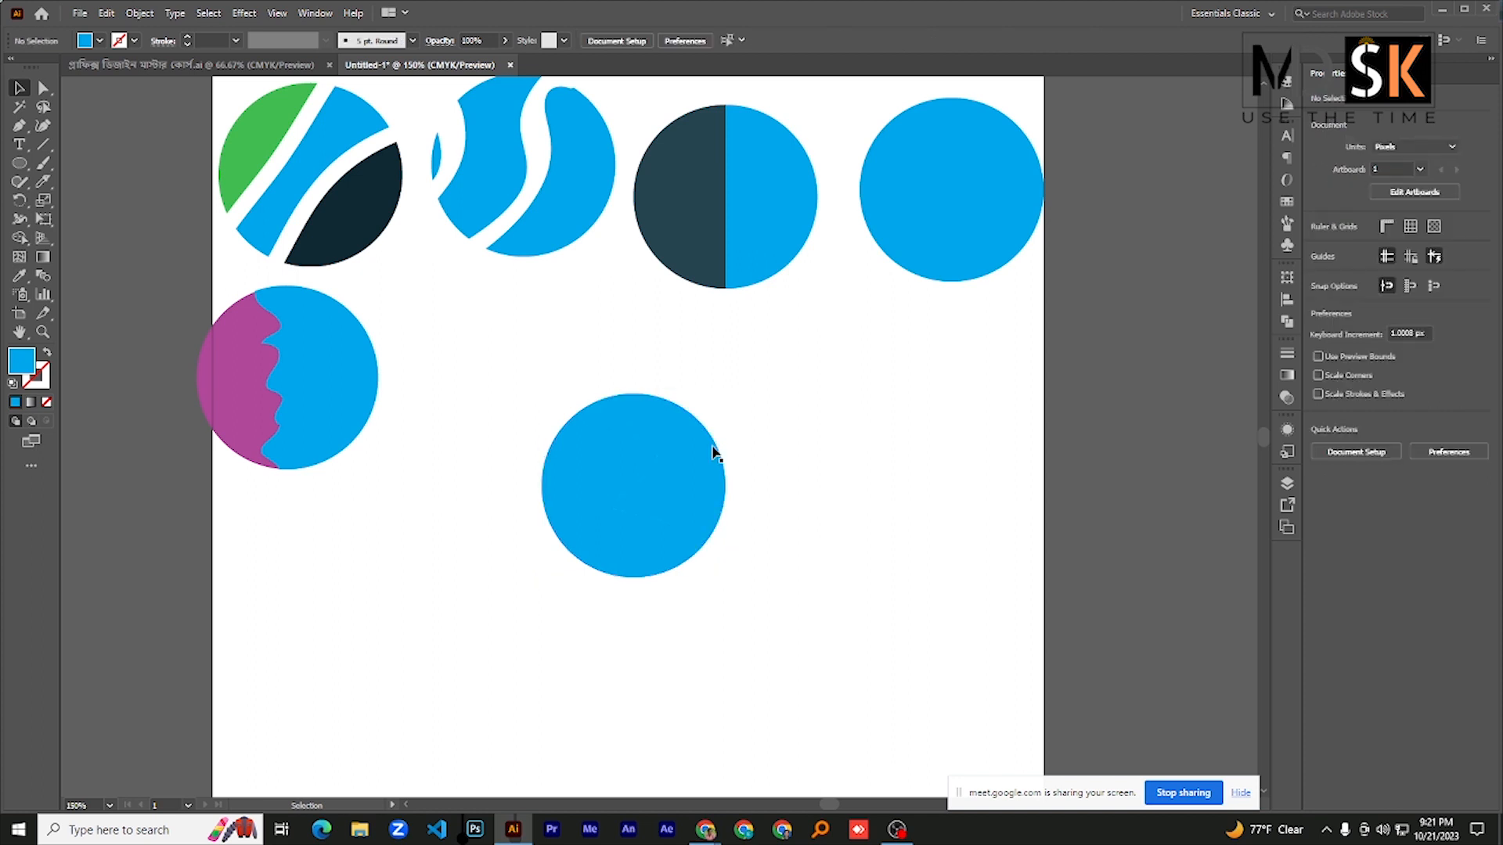
- Fill the upper-right piece of the S-cut circle with a linear gradient running from dark green to black
click(704, 453)
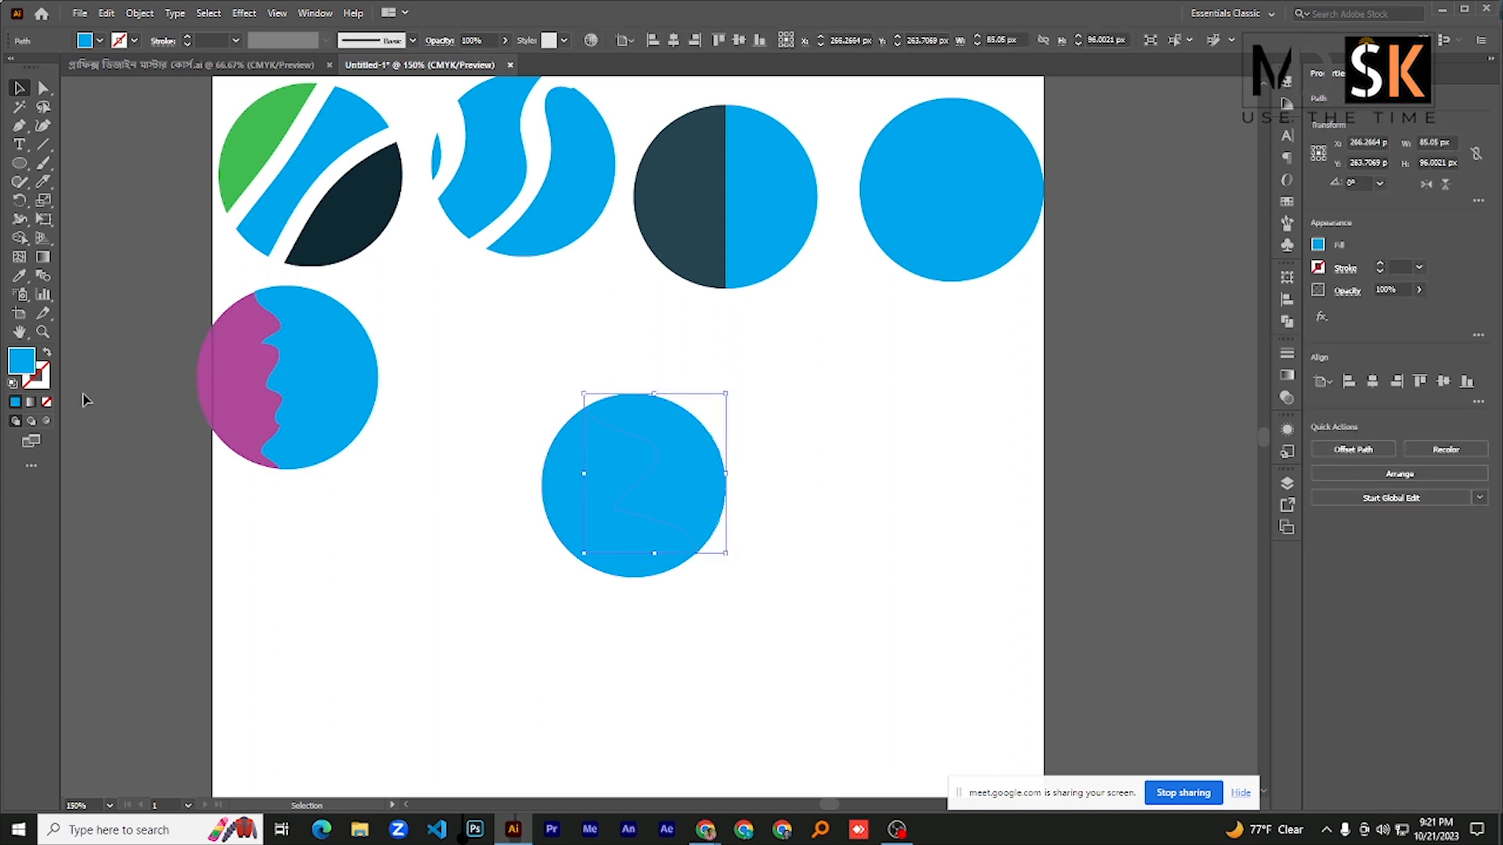
click(31, 404)
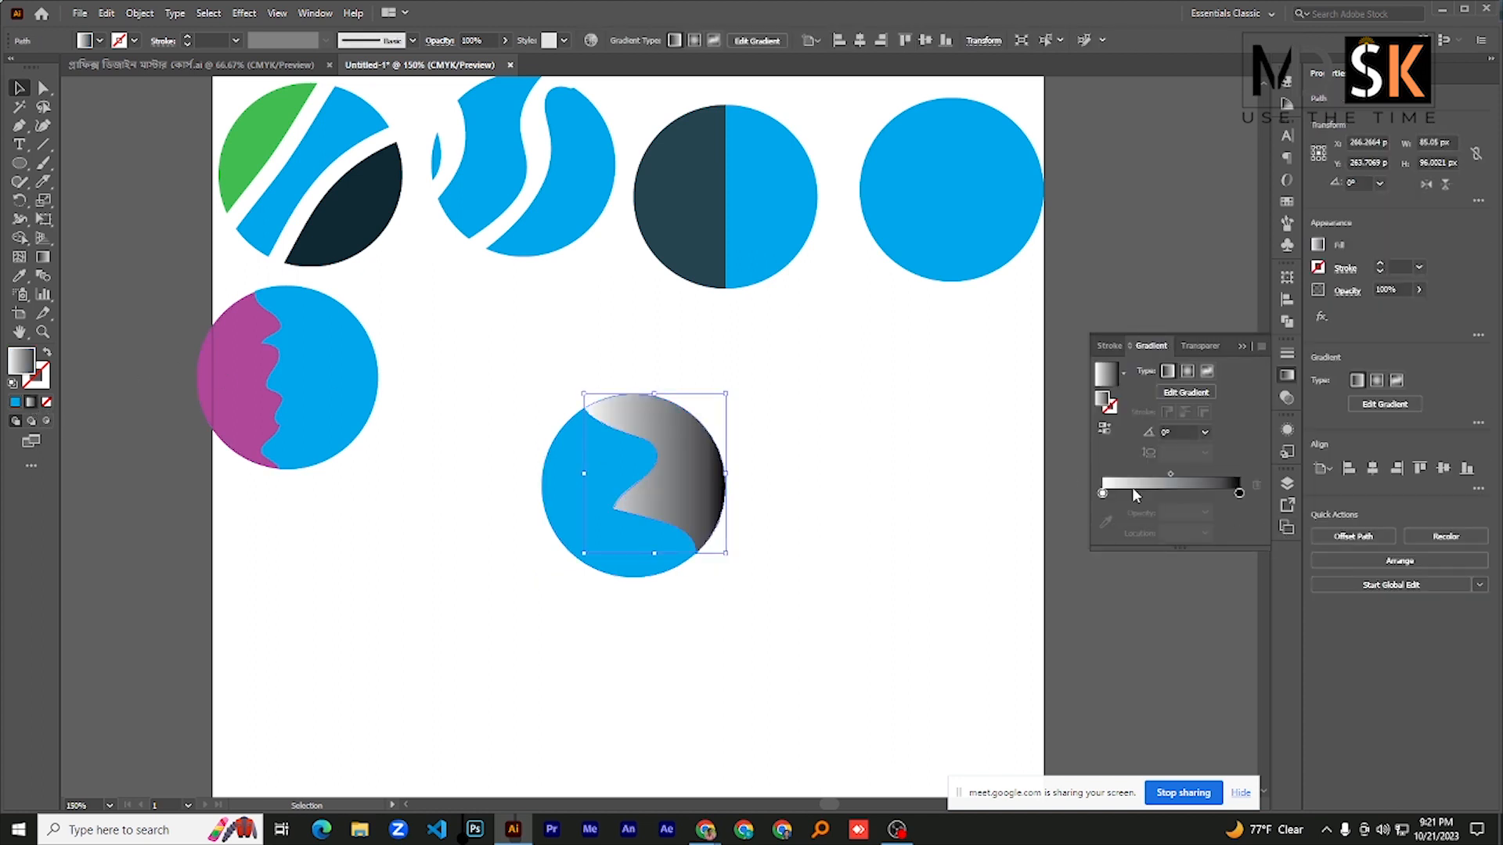
double_click(1103, 494)
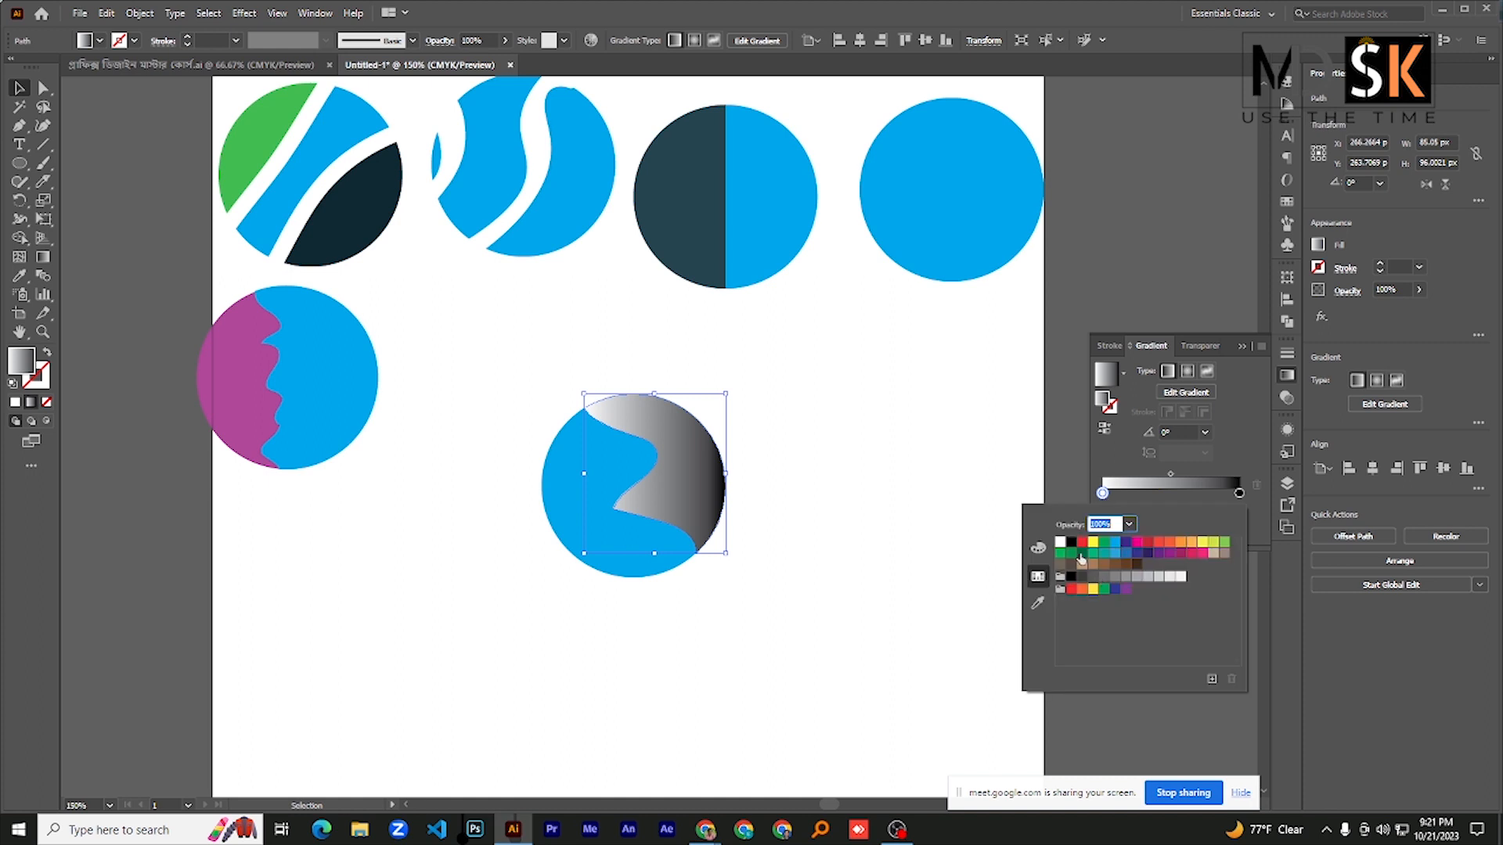
click(1080, 553)
click(44, 94)
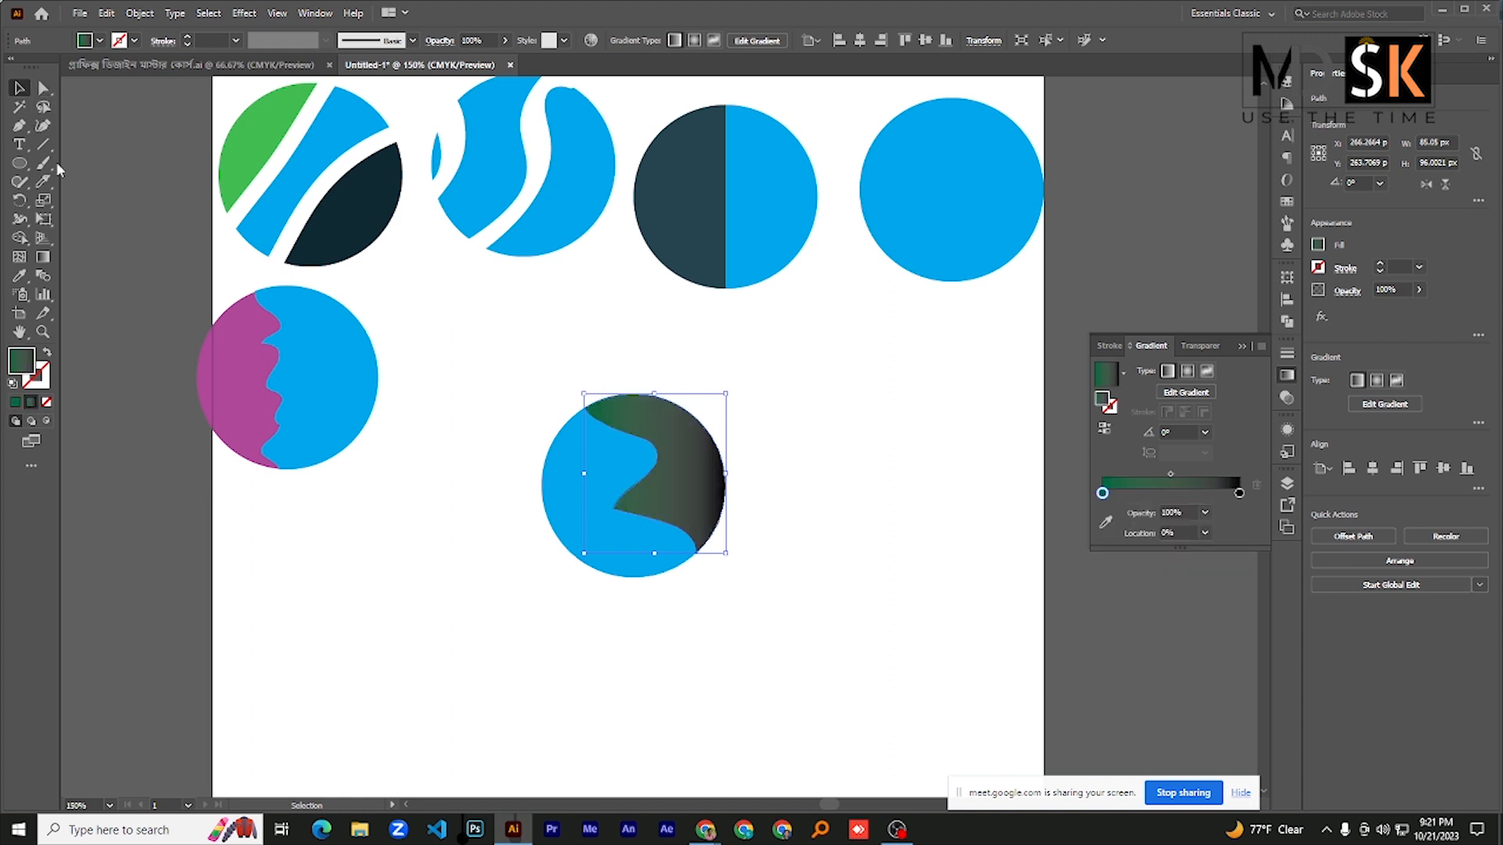
- Select both pieces of the S-cut circle and give them a 7 pt magenta stroke
shift+click(629, 462)
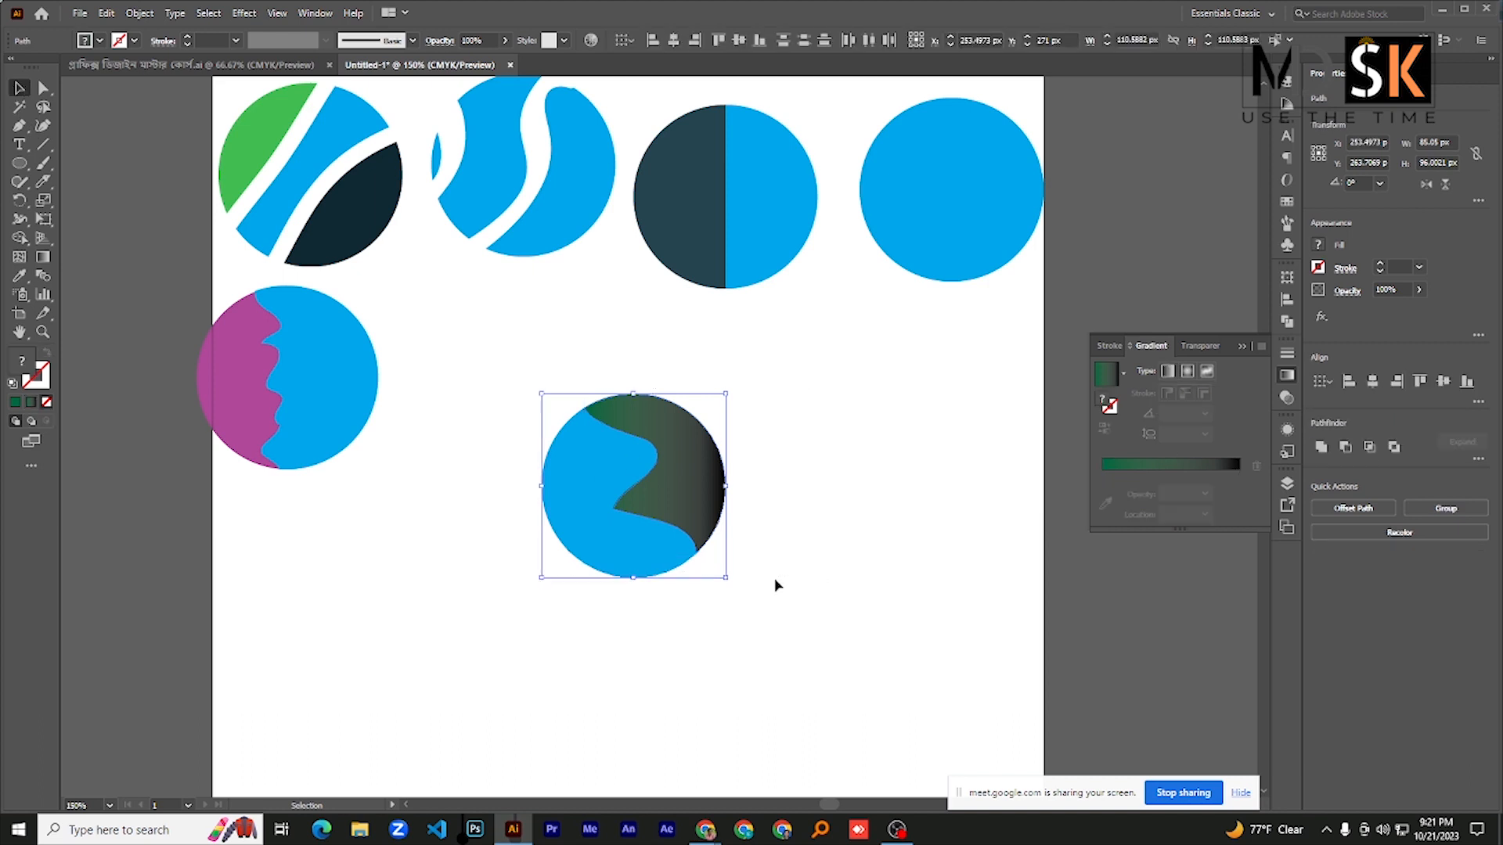
click(113, 45)
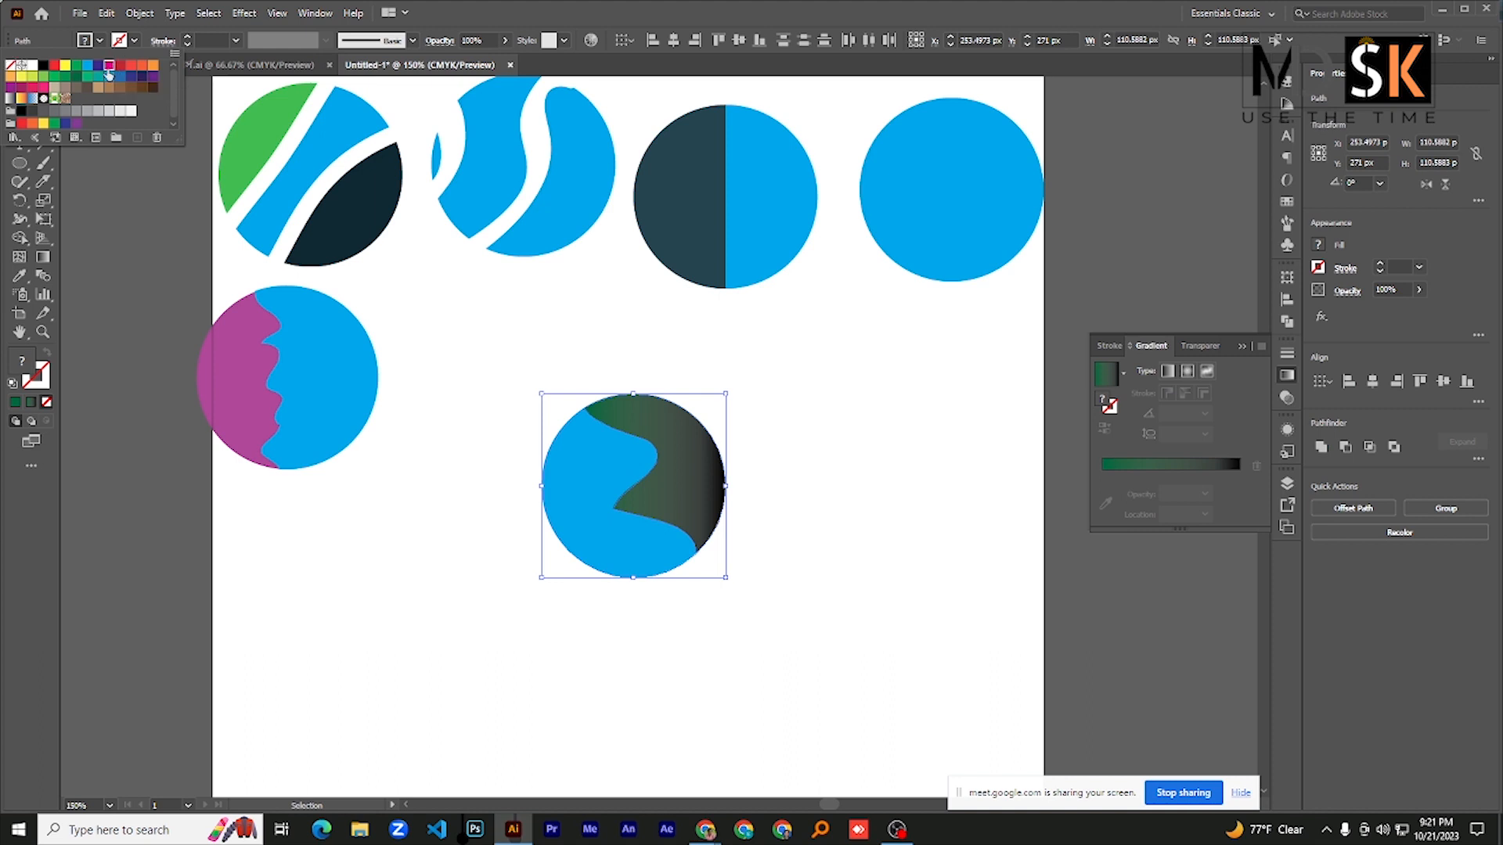
click(109, 69)
click(220, 40)
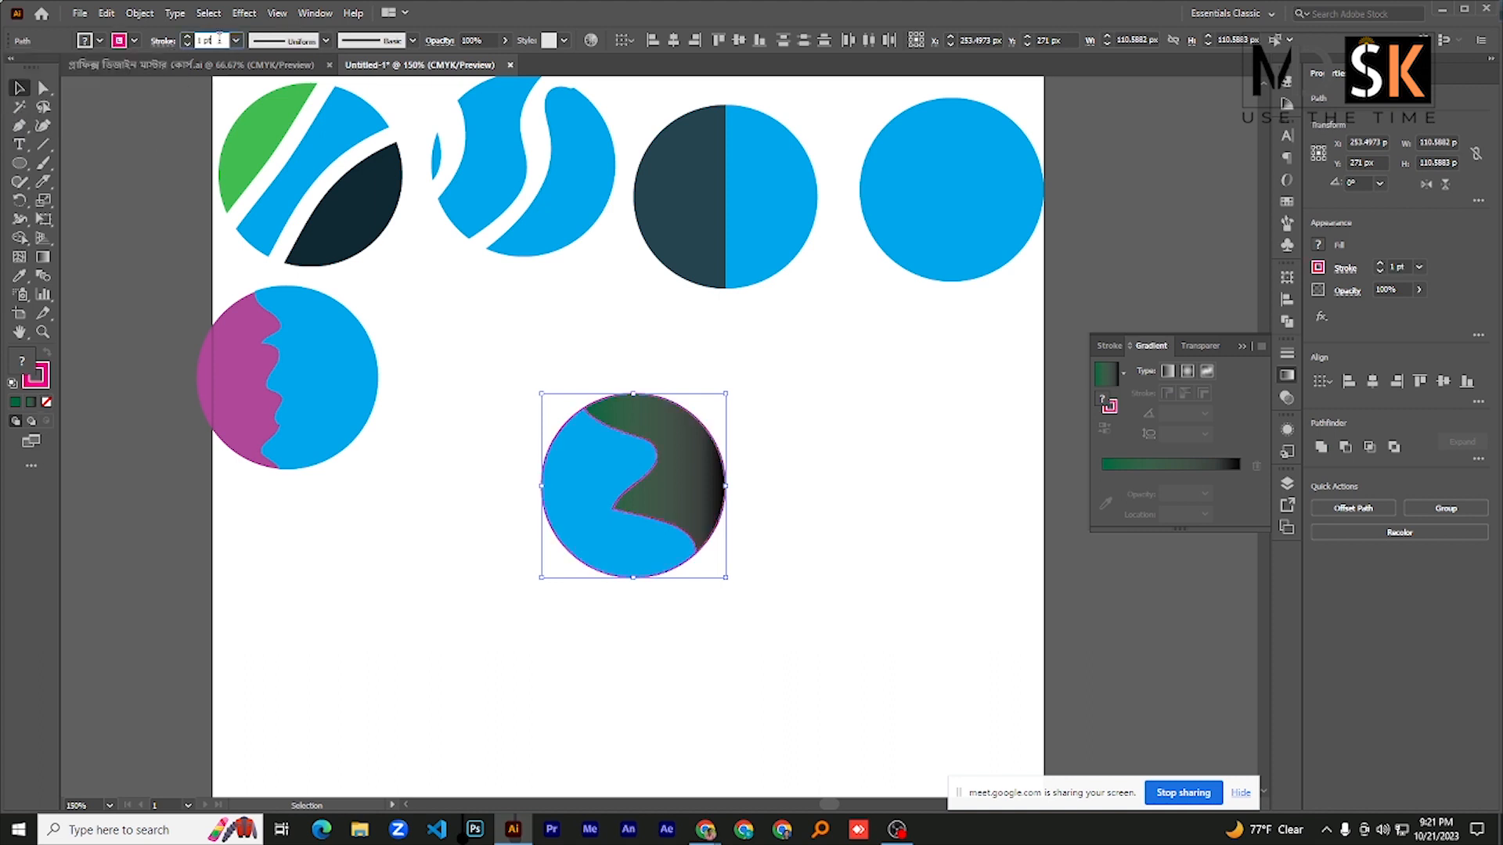
key(Up)
key(Up)
key(Up)
key(Up)
key(Up)
key(Up)
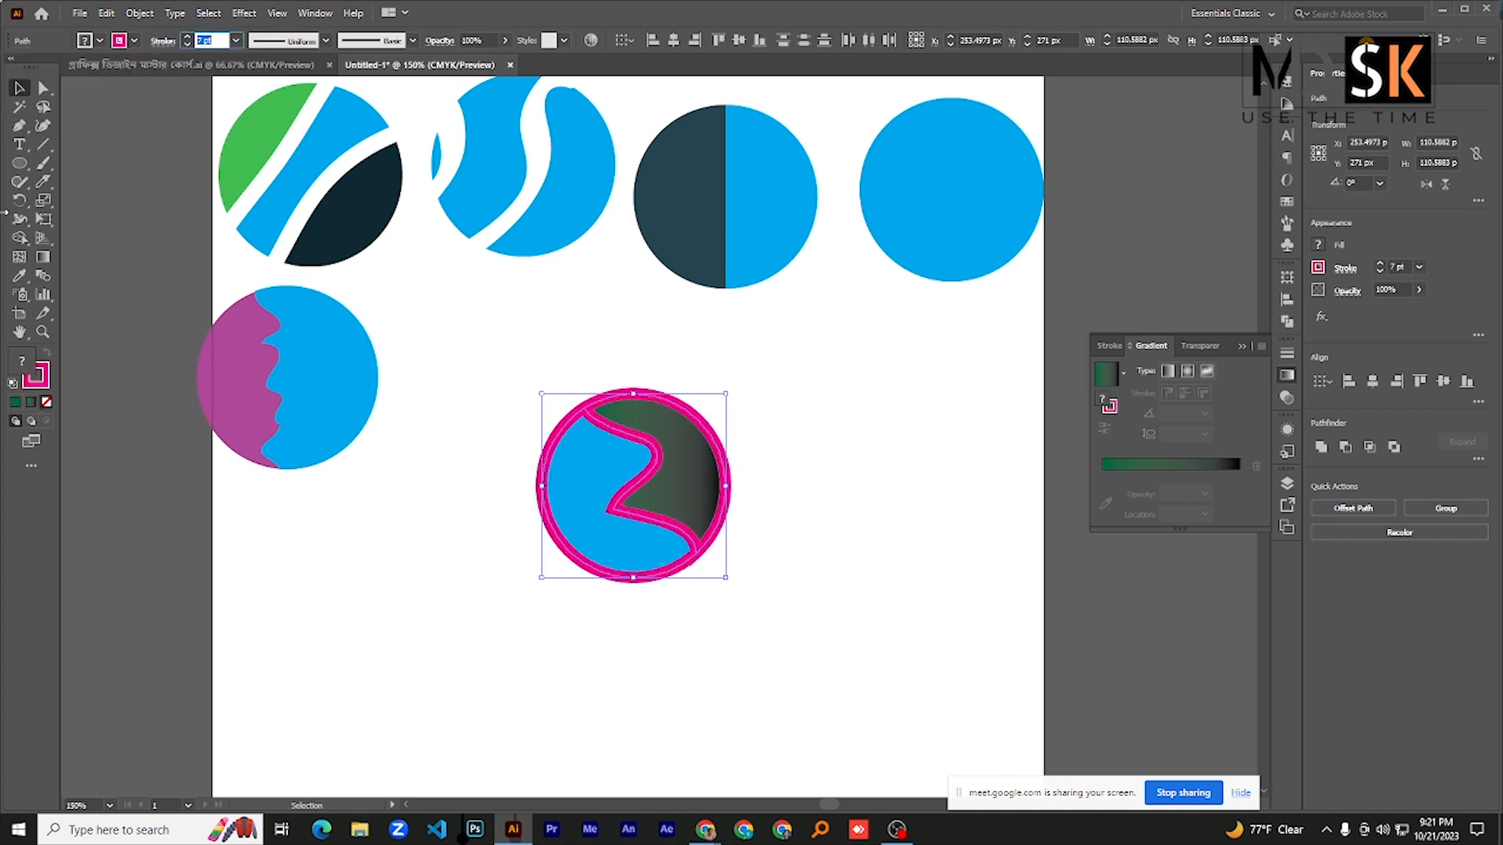
- Move the magenta-outlined circle up beside the purple-and-blue circle in the second row
click(19, 93)
drag(597, 480, 450, 366)
scroll(535, 444, down, 1)
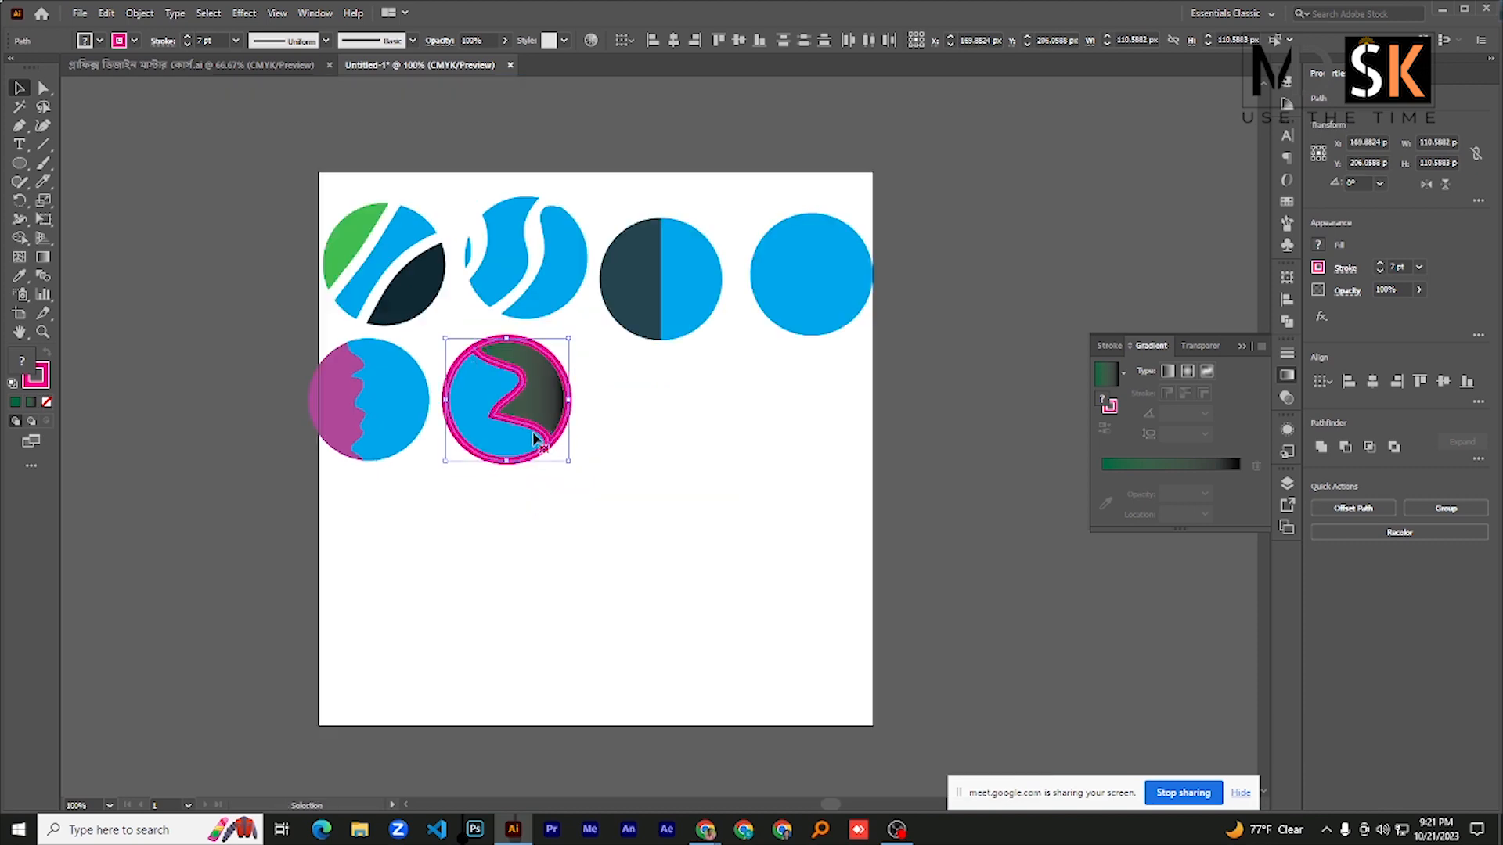
scroll(534, 450, down, 5)
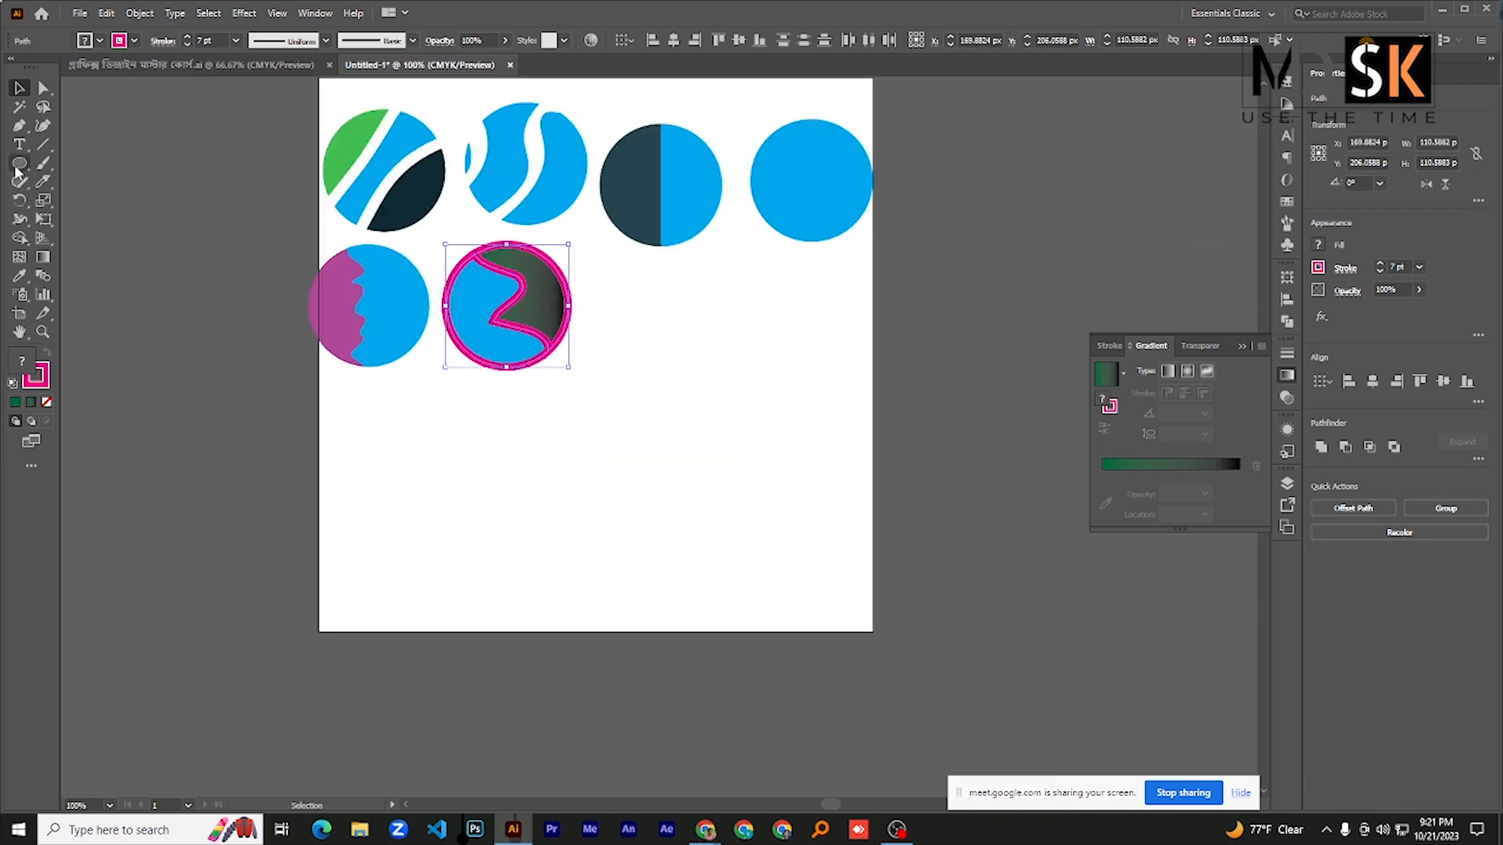
- Draw a circle about 120 px wide with the Ellipse tool in the lower part of the artboard and remove its stroke
click(18, 163)
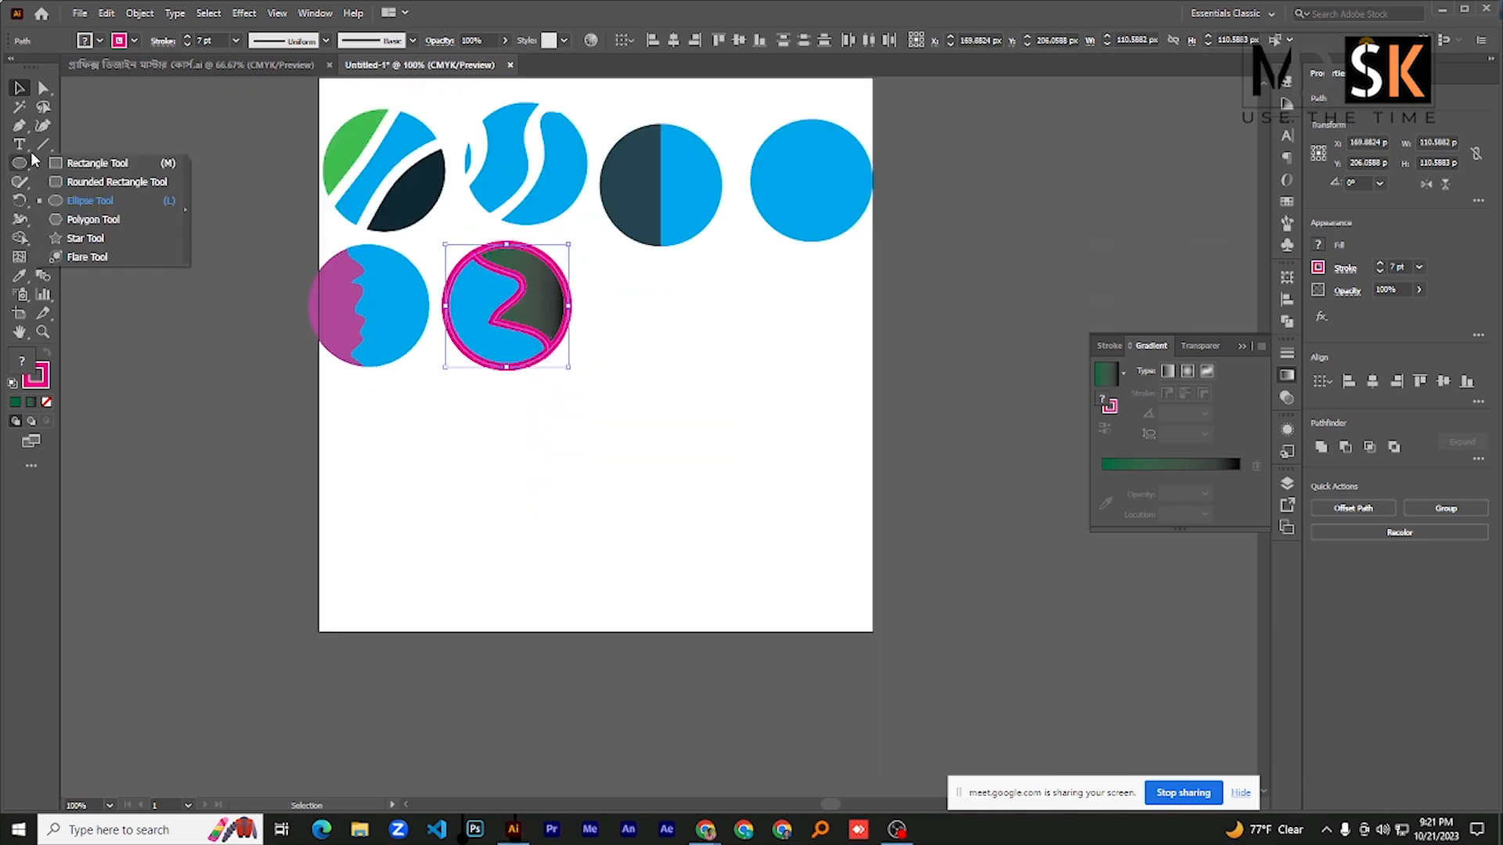
click(103, 201)
drag(422, 457, 556, 589)
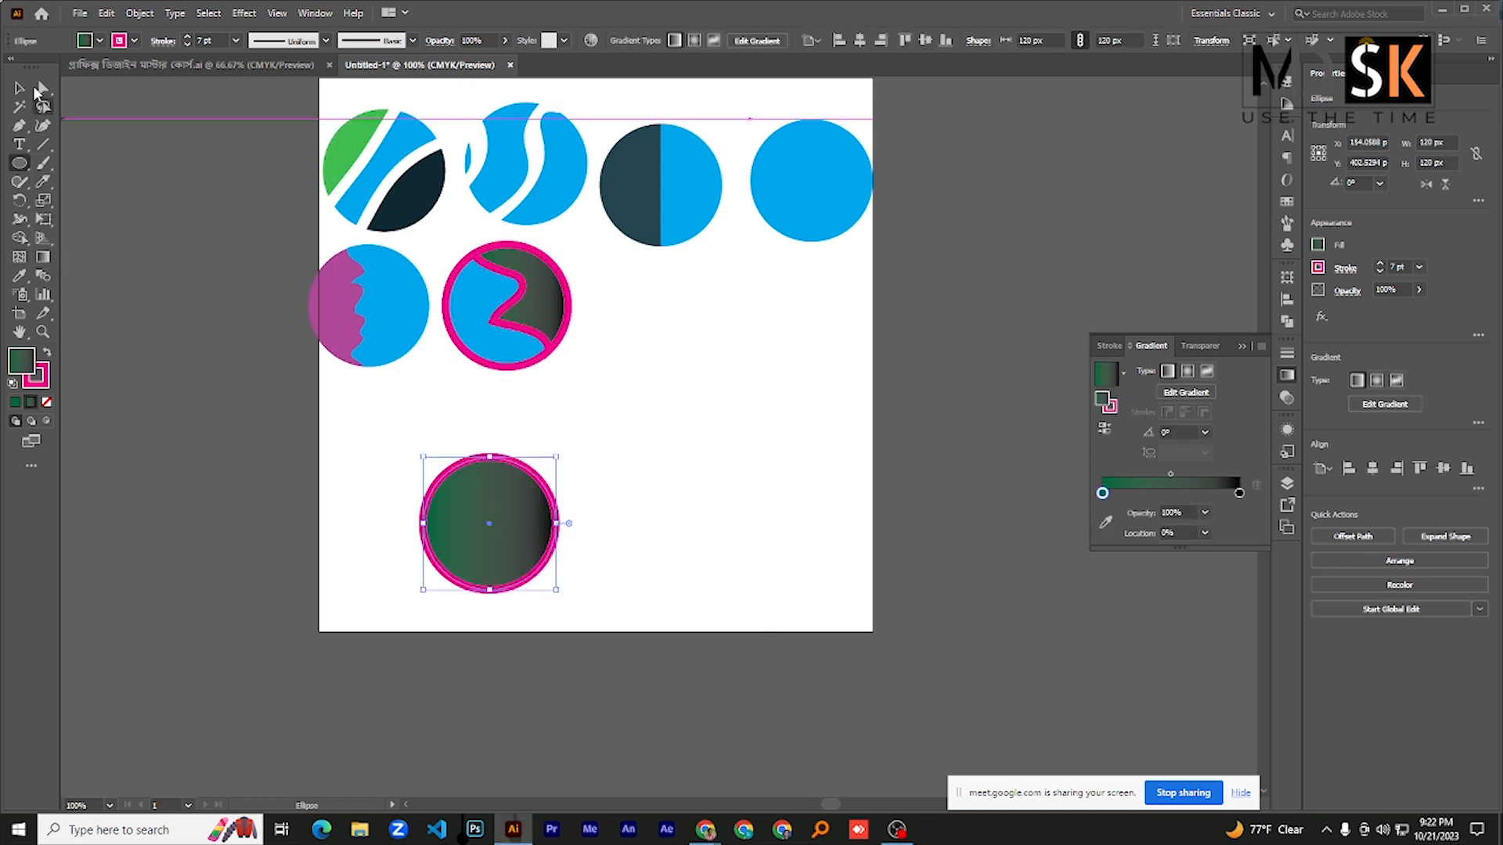
click(117, 43)
click(11, 65)
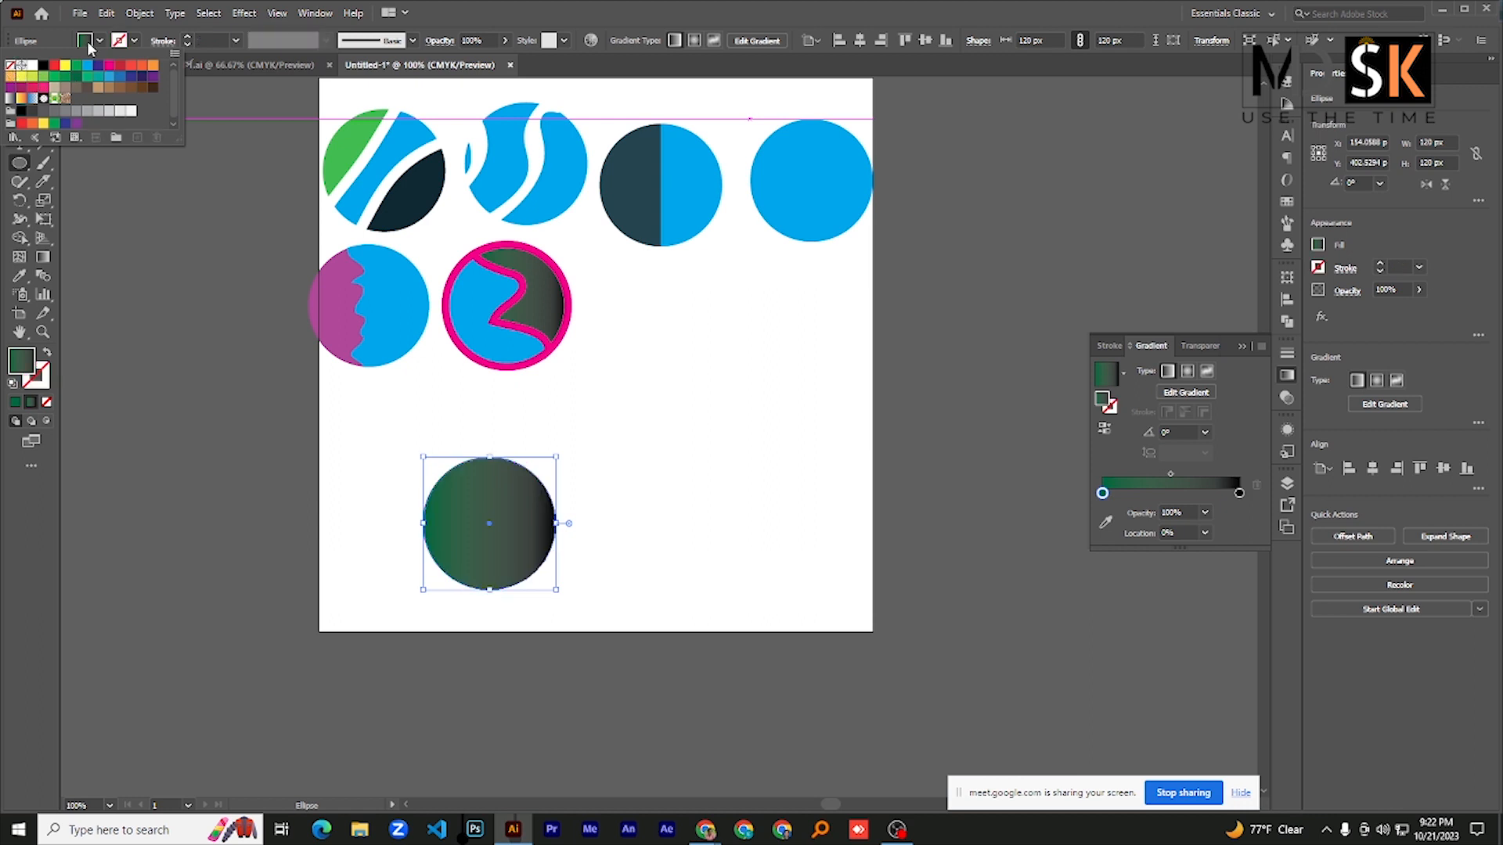
- Replace the new circle's gradient with a solid dark blue fill, trying green, beige and white along the way
click(87, 44)
click(16, 402)
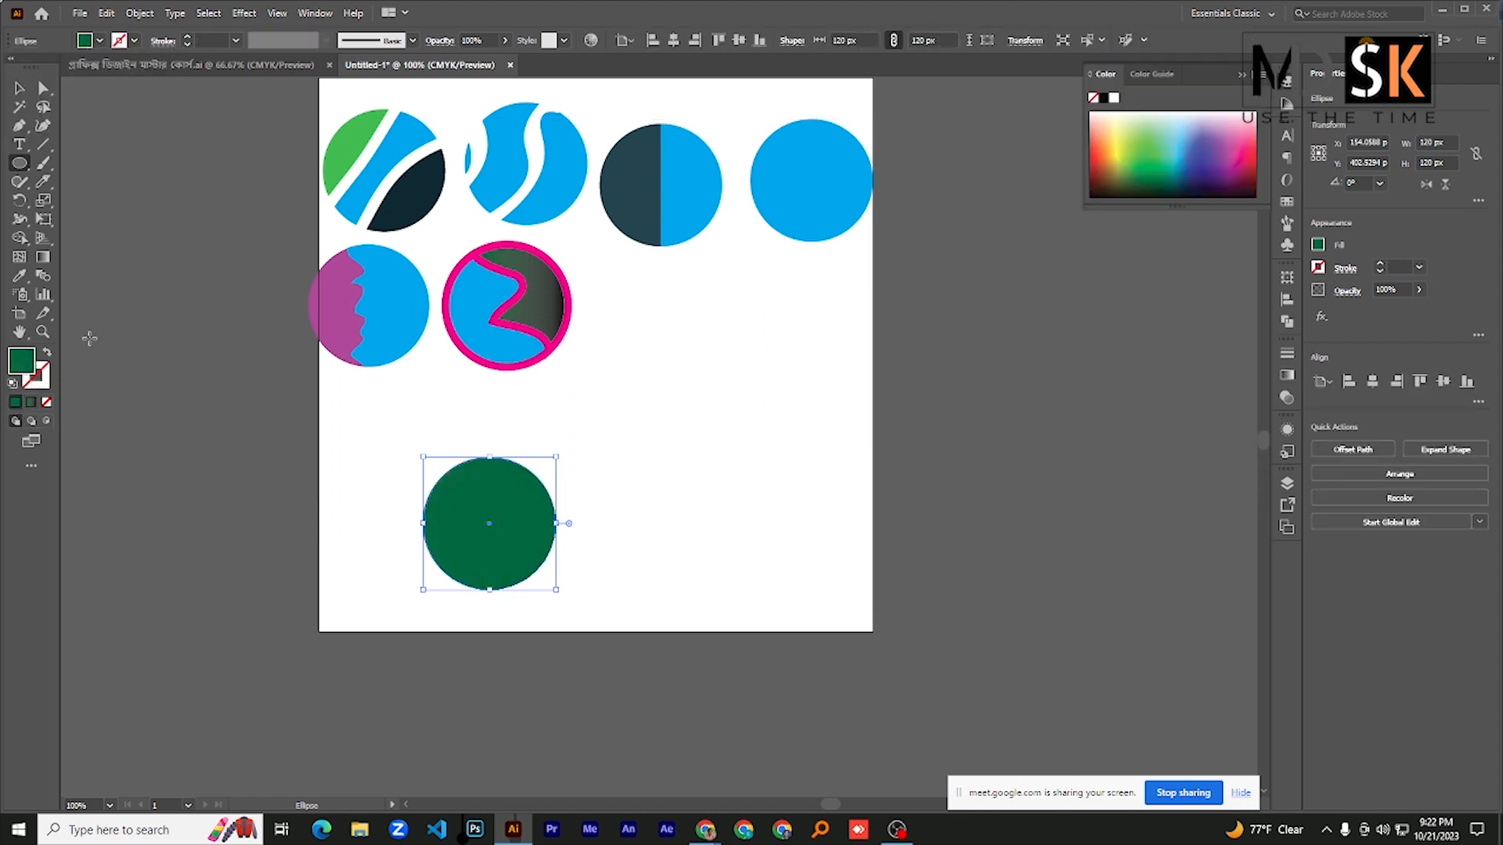
click(84, 41)
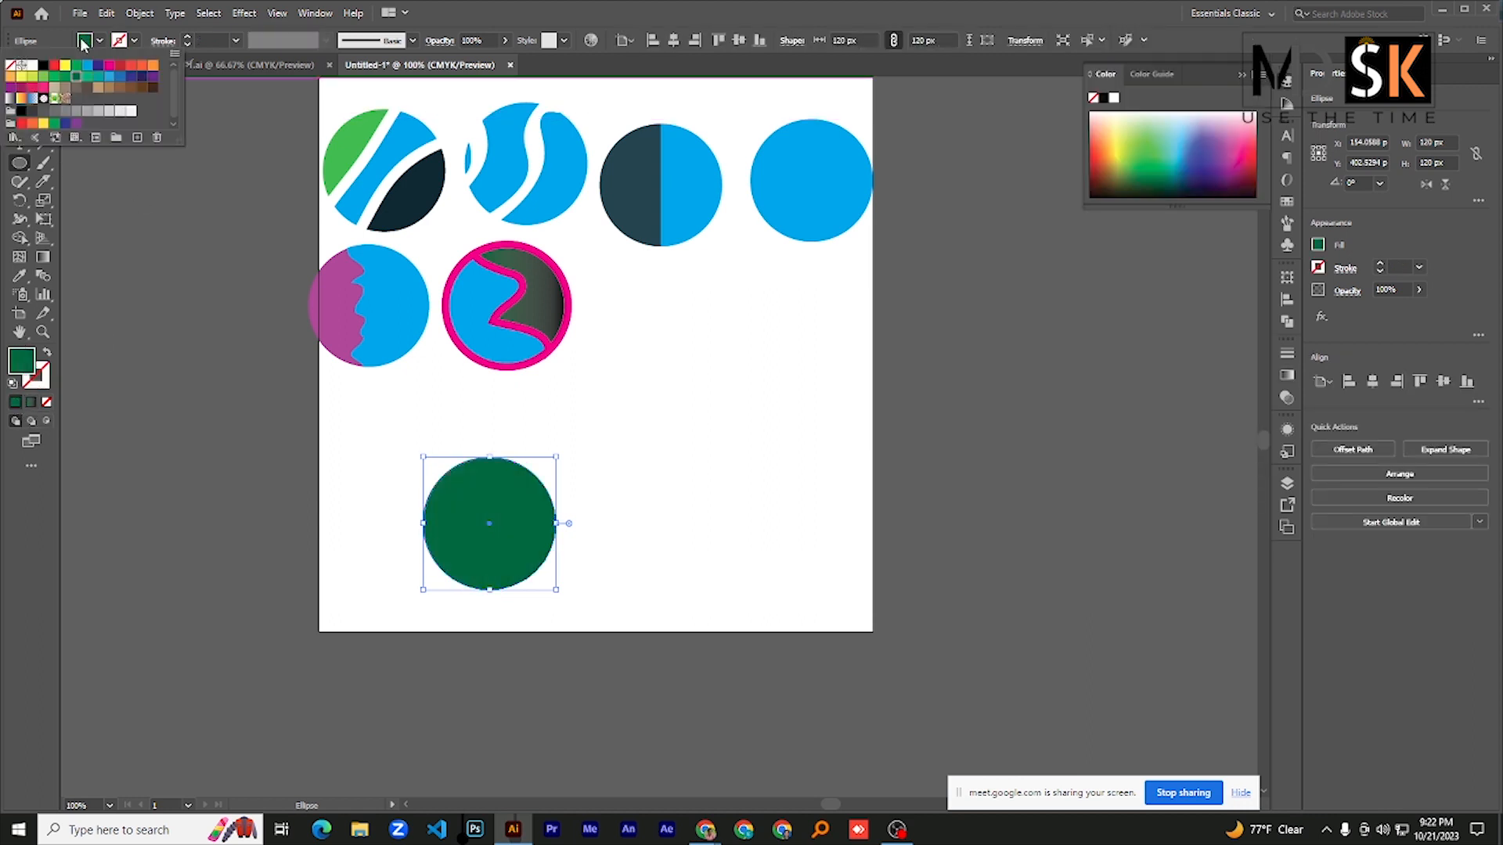
click(54, 89)
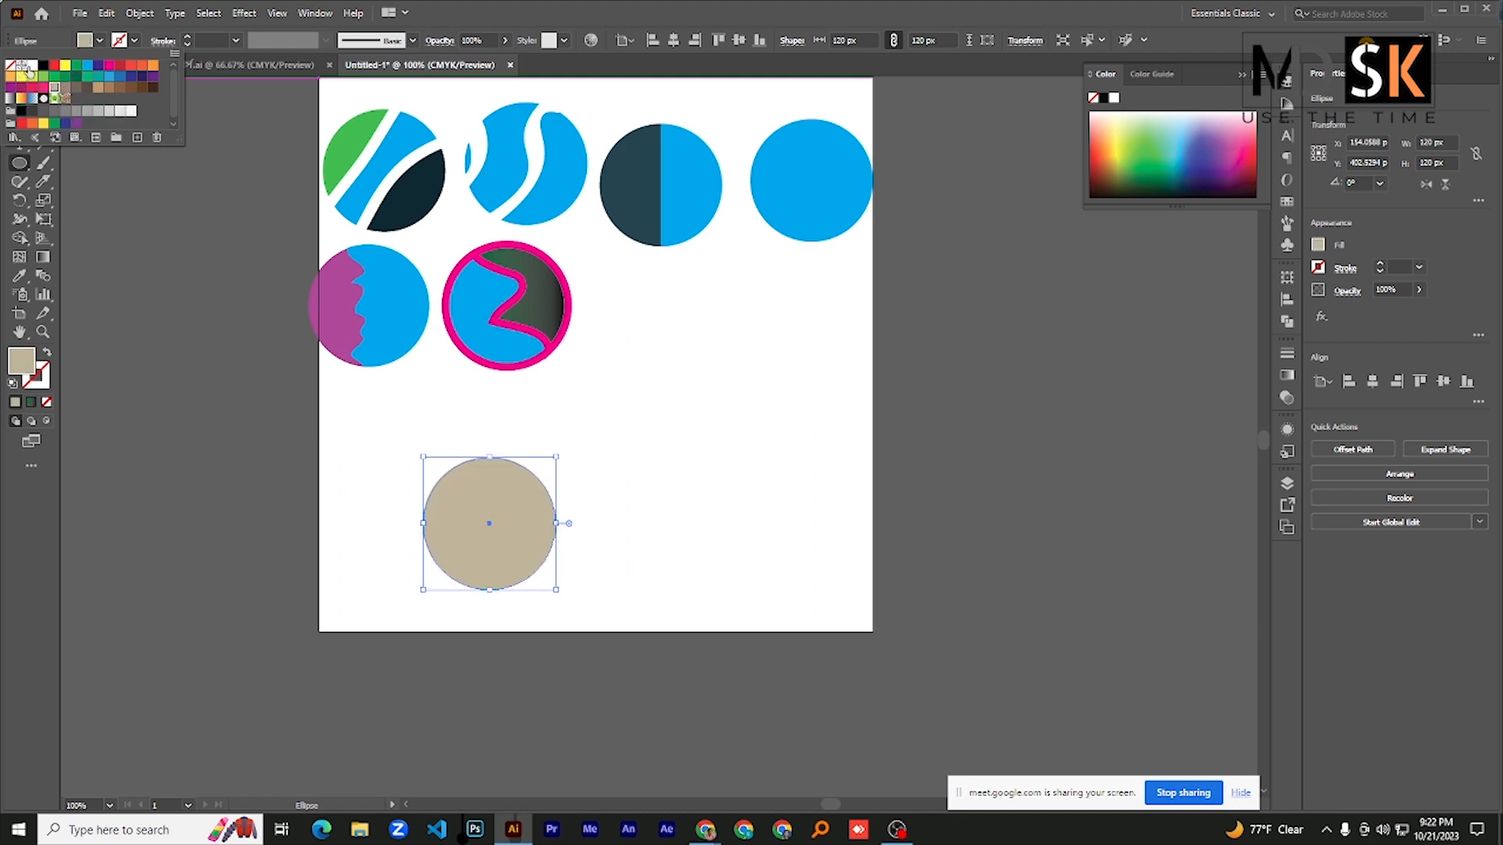
click(25, 67)
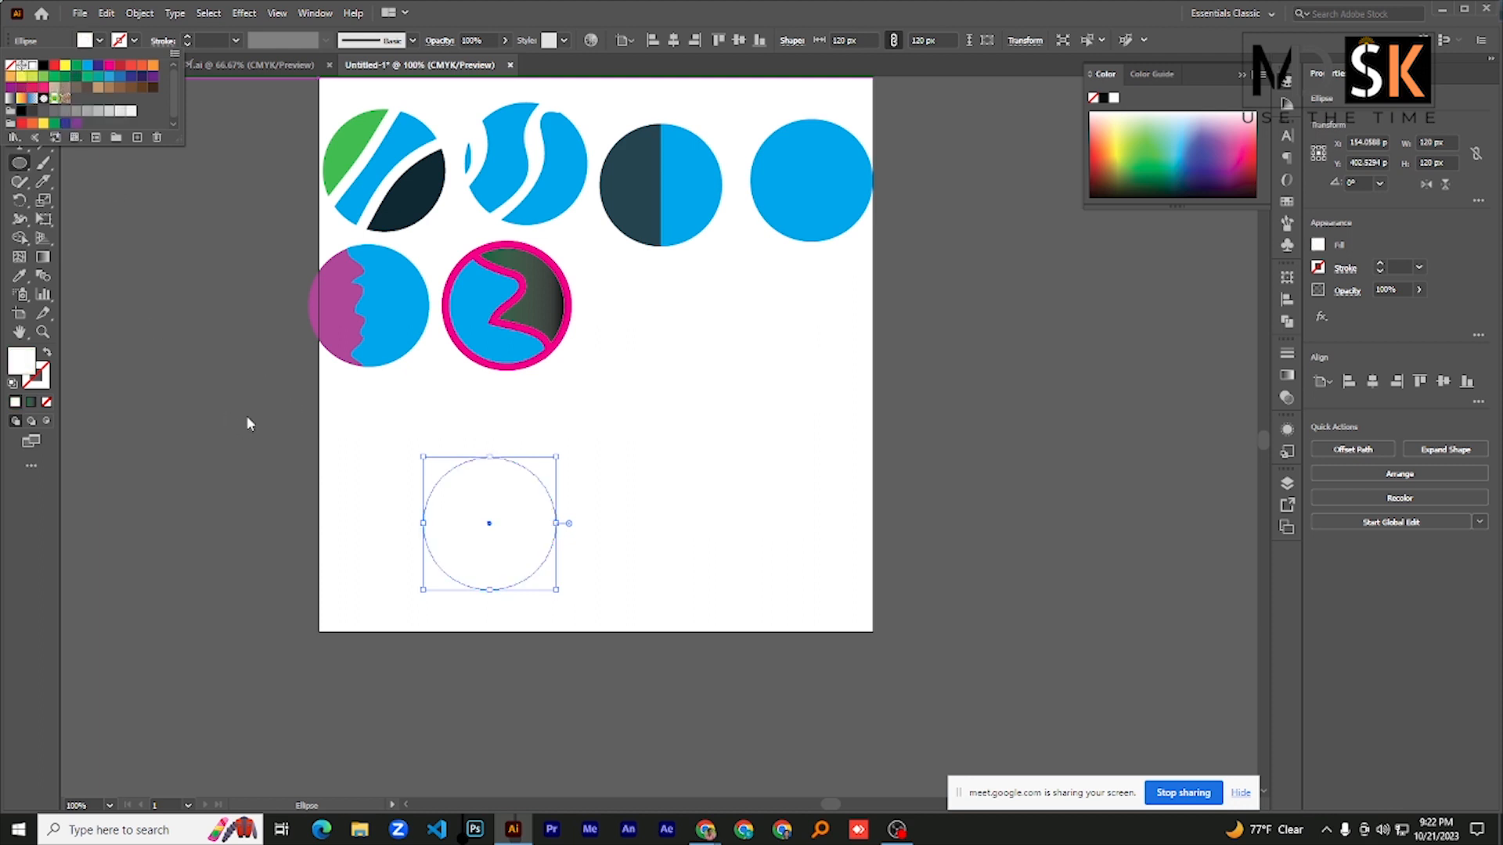
click(99, 65)
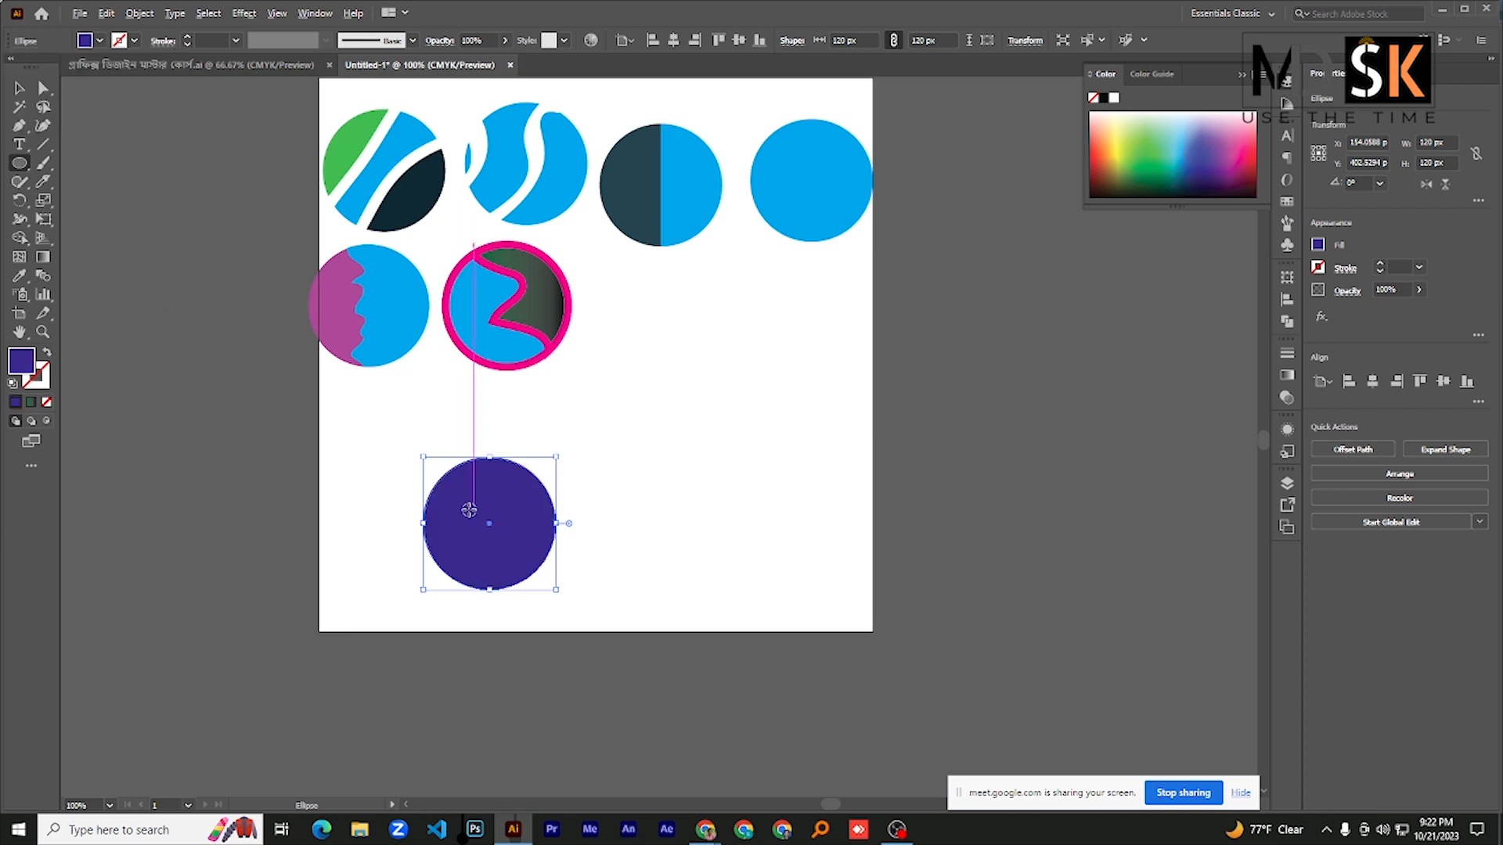
- Place a copy of the dark blue circle 60 px to its right so they overlap, and select both circles
click(19, 88)
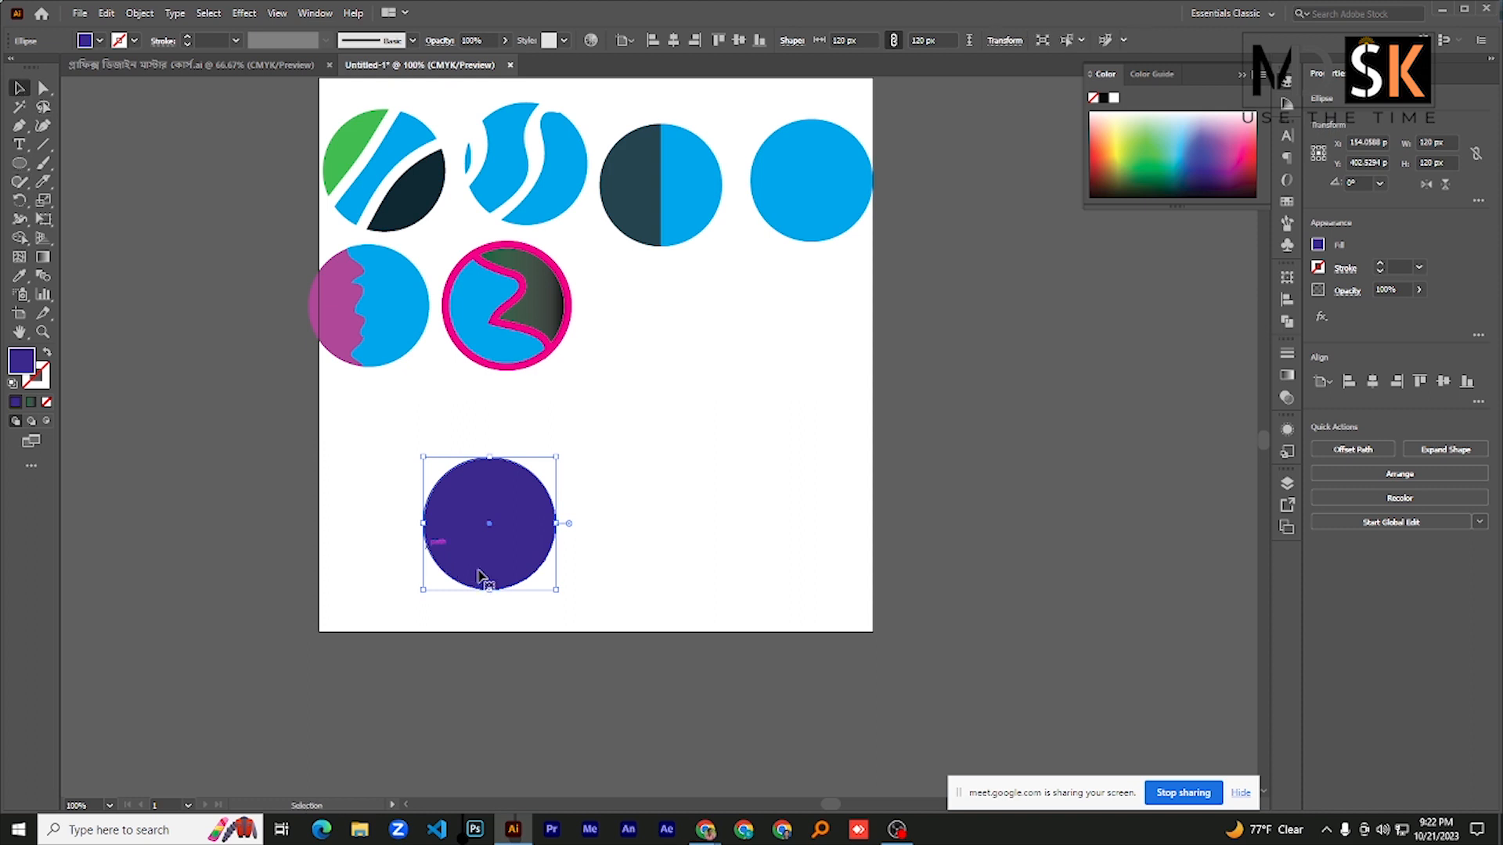
drag(491, 531, 536, 552)
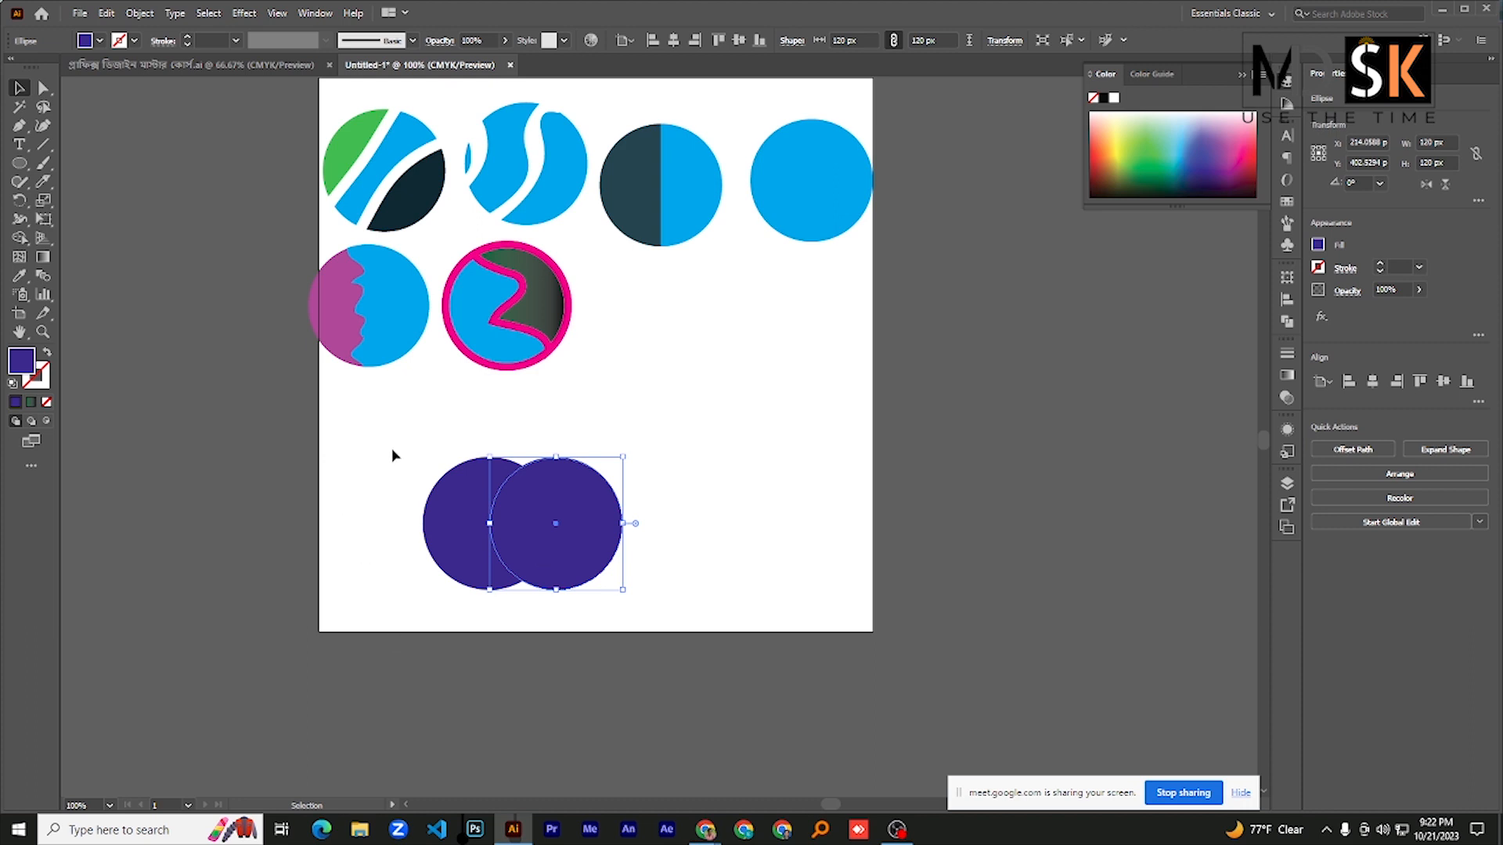
drag(392, 454, 681, 571)
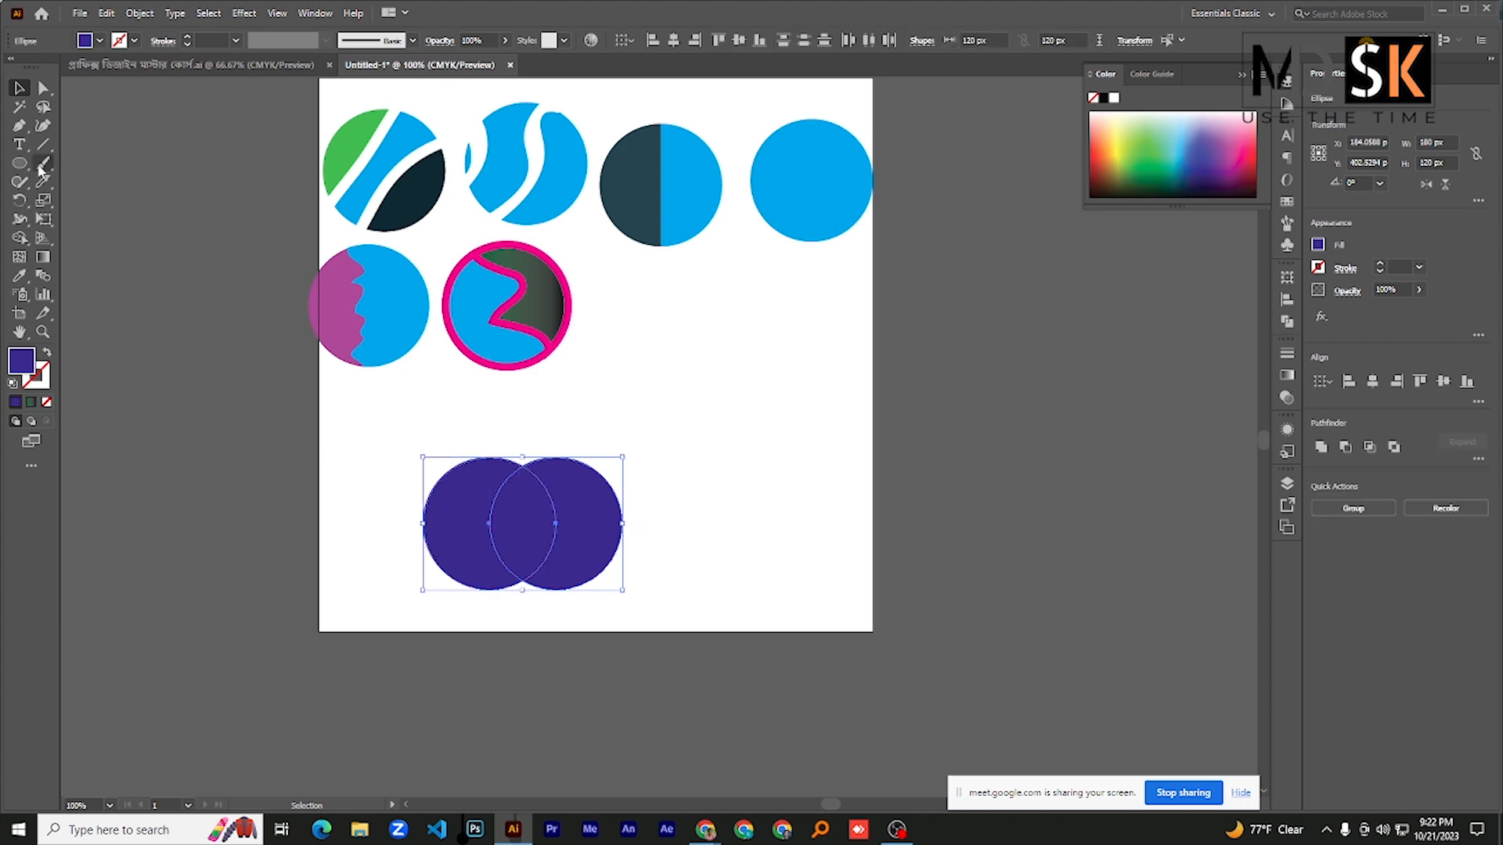
- Set the fill color to purple and use the Shape Builder tool to turn the circles' overlap into a separate purple shape
drag(20, 238, 65, 243)
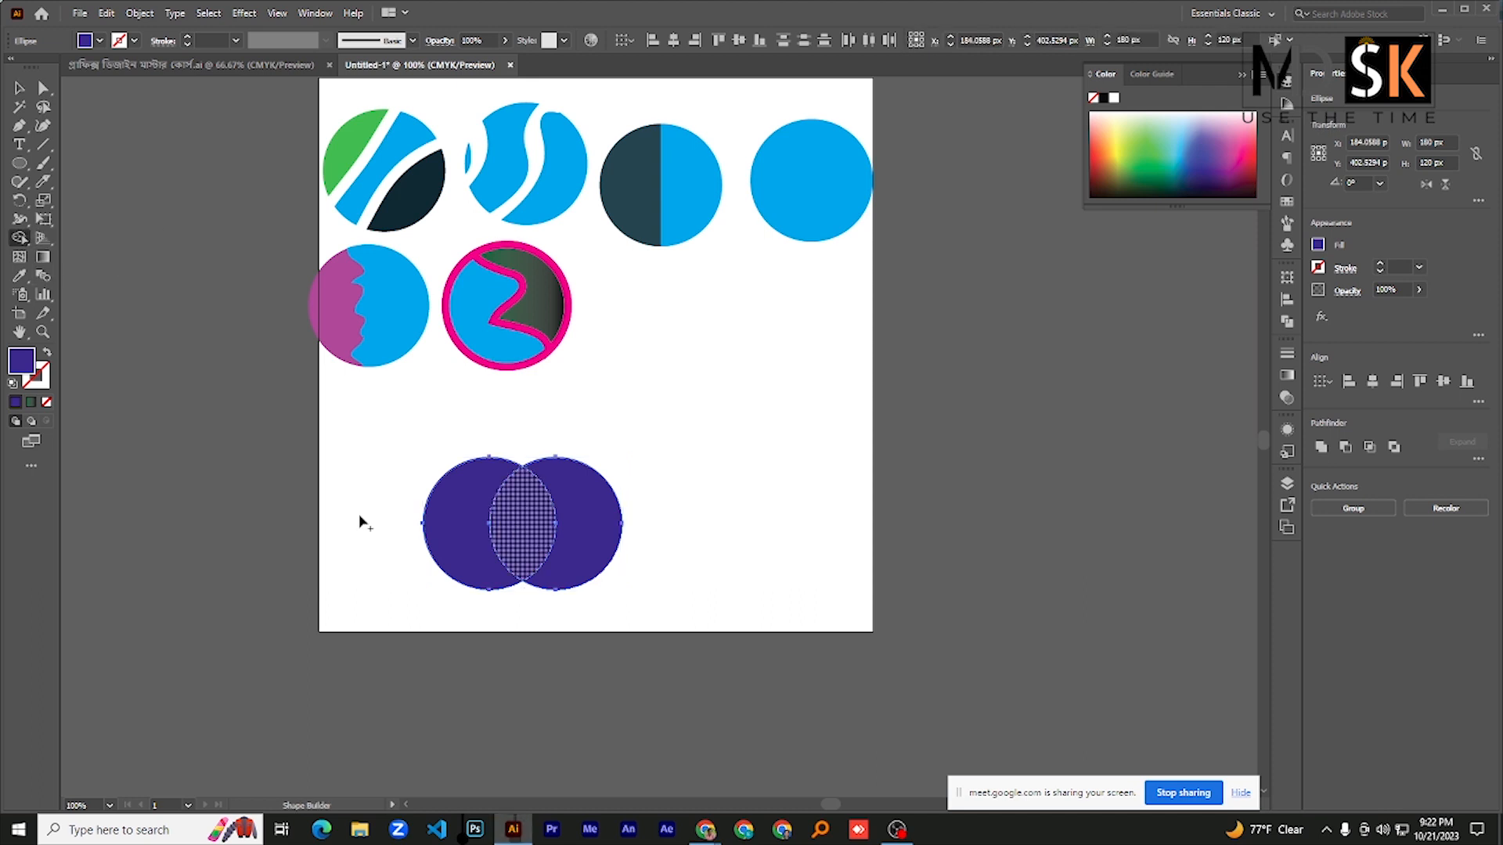
double_click(21, 364)
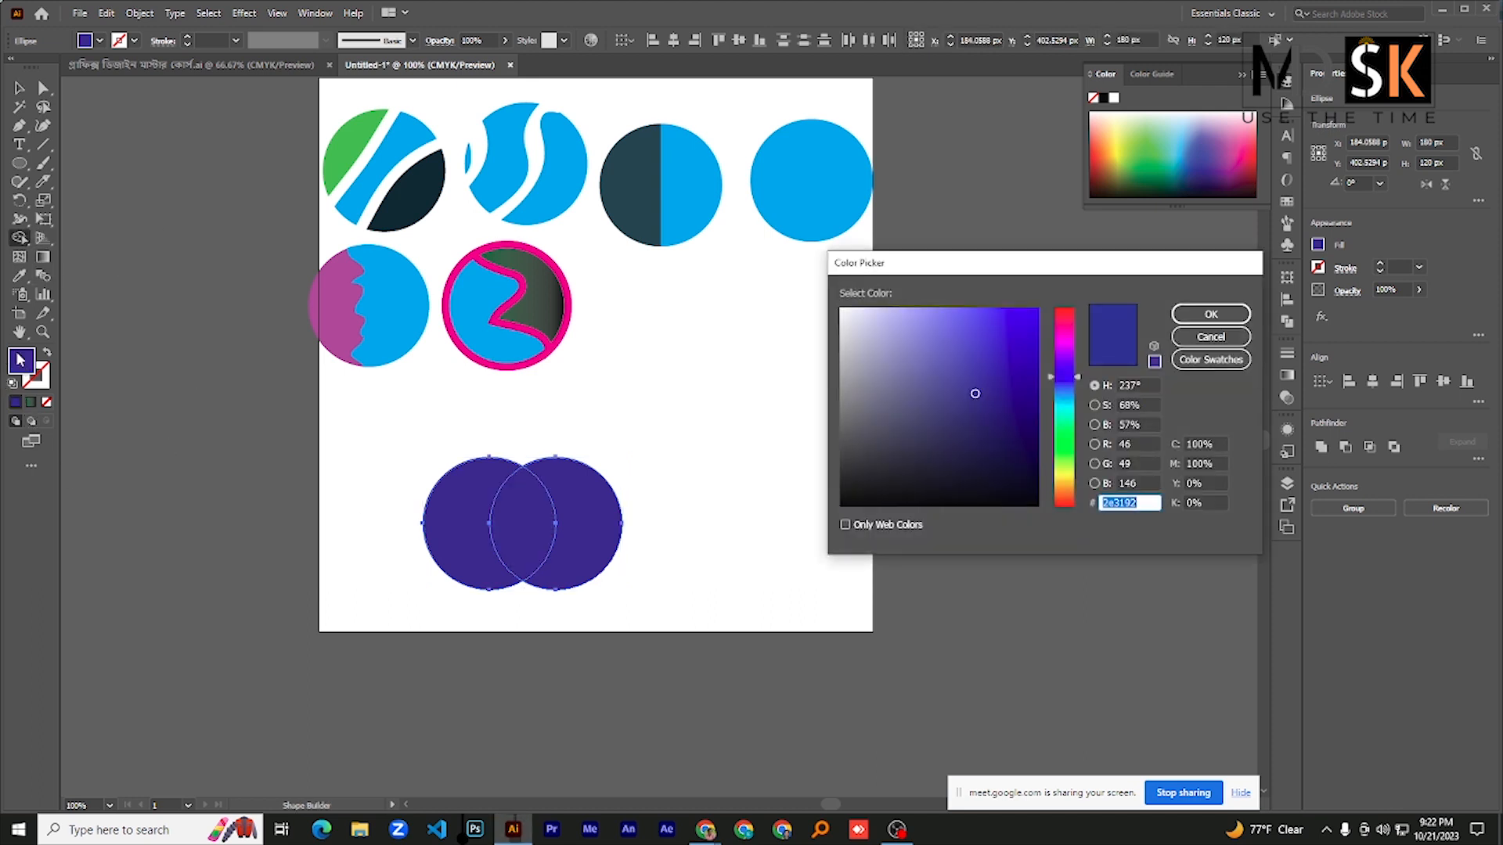
drag(1061, 367, 1062, 346)
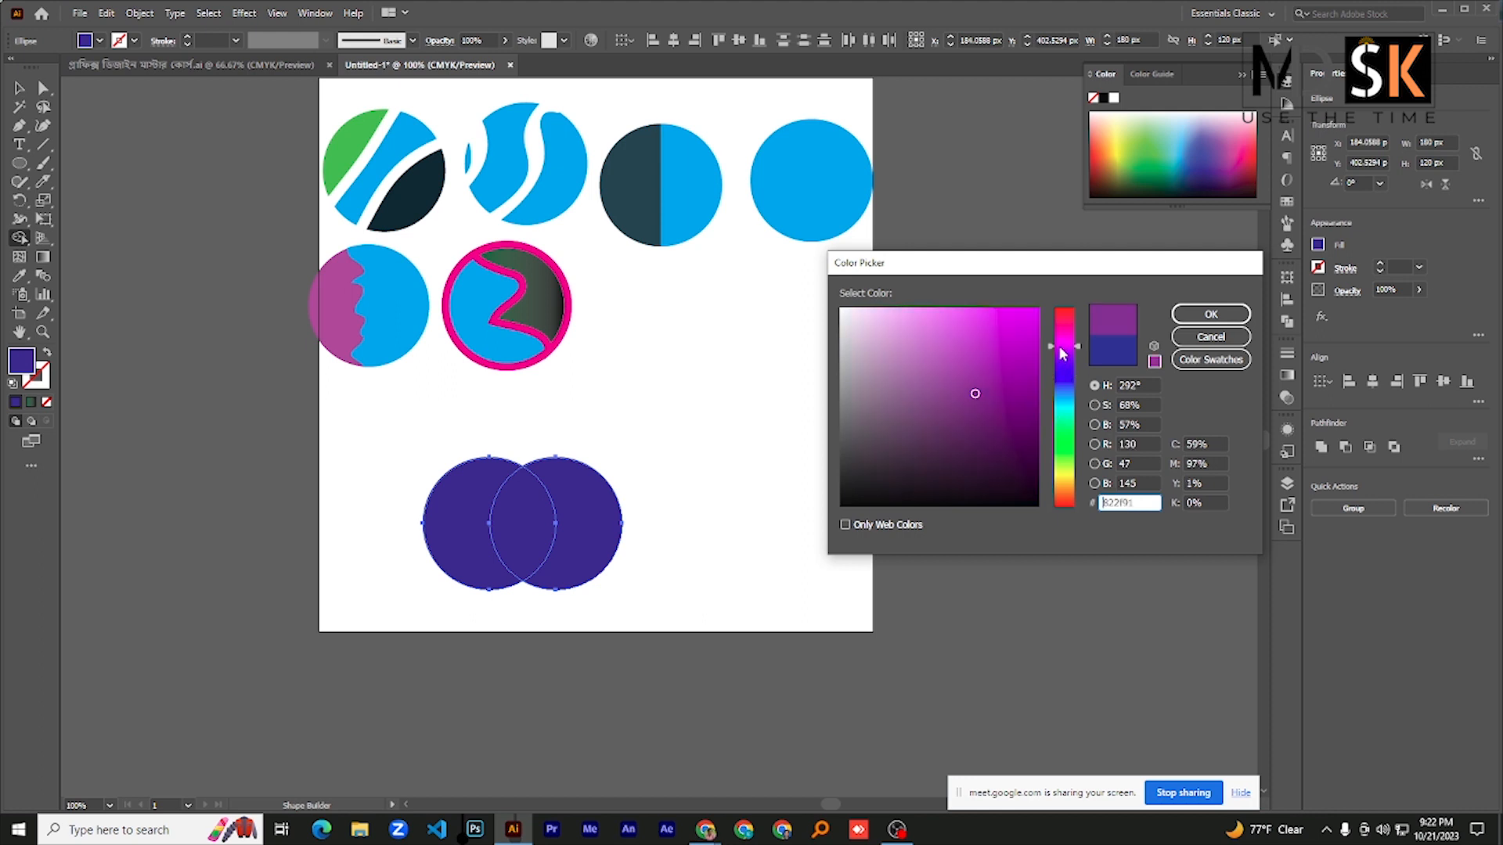
click(1037, 310)
click(1211, 314)
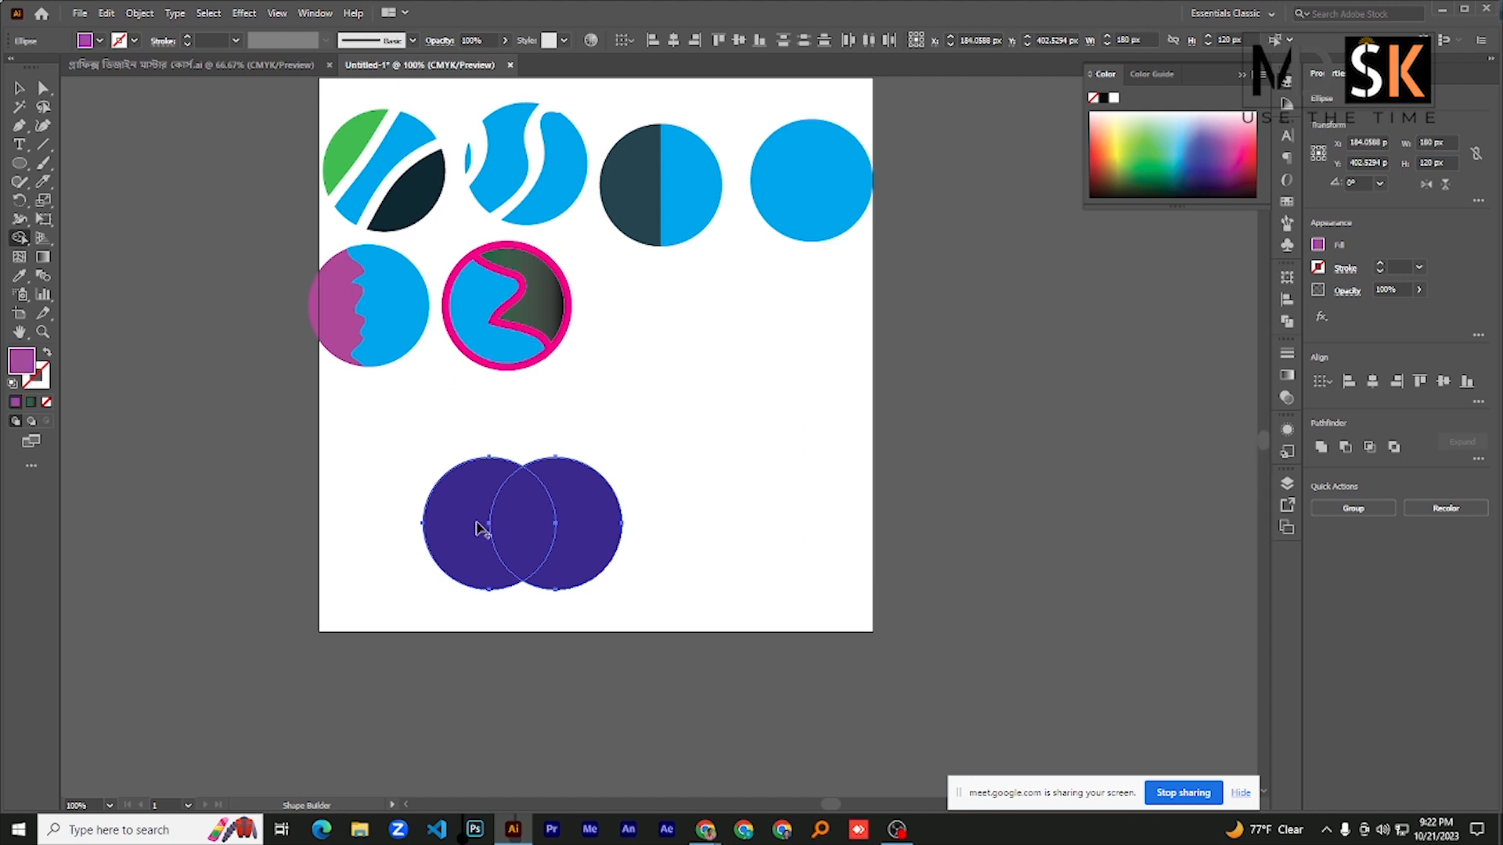
click(518, 524)
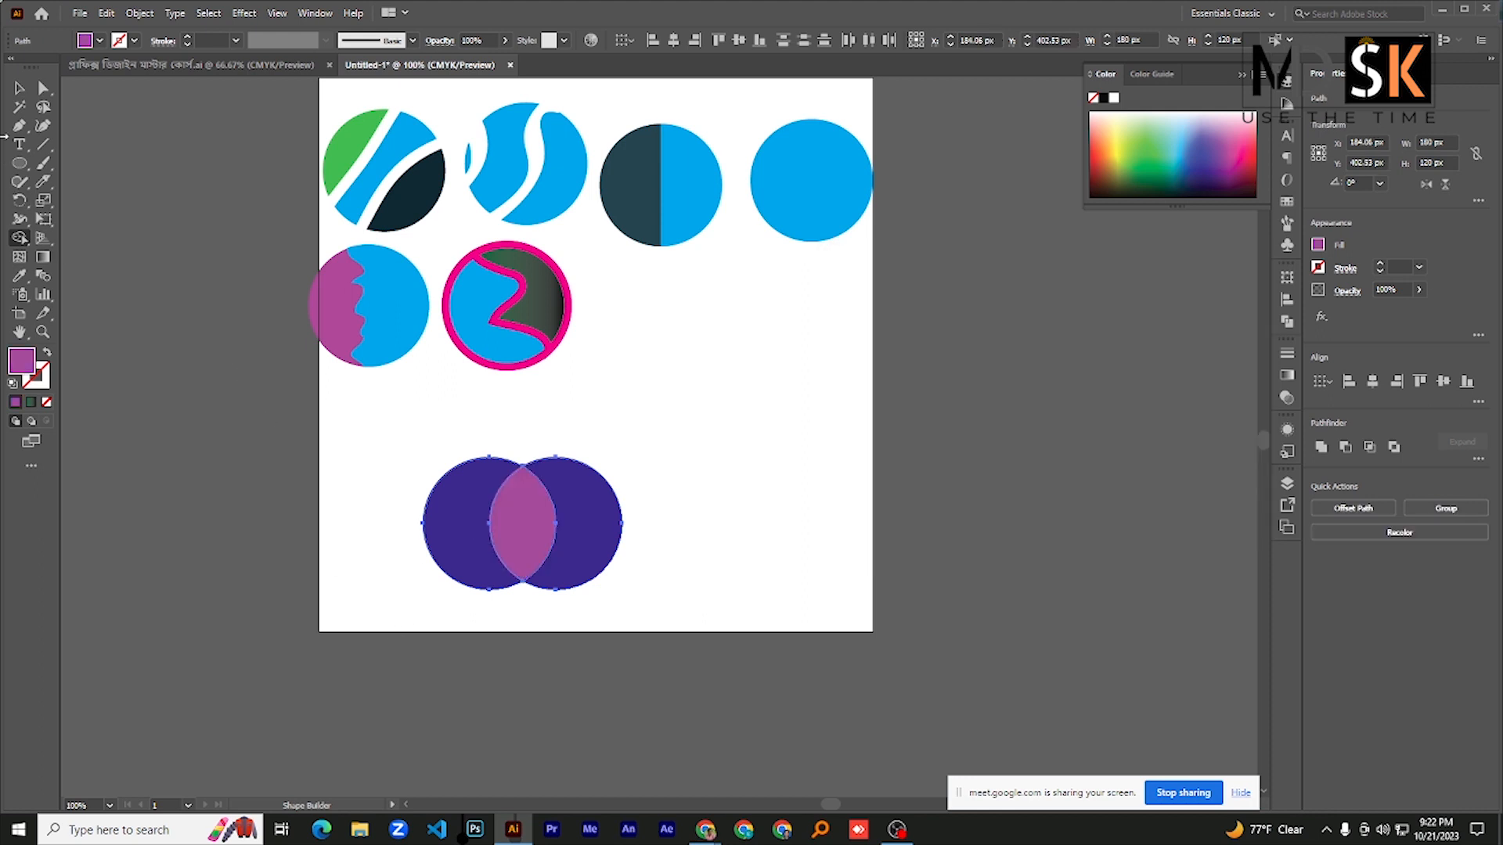
- Move the two dark blue crescents off opposite sides of the artboard and shift the purple petal slightly right in the space between them
click(20, 88)
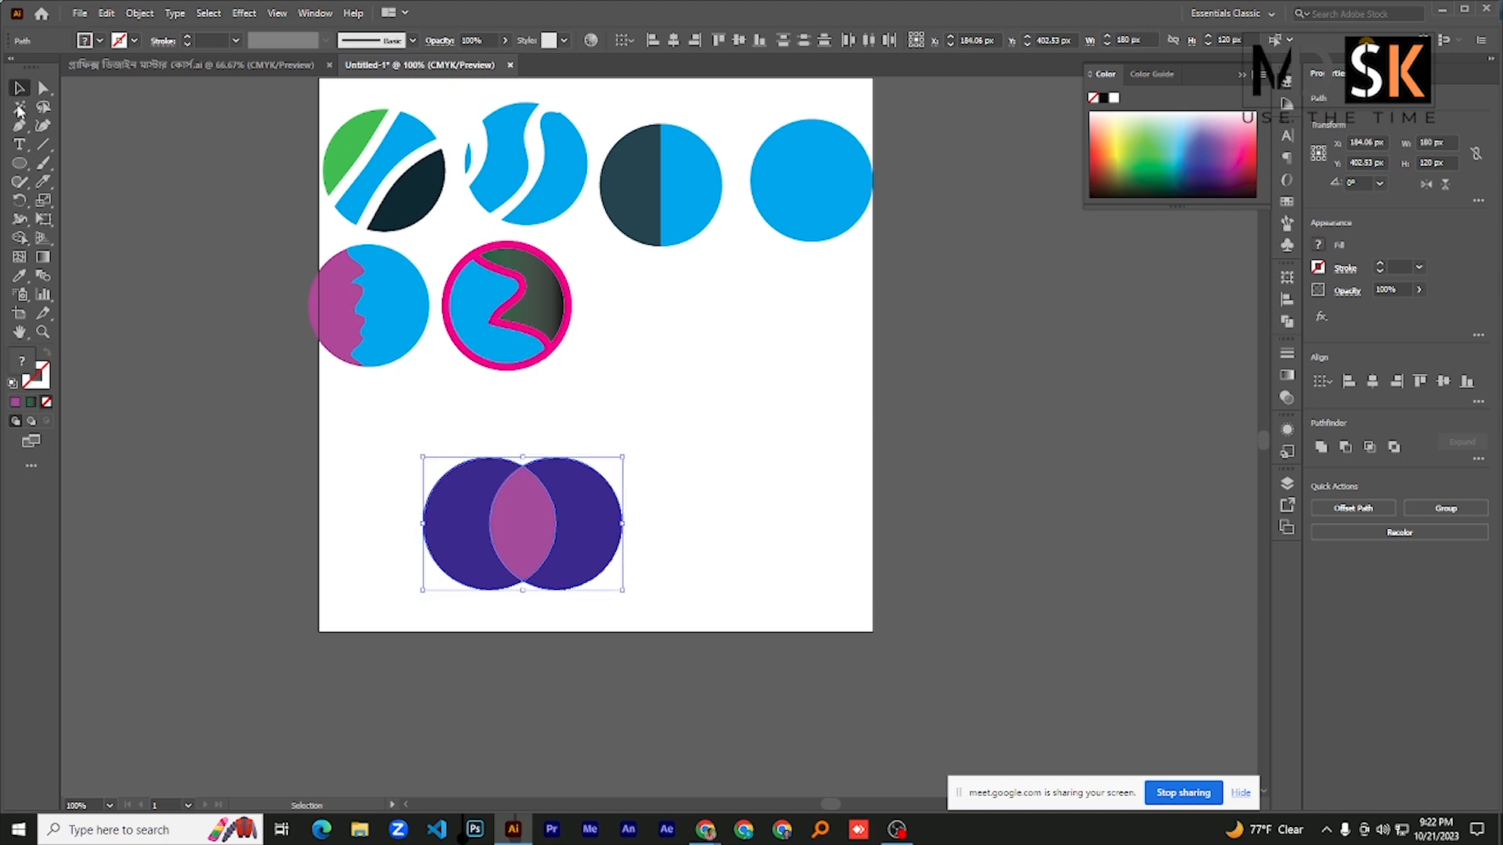
click(340, 447)
click(454, 542)
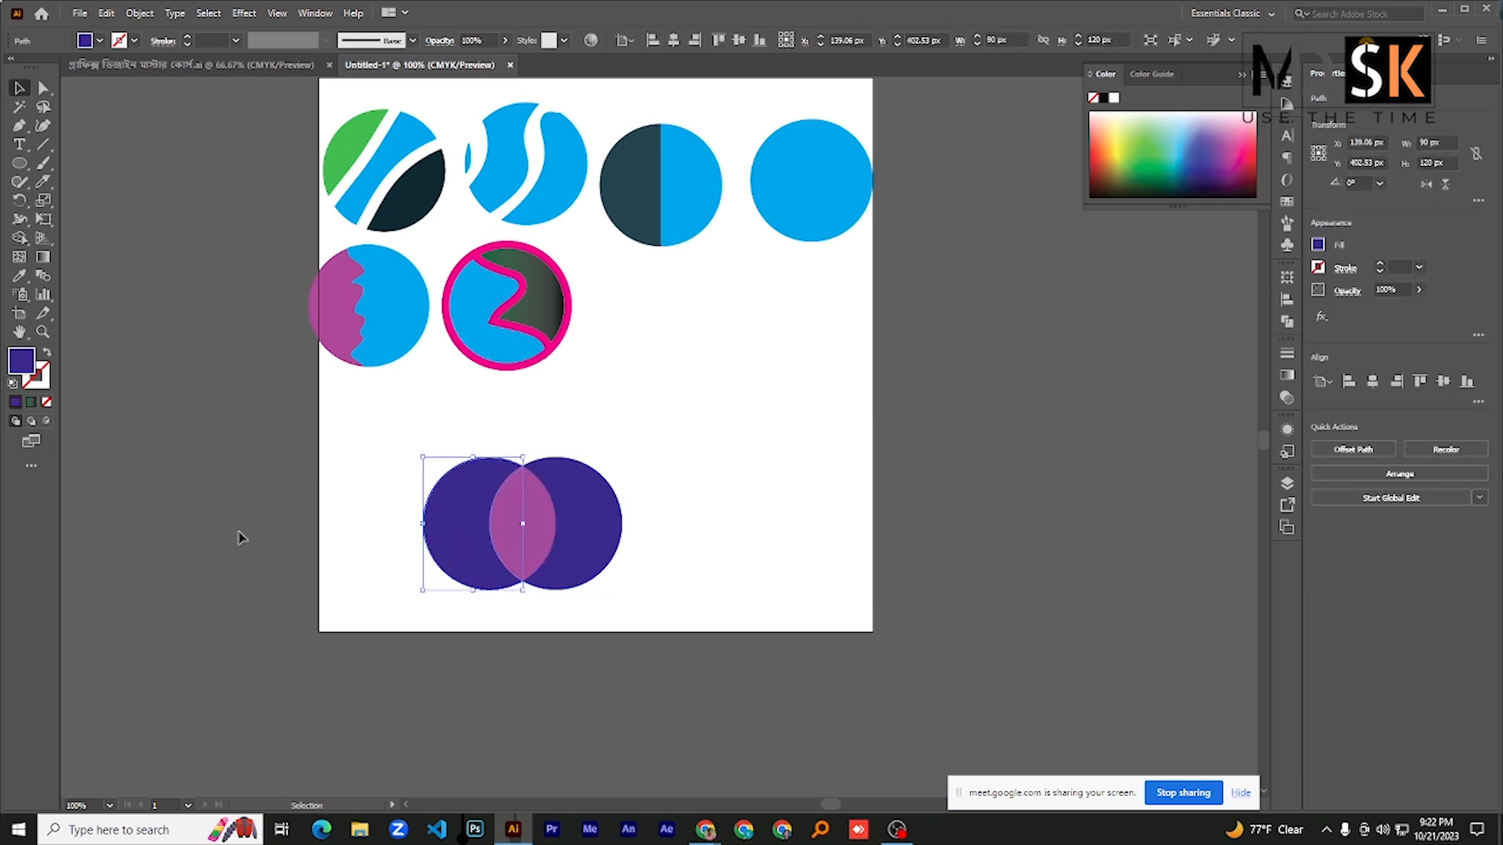
drag(240, 537, 235, 537)
click(568, 546)
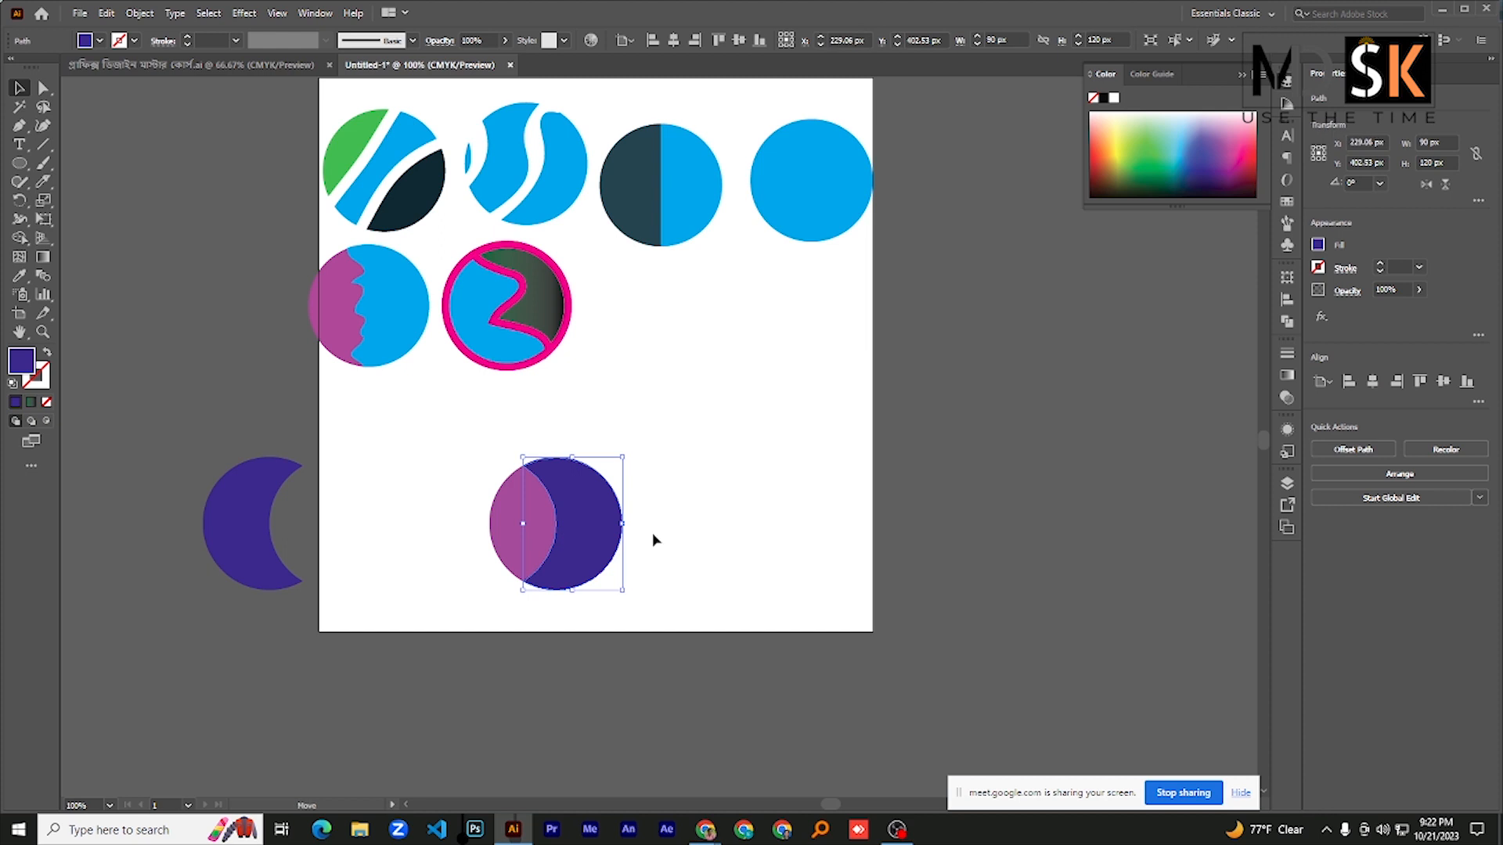
drag(580, 535, 942, 527)
click(507, 522)
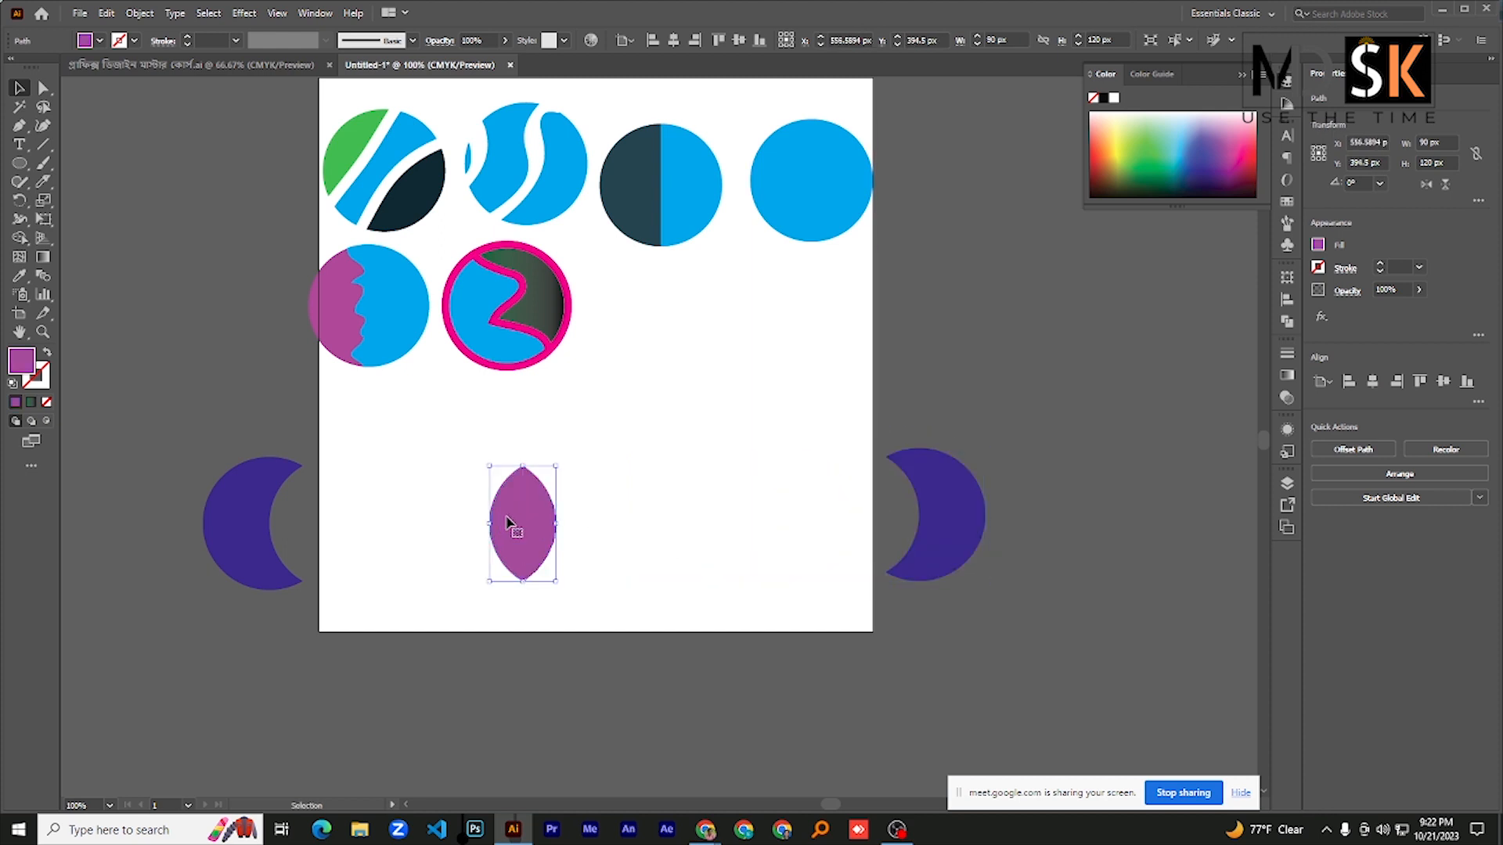
drag(507, 522, 614, 513)
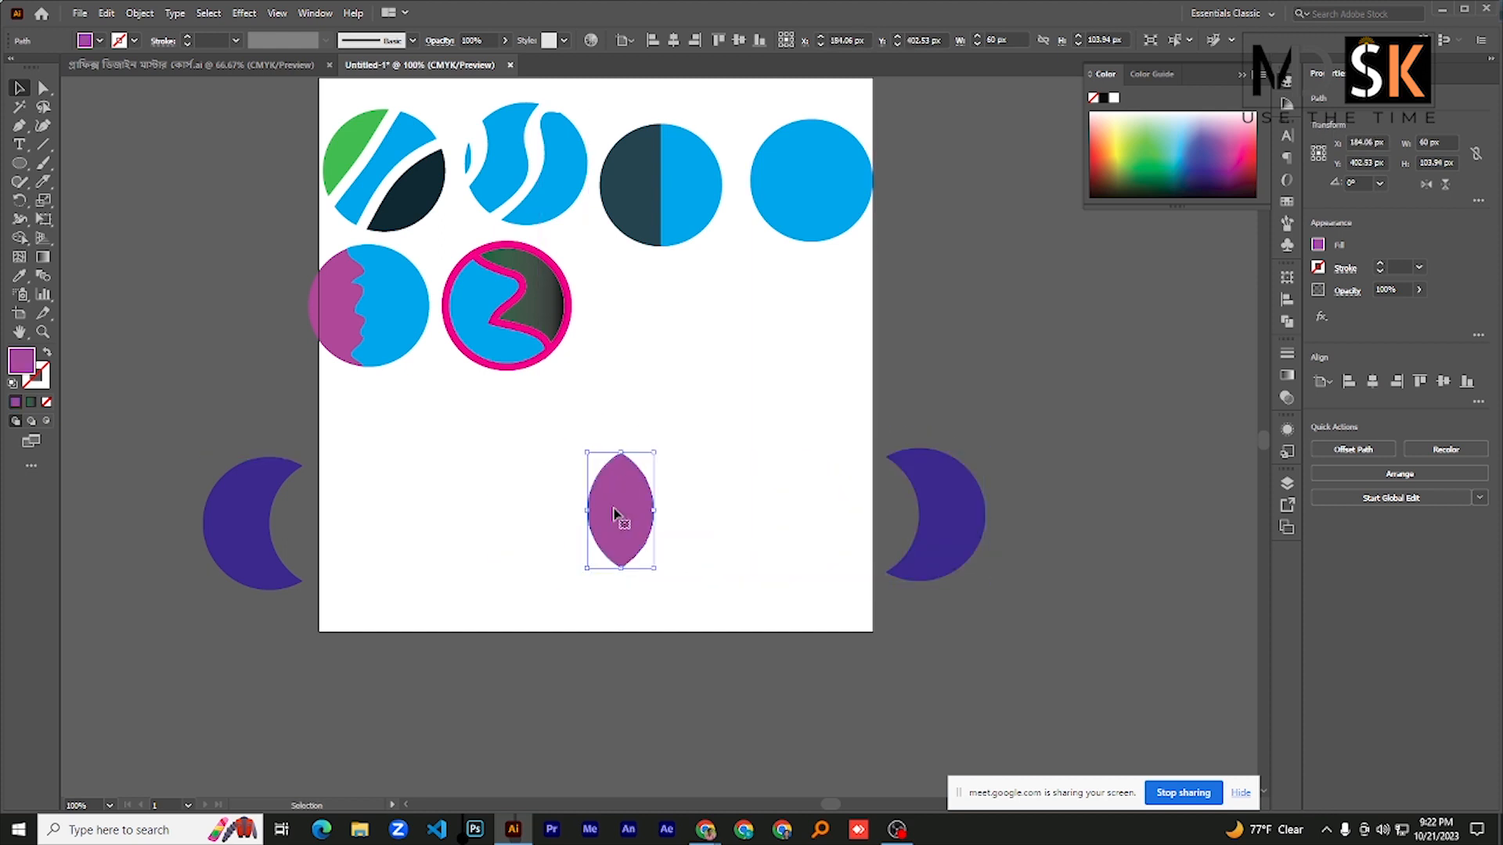
- Create a copy of the purple petal rotated 12° around its bottom tip
scroll(439, 446, down, 3)
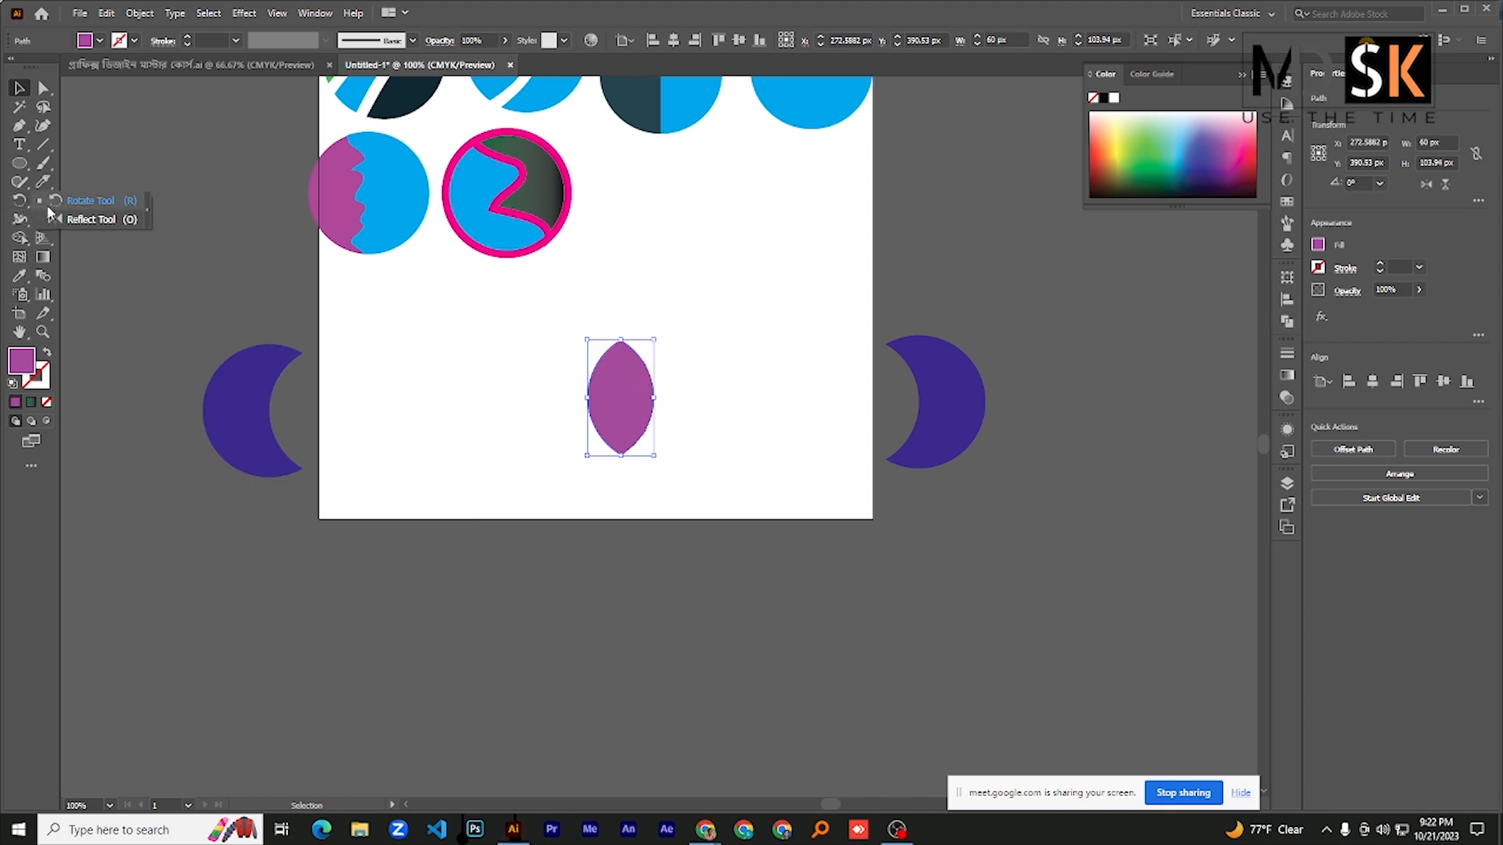
click(19, 200)
scroll(620, 456, up, 1)
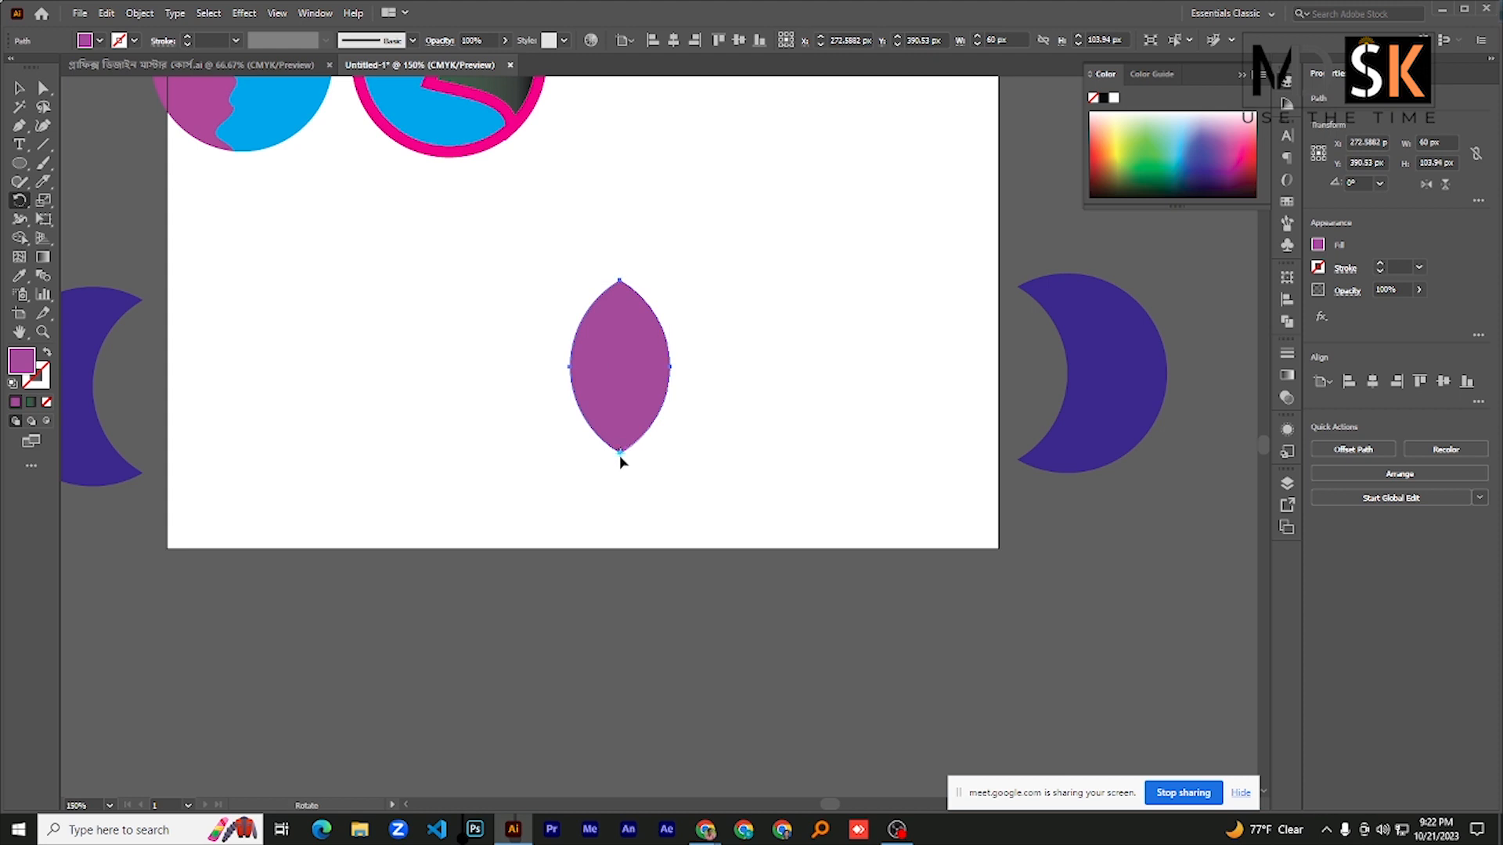
alt+click(620, 454)
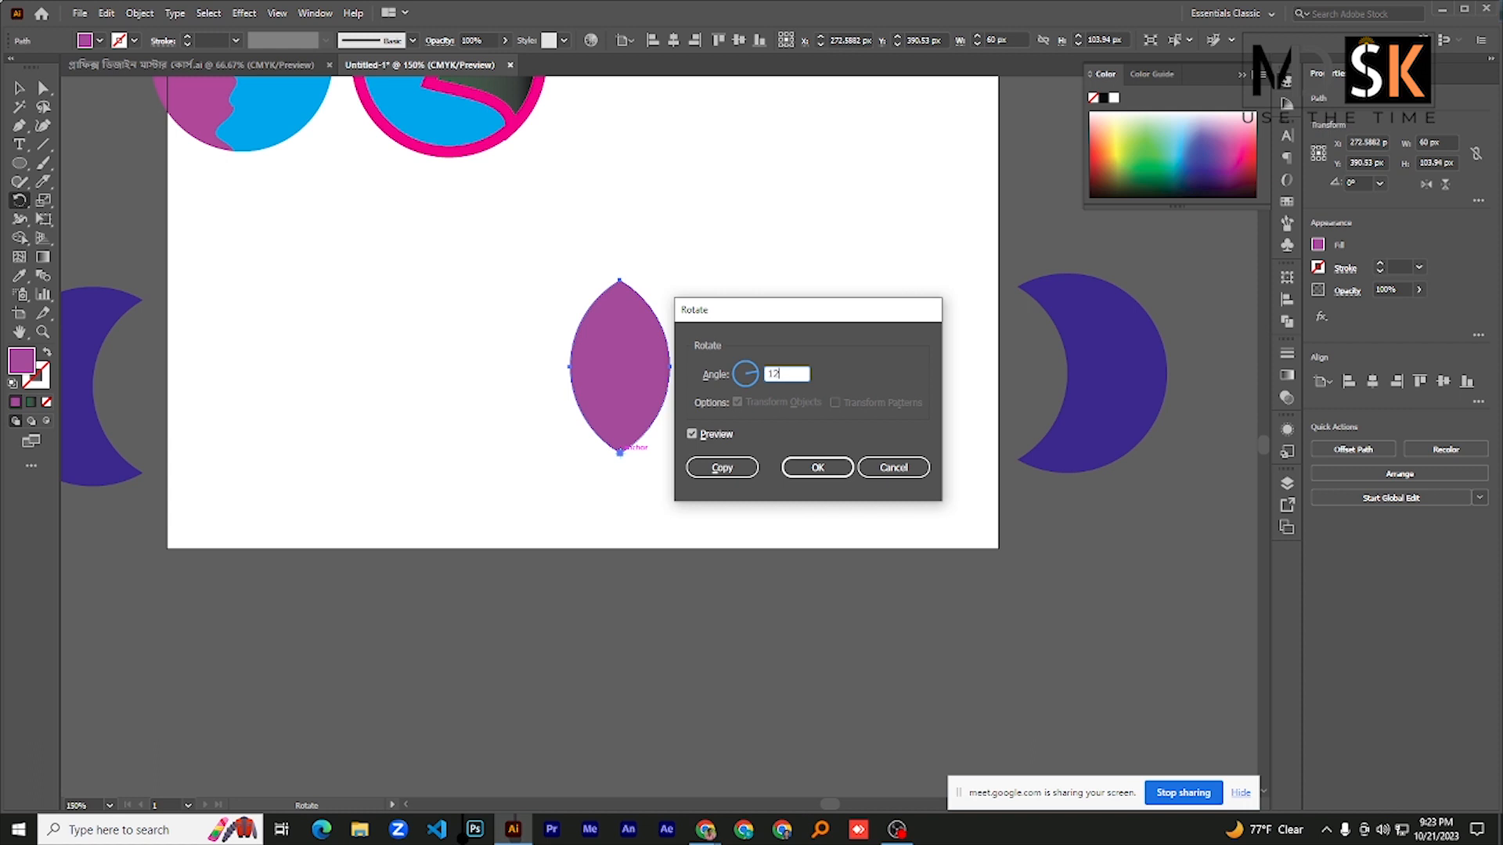
click(755, 466)
- Repeat the rotated petal copy around the bottom tip until the petals form a full circular rosette
key(ctrl+d)
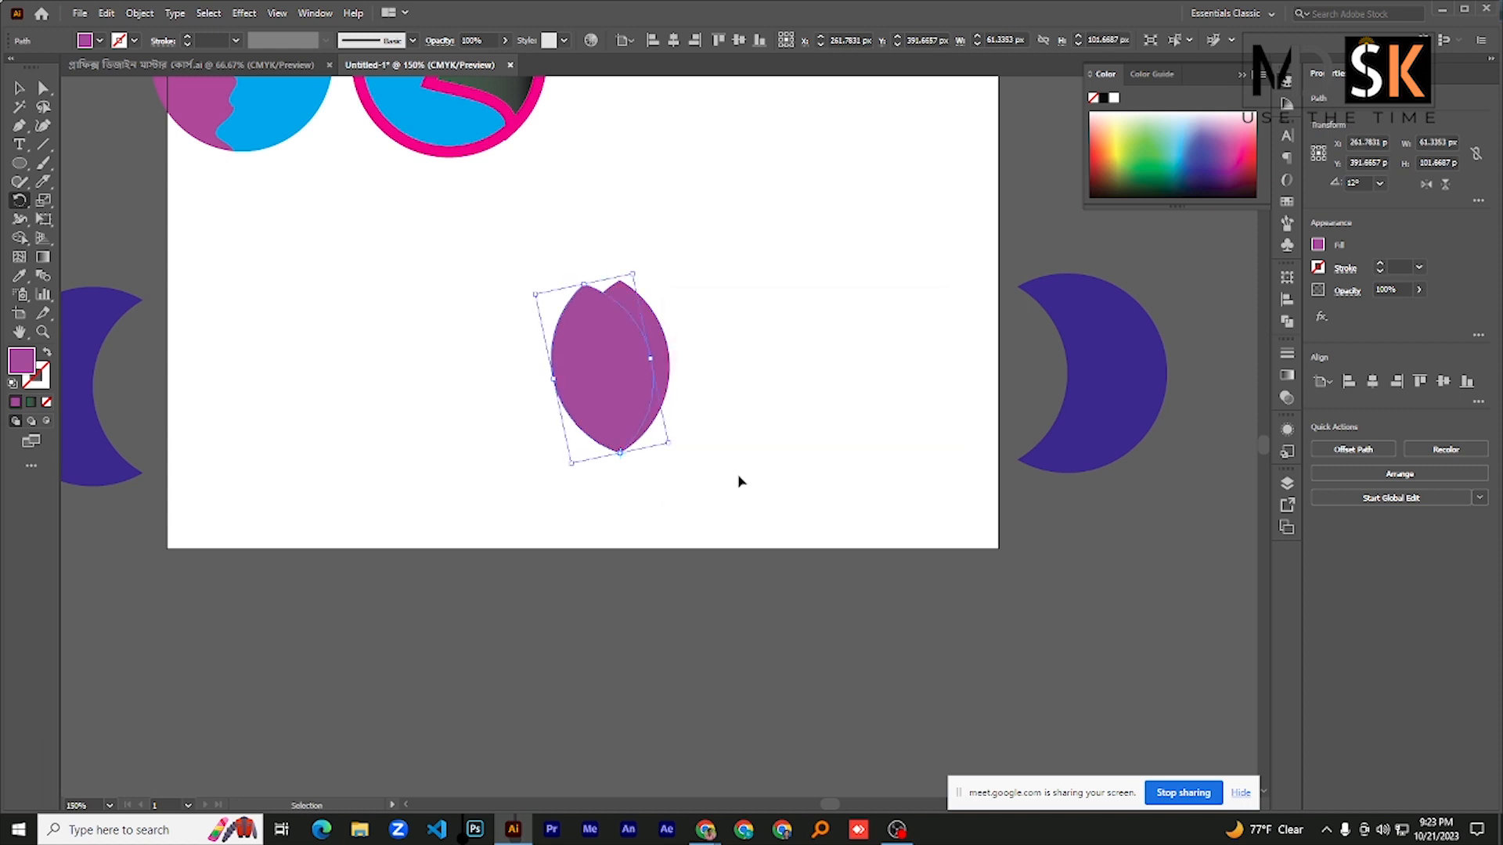
key(ctrl+d)
key(ctrl+d)
key(ctrl+d)
key(ctrl+d)
key(ctrl+d)
key(ctrl+d)
key(ctrl+d)
key(ctrl+d)
key(ctrl+d)
key(ctrl+d)
key(ctrl+d)
key(ctrl+d)
key(ctrl+d)
key(ctrl+d)
key(ctrl+d)
key(ctrl+d)
key(ctrl+d)
key(ctrl+d)
key(ctrl+d)
key(ctrl+d)
key(ctrl+d)
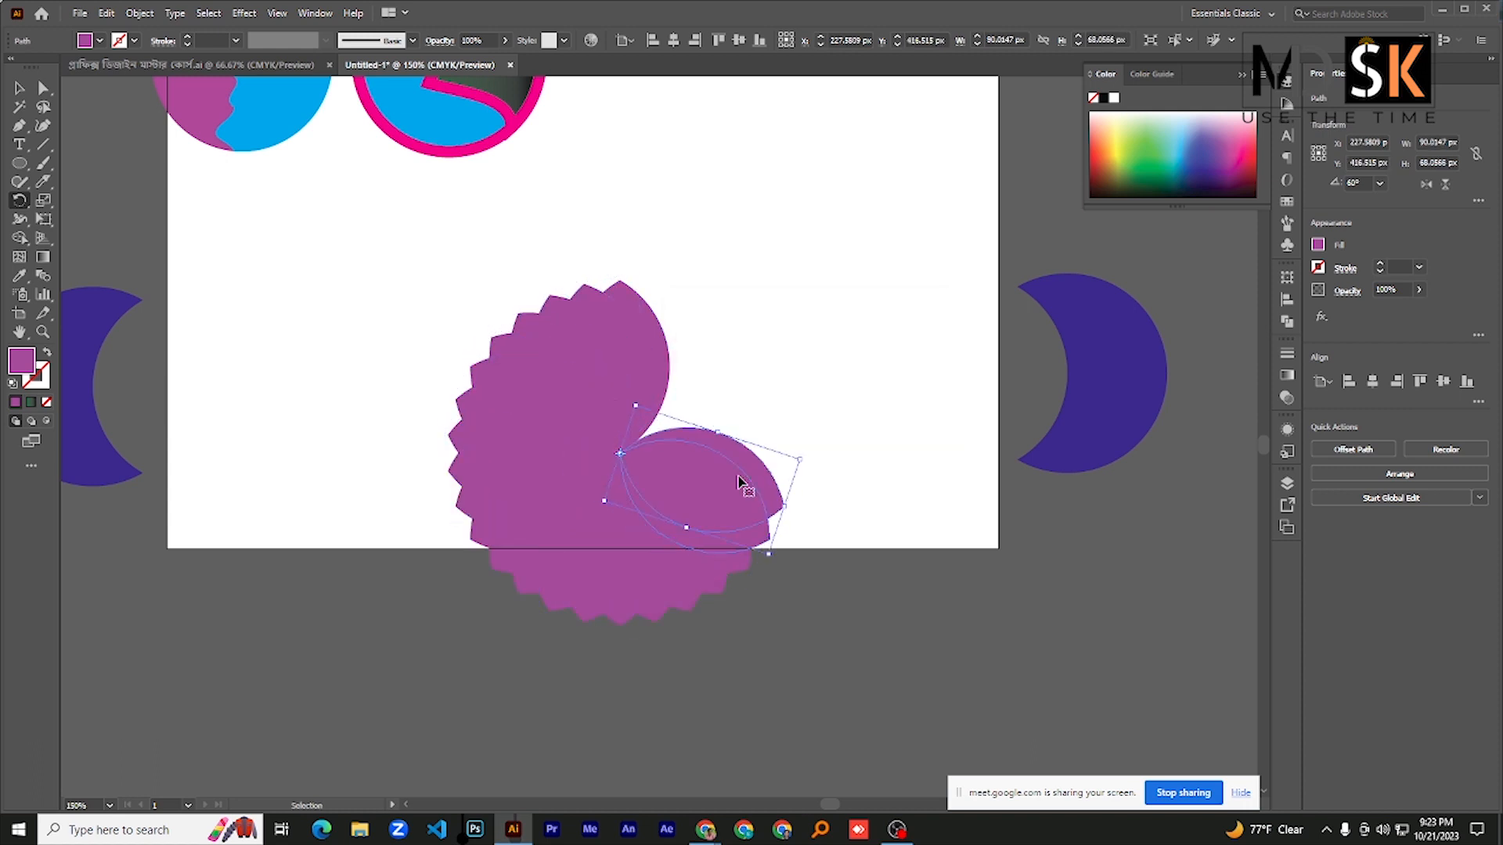
key(ctrl+d)
key(ctrl+d)
key(ctrl+d)
key(ctrl+d)
key(ctrl+d)
key(ctrl+d)
key(ctrl+d)
key(ctrl+d)
key(ctrl+d)
key(ctrl+d)
key(ctrl+d)
key(ctrl+d)
key(ctrl+d)
key(ctrl+d)
key(ctrl+d)
key(ctrl+d)
key(ctrl+d)
key(ctrl+d)
key(ctrl+d)
key(ctrl+d)
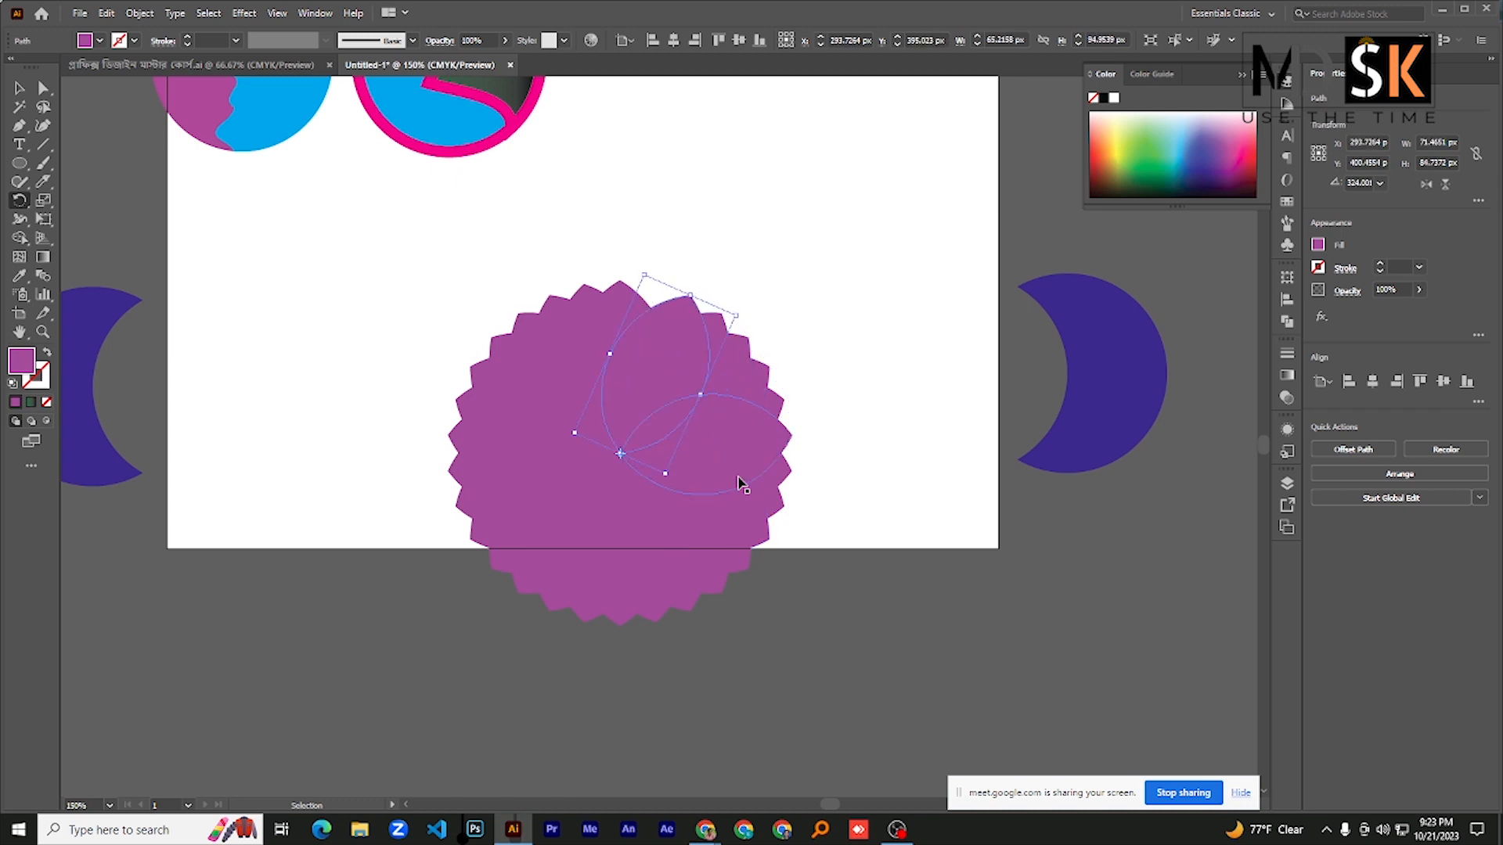
key(ctrl+d)
- Select all petals of the purple rosette and move them off the artboard to the upper left
key(ctrl+minus)
key(ctrl+minus)
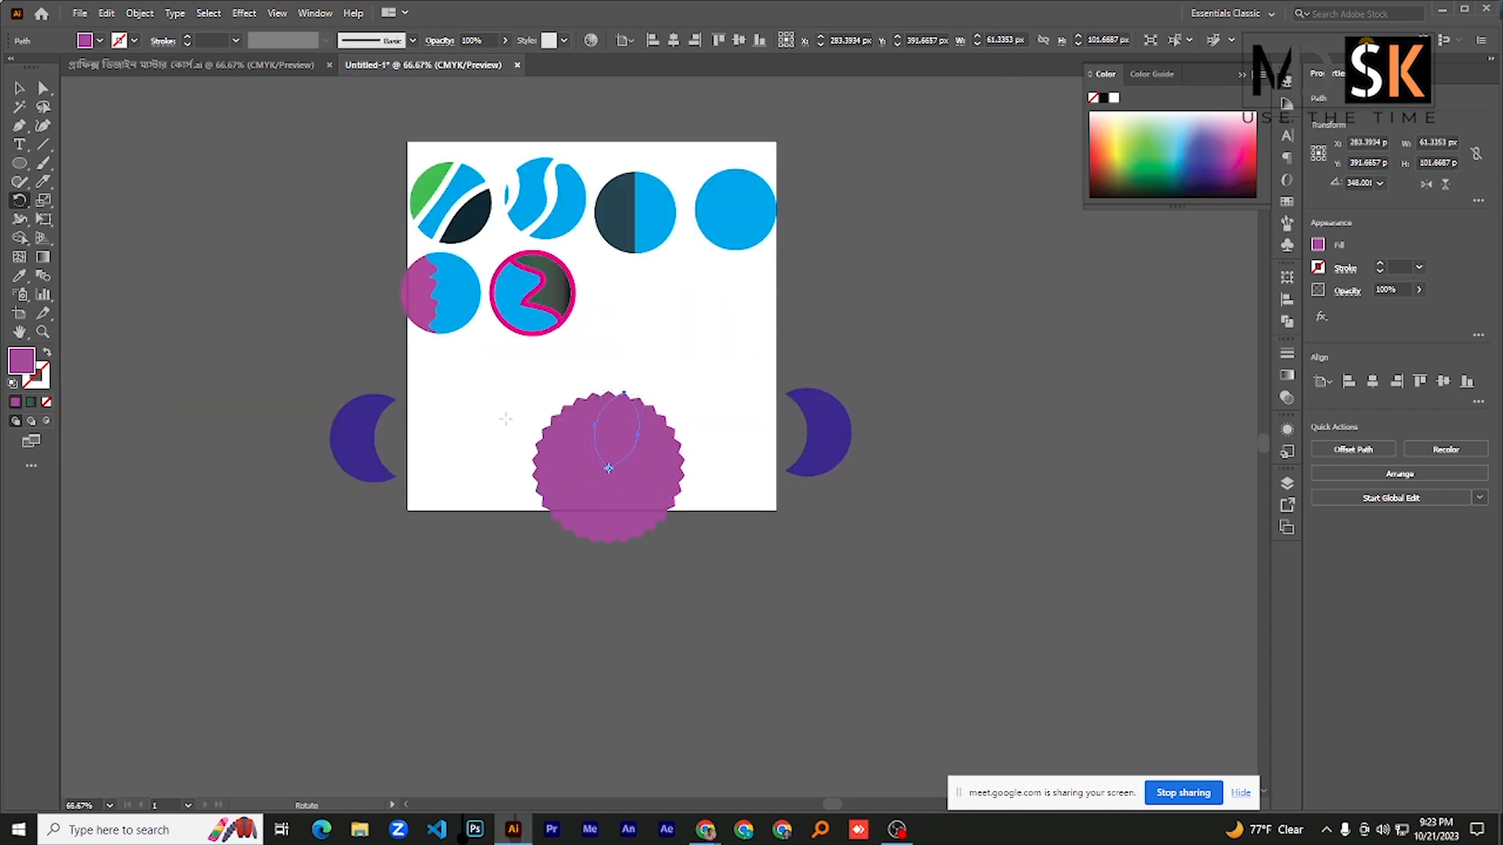
key(v)
drag(533, 429, 249, 276)
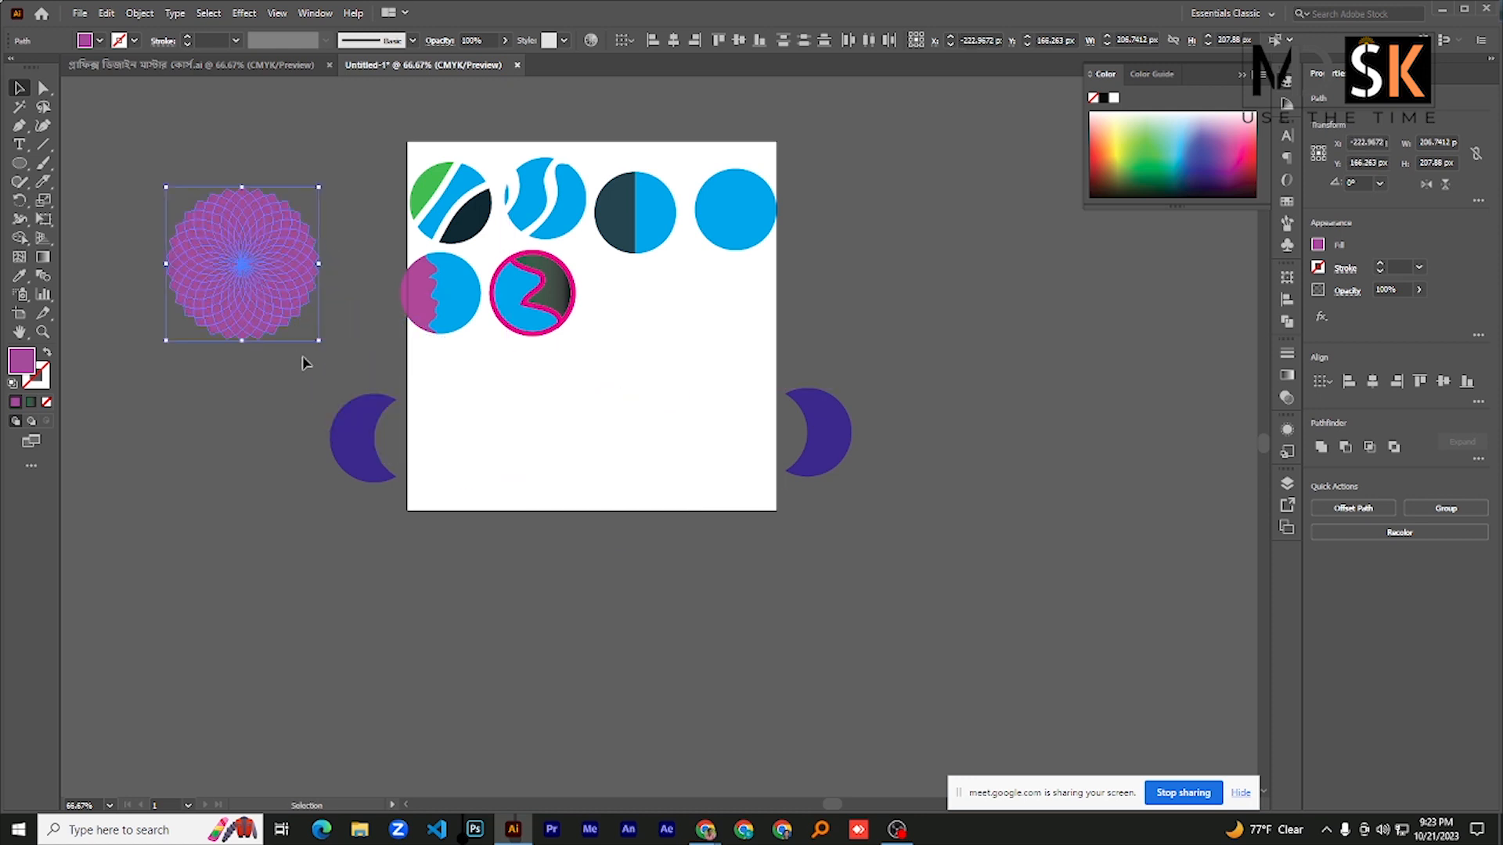
- Move a single petal out of the purple rosette onto the empty lower middle of the artboard
click(287, 406)
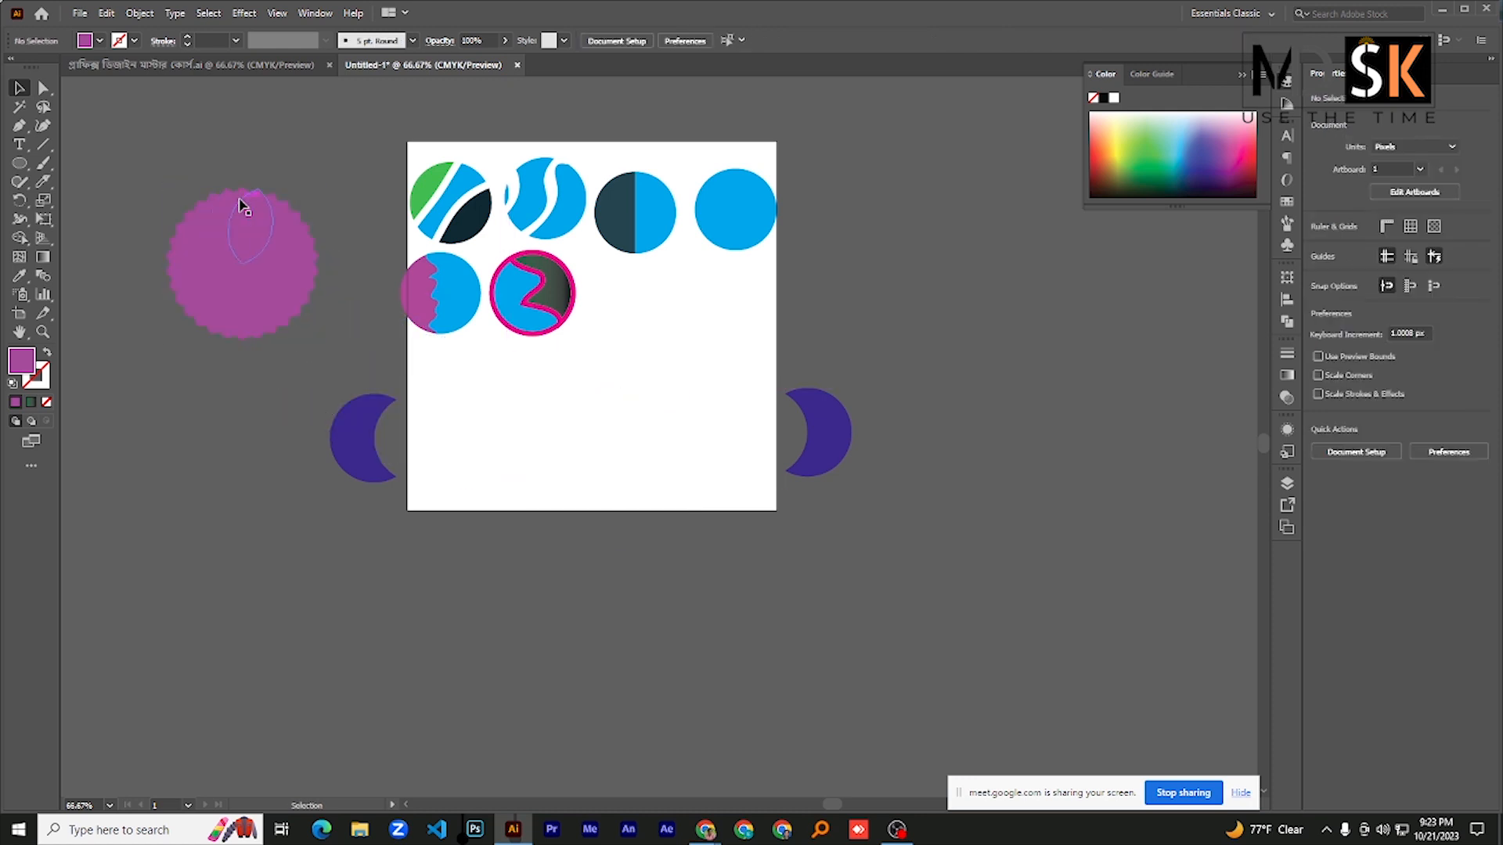
click(243, 205)
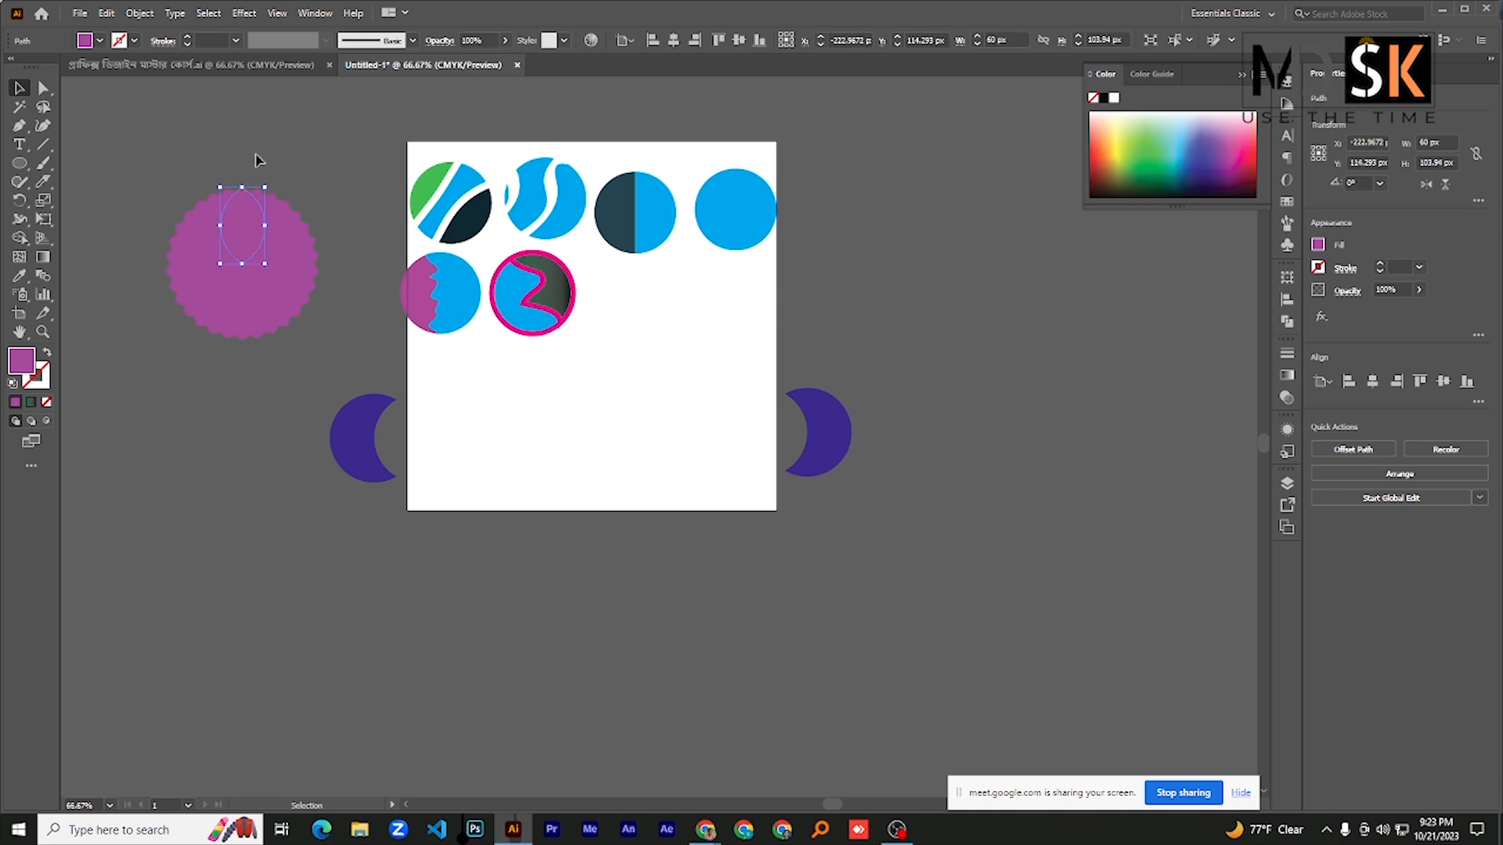
drag(249, 226, 587, 429)
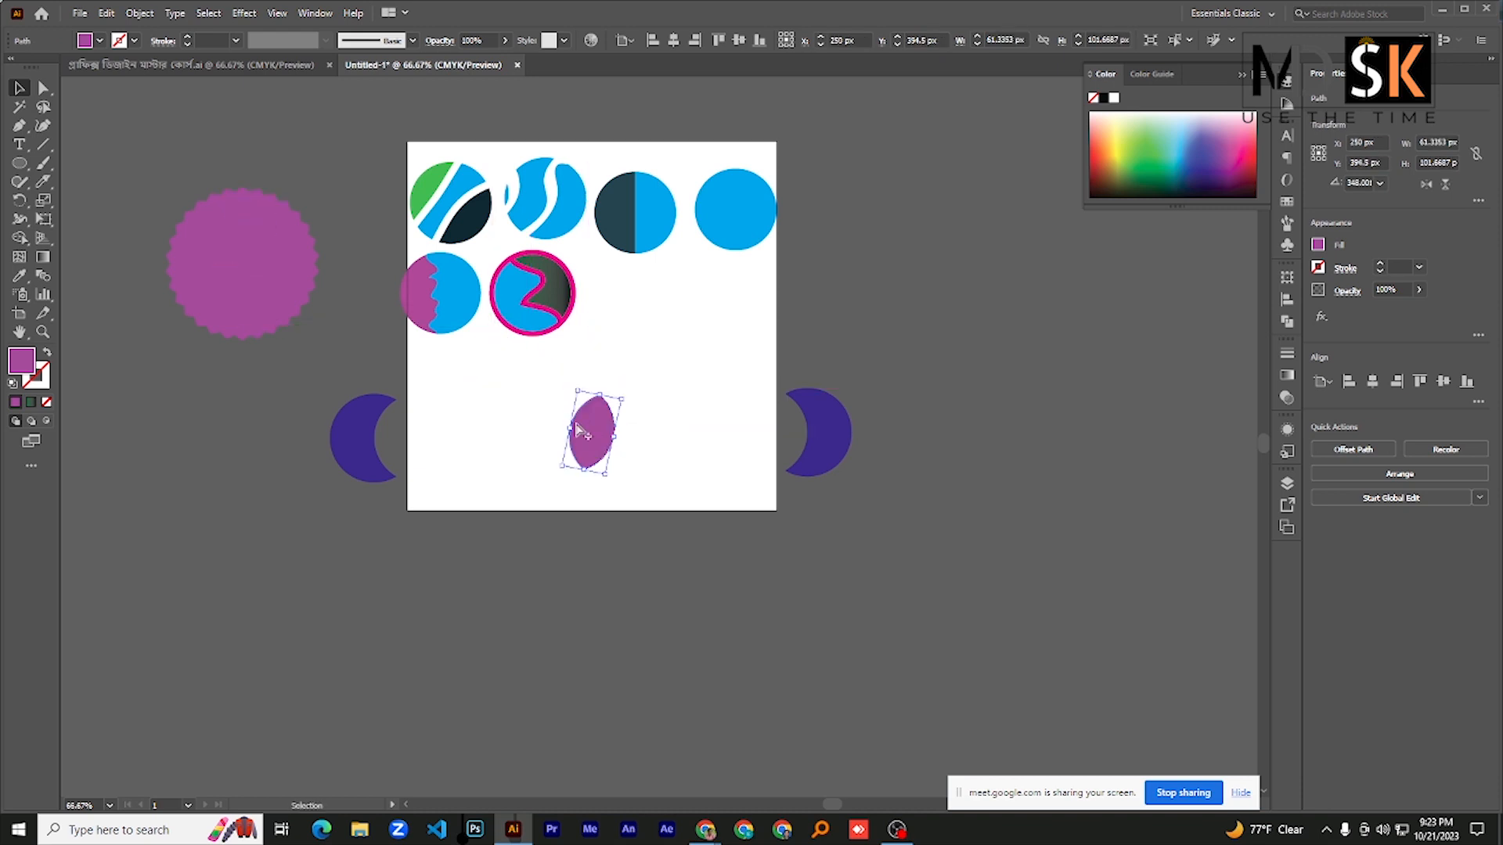
scroll(587, 430, up, 1)
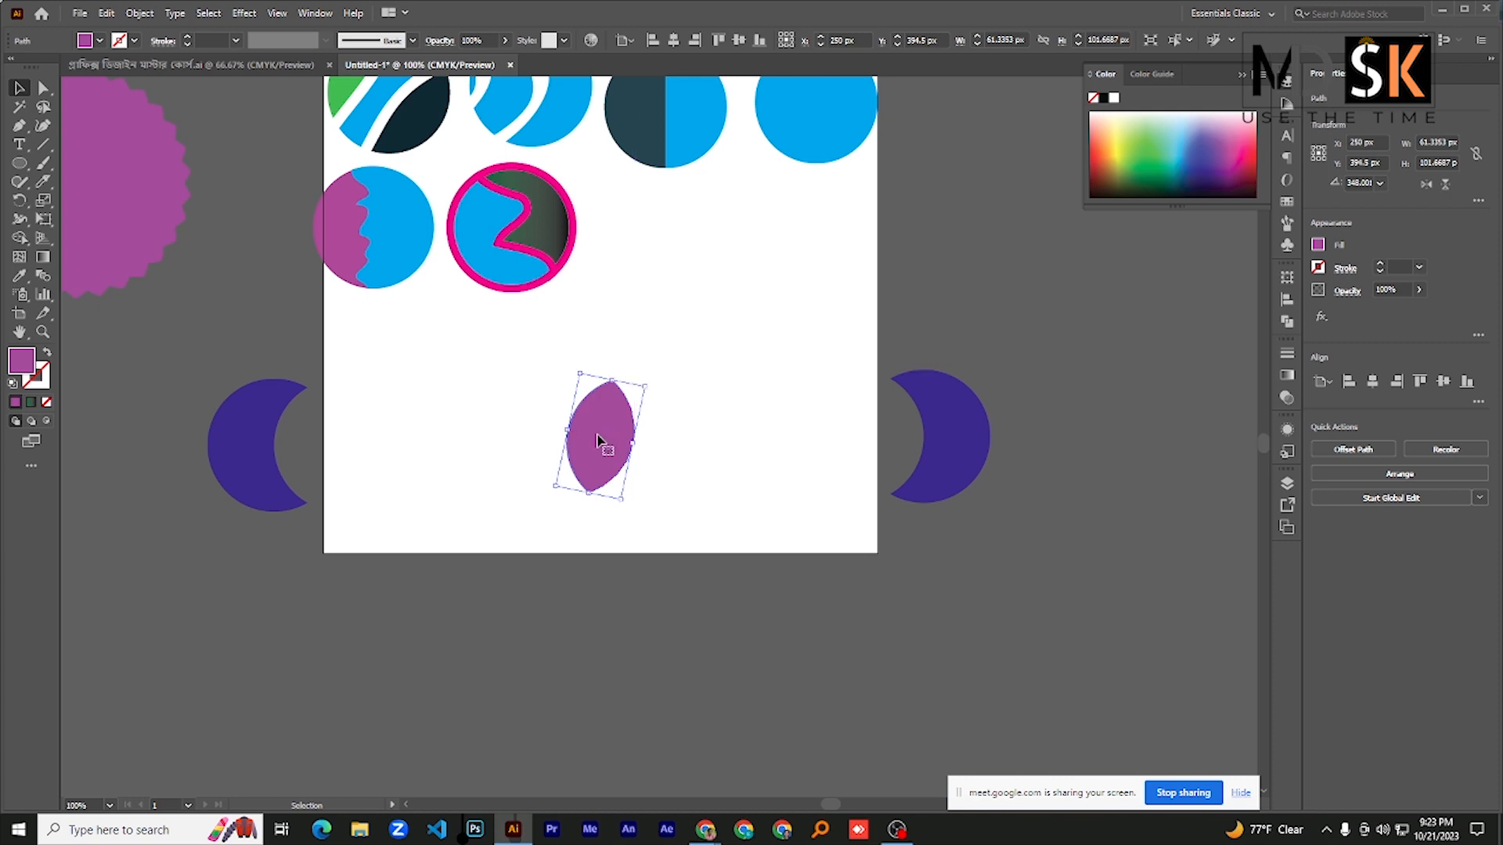
scroll(640, 434, down, 1)
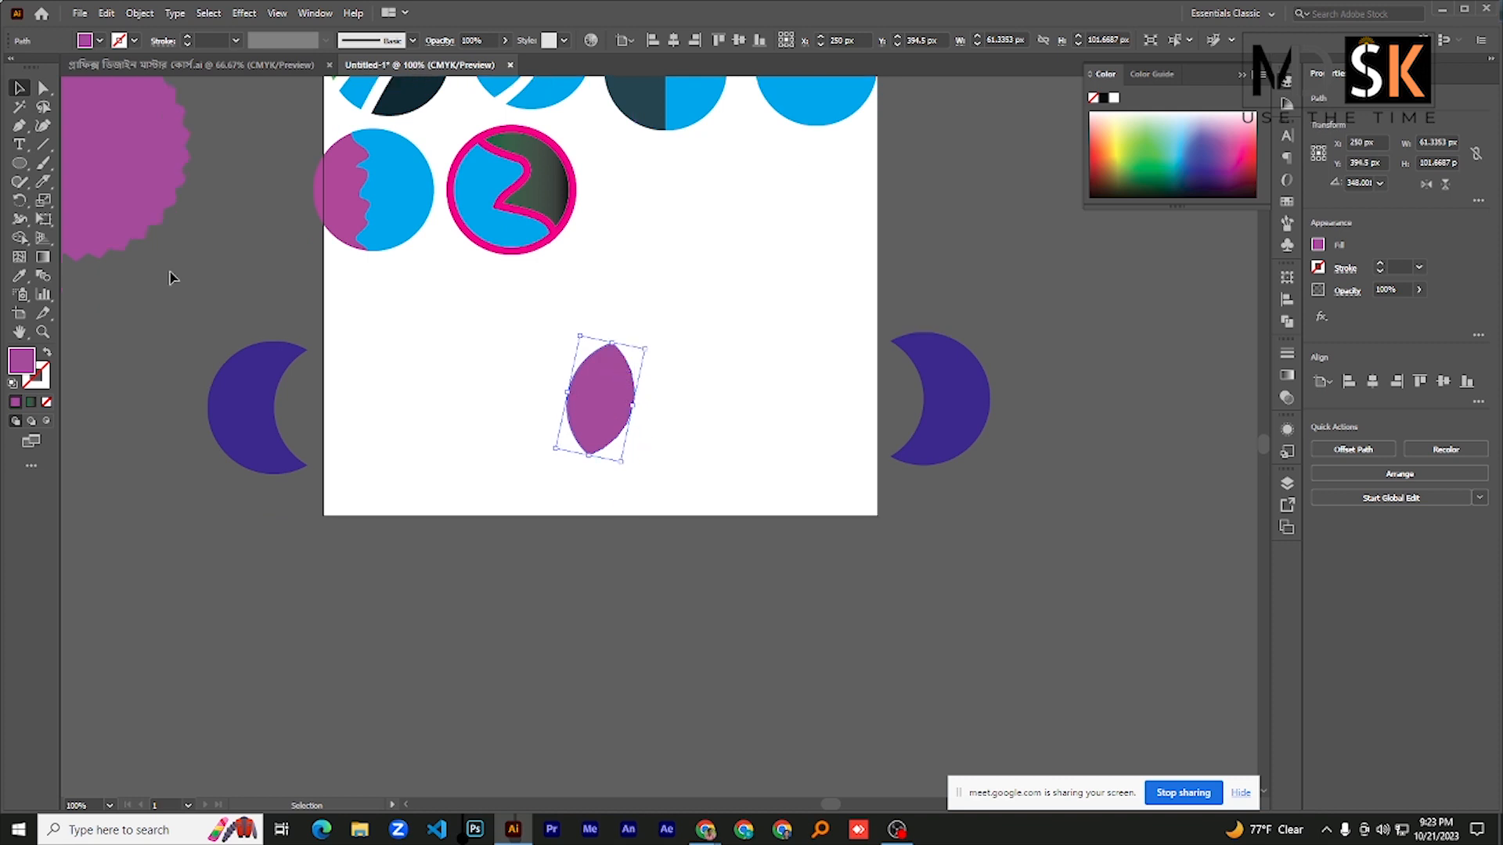
- Create a rotated copy of the petal around its bottom tip and repeat it until the petals form a full flower
click(19, 201)
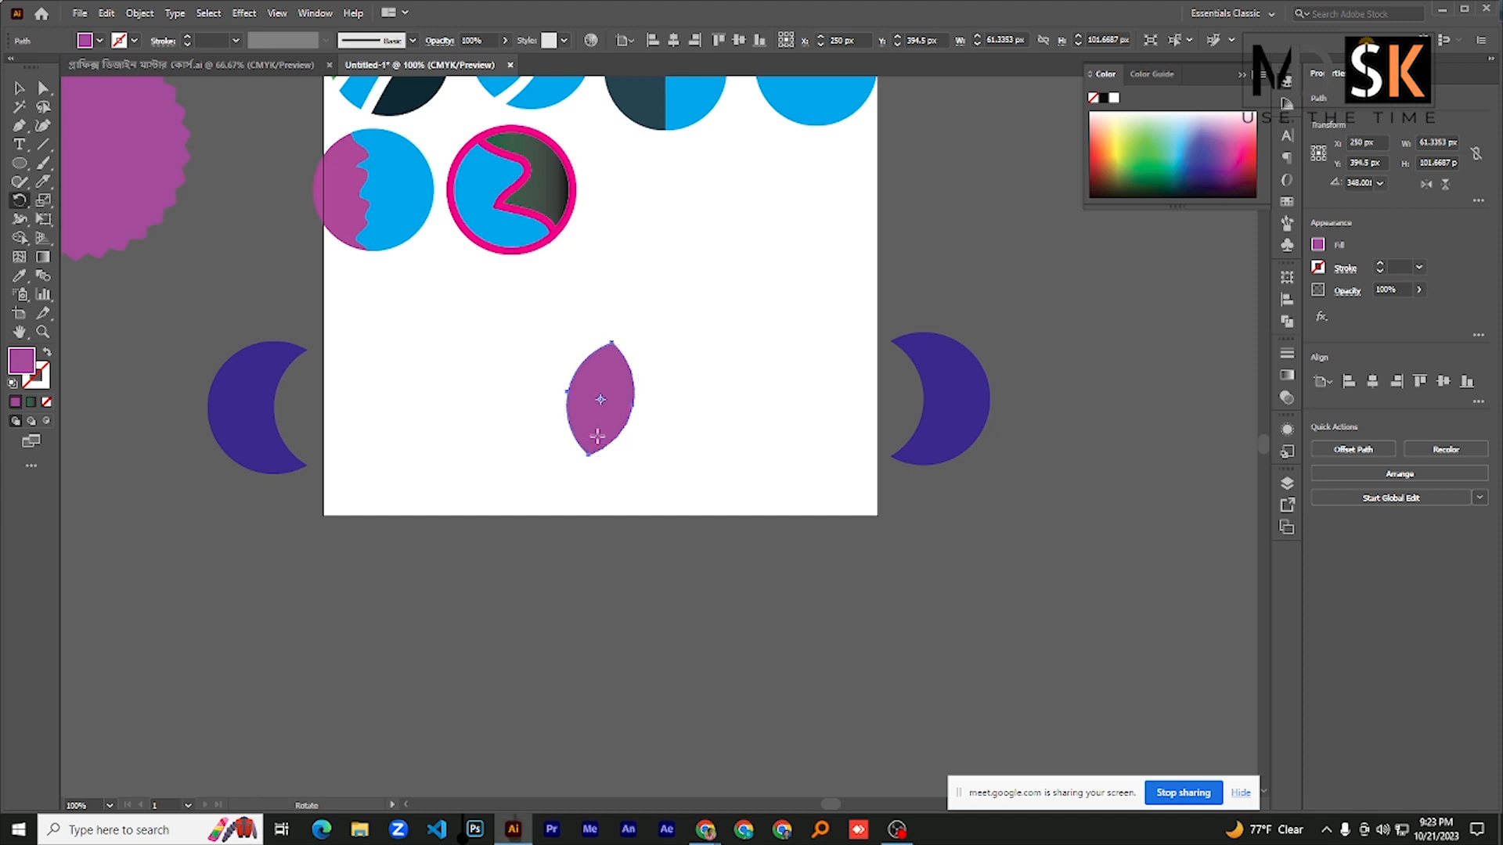
drag(601, 416, 590, 454)
drag(592, 393, 560, 399)
key(ctrl+d)
key(ctrl+d)
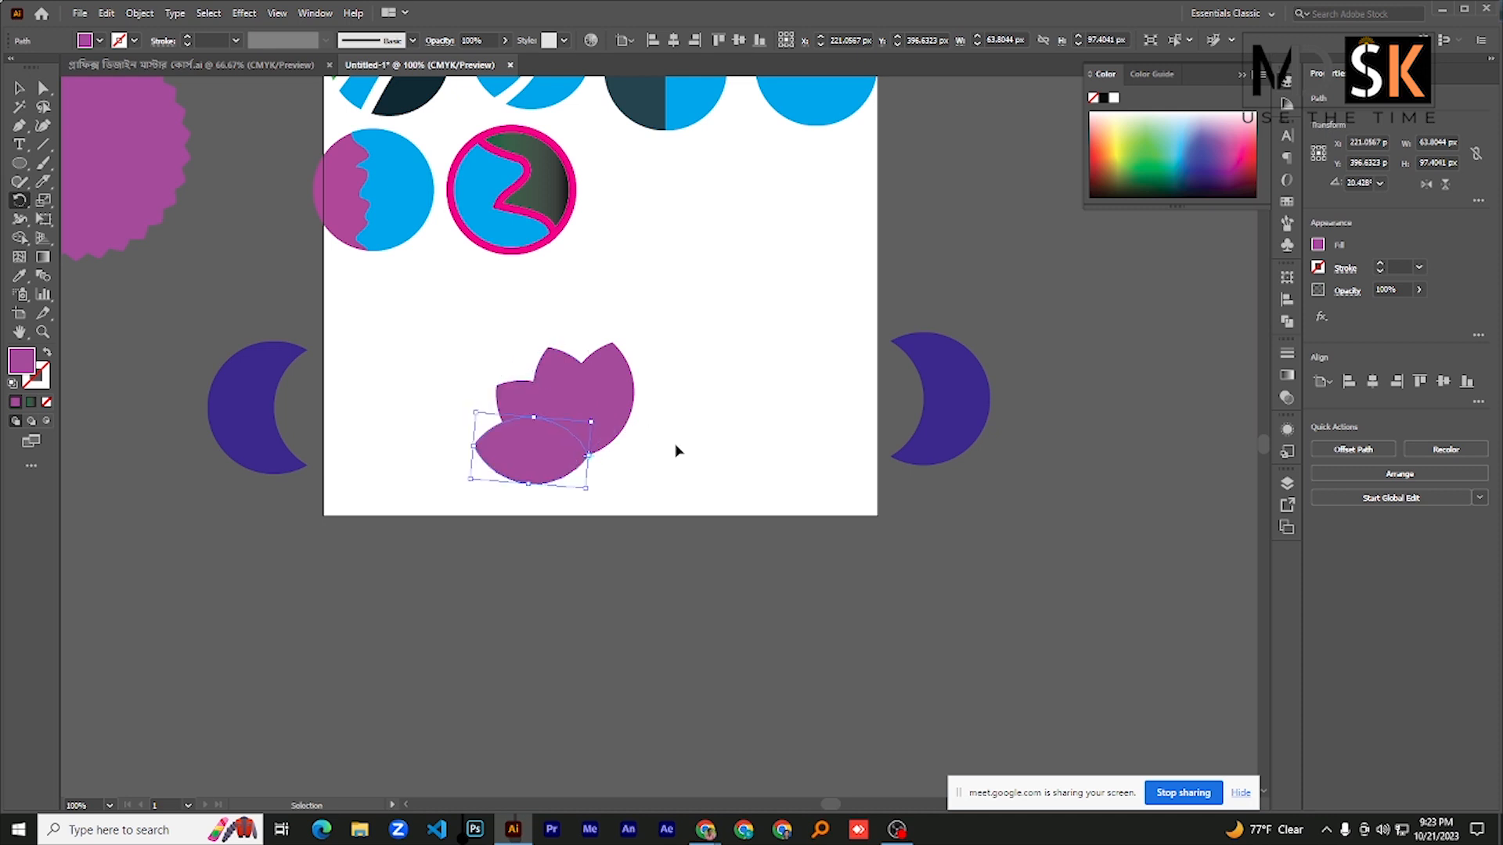
key(ctrl+d)
key(ctrl+d)
key(ctrl+d)
key(ctrl+d)
key(ctrl+d)
key(ctrl+d)
key(ctrl+d)
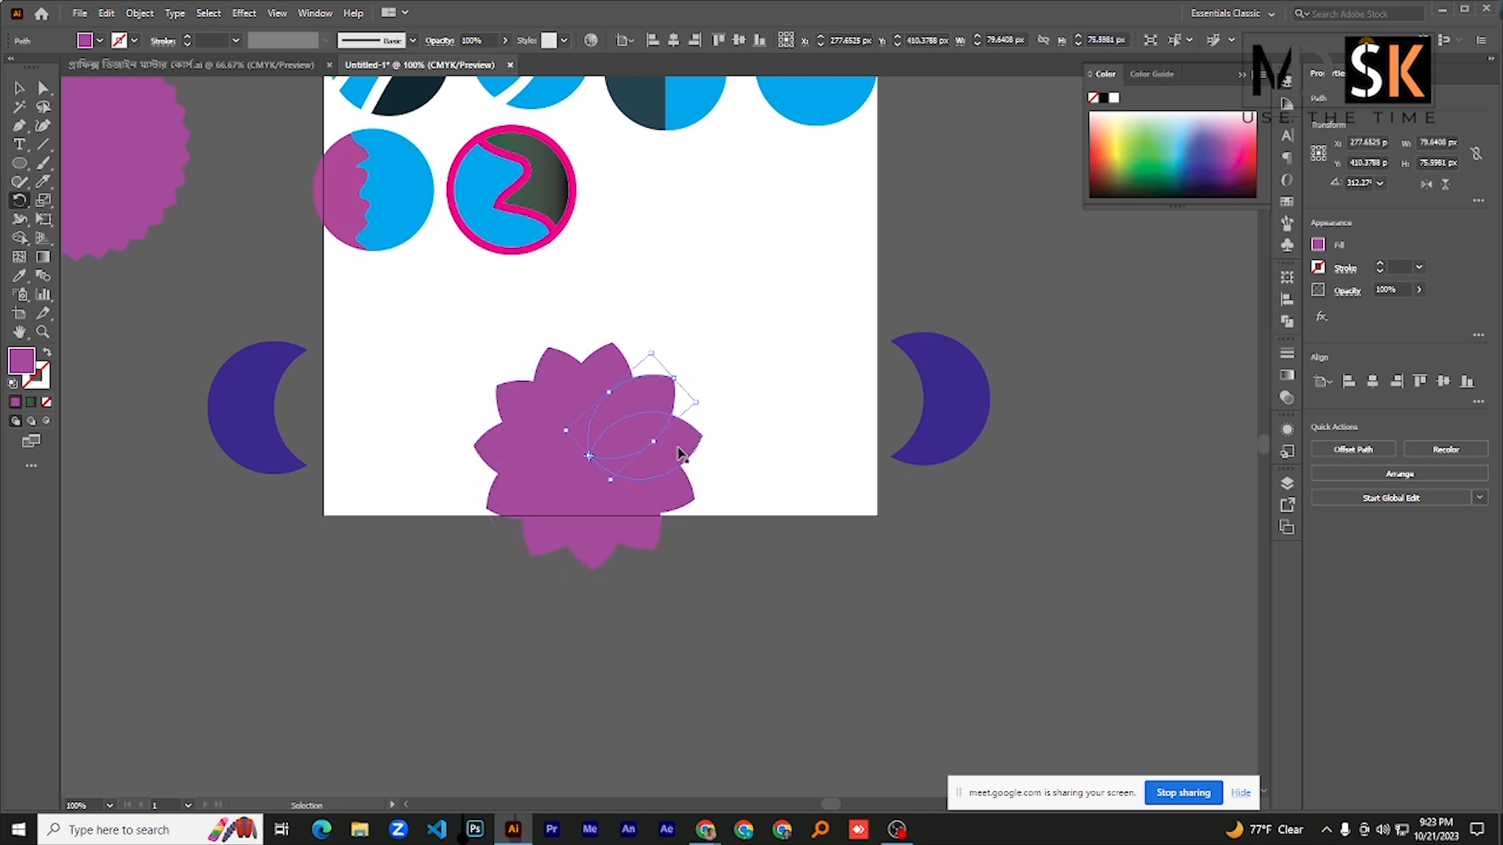
- Select all petals of the new flower for the Shape Builder tool and set the fill color to blue (#000DFF)
click(19, 88)
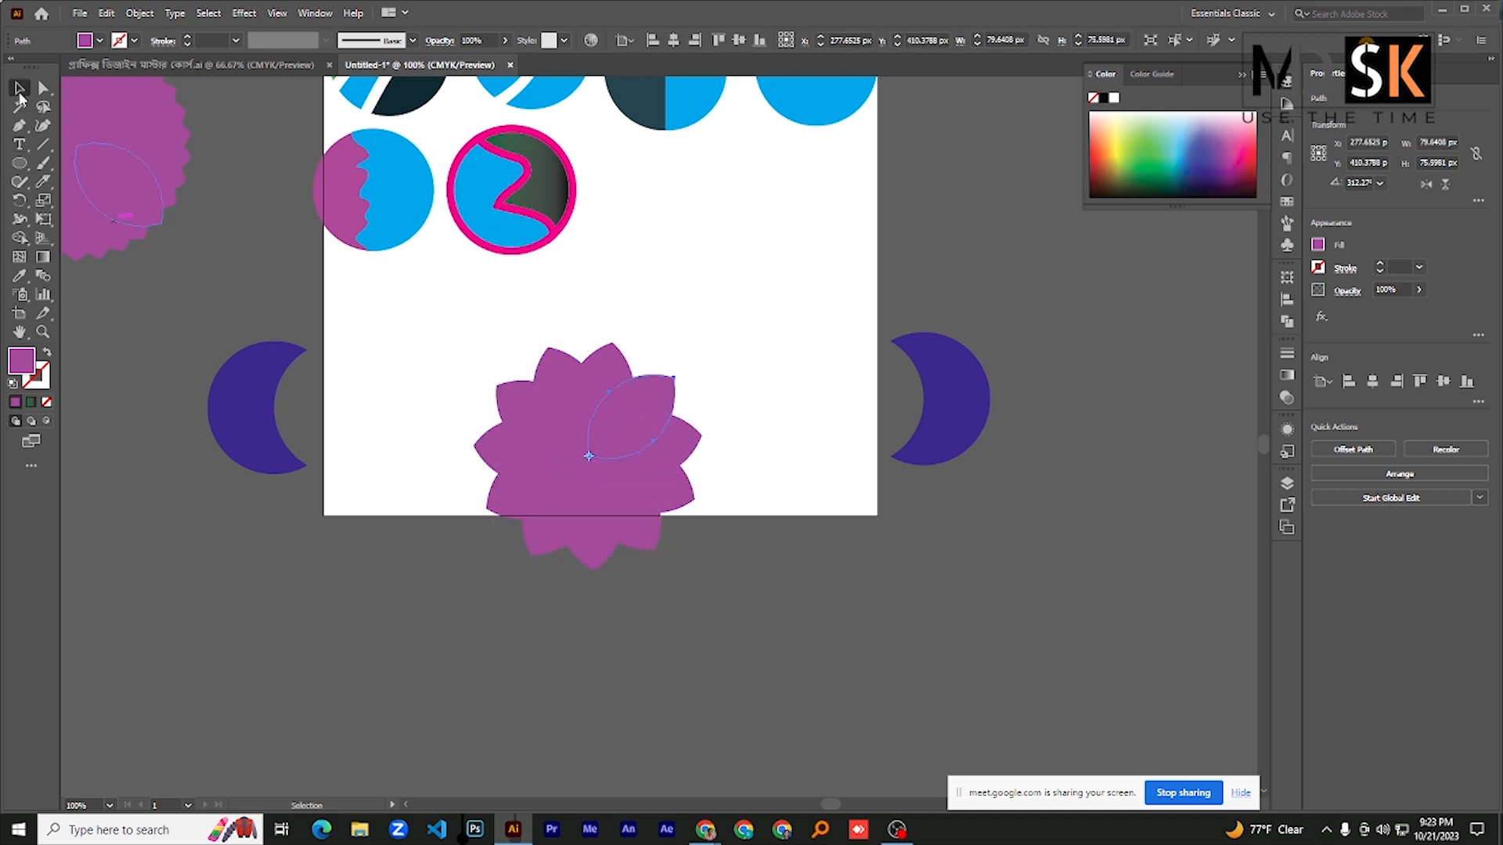
drag(436, 346, 712, 593)
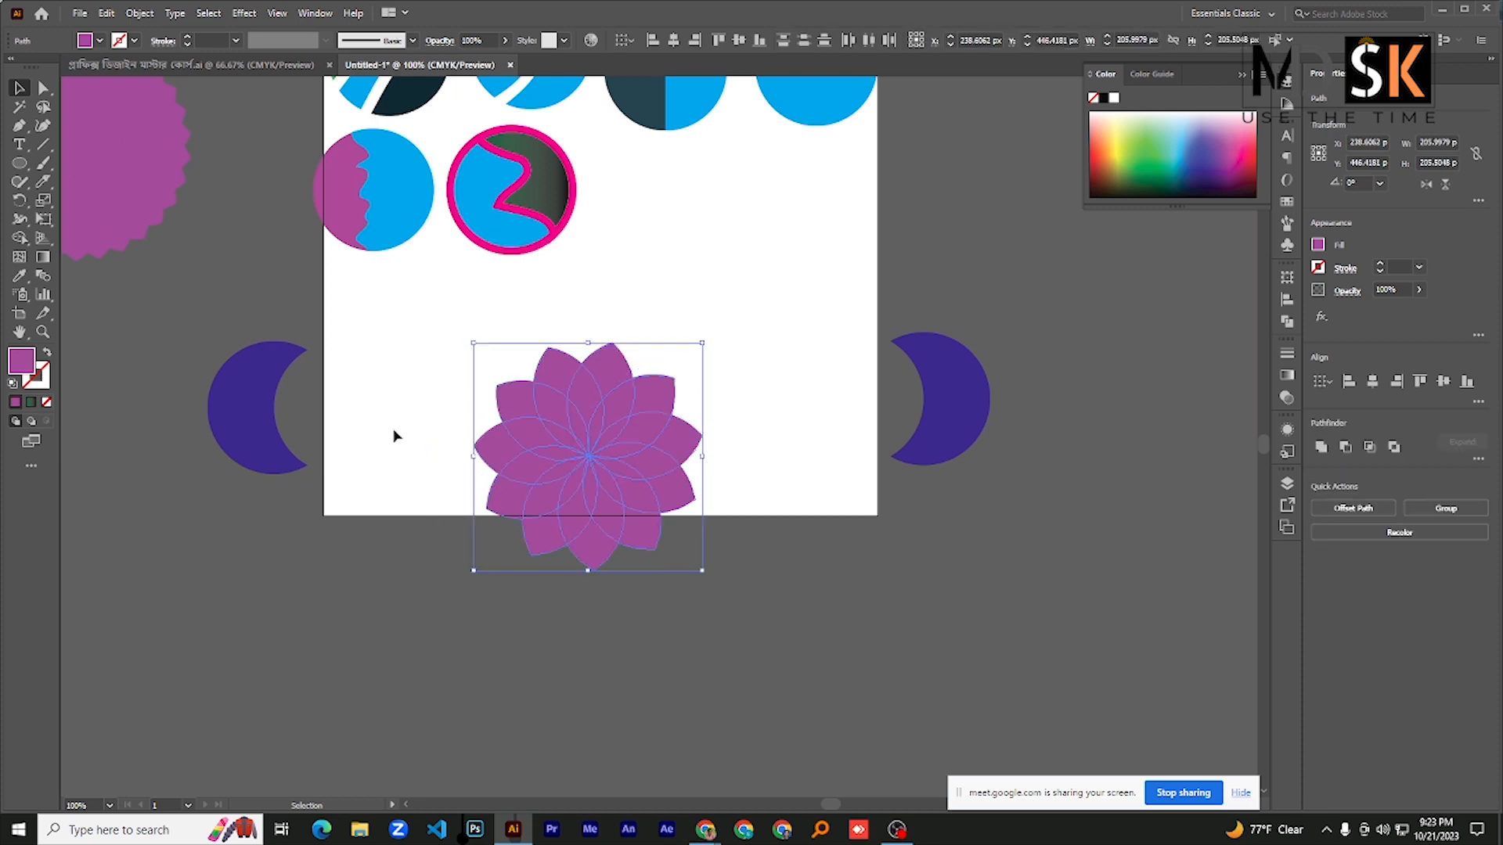
click(19, 237)
click(67, 237)
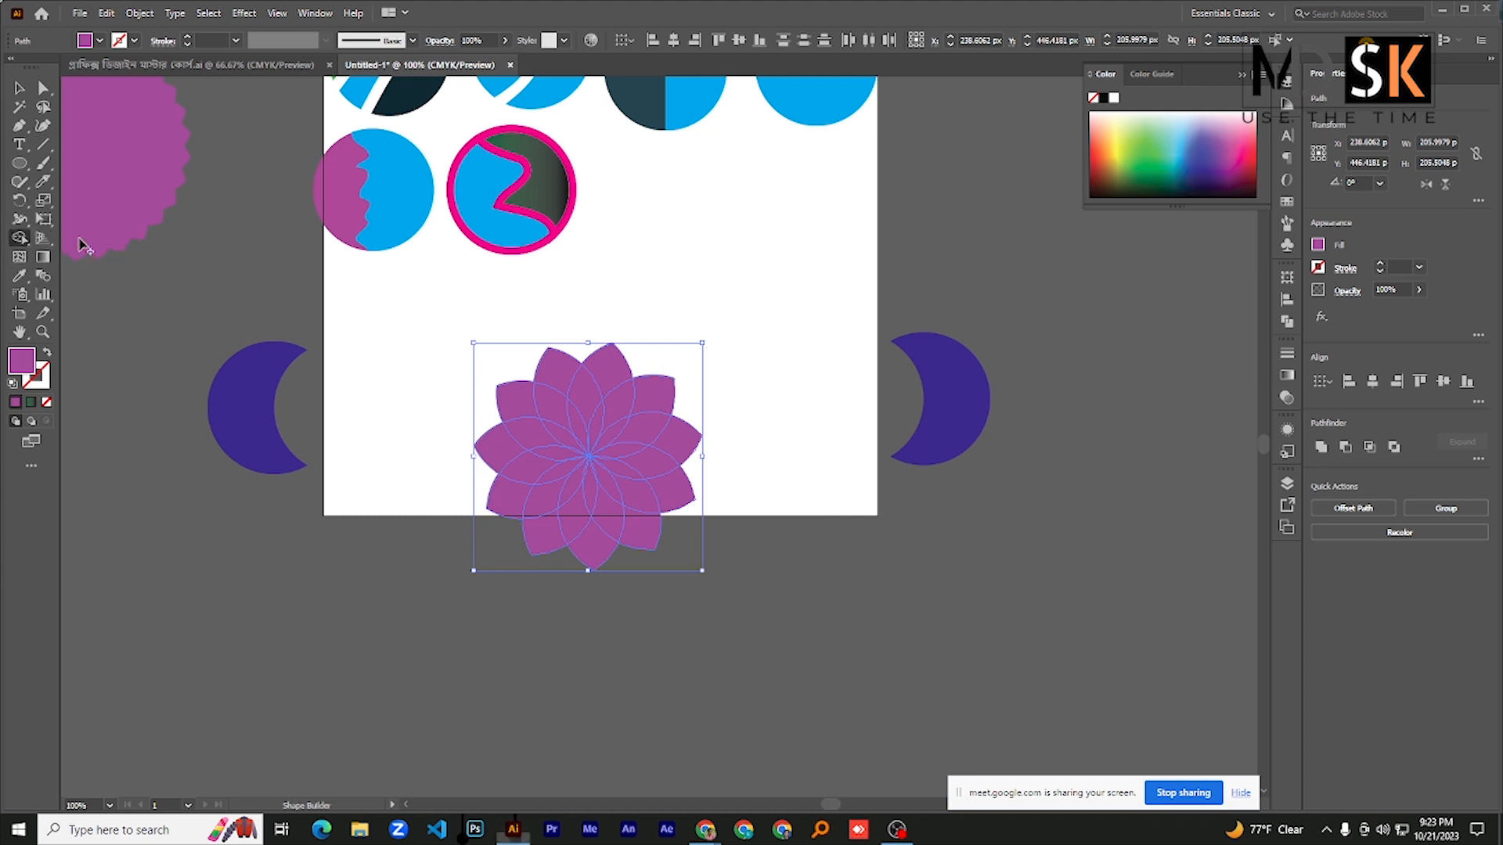
double_click(24, 362)
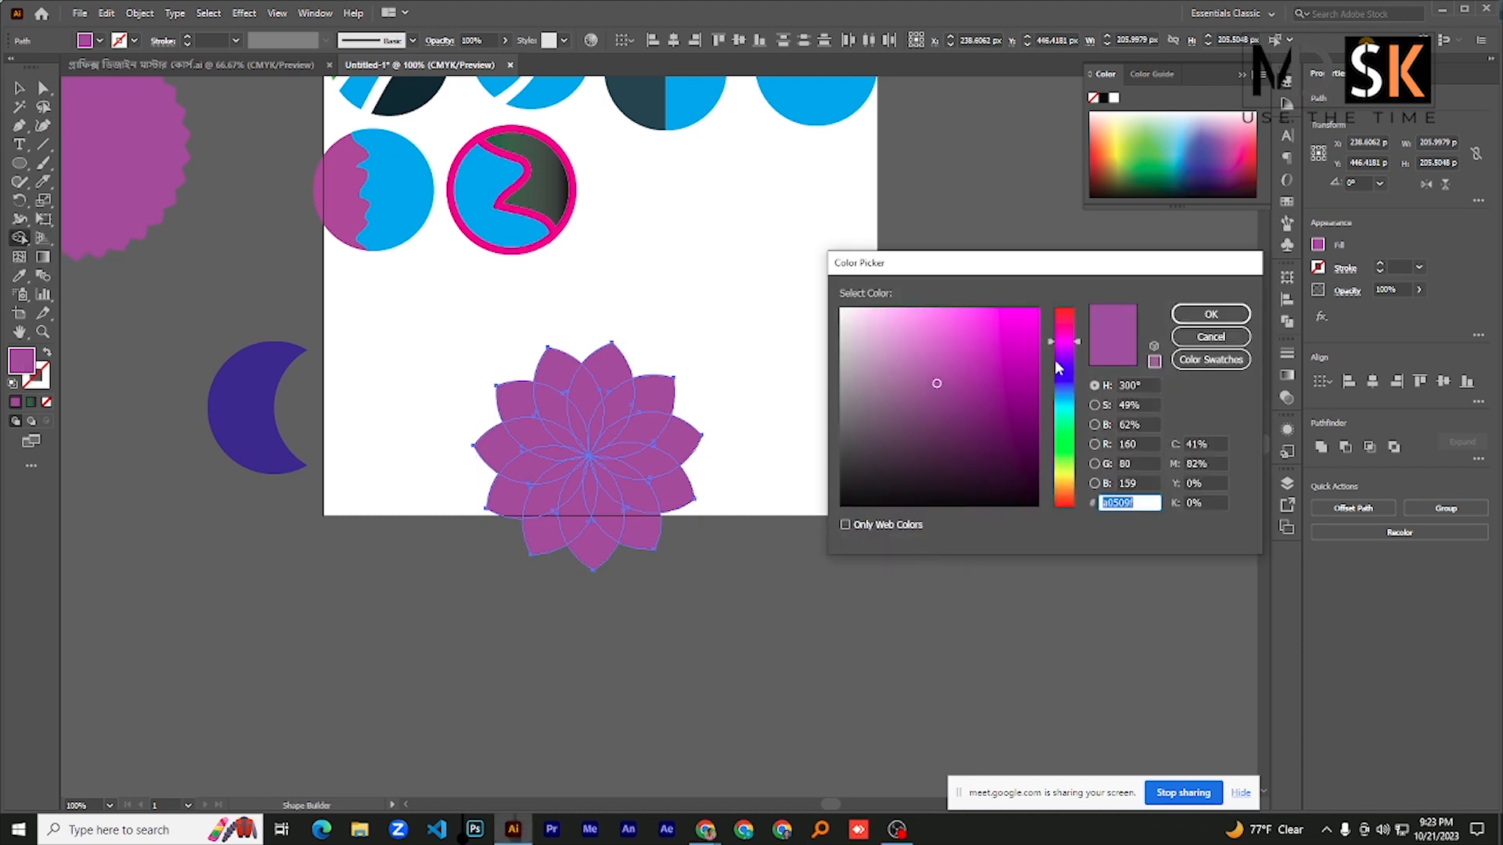
click(1058, 368)
click(1021, 324)
click(1210, 314)
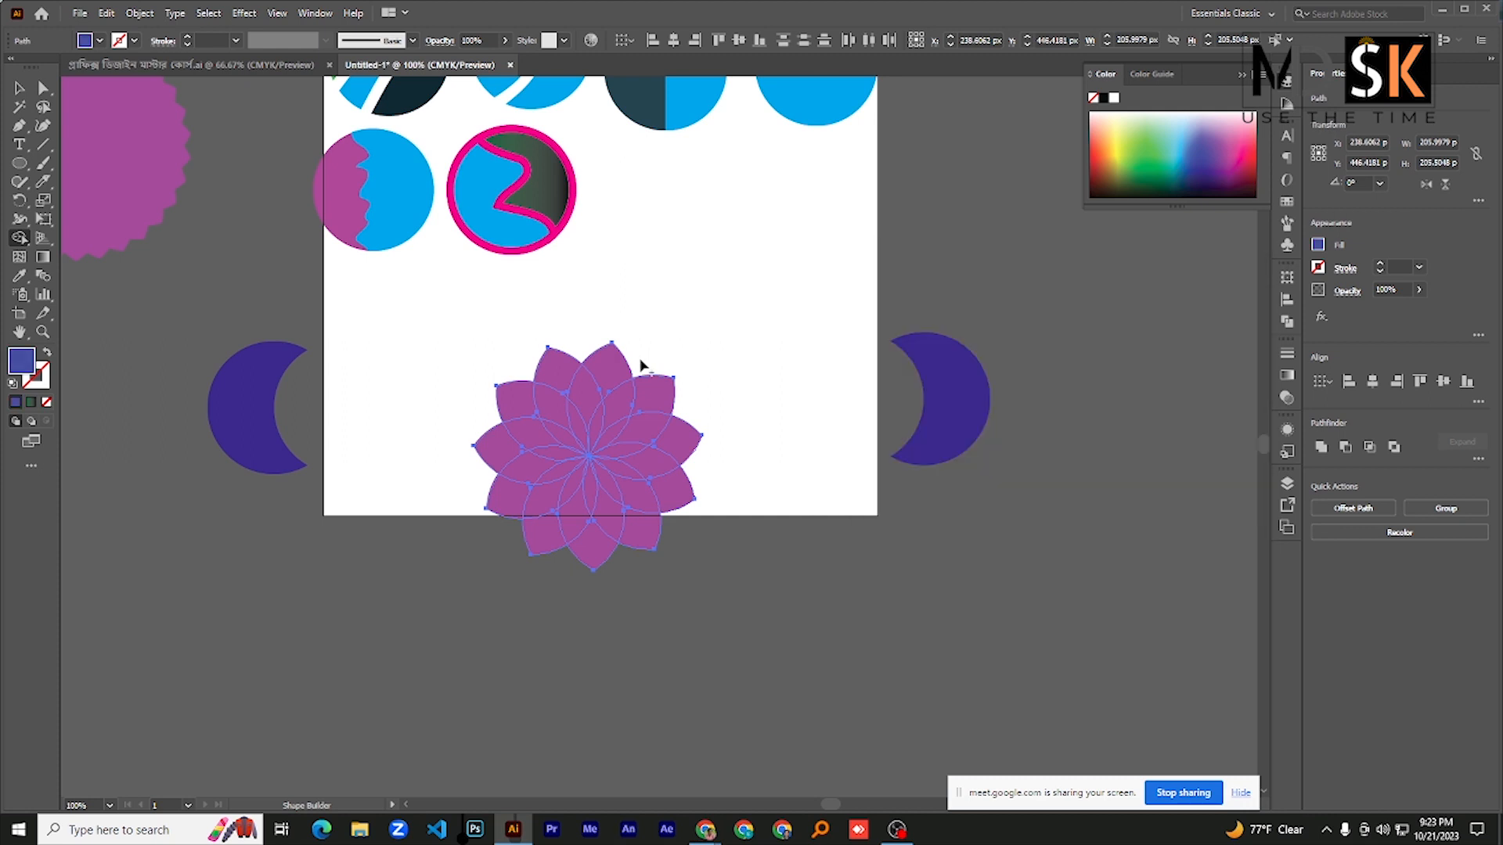
- Recolor the middle-ring overlap segments blue with Shape Builder, from the flower's upper left clockwise around to its bottom
click(558, 403)
click(586, 401)
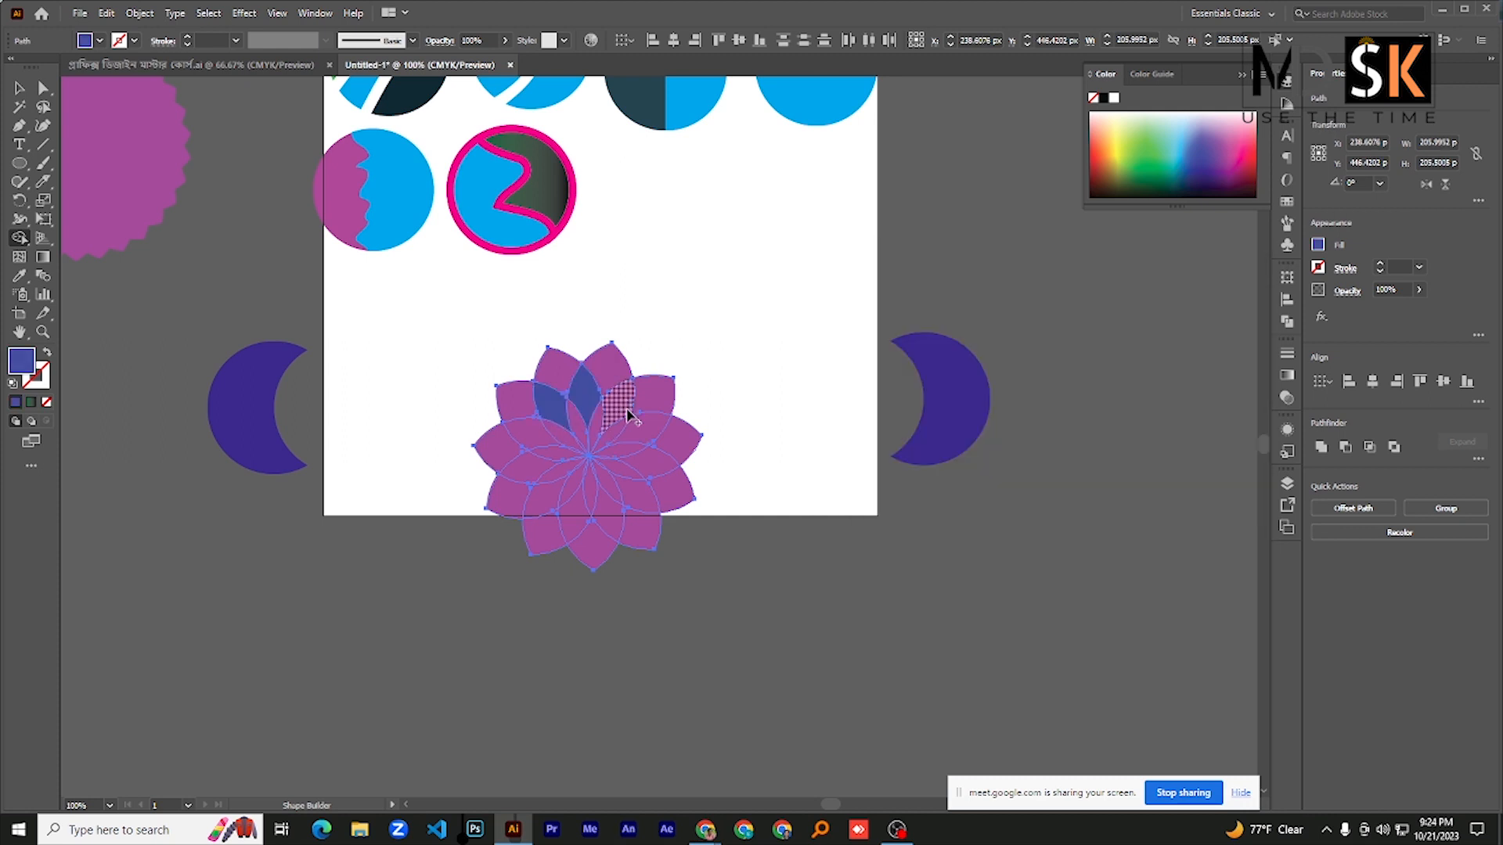
click(627, 414)
click(646, 429)
click(662, 460)
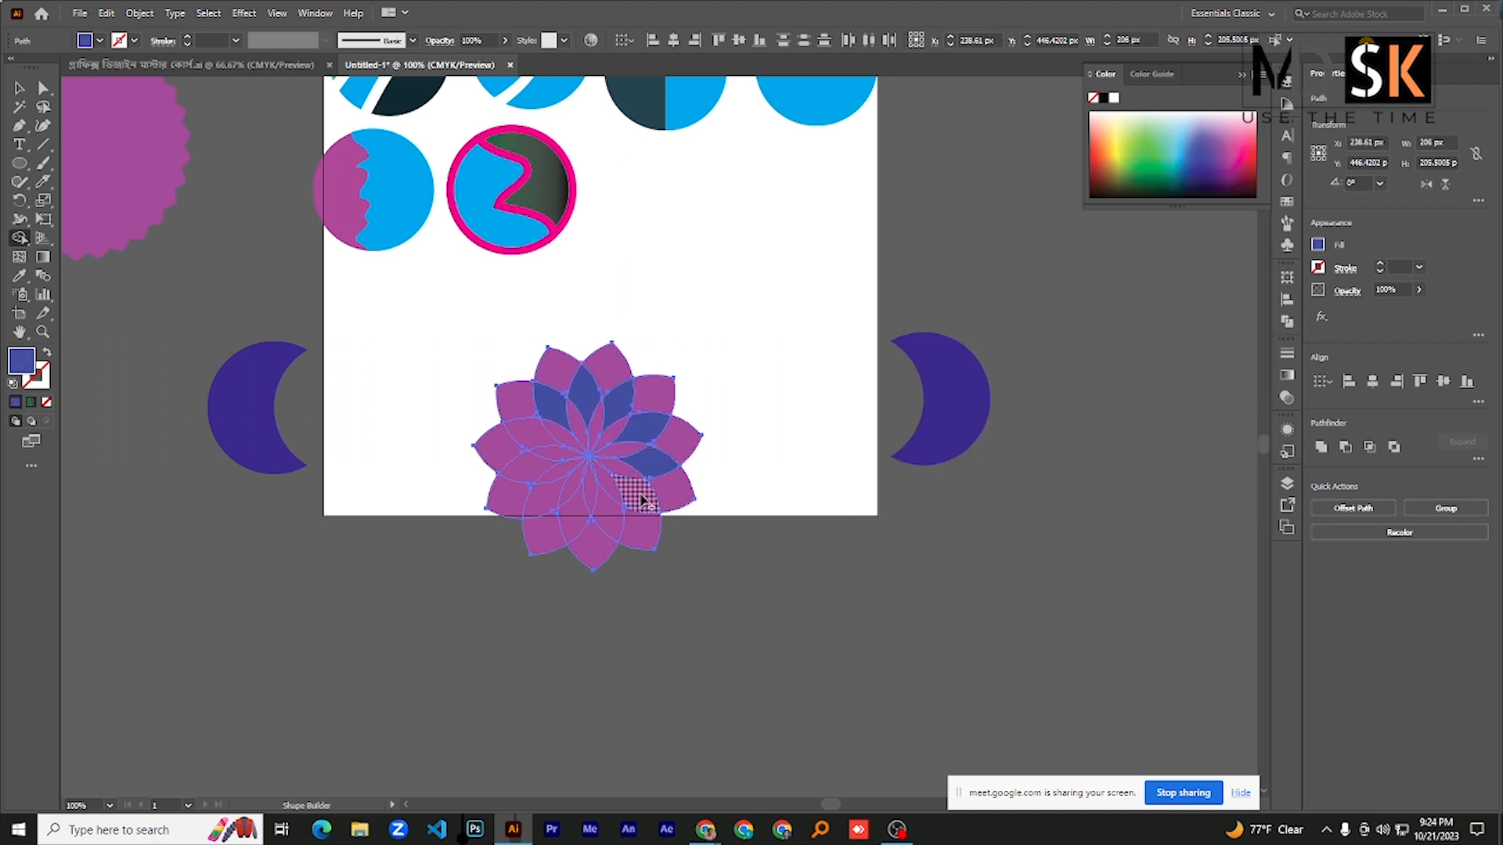
click(640, 500)
click(607, 513)
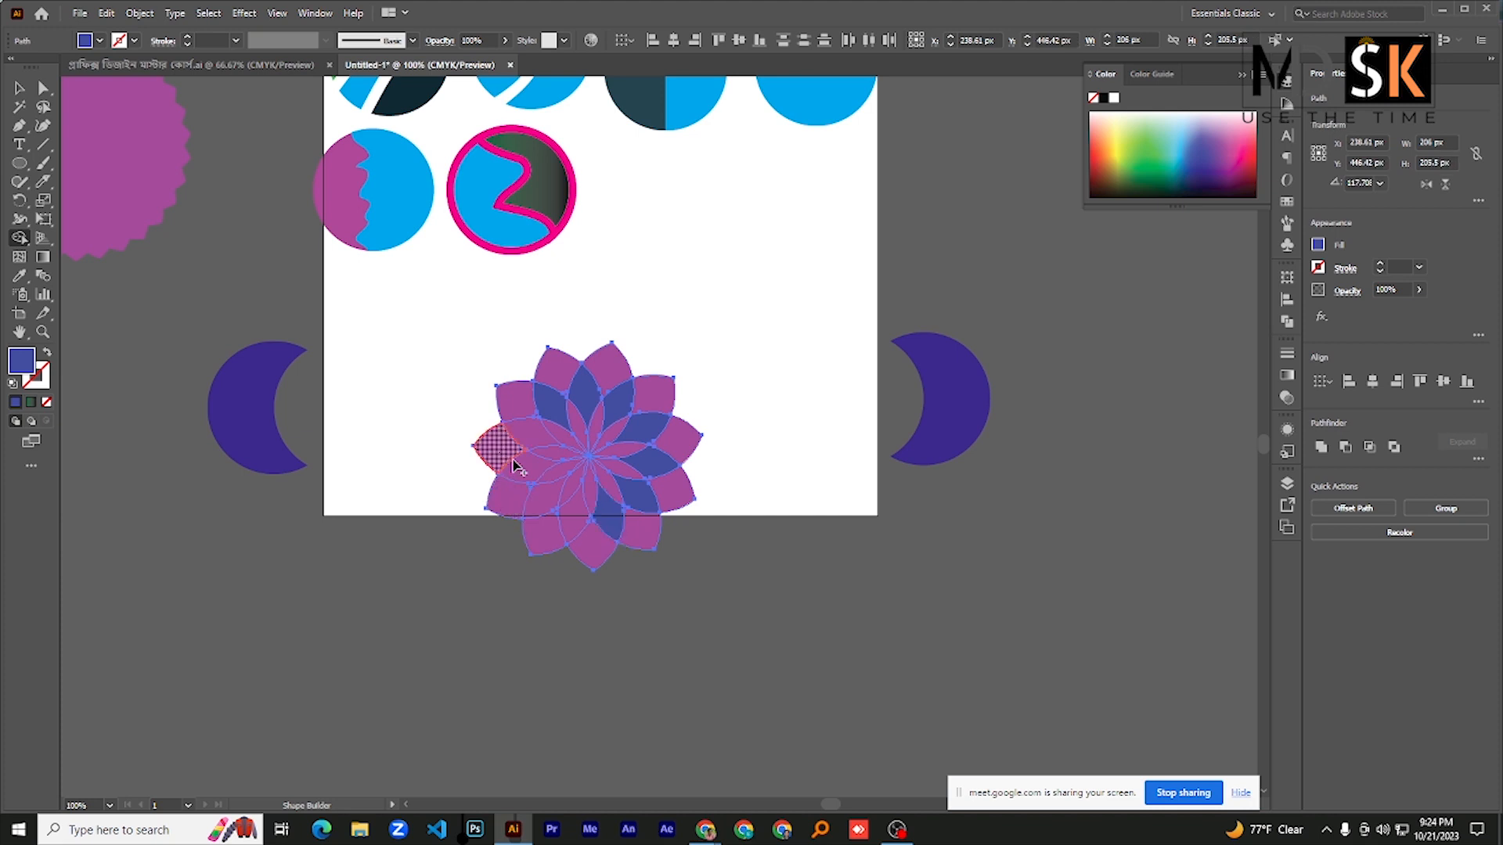
click(512, 464)
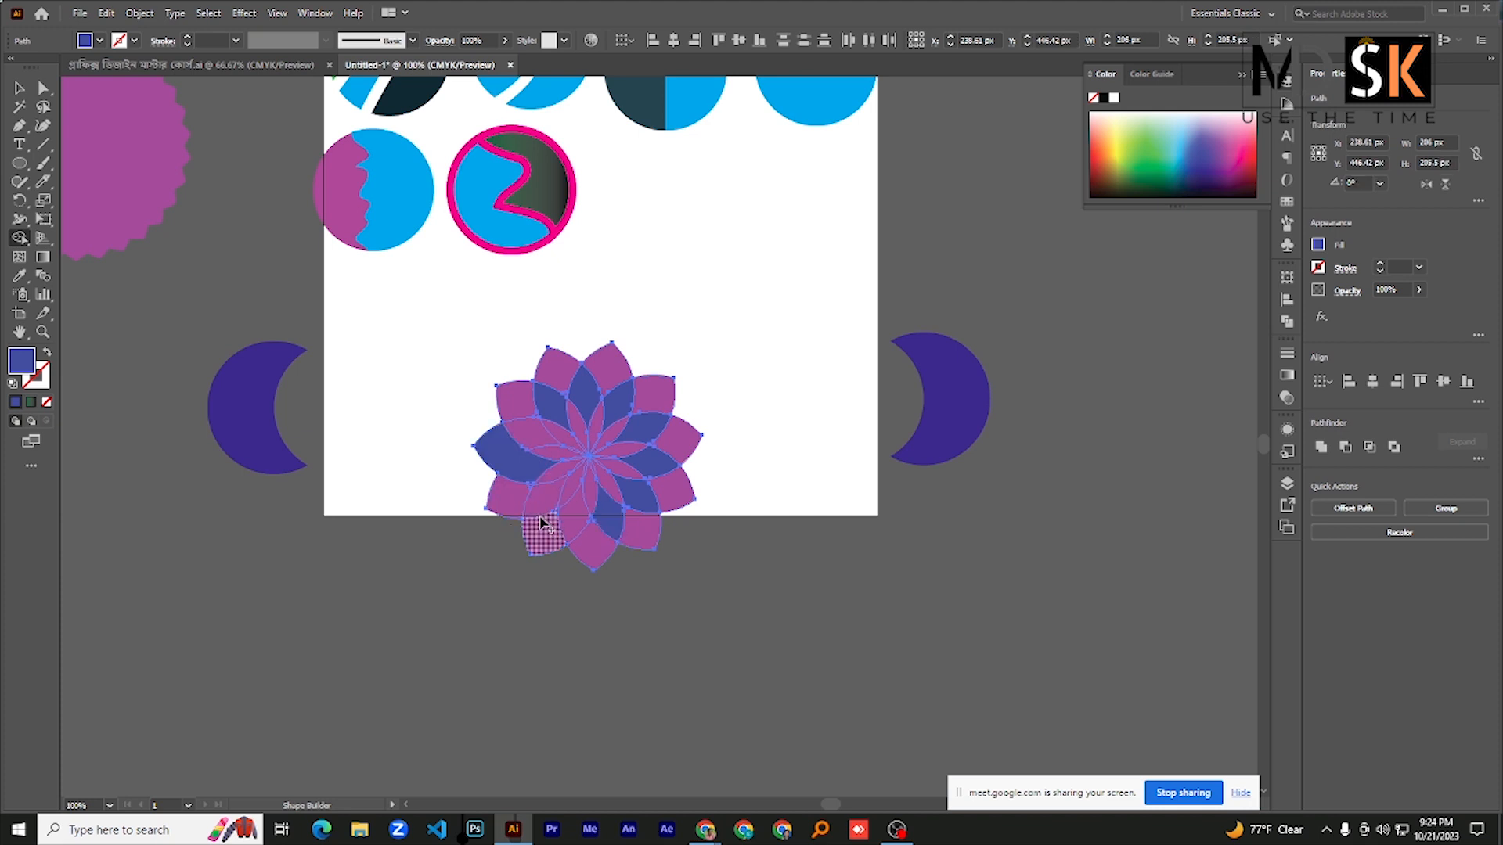
click(567, 523)
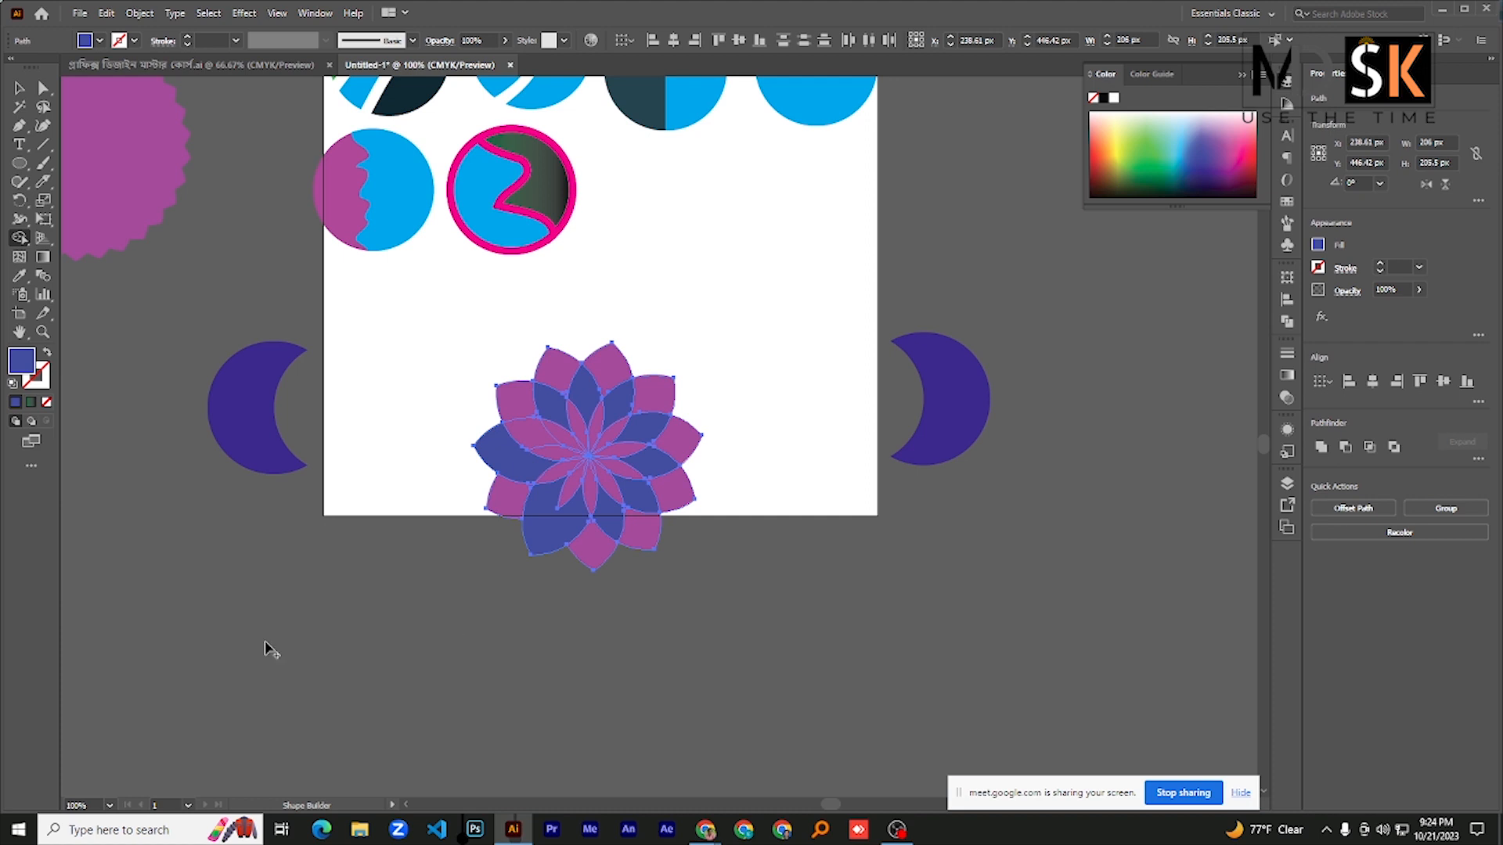
key(ctrl+z)
key(ctrl+z)
key(ctrl+z)
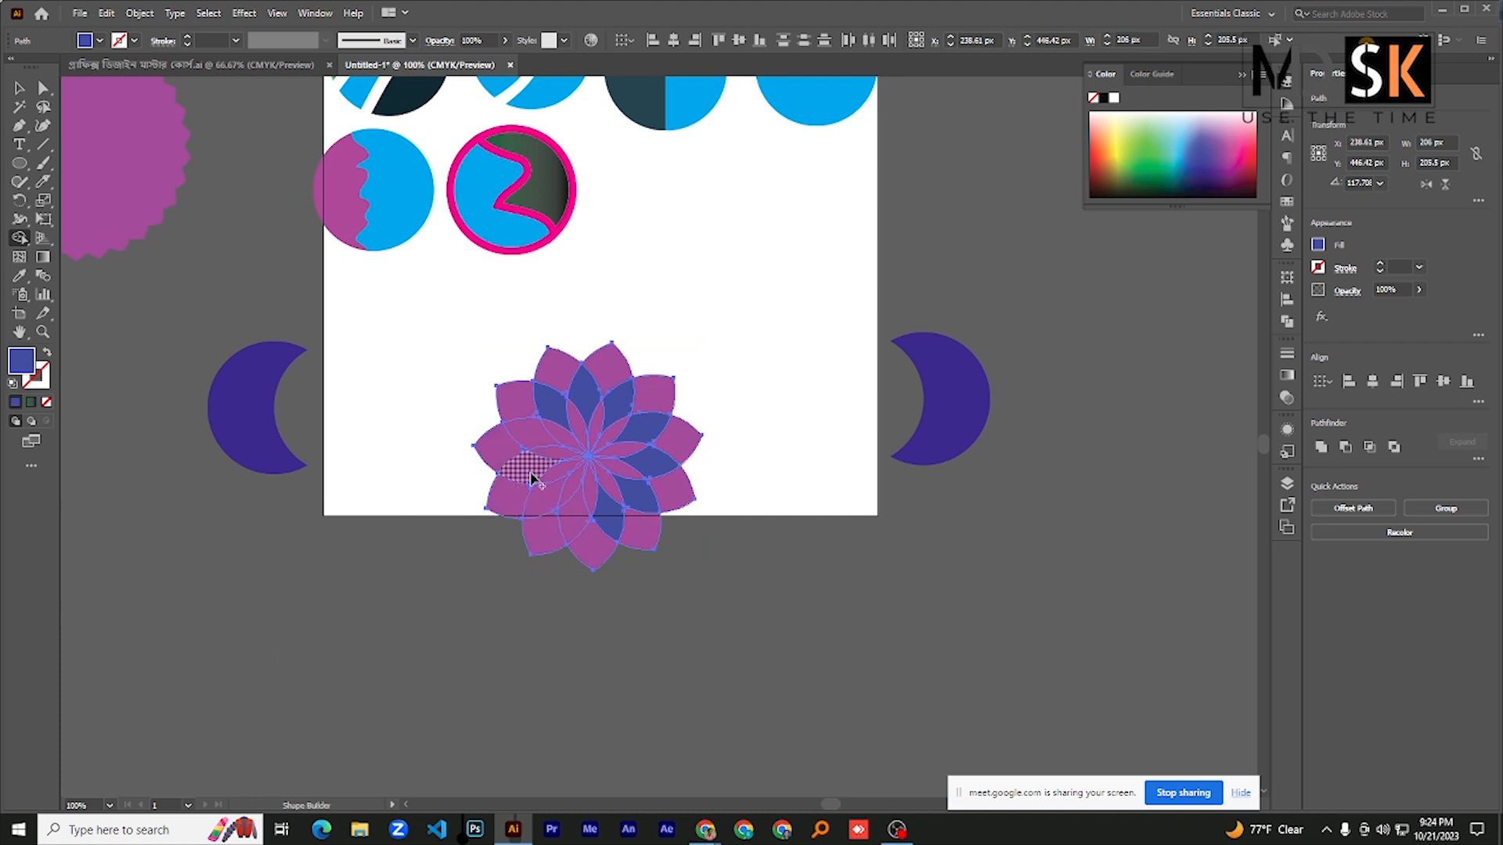
- Recolor the remaining middle-ring overlap segments on the flower's left and lower left blue, completing the blue ring
click(529, 465)
click(527, 438)
click(542, 502)
click(570, 518)
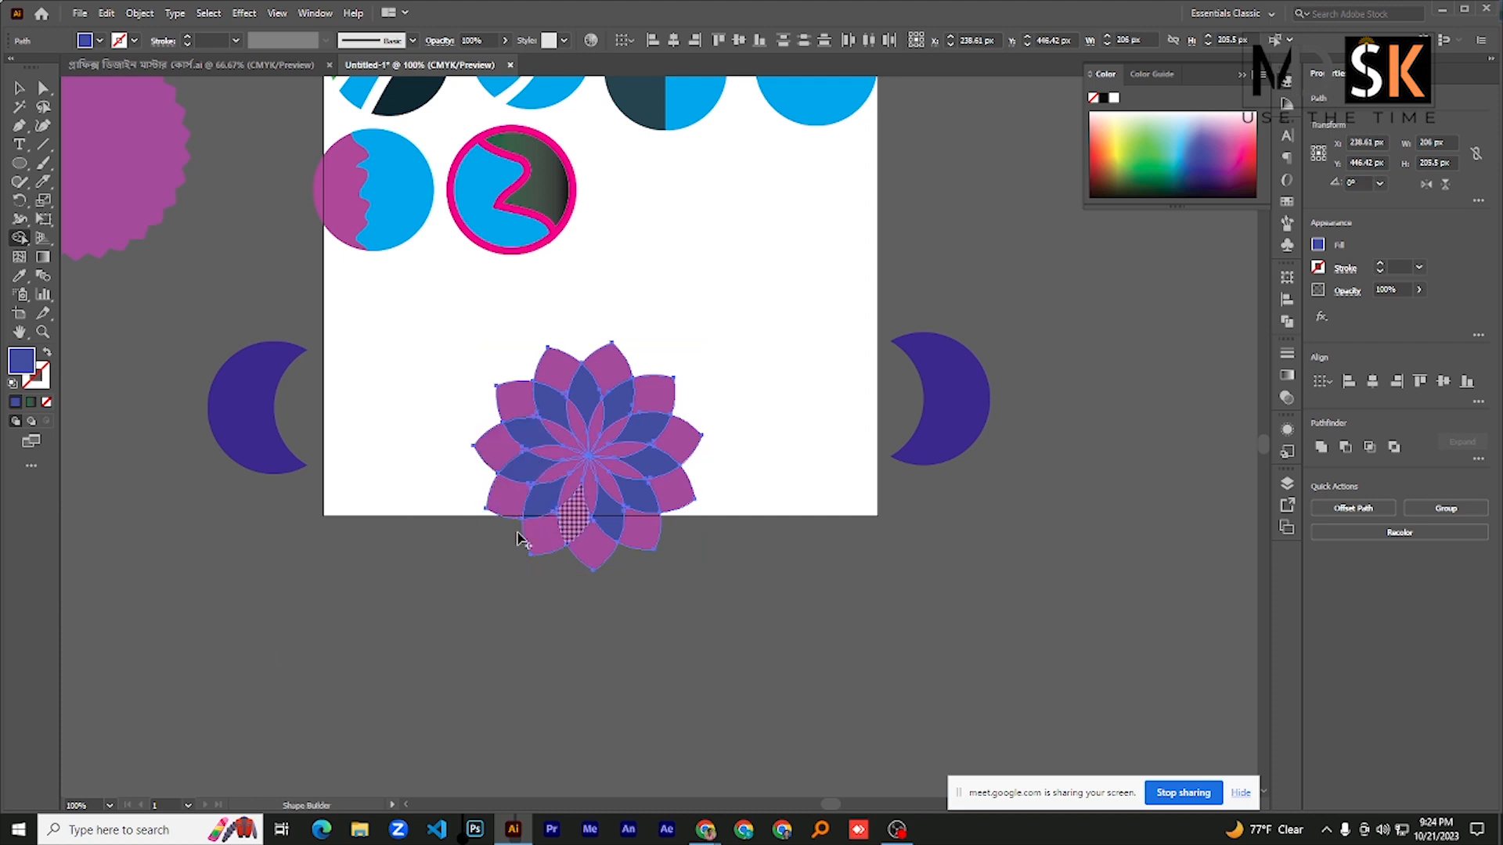
- Set the fill to bright green (RGB 43, 255, 6) and recolor all the flower's outer petal tips with Shape Builder
double_click(22, 366)
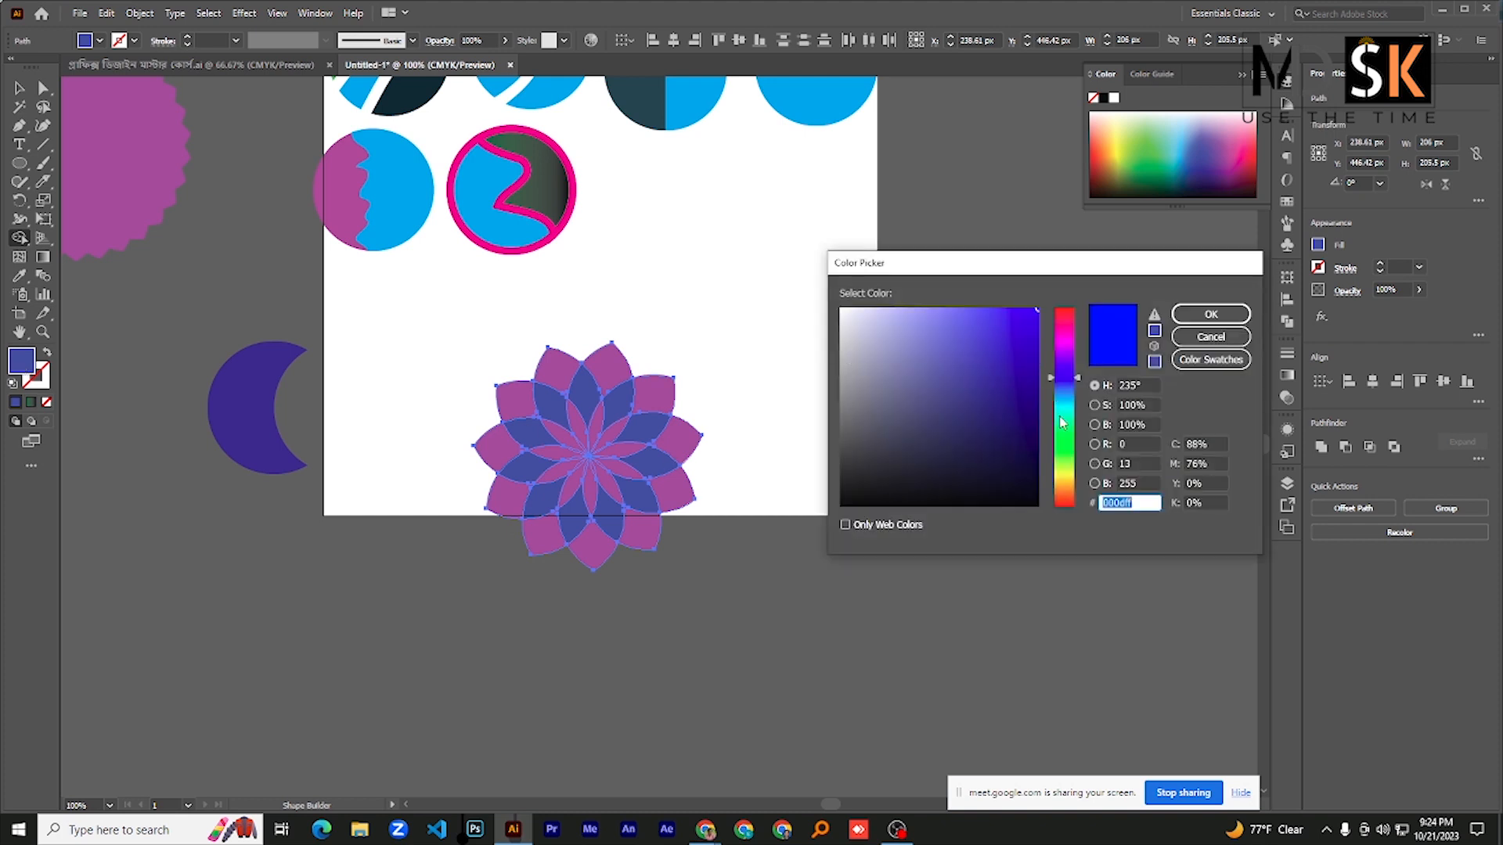
mouse_move(1063, 442)
mouse_down()
mouse_move(1062, 474)
mouse_move(1061, 446)
mouse_up()
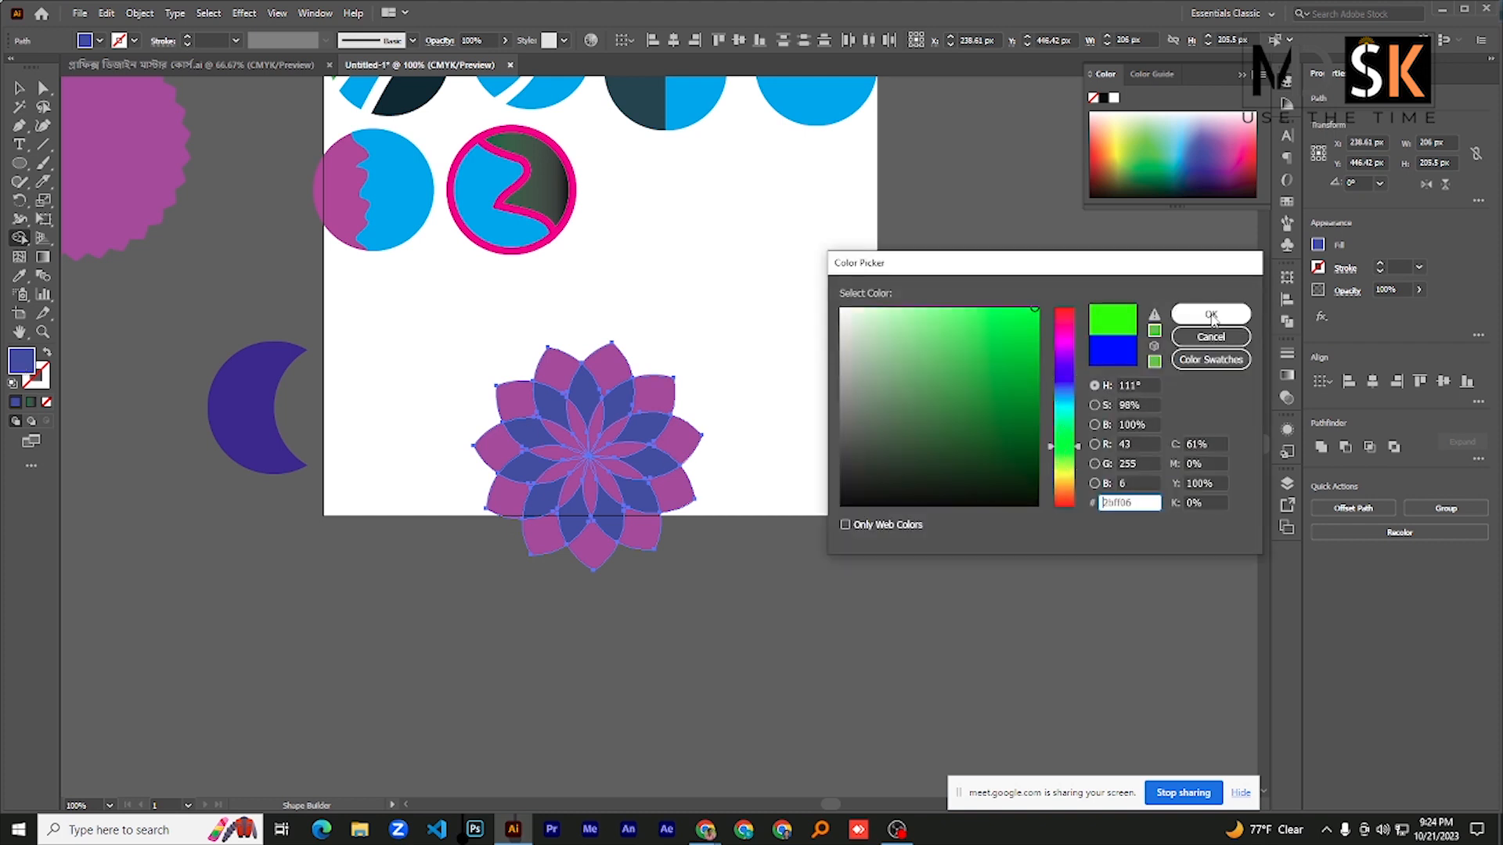
click(1214, 314)
click(654, 399)
click(682, 438)
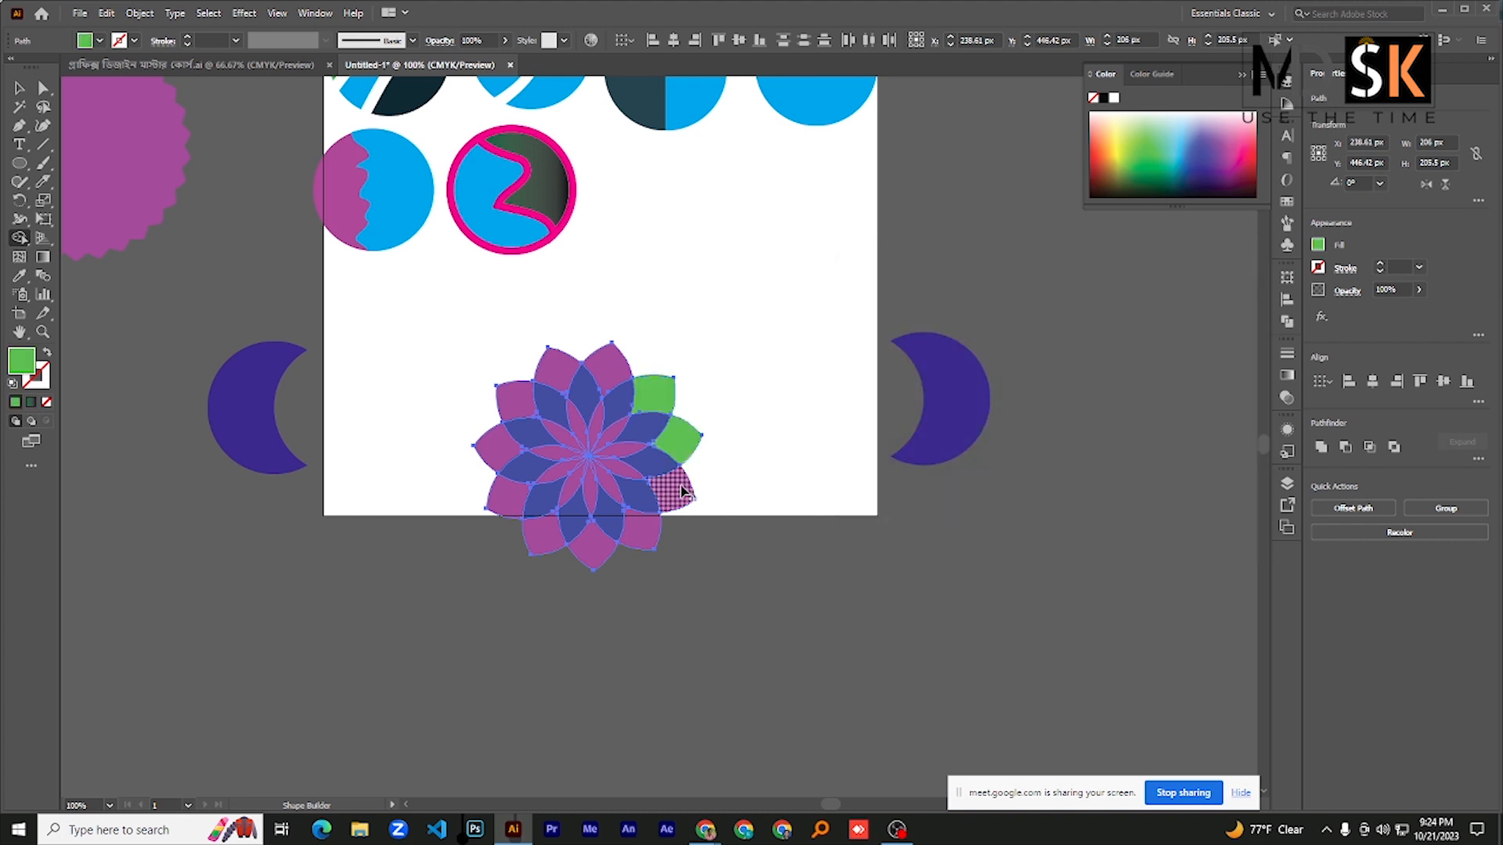
click(677, 489)
click(645, 529)
click(595, 557)
click(545, 540)
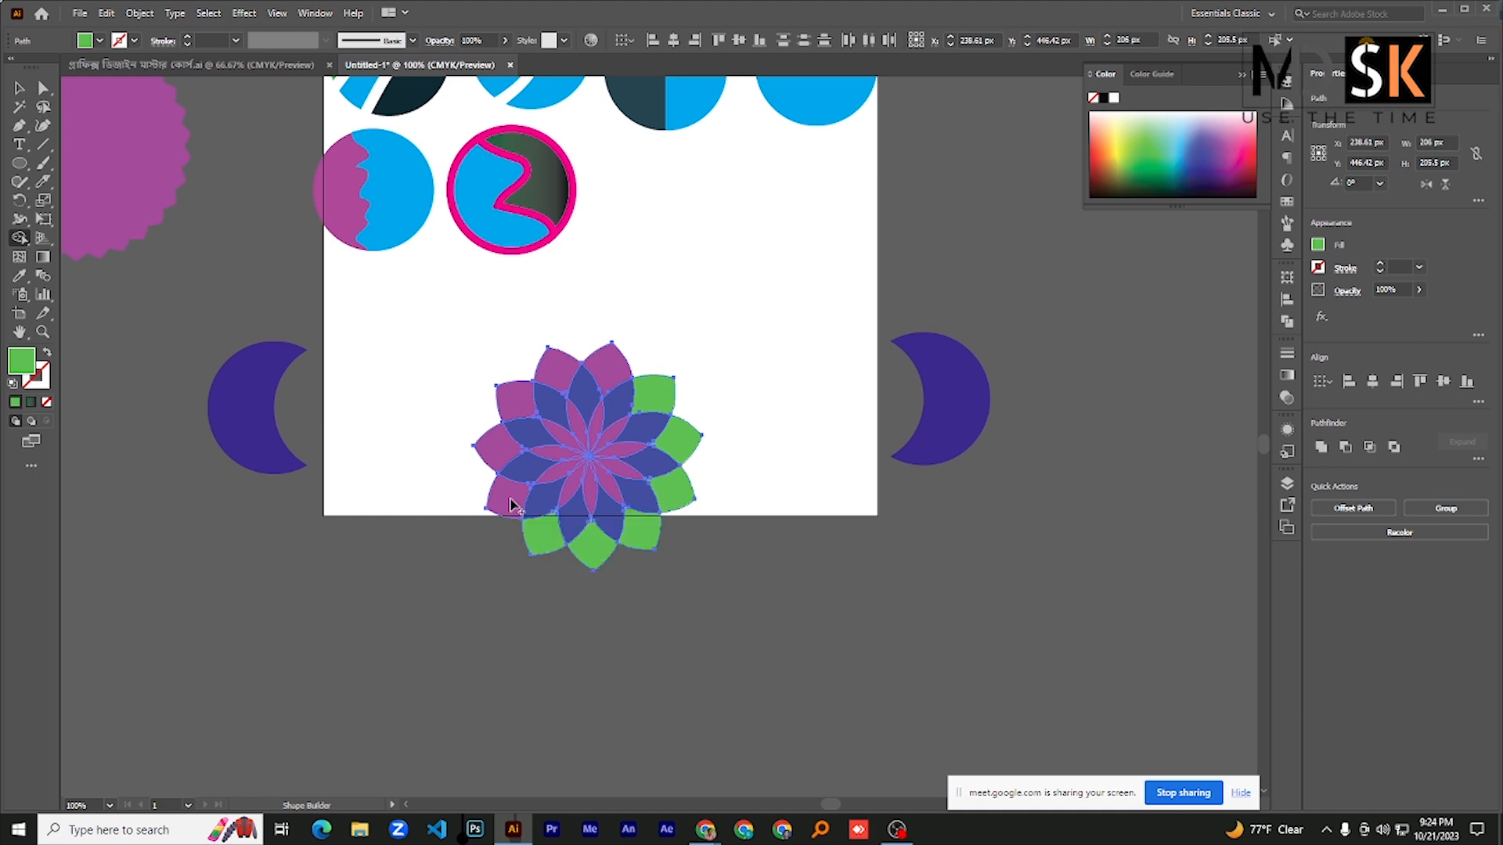
click(507, 495)
click(494, 442)
click(513, 403)
click(557, 366)
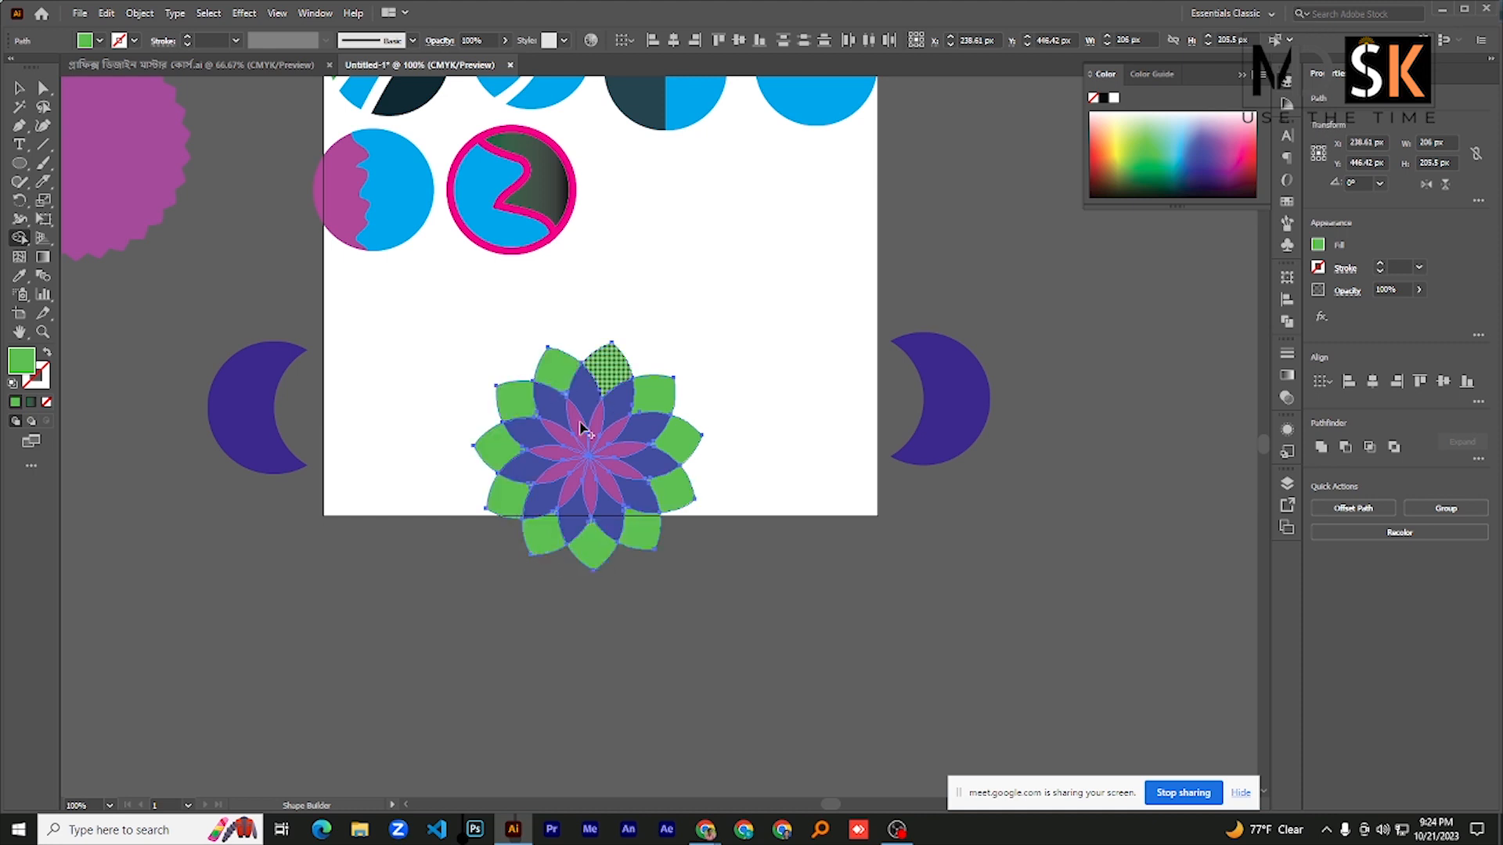
click(606, 364)
- Select all pieces of the green, blue and purple flower and group them
click(19, 88)
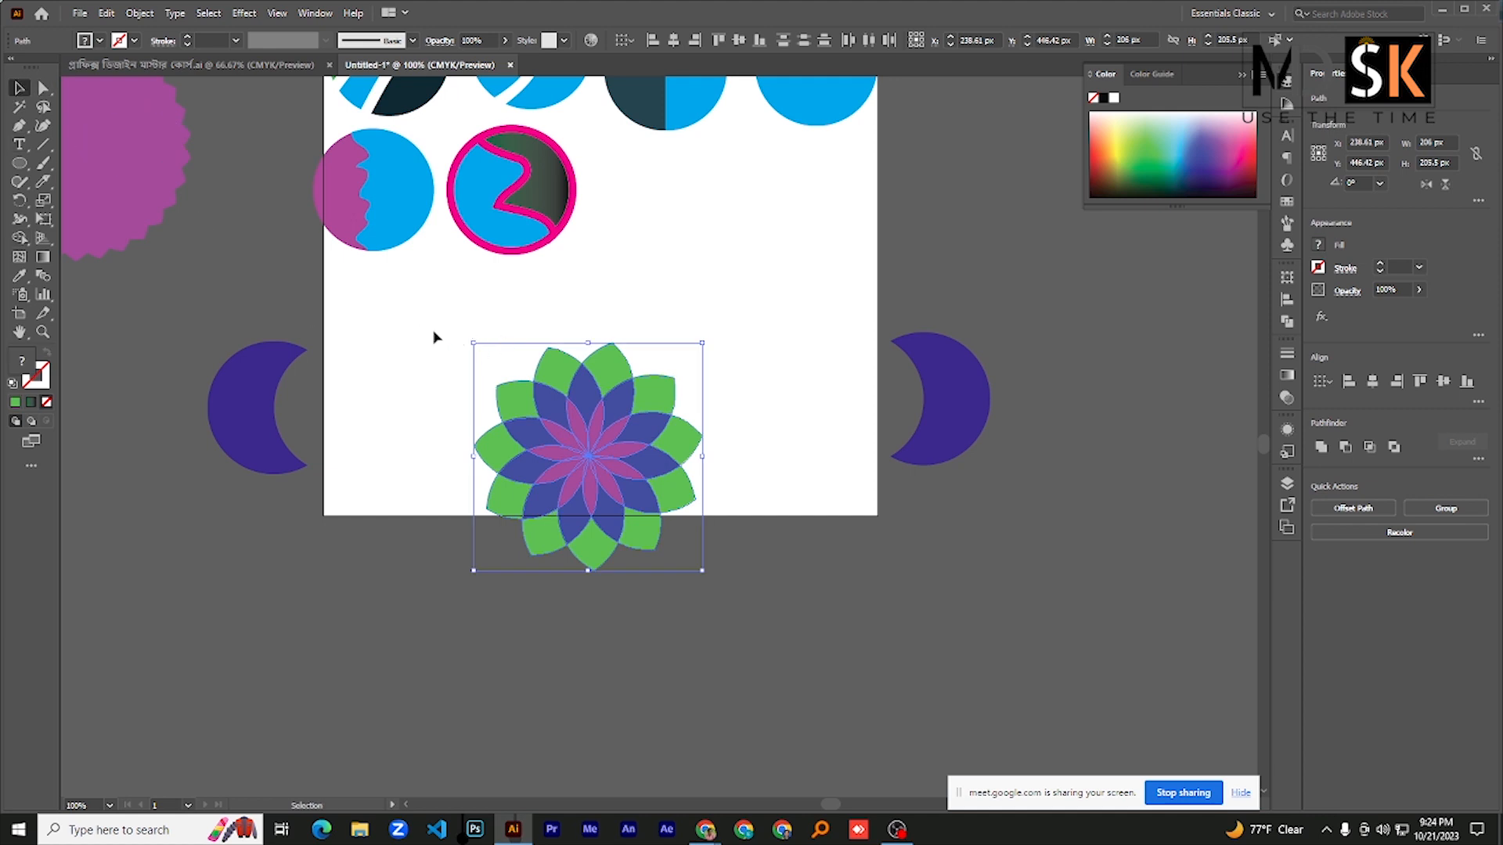
drag(432, 331, 766, 604)
key(a)
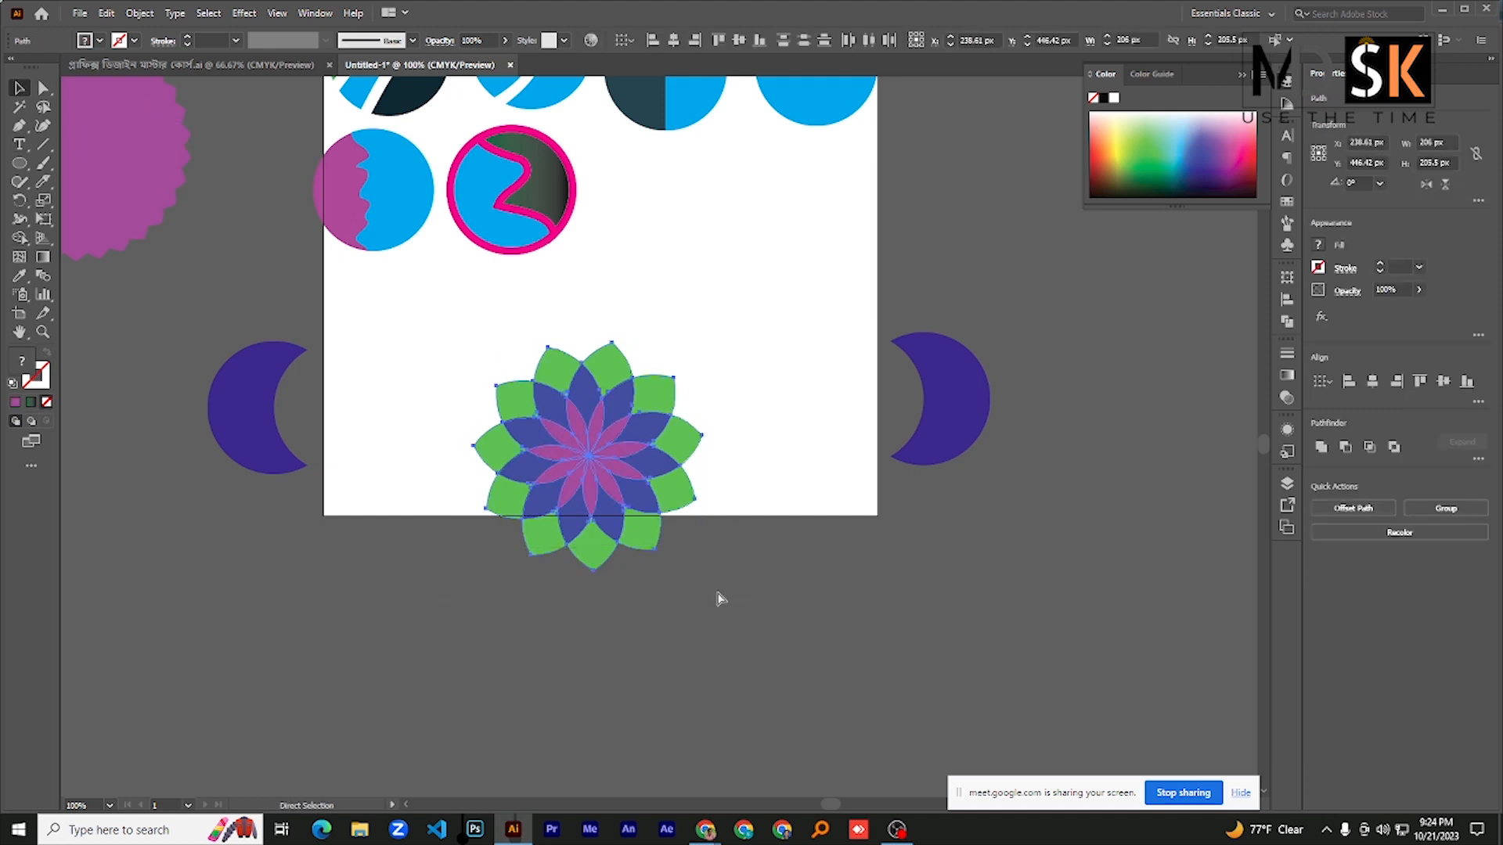
key(ctrl+g)
key(v)
- Place three overlapping copies of the grouped flower in a column to the right of the artboard
drag(580, 455, 1031, 304)
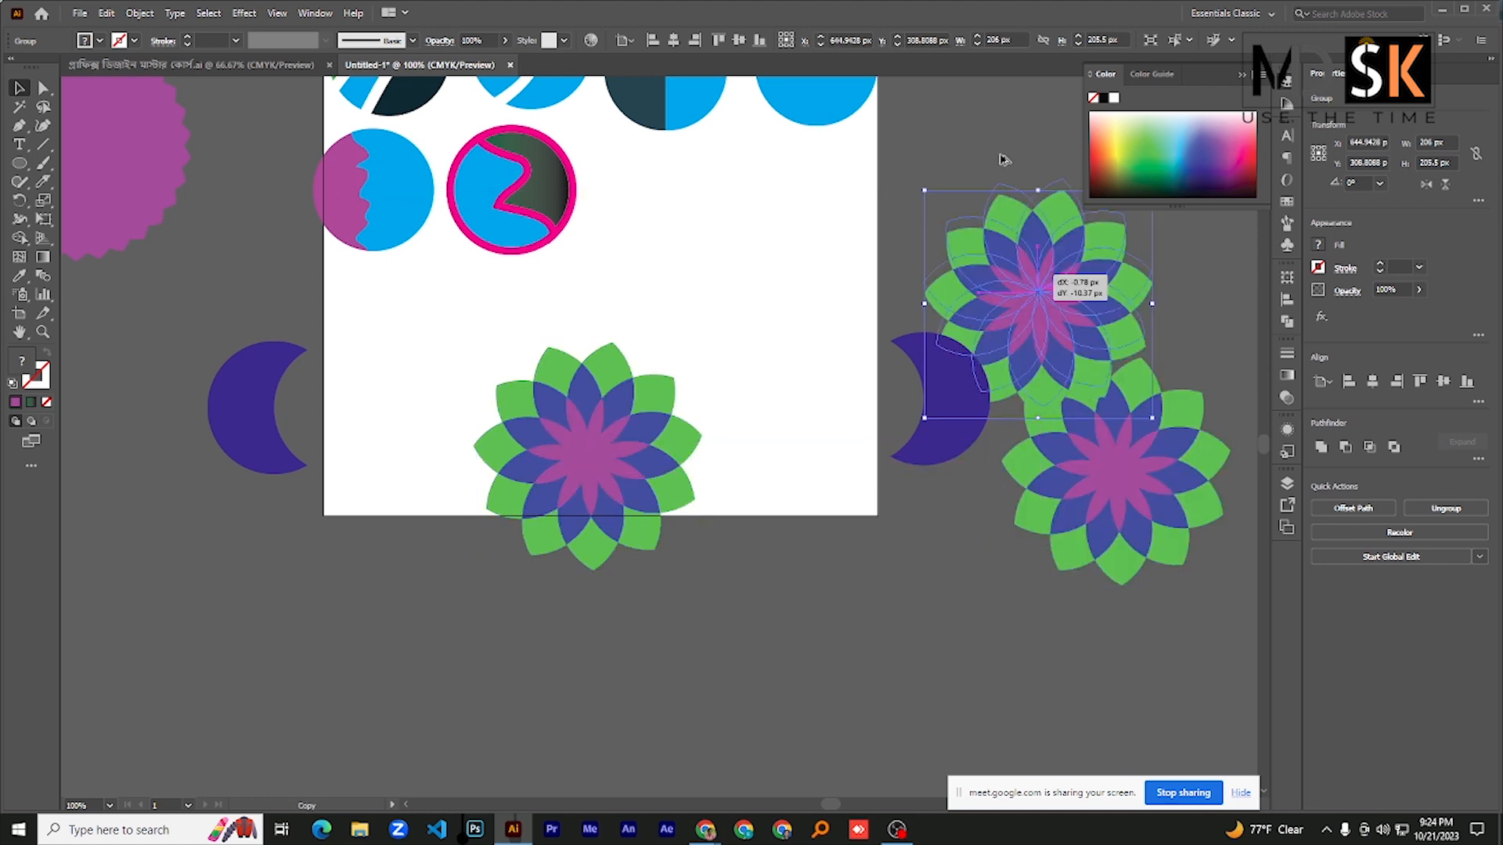
drag(978, 239, 996, 135)
scroll(742, 459, up, 1)
scroll(735, 462, down, 1)
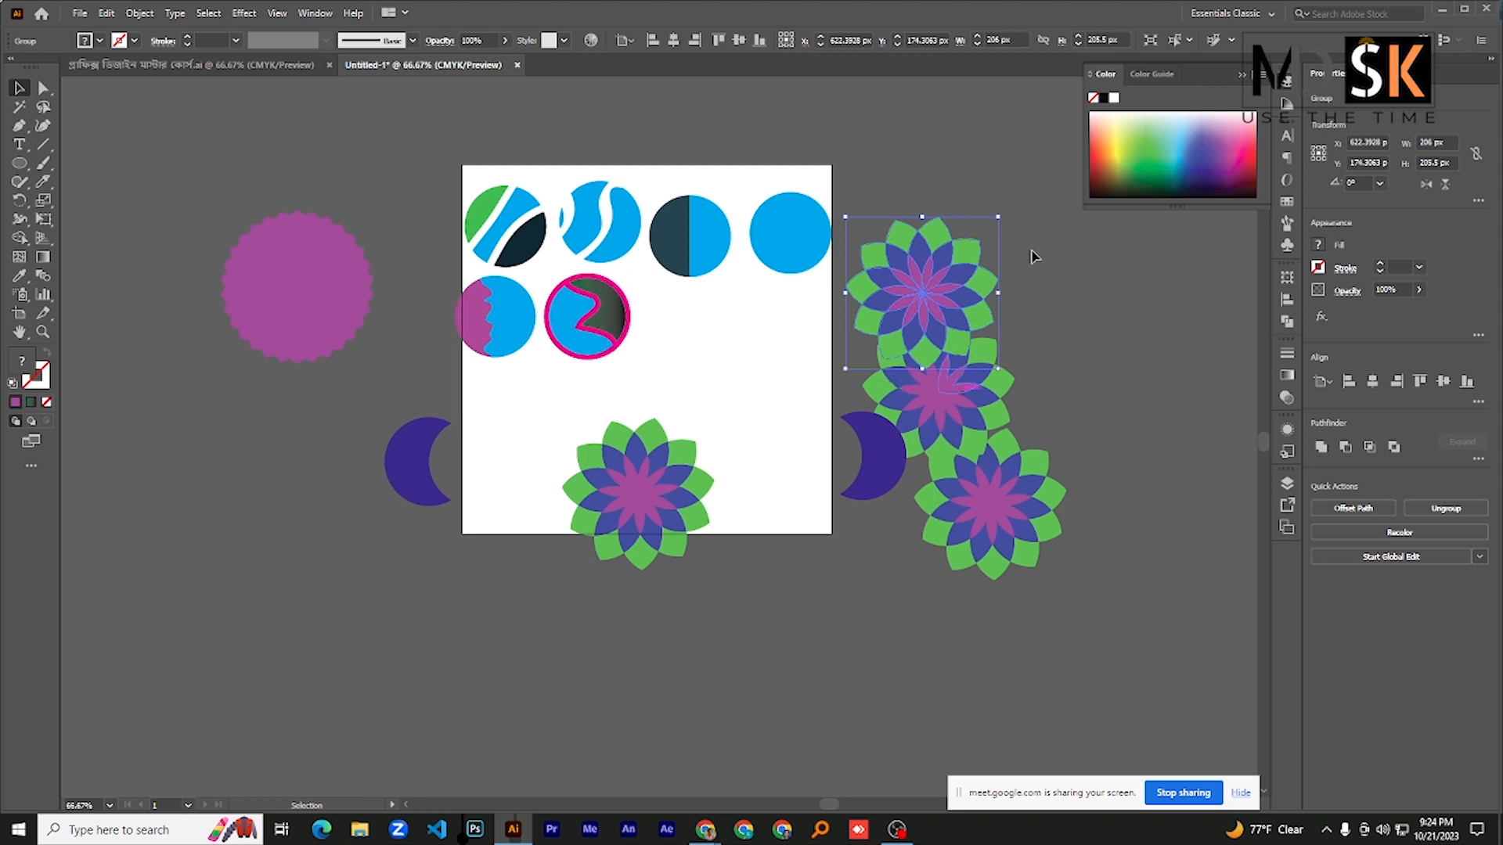
- Move the three flower copies with the adjacent crescent to the artboard's lower left, and the original flower off to its upper left
drag(989, 670, 879, 590)
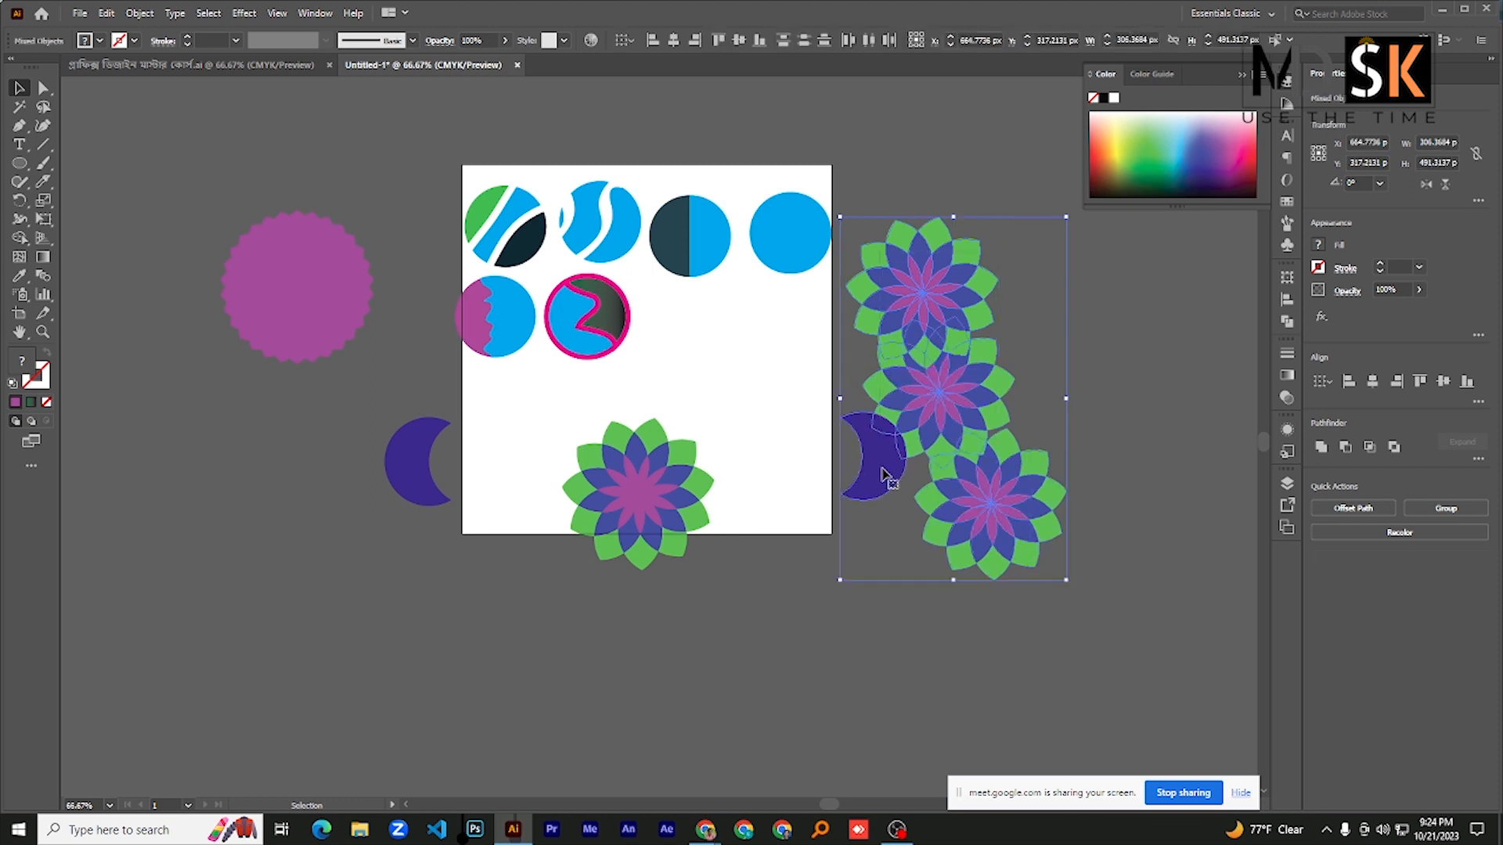
drag(882, 463, 179, 636)
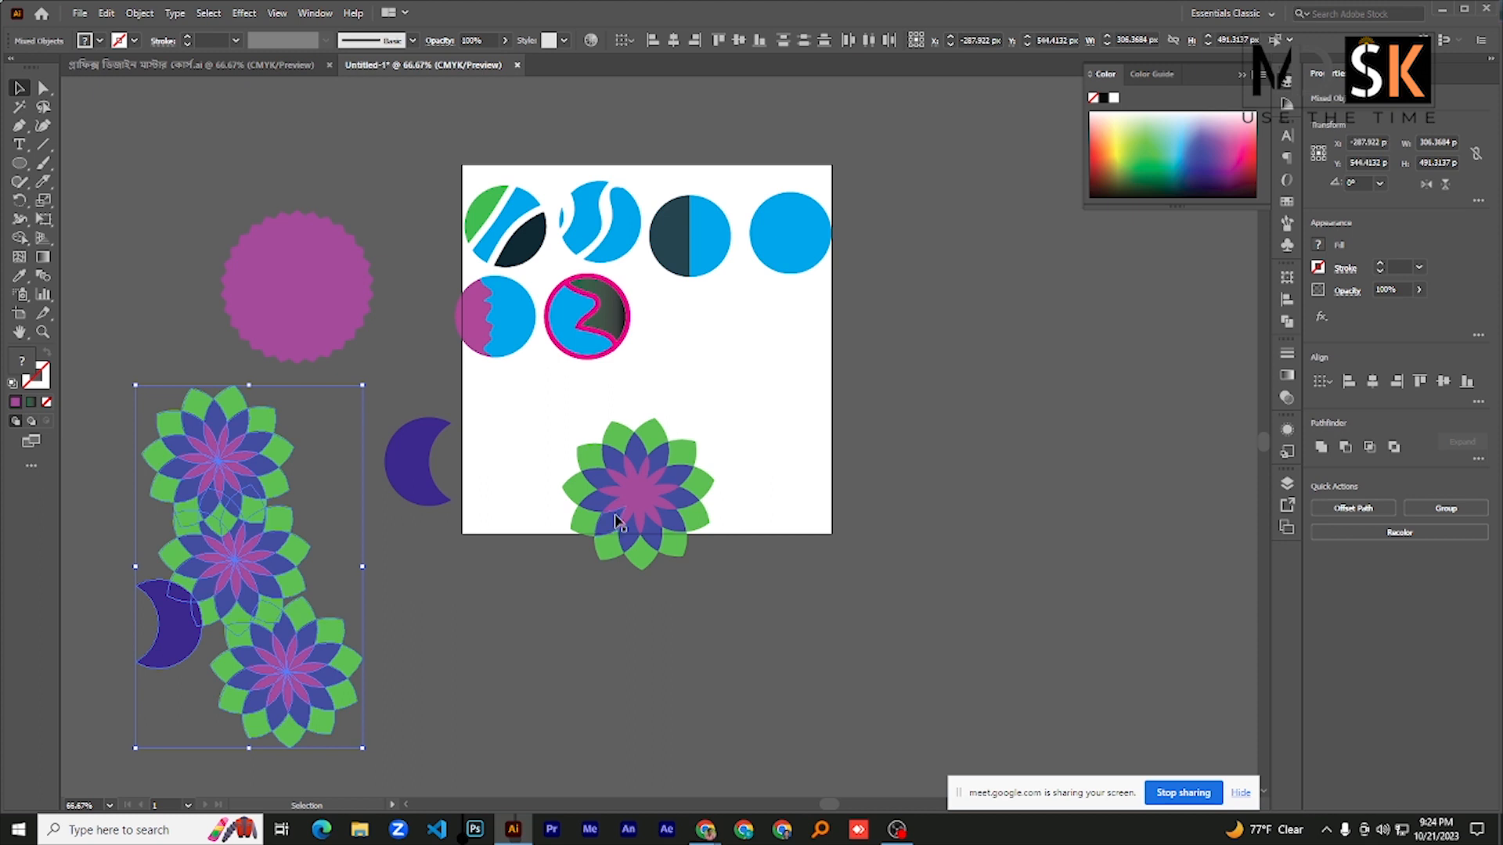
drag(626, 510, 345, 189)
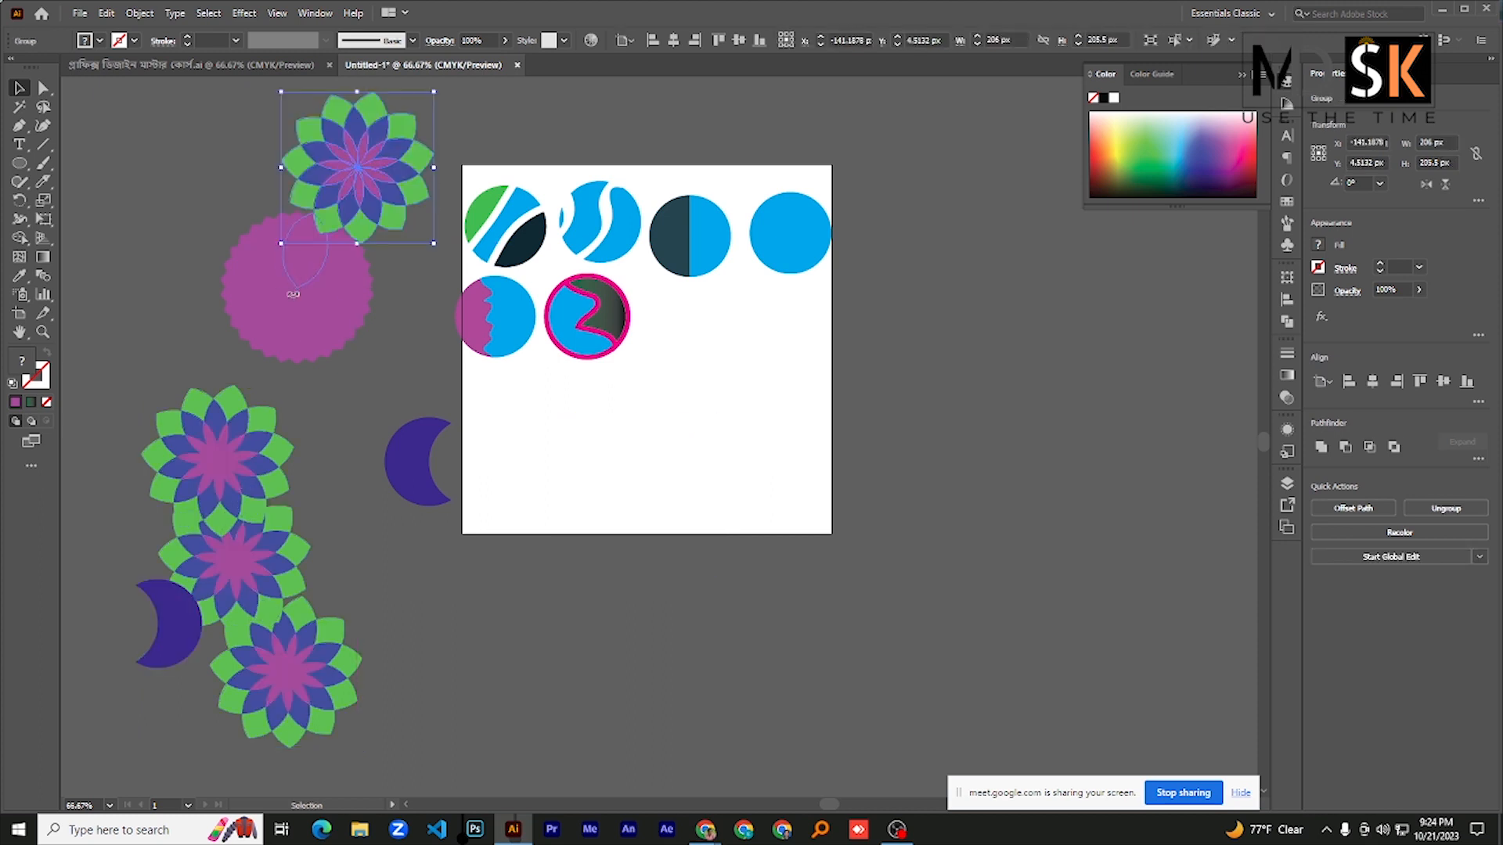
- Select all petals of the purple rosette and shift it slightly left
click(300, 268)
drag(165, 241, 351, 358)
drag(292, 292, 235, 295)
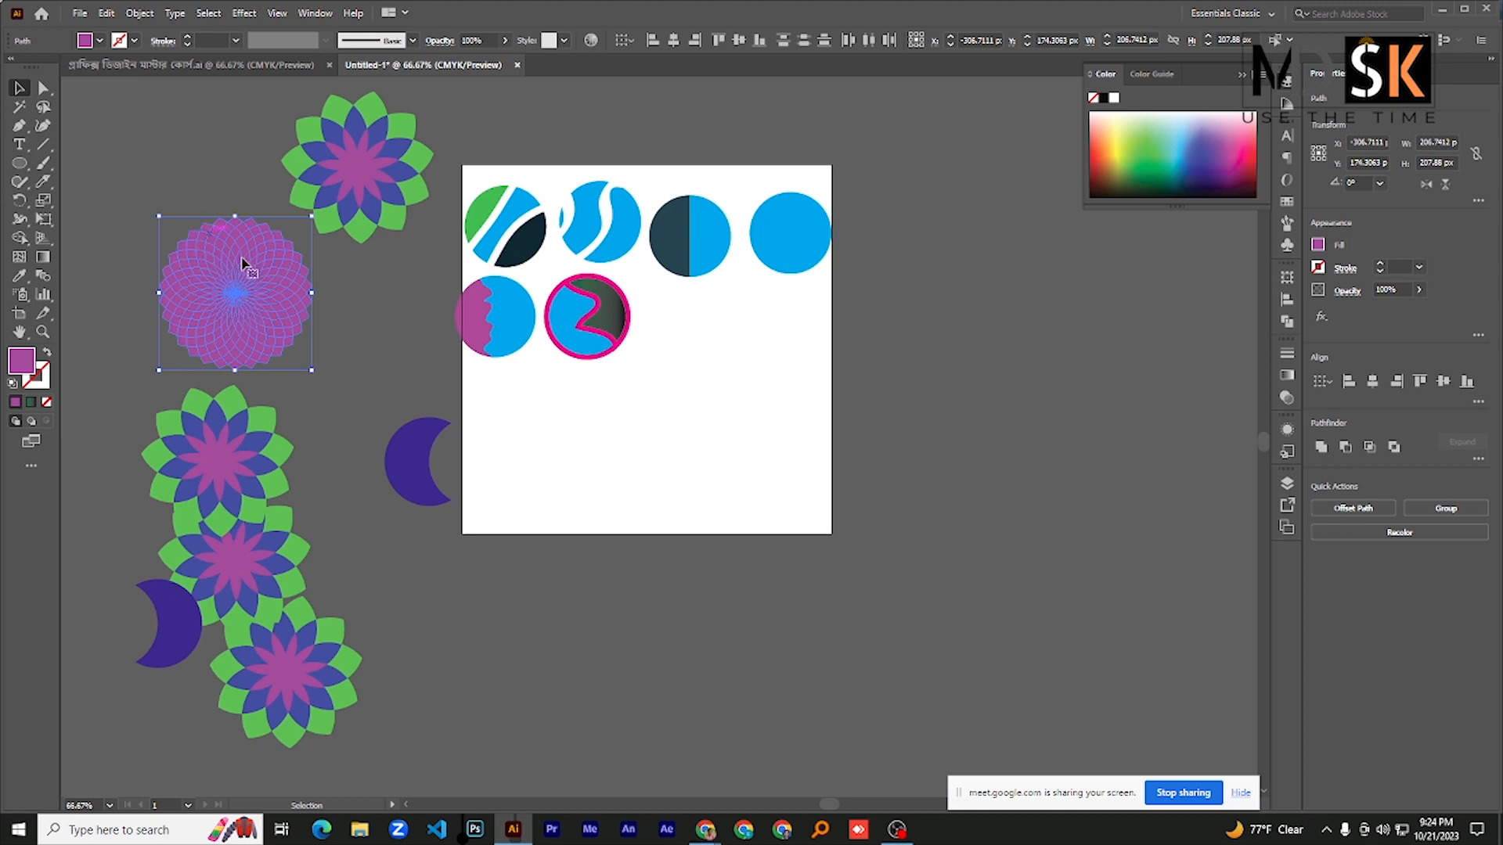
- Try to move the lower petals of the purple rosette onto the lower left of the artboard
drag(134, 308, 541, 501)
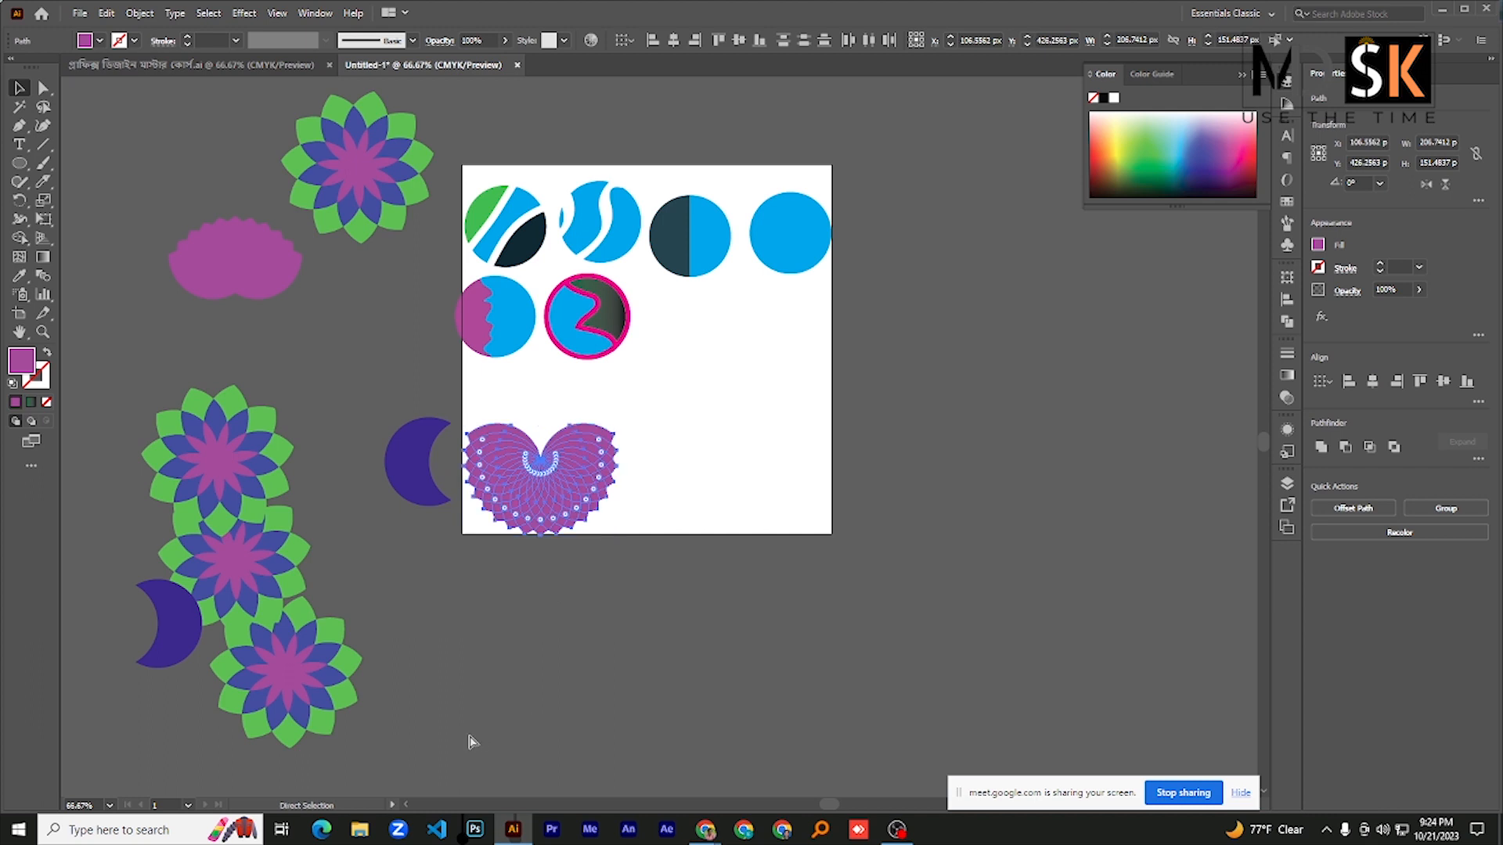
key(ctrl+z)
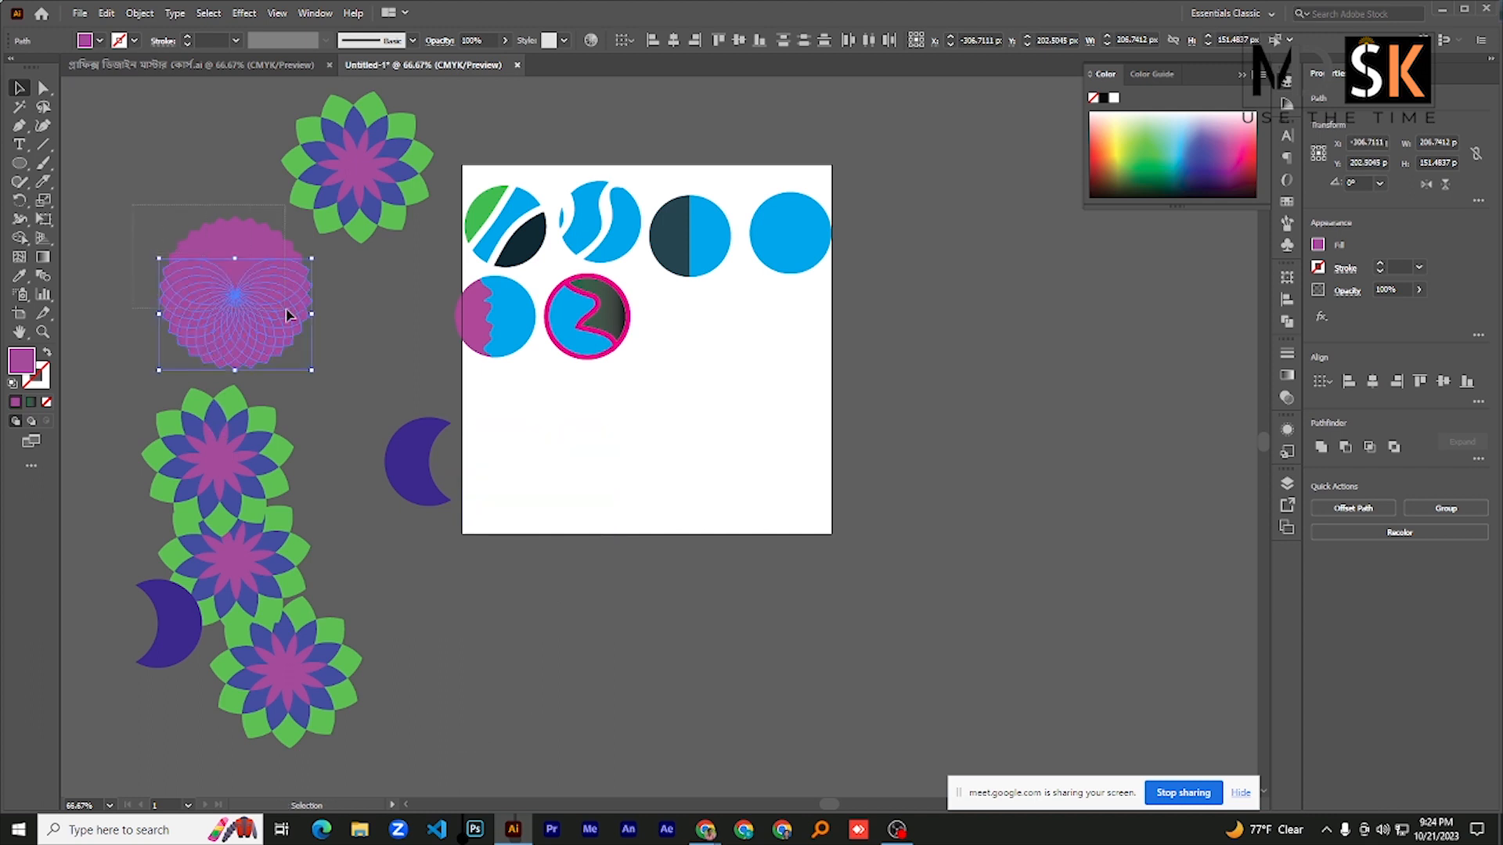
- Undo the move of the purple rosette's lower petals and group all of its petals together
key(ctrl+z)
drag(135, 245, 317, 360)
click(126, 219)
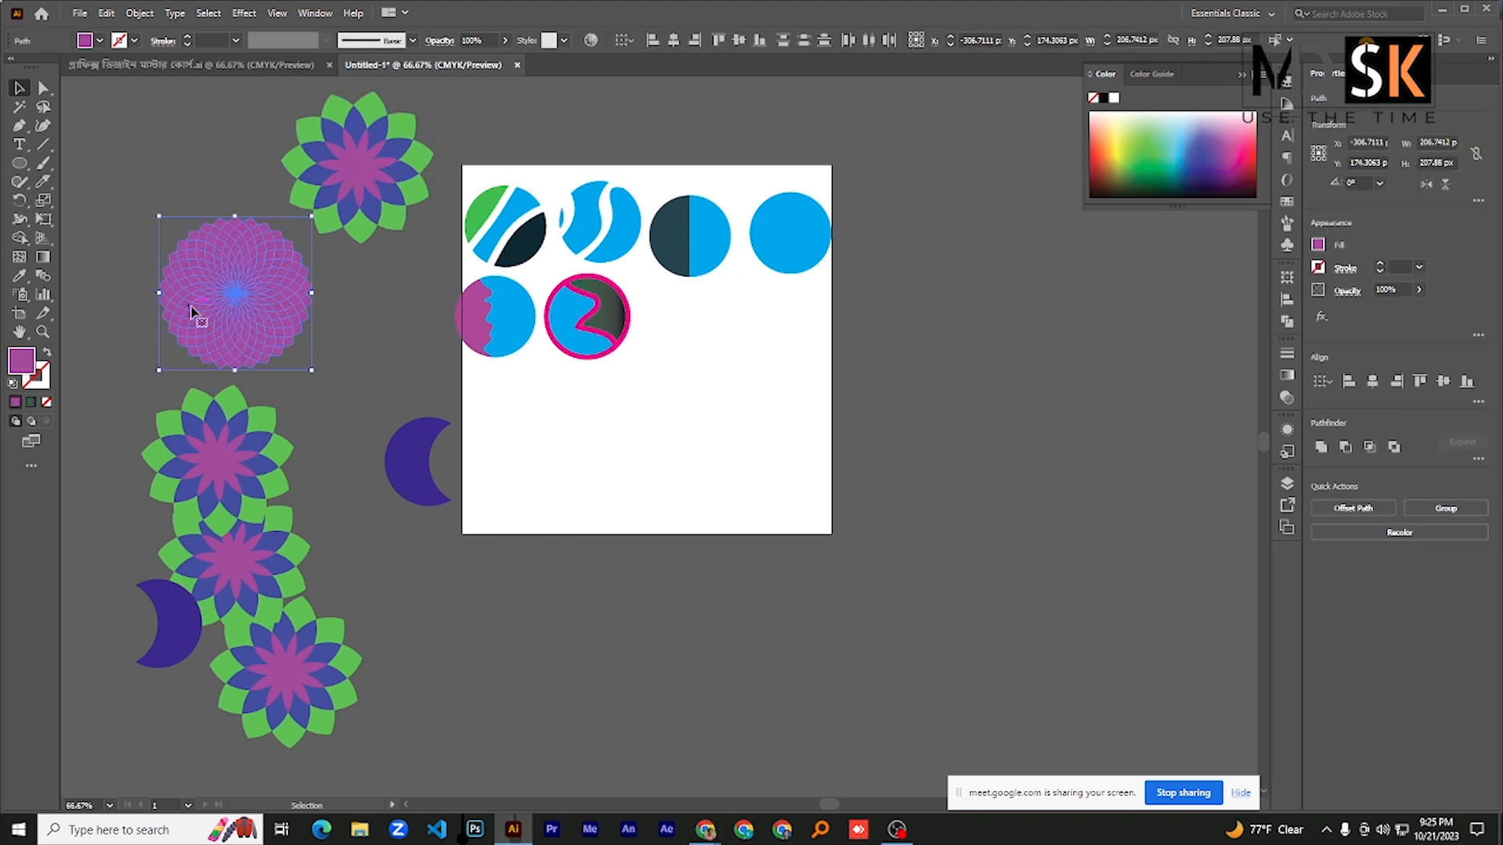
key(a)
key(v)
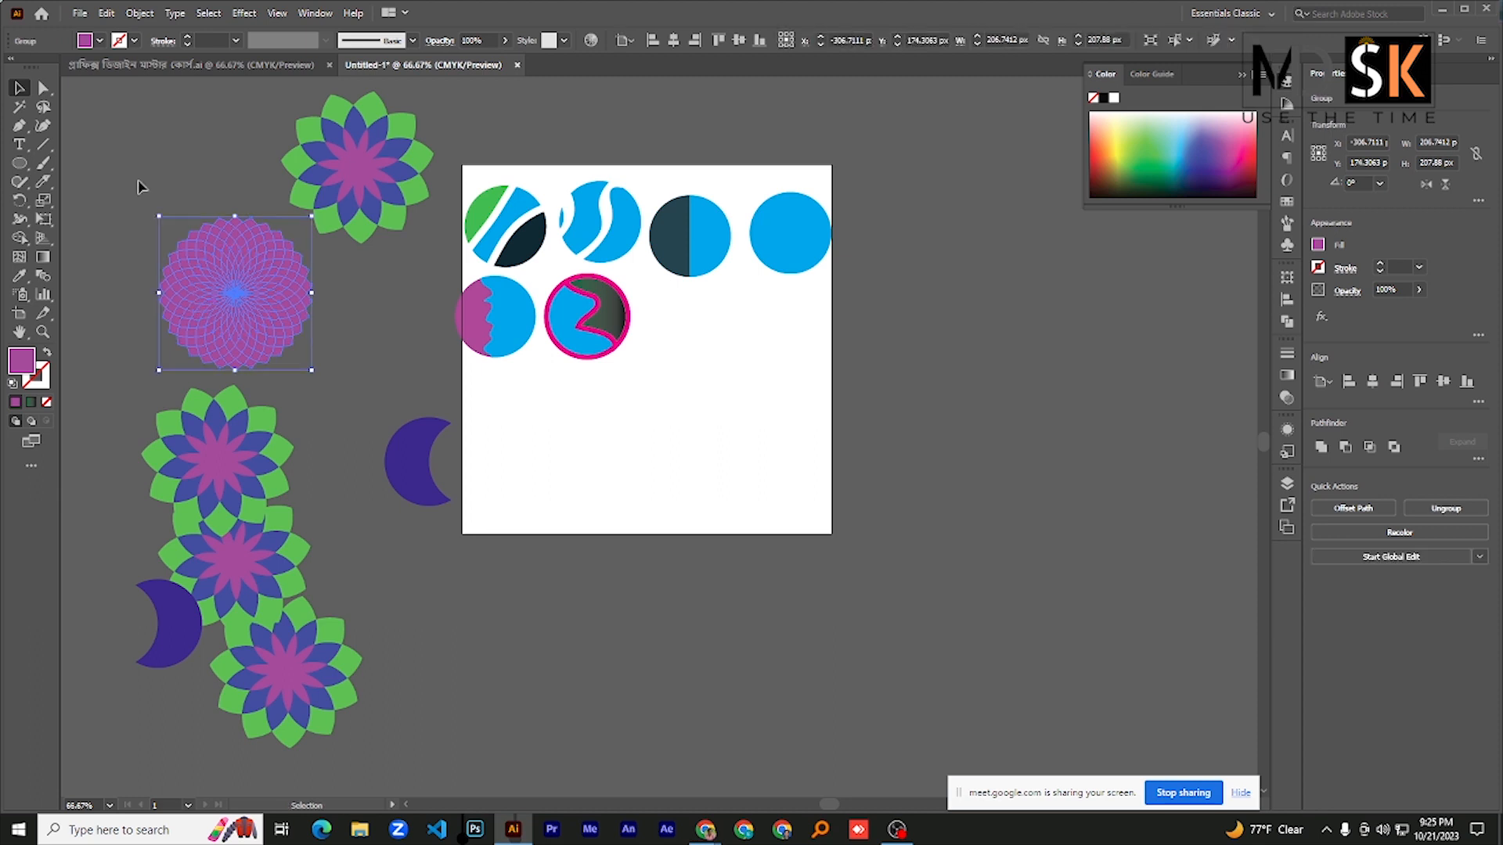
click(141, 185)
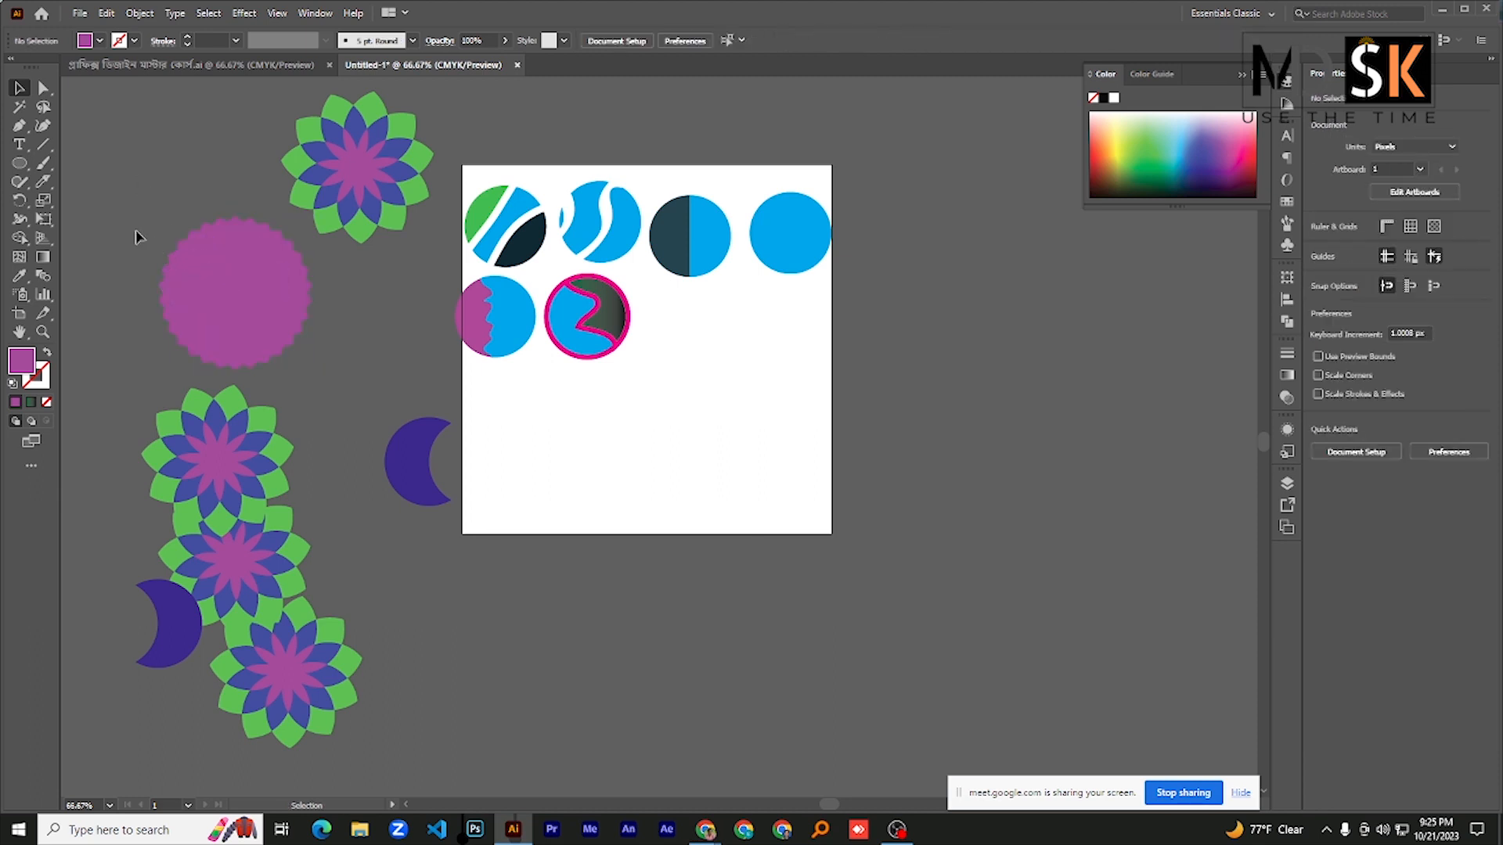
click(228, 293)
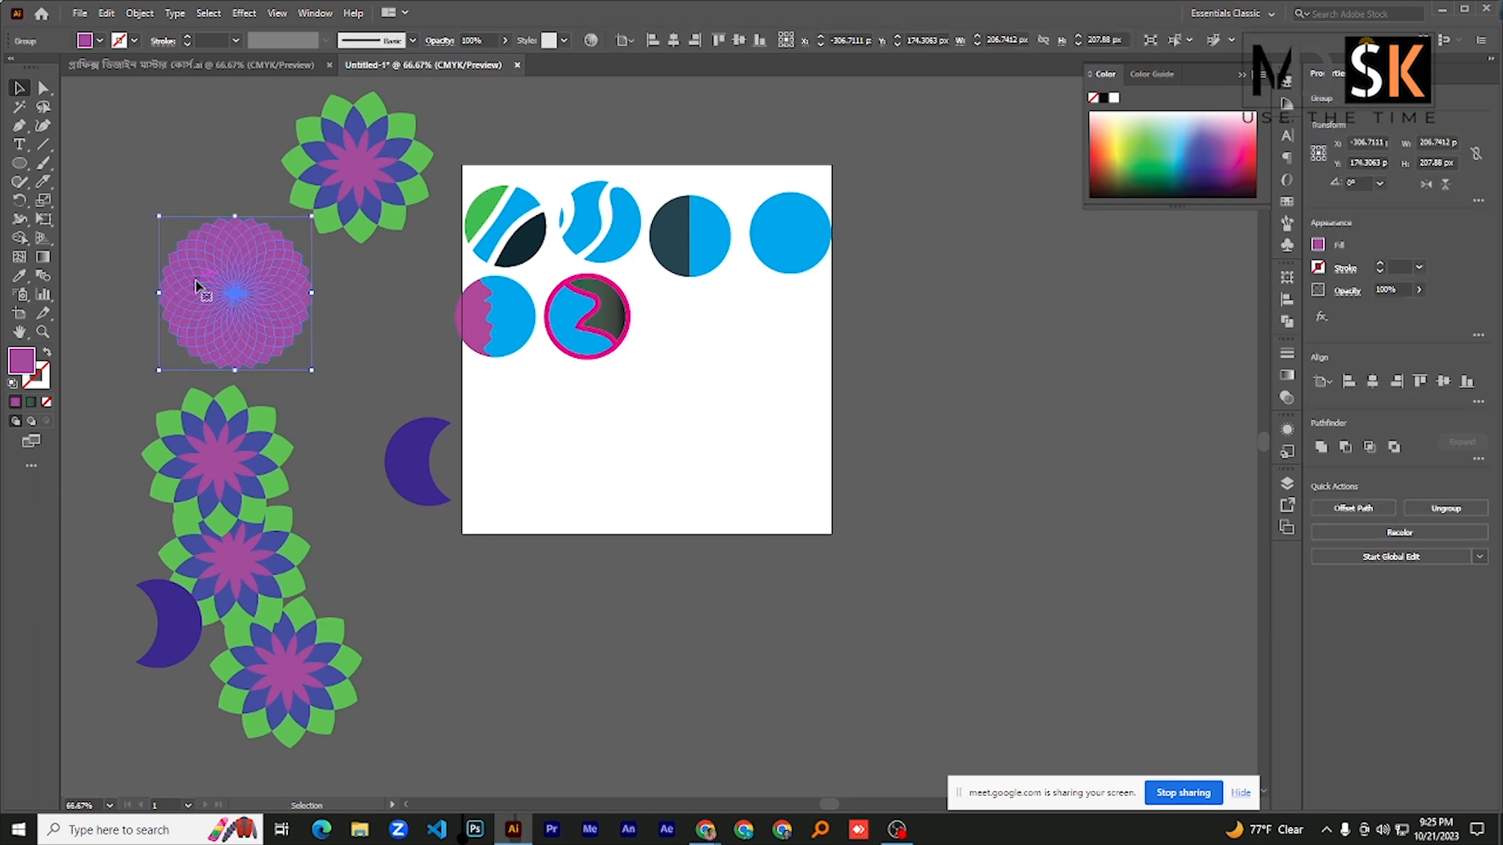
right_click(198, 279)
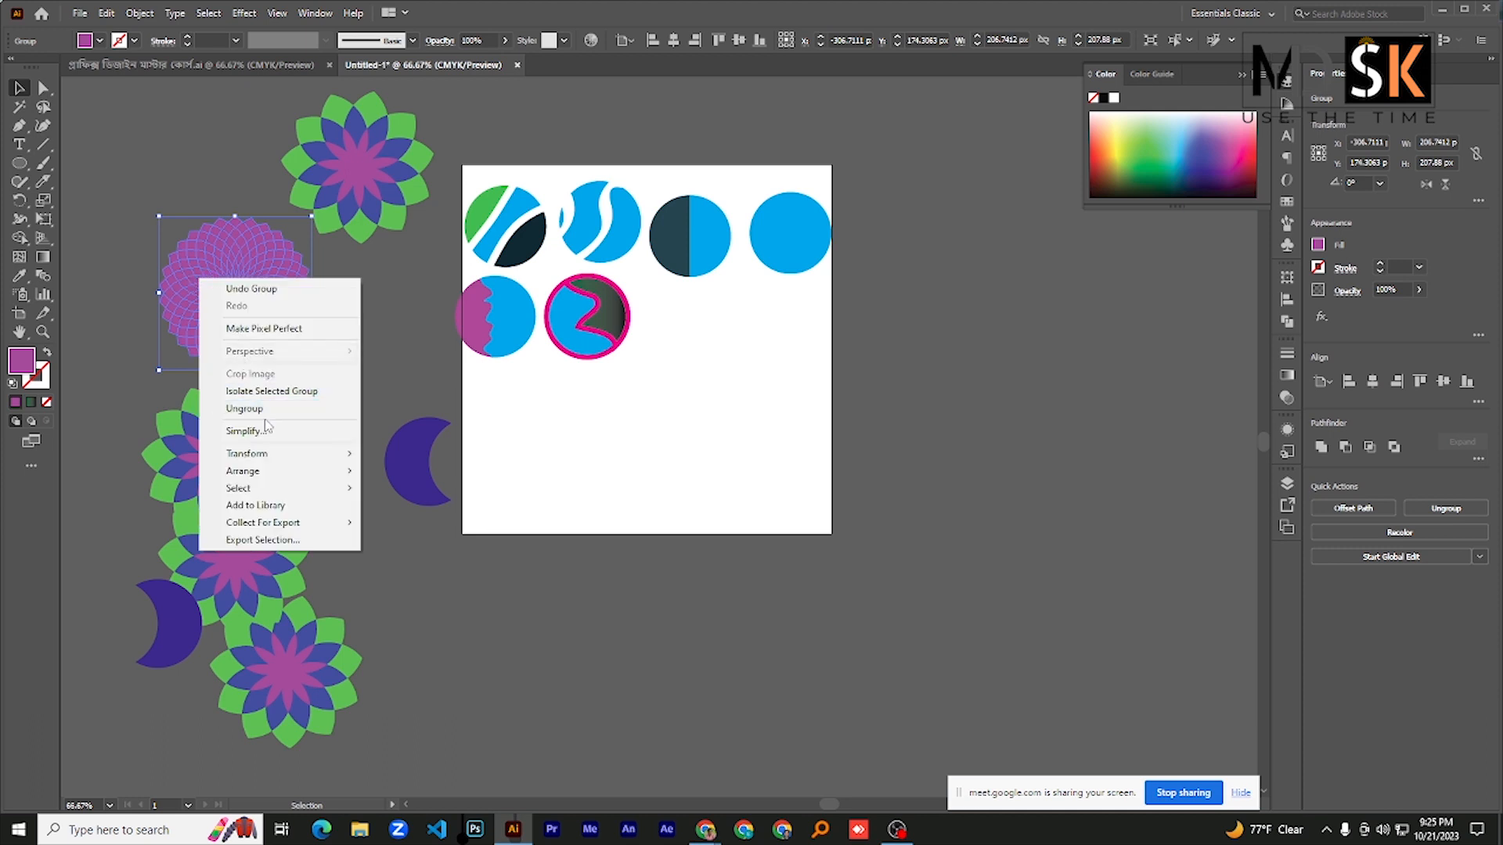
click(318, 324)
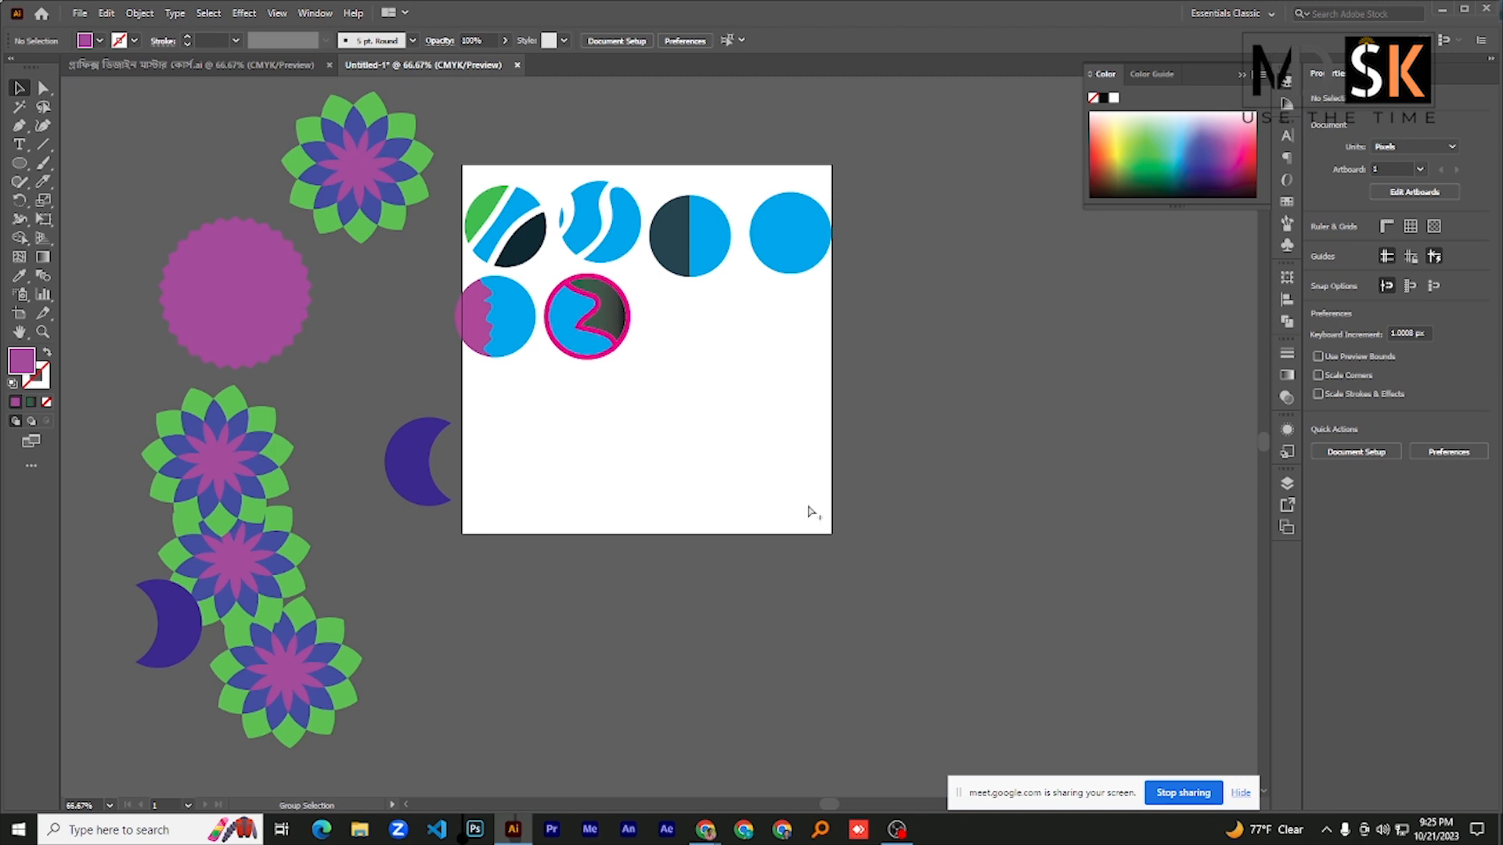
scroll(750, 439, up, 1)
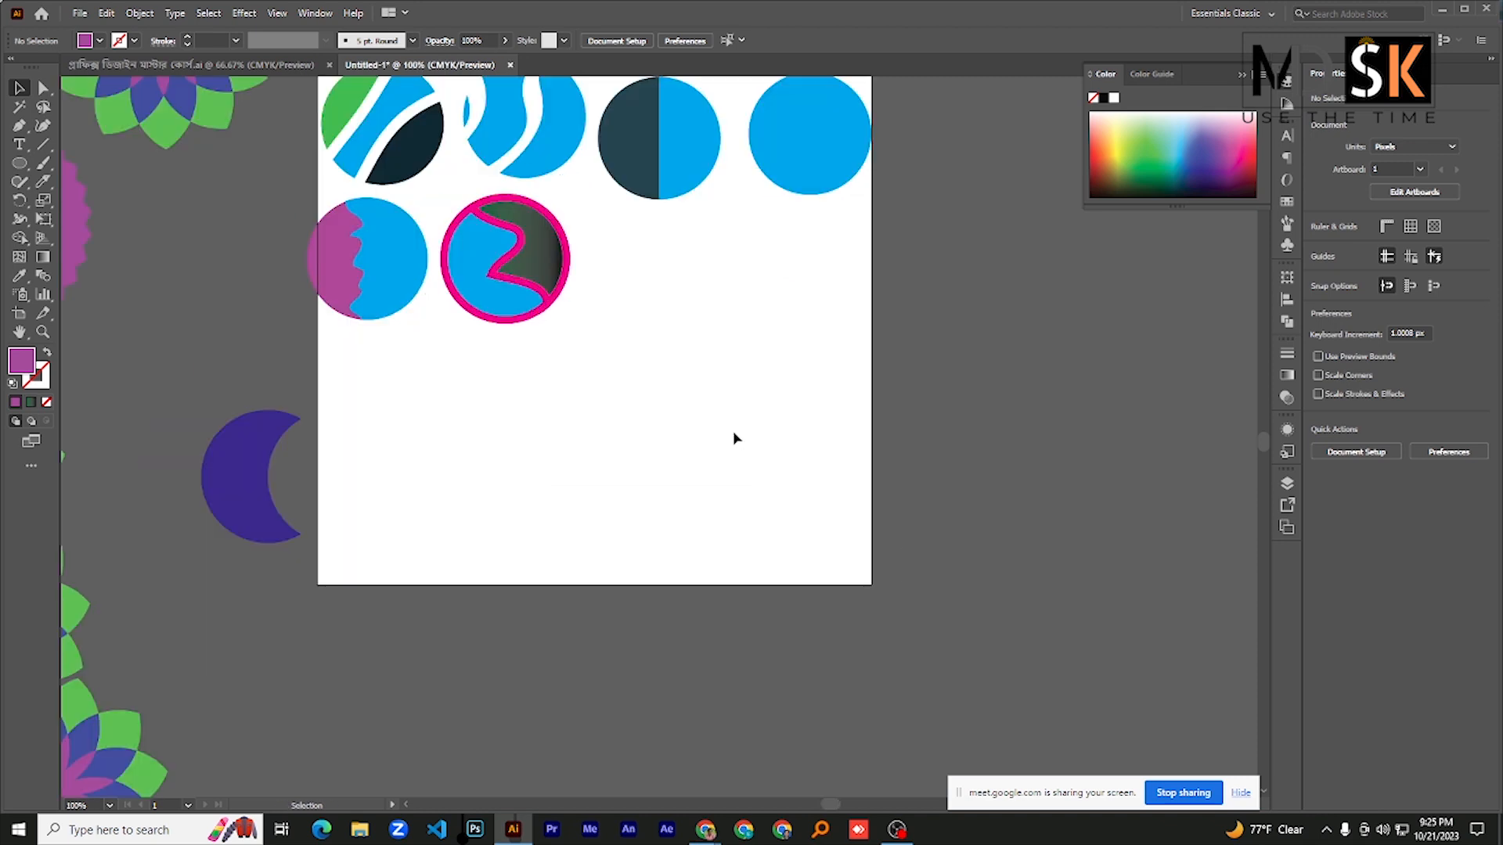
scroll(503, 467, down, 1)
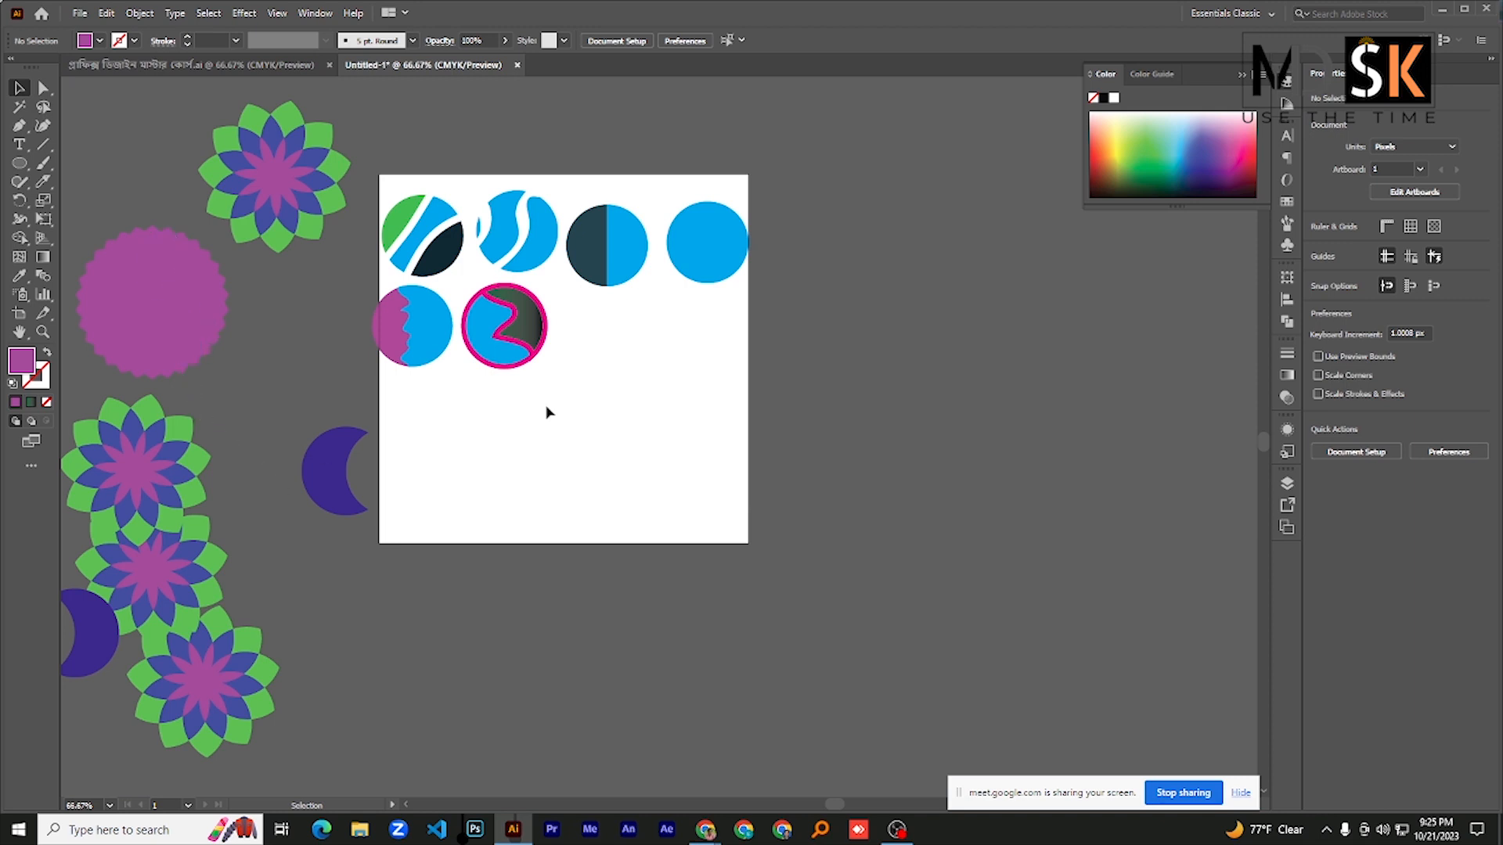
click(724, 256)
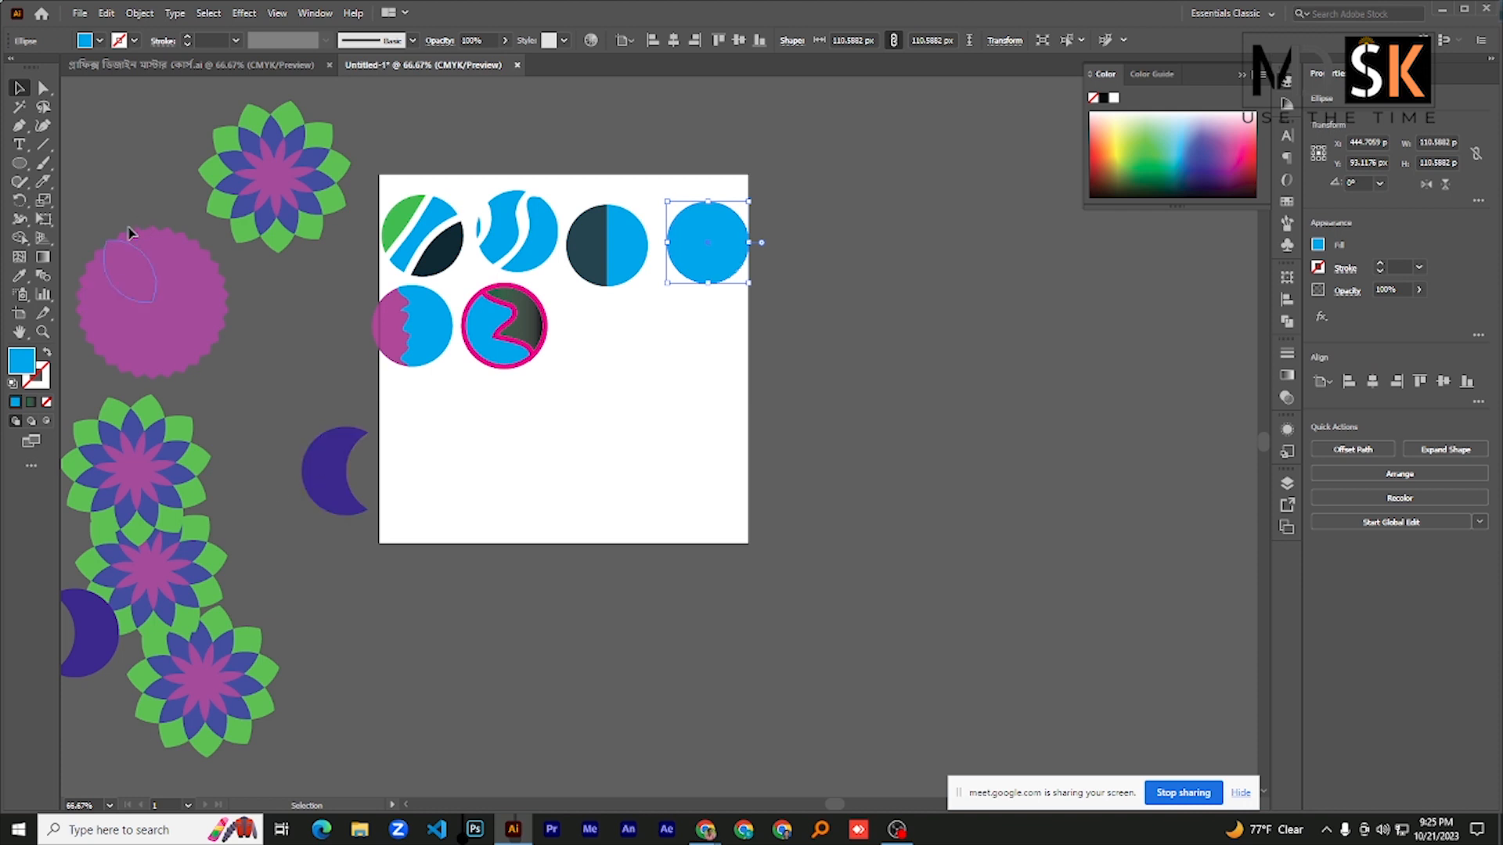
- Cut petal outlines of the grouped purple rosette at its upper and lower edges with the Scissors tool
click(138, 378)
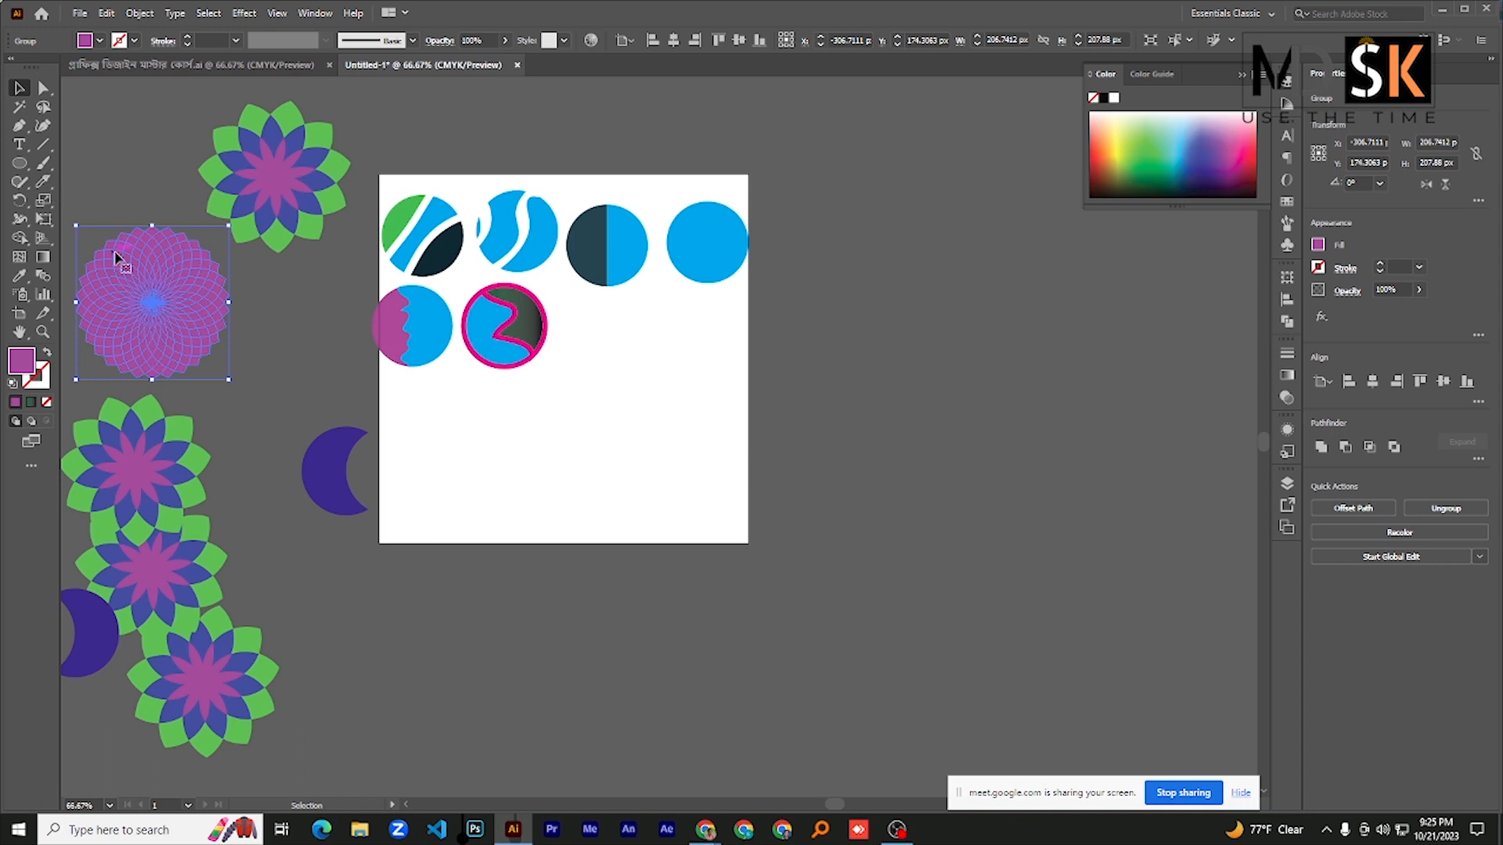
click(43, 180)
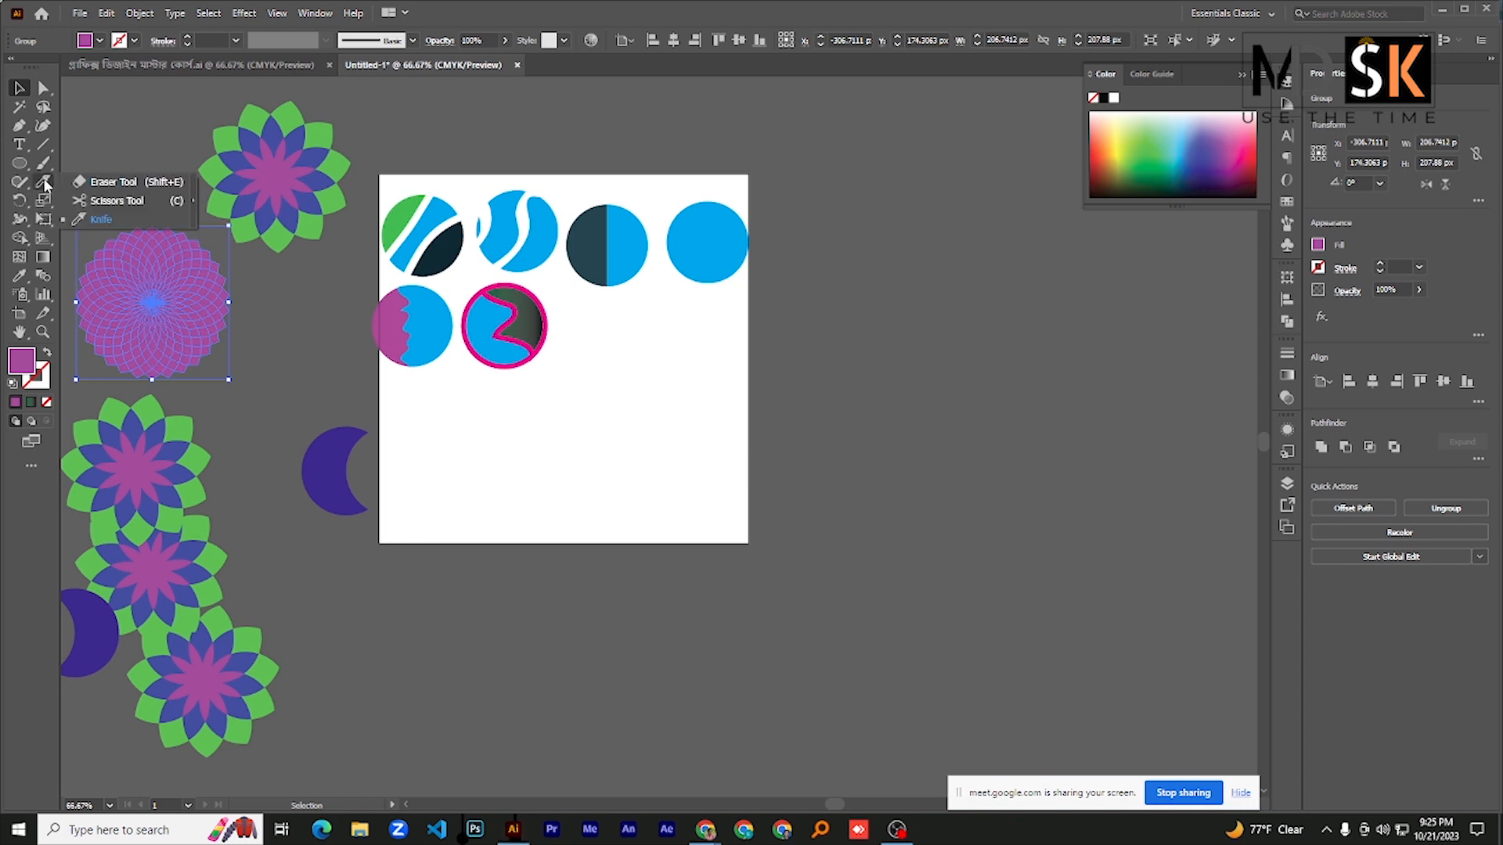
click(117, 200)
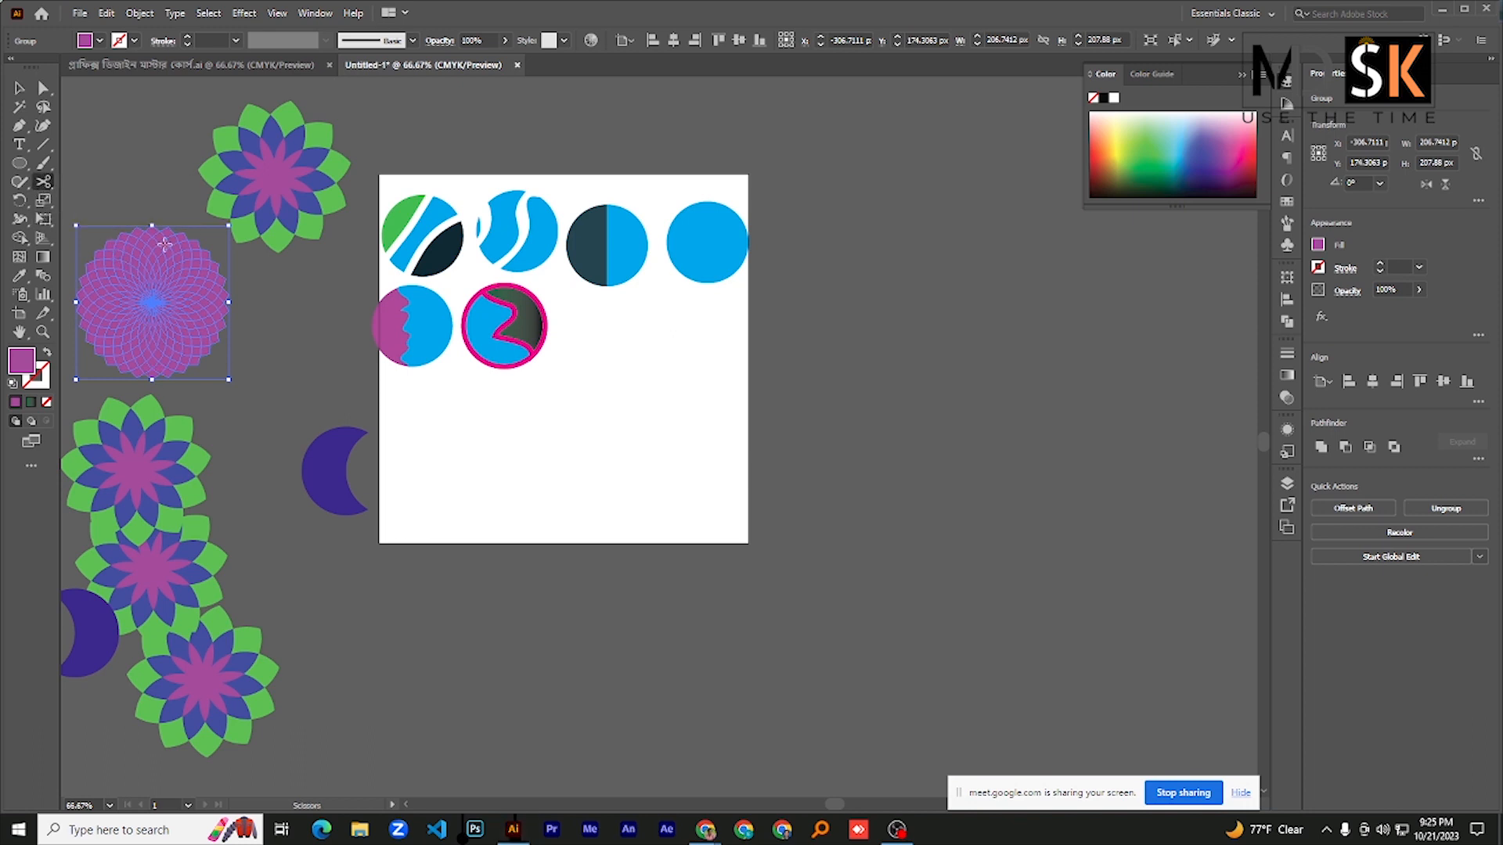
click(151, 225)
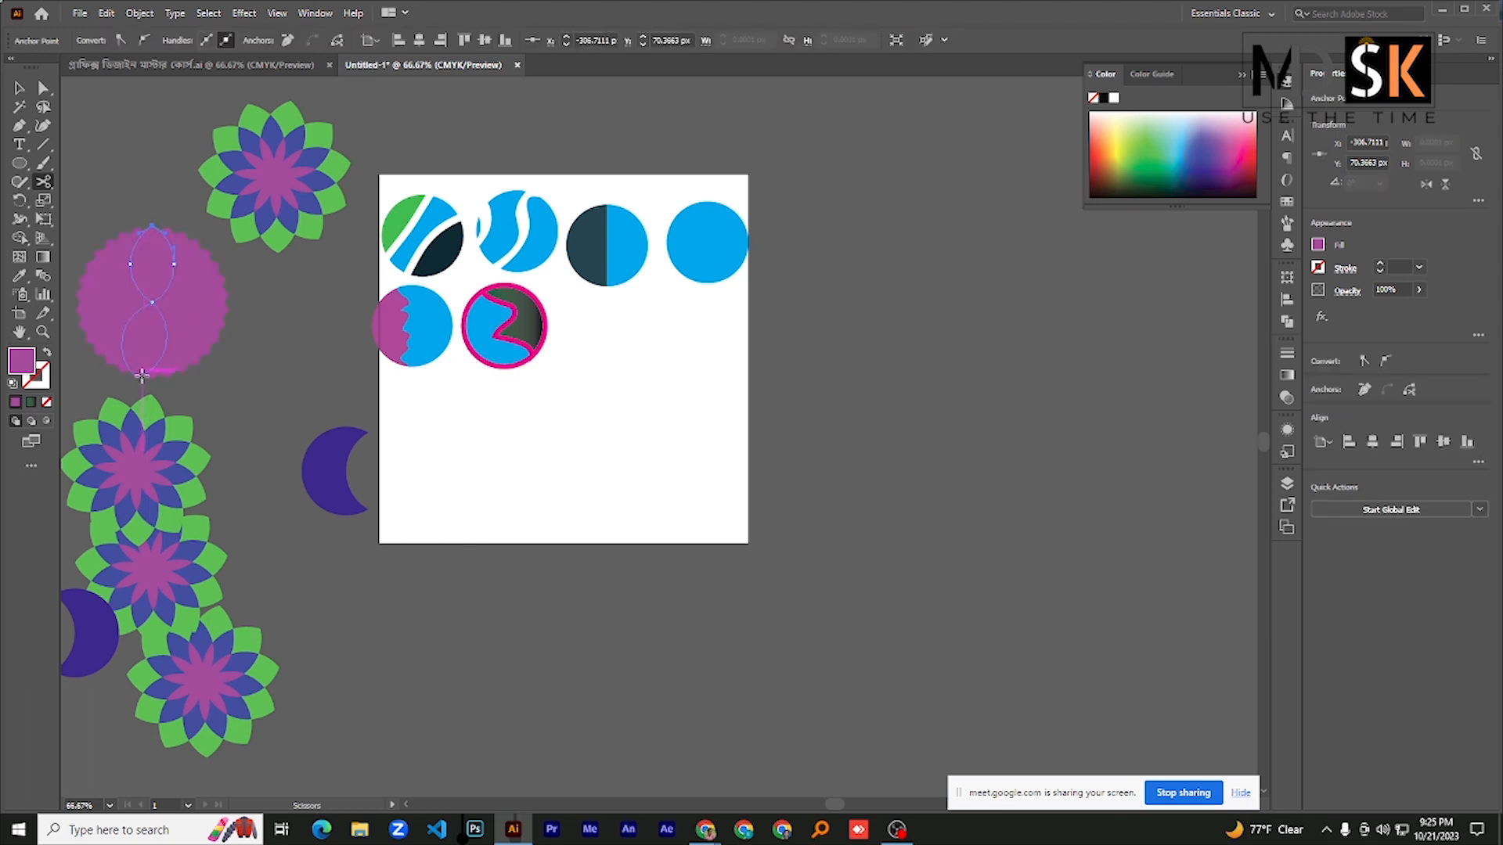
click(144, 375)
key(v)
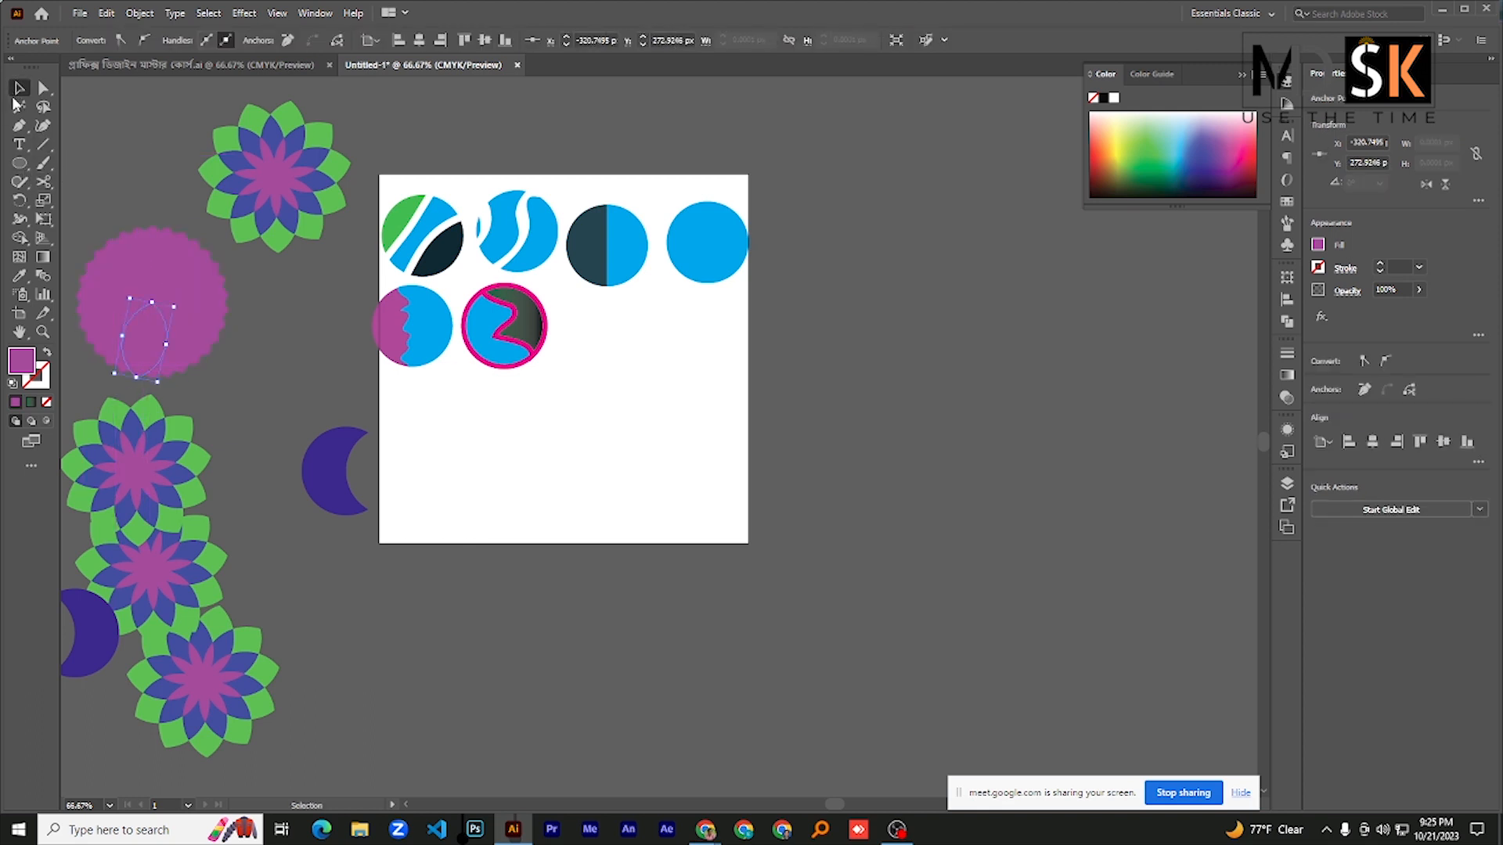
- Ungroup the purple rosette into separate petal paths and clear the selection
click(127, 360)
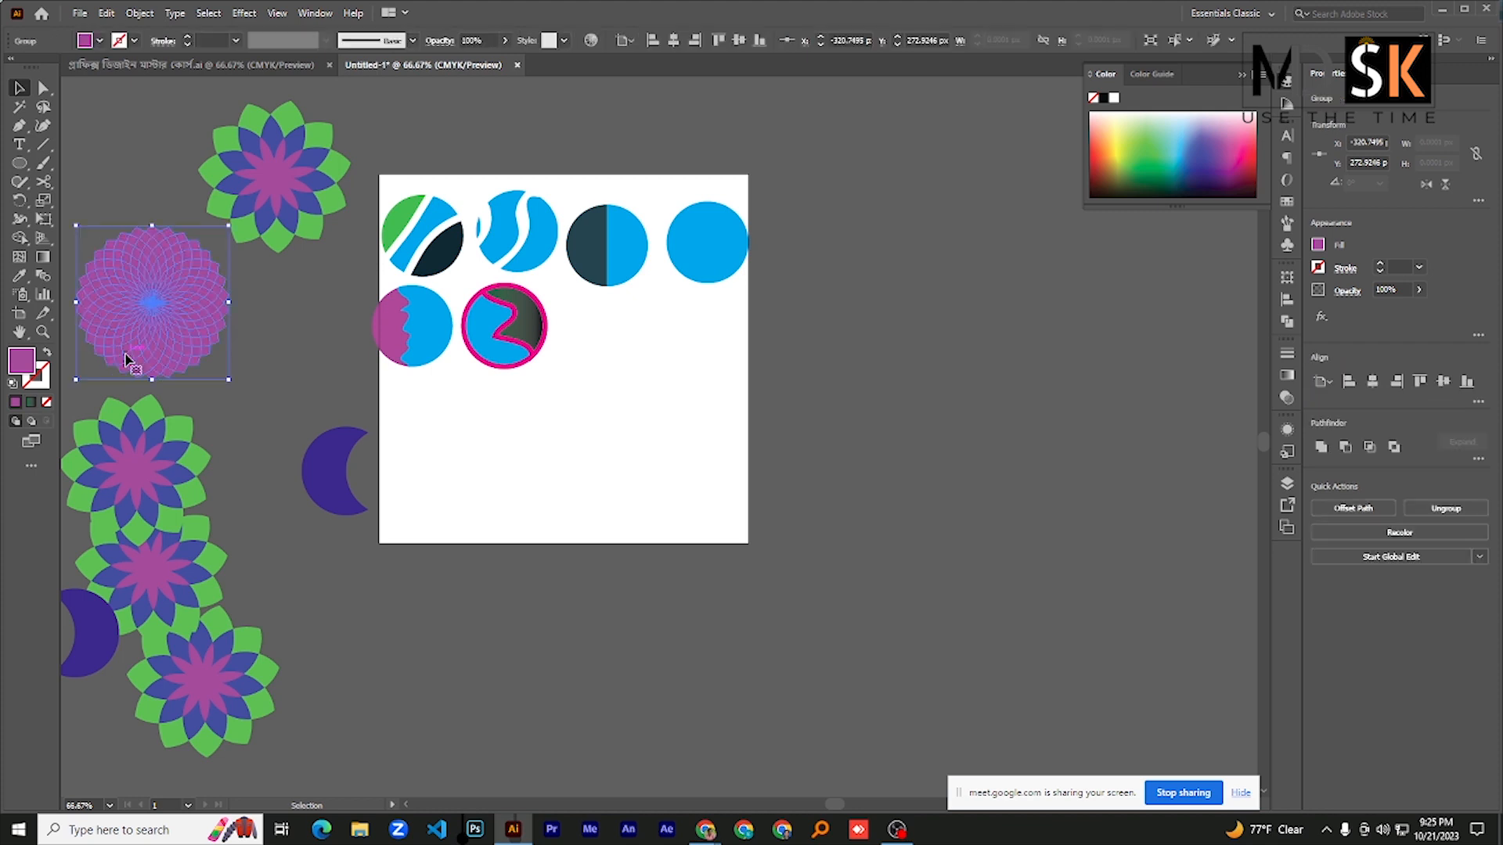
right_click(123, 291)
click(178, 422)
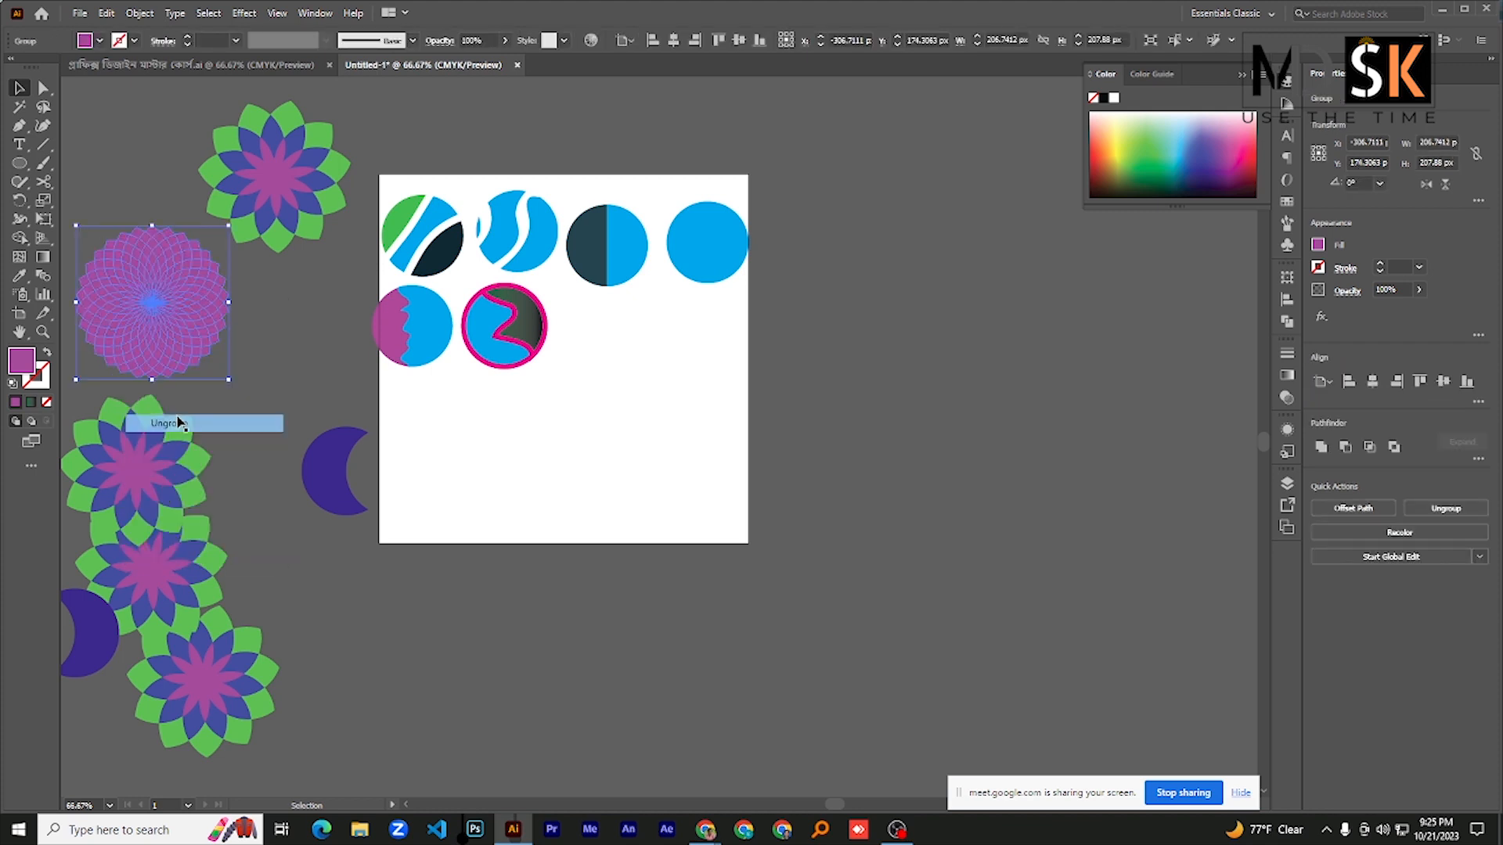
click(151, 193)
- Select the petals on the right side of the purple rosette with Direct Selection and fill them with a near-black purple
drag(158, 218, 207, 383)
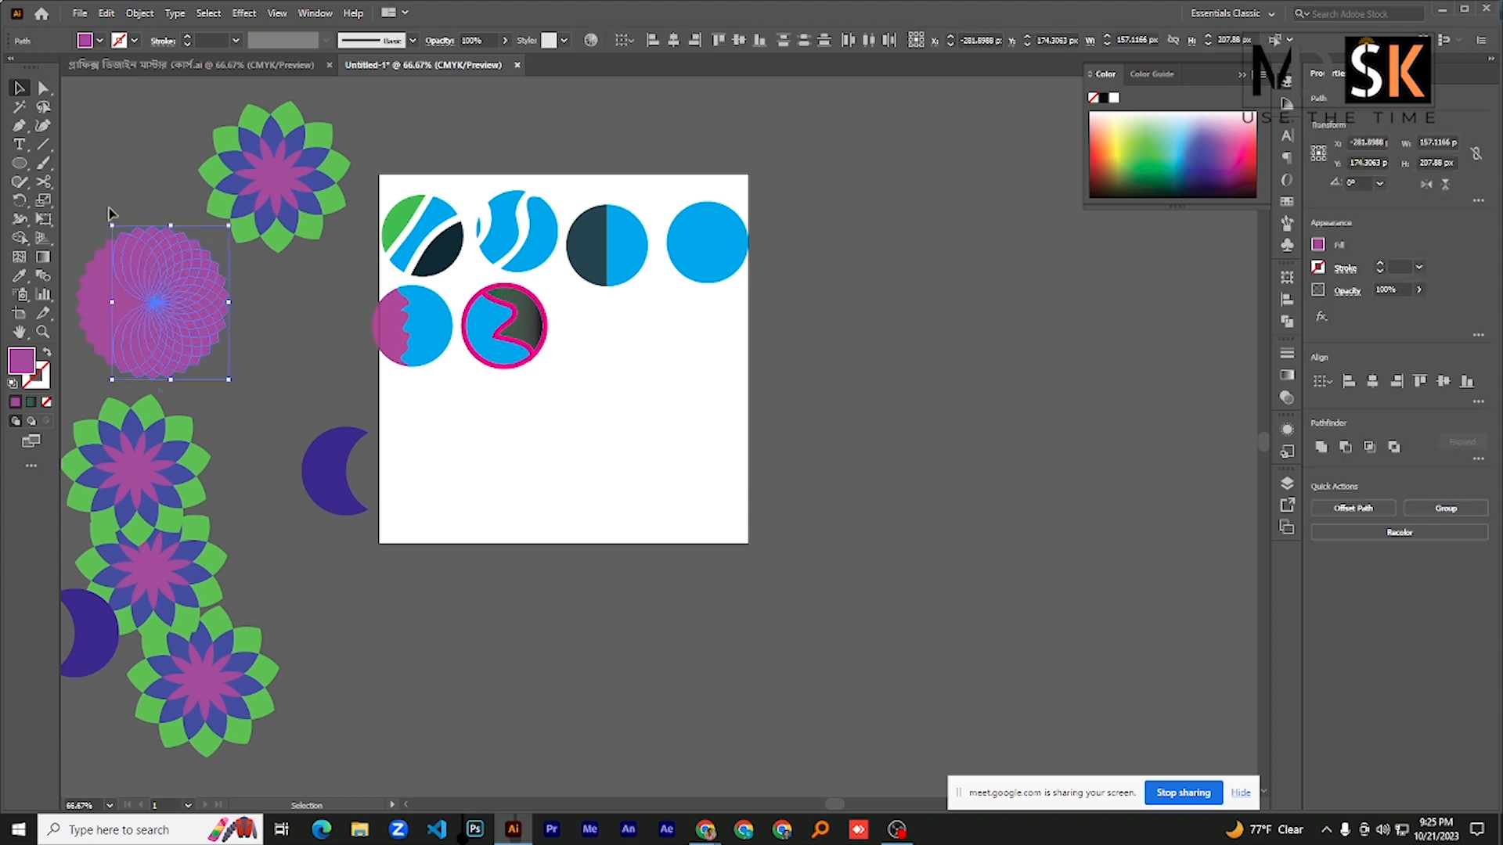
click(44, 88)
drag(160, 223, 204, 391)
double_click(22, 361)
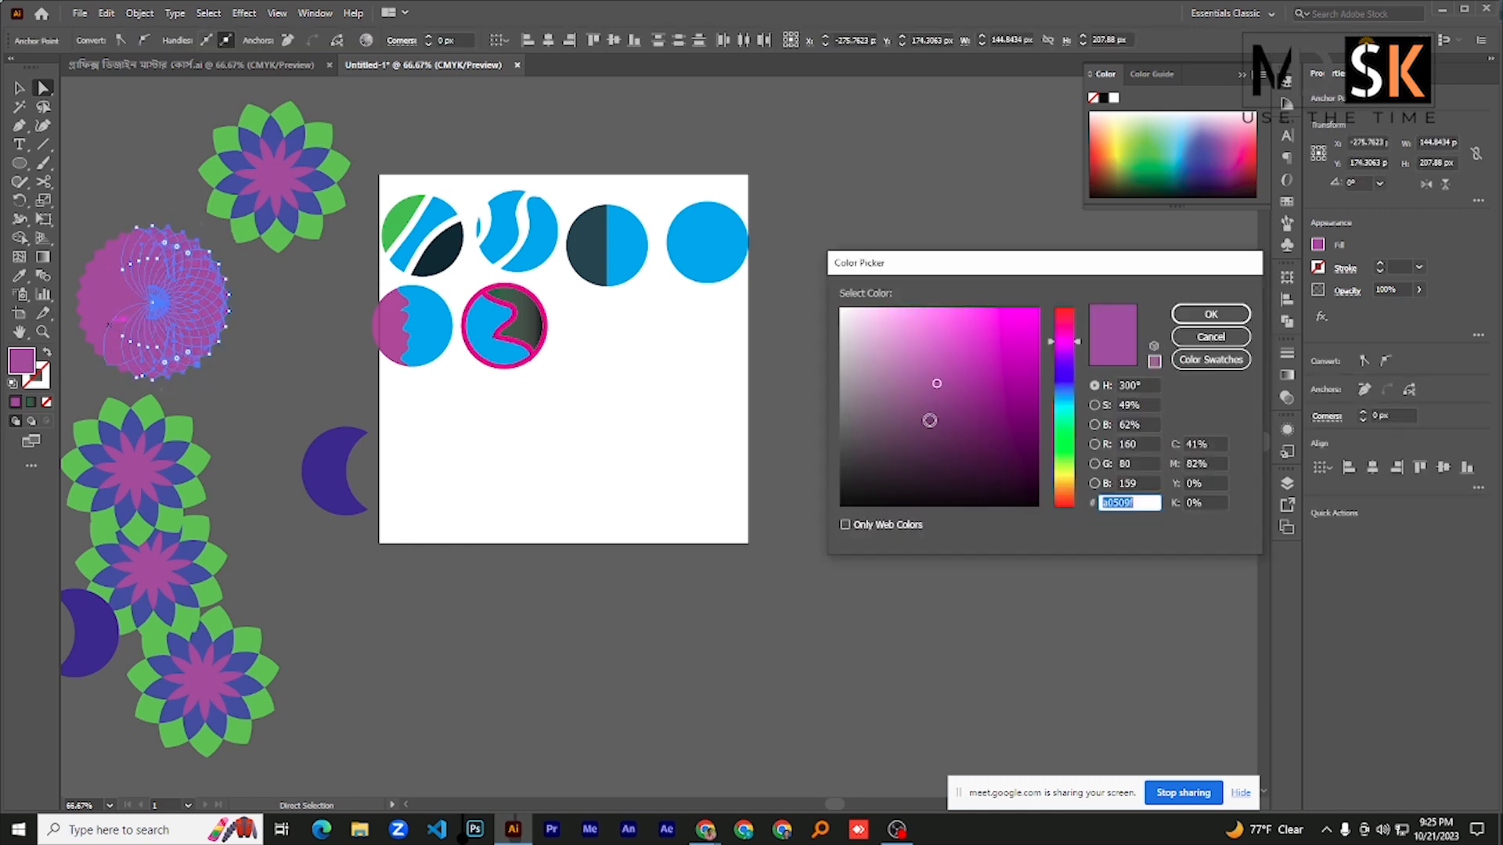
click(995, 452)
click(1018, 498)
click(1205, 315)
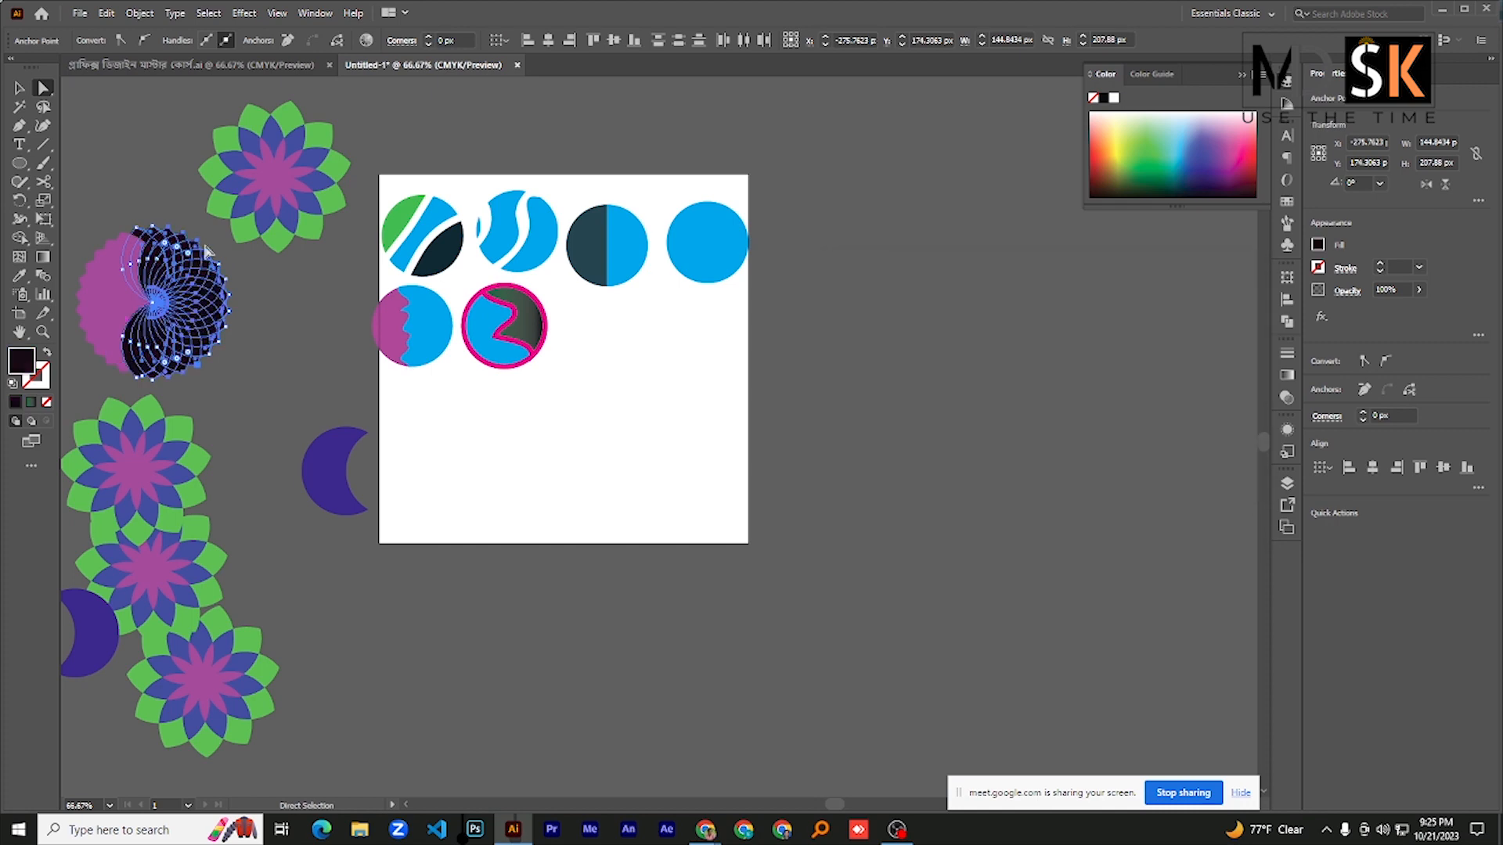
click(140, 178)
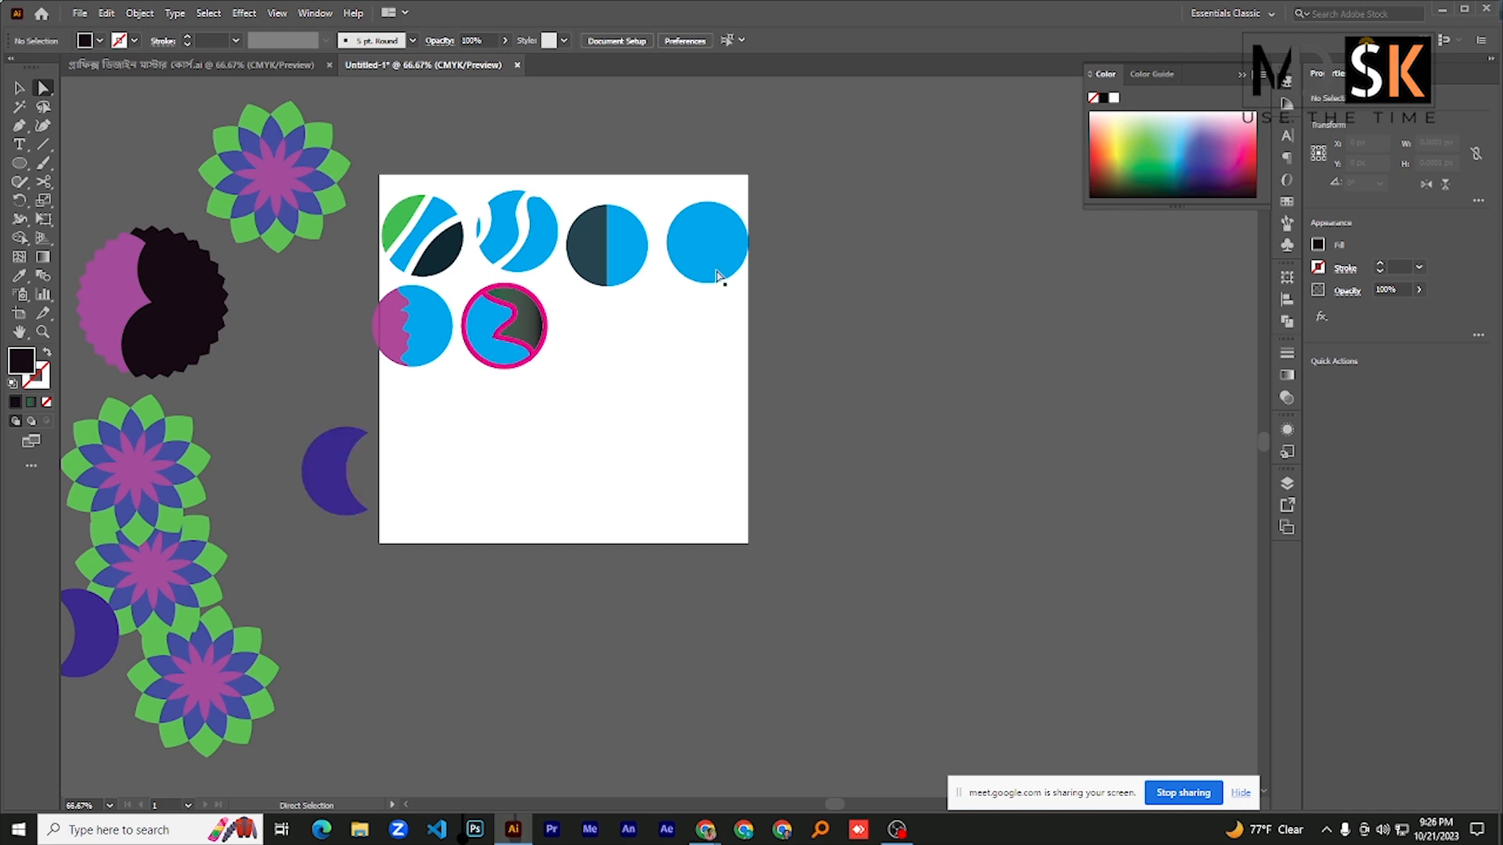
- Place two copies of the plain blue circle in the artboard's lower area, side by side and overlapping by half their width
drag(703, 260, 530, 482)
key(ctrl+plus)
key(ctrl+plus)
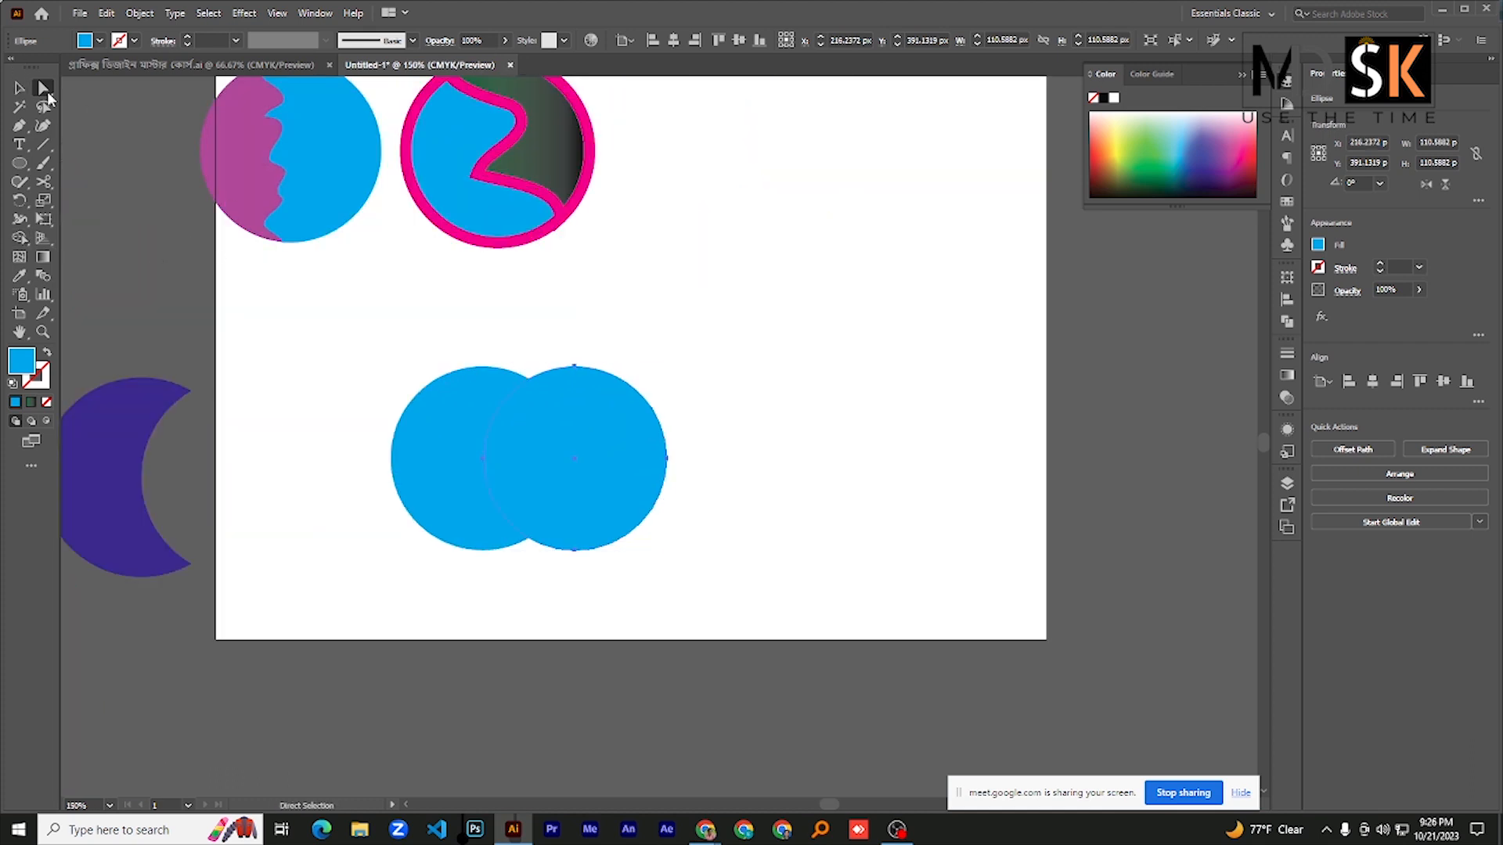
- Select both overlapping blue circles and fill their shared area with bright red as a separate shape using Shape Builder
drag(375, 356, 675, 529)
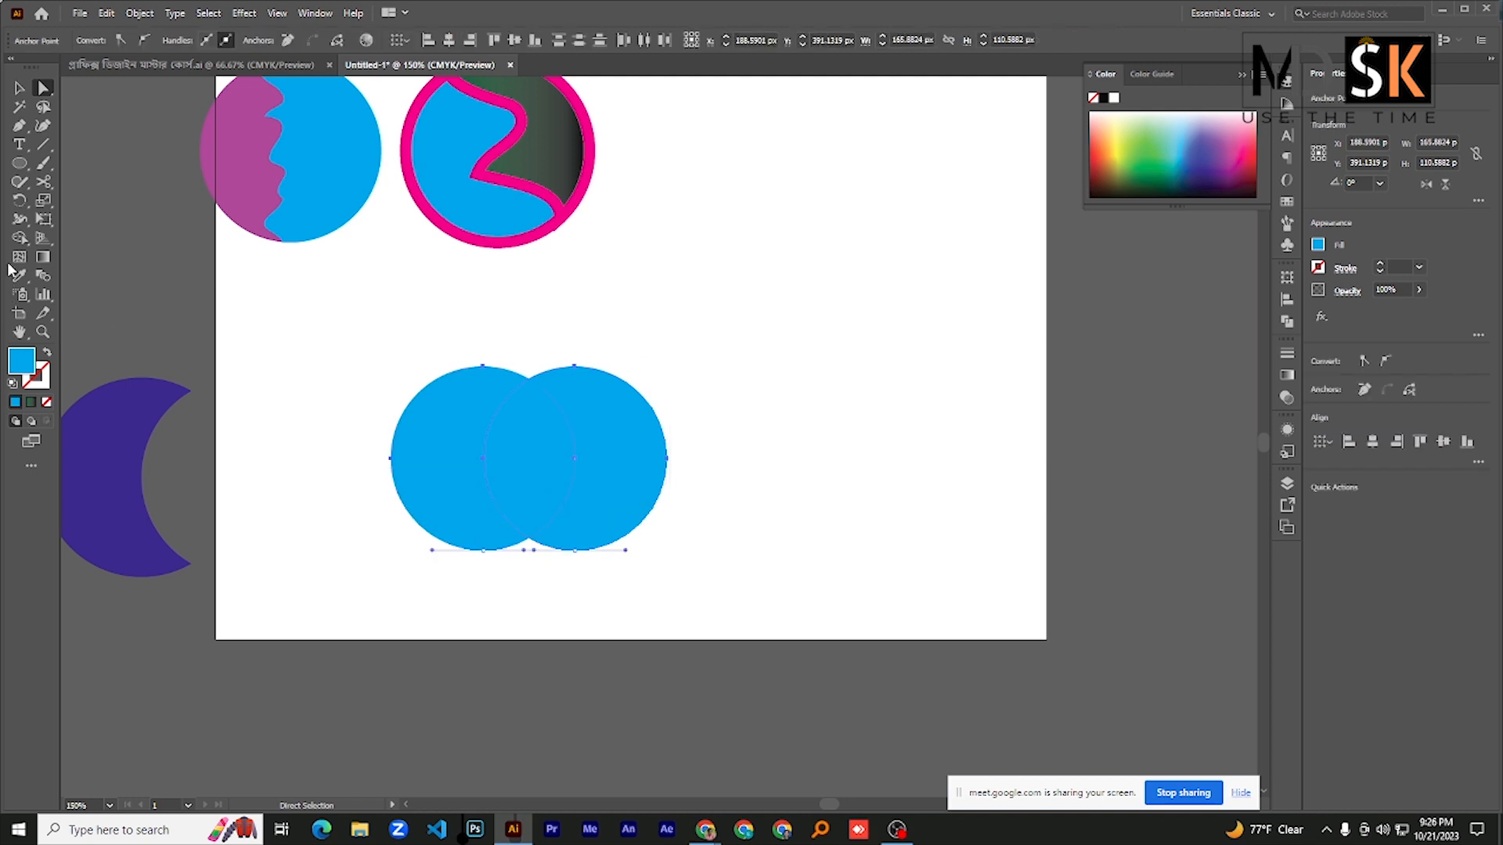
click(20, 237)
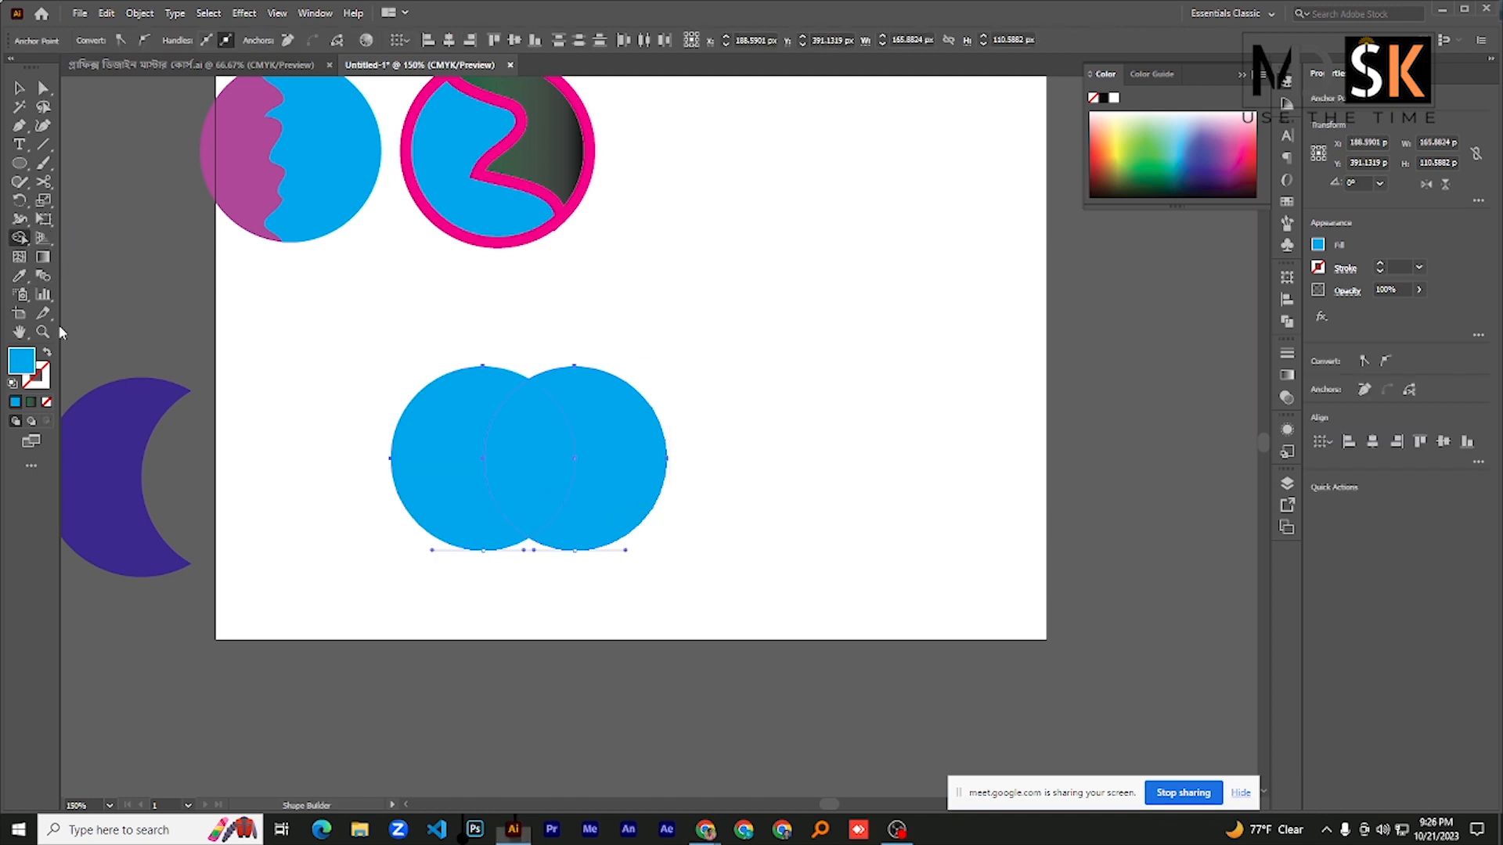
double_click(21, 360)
drag(1066, 398, 1076, 507)
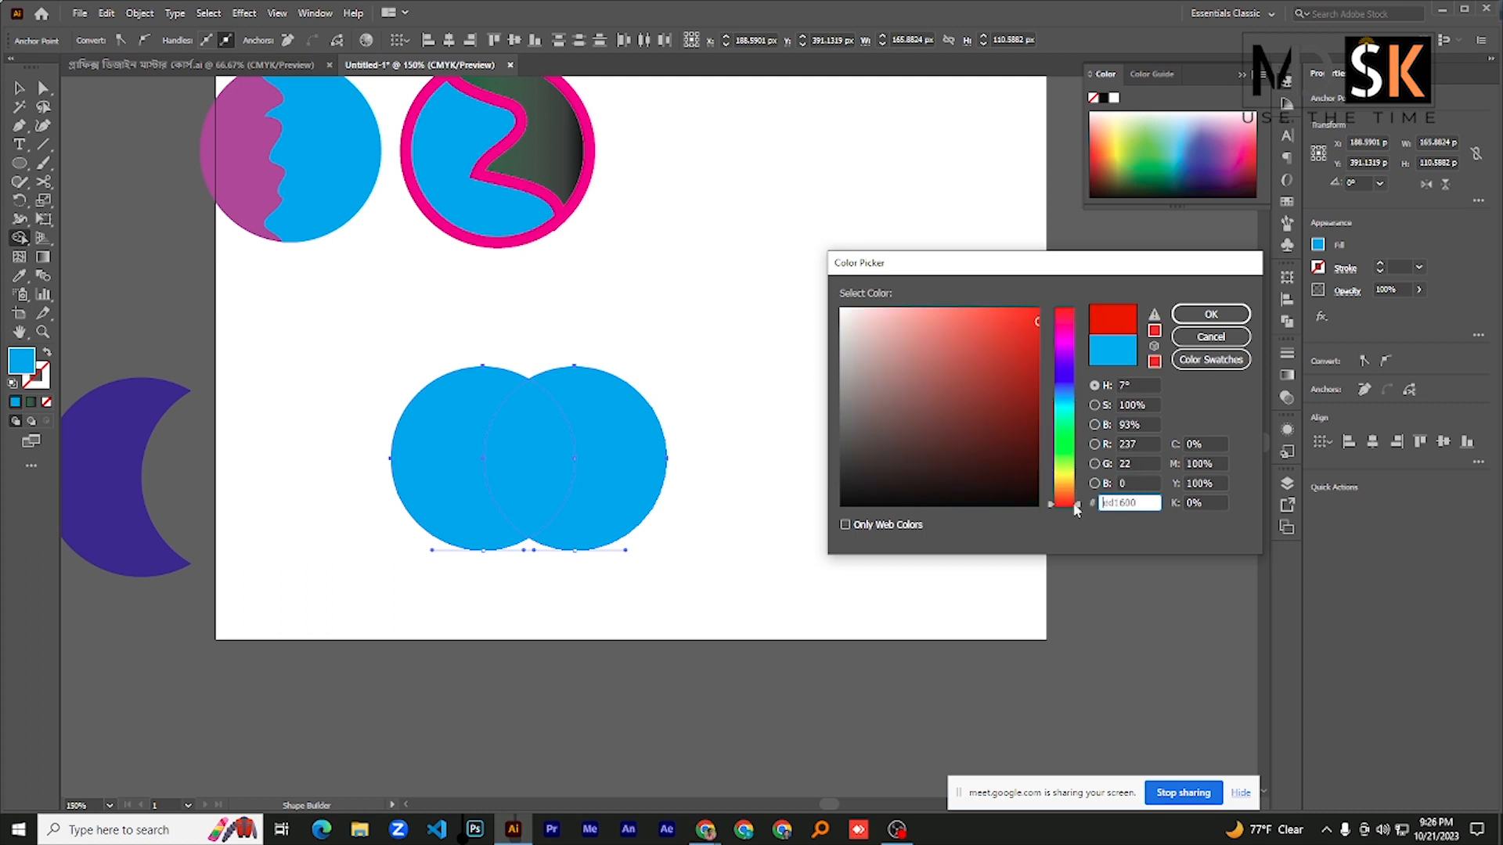
click(1037, 311)
click(1211, 314)
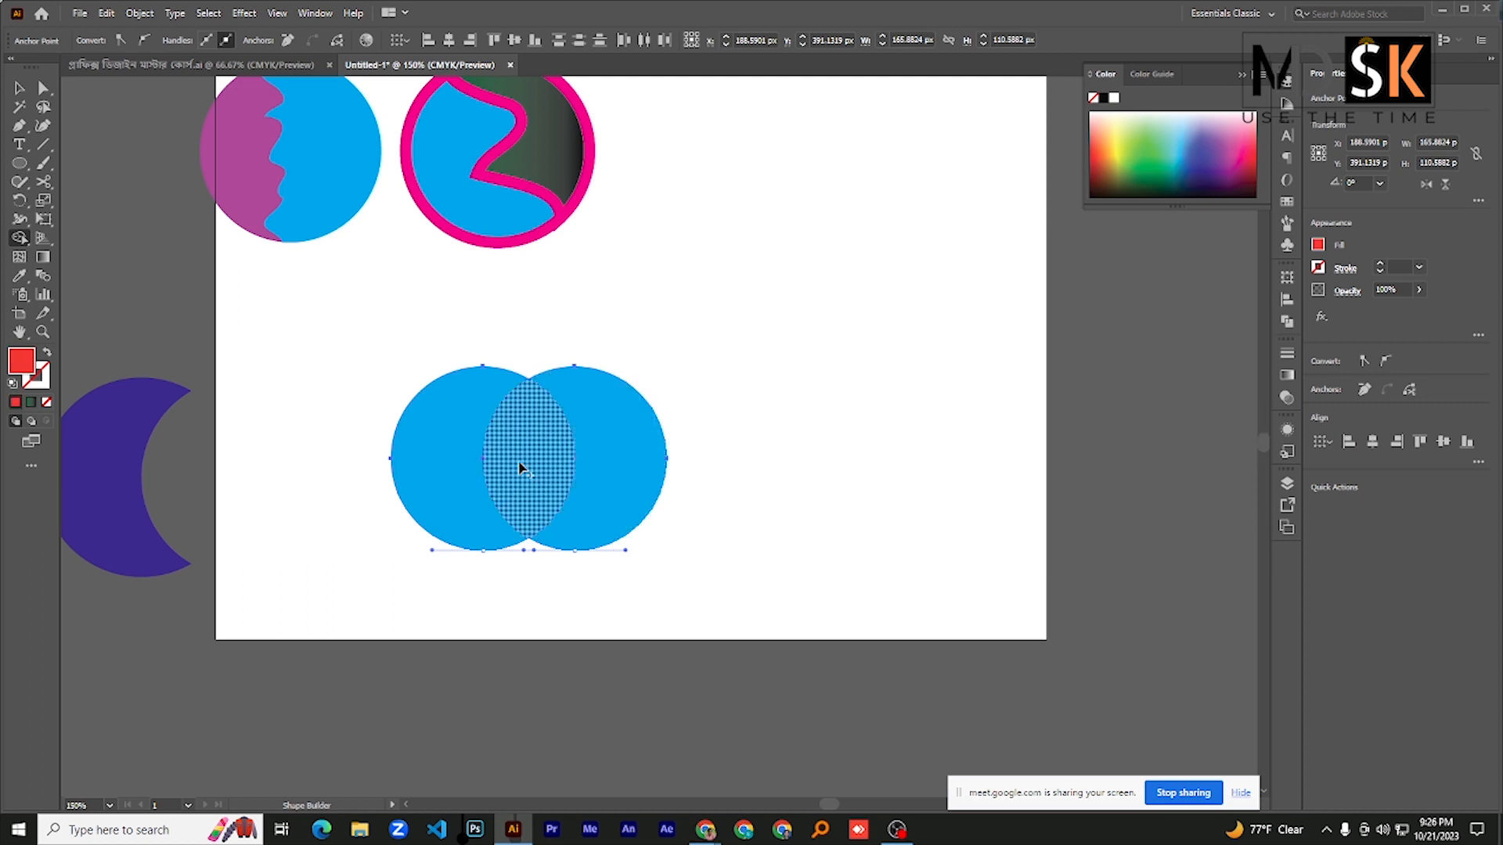
click(521, 468)
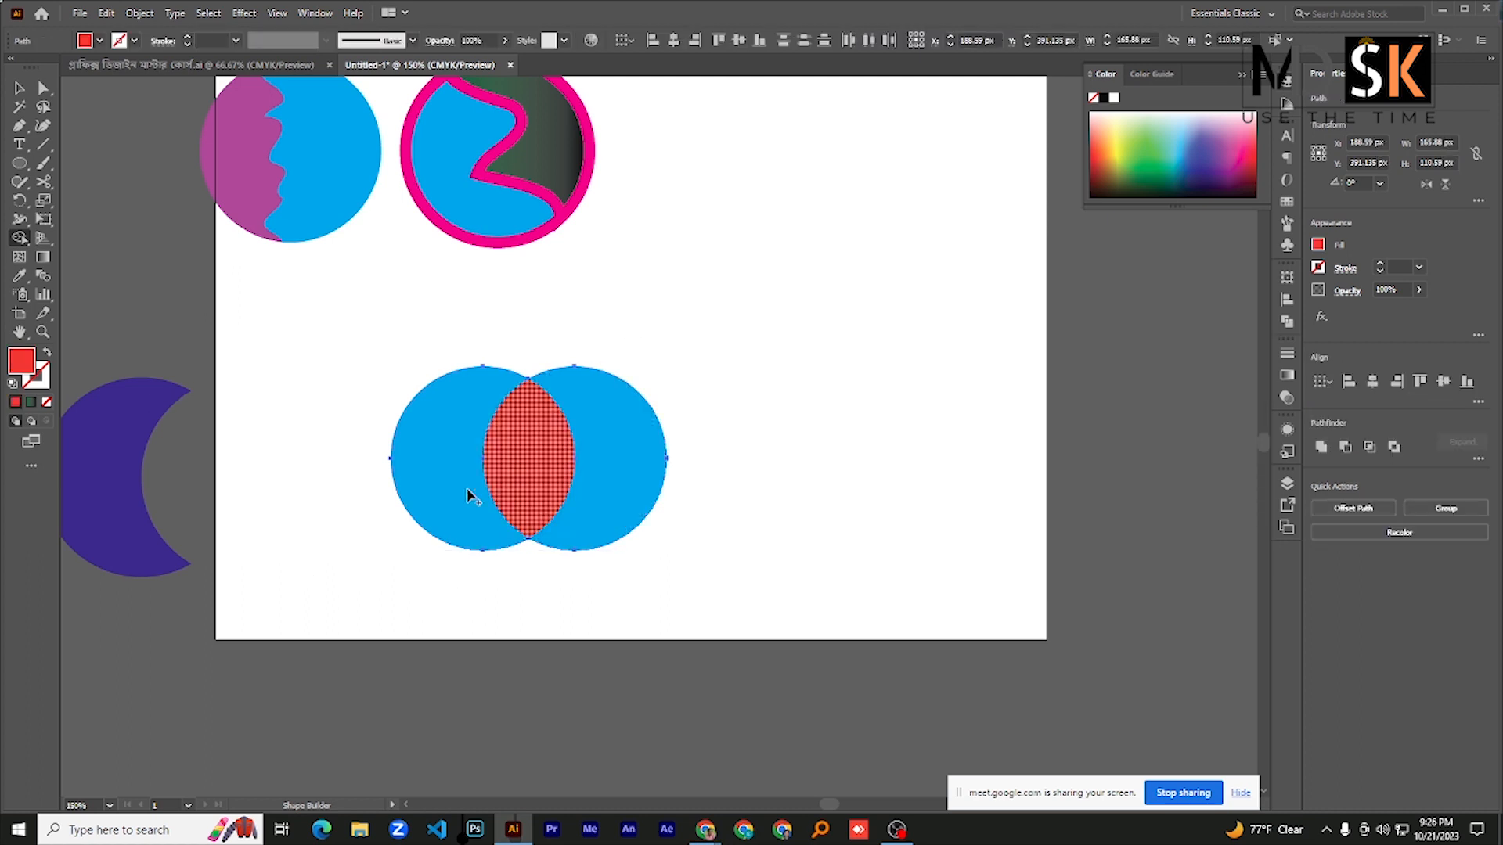
key(v)
click(269, 278)
- Try to move the right blue crescent away from the red overlap shape, and undo the move
click(417, 423)
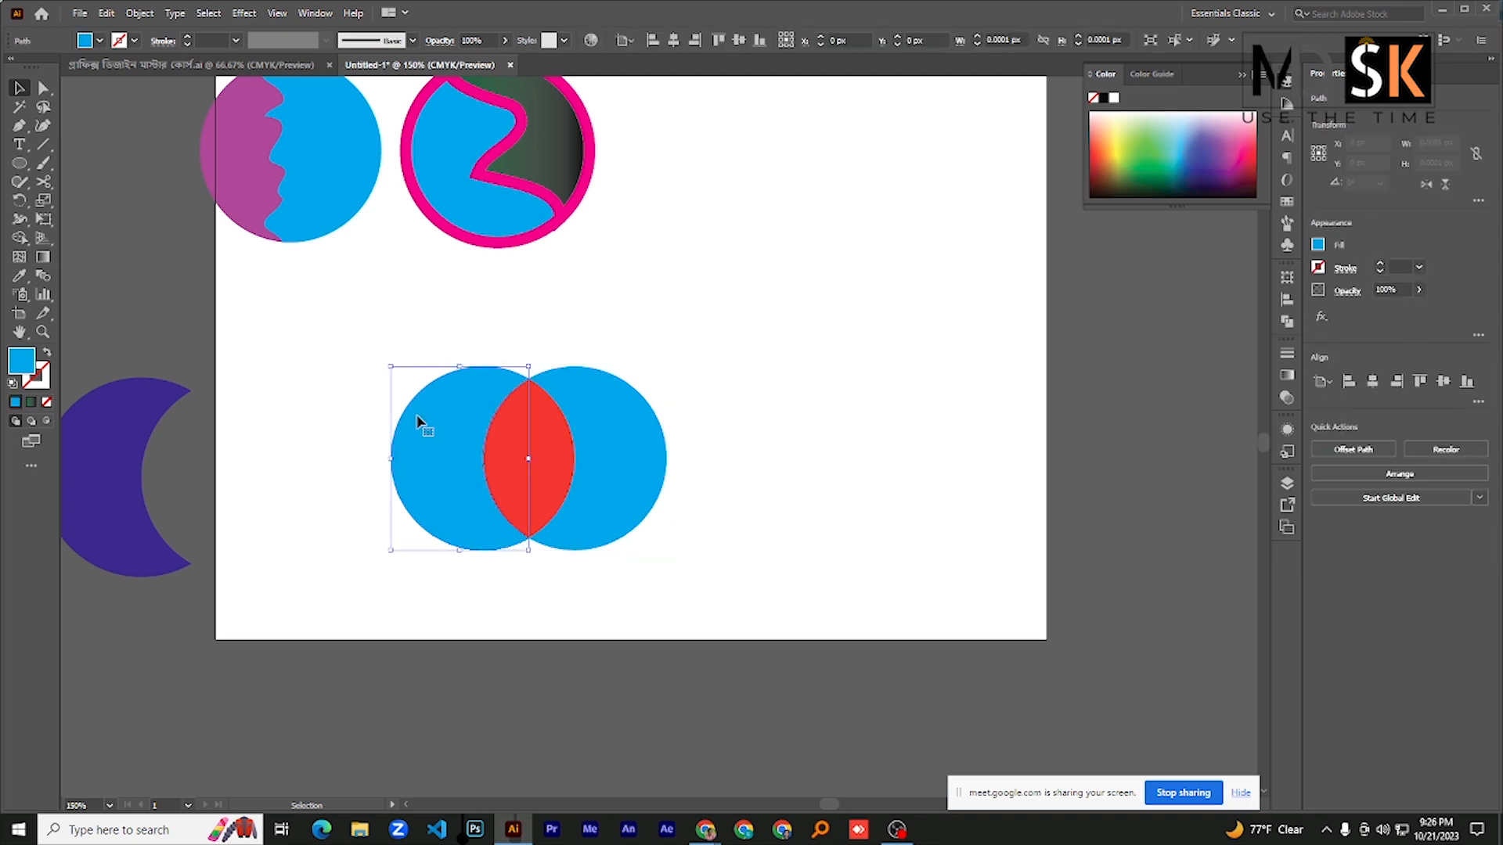
click(685, 475)
click(634, 458)
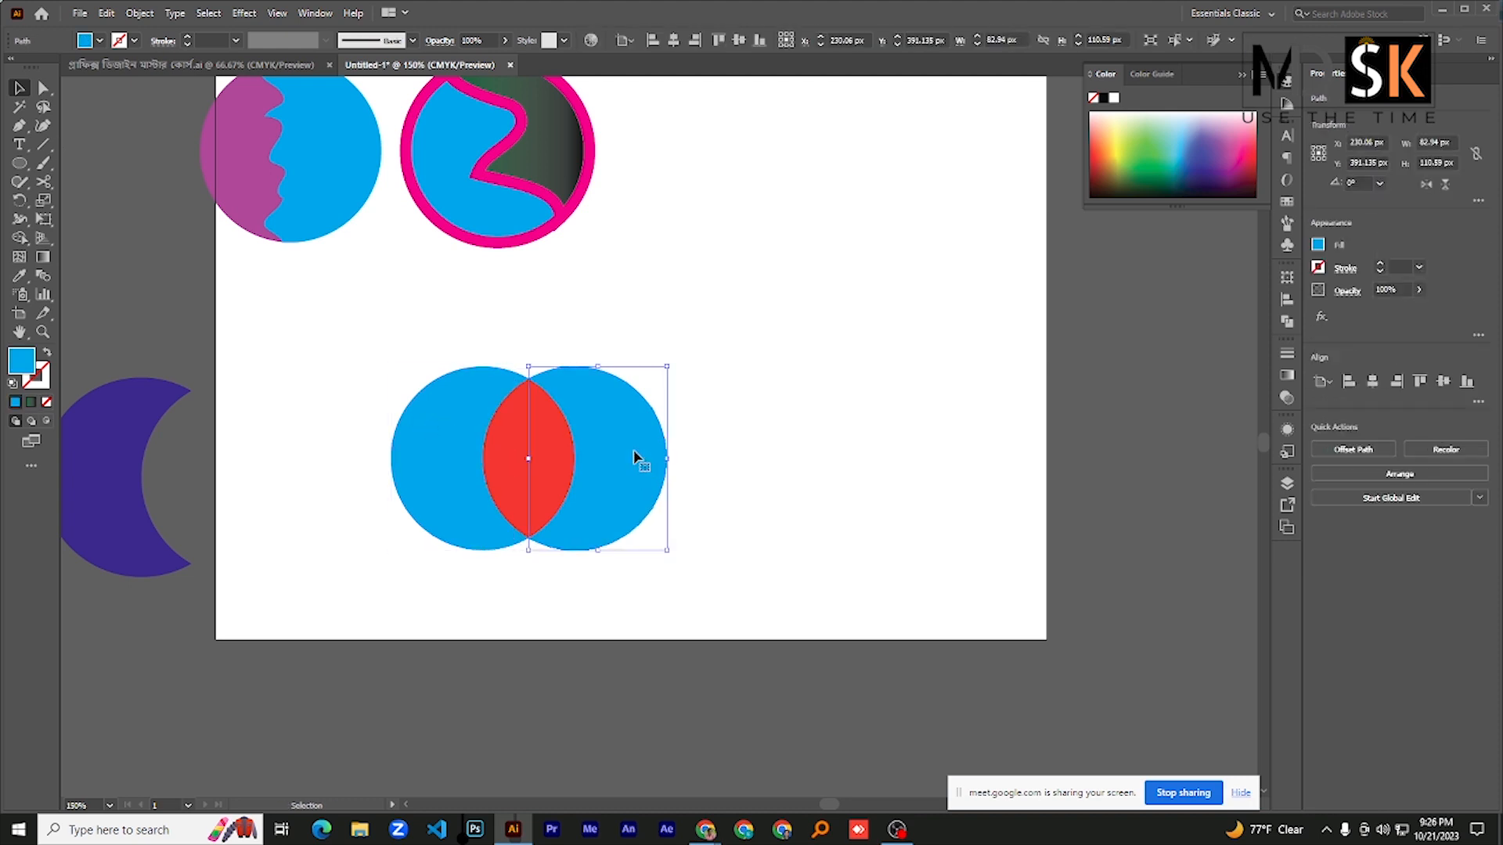
drag(630, 451, 706, 488)
key(ctrl+z)
- Try to move both blue crescents together beyond the artboard's right edge, undo it and clear the selection
key(a)
ctrl+click(430, 465)
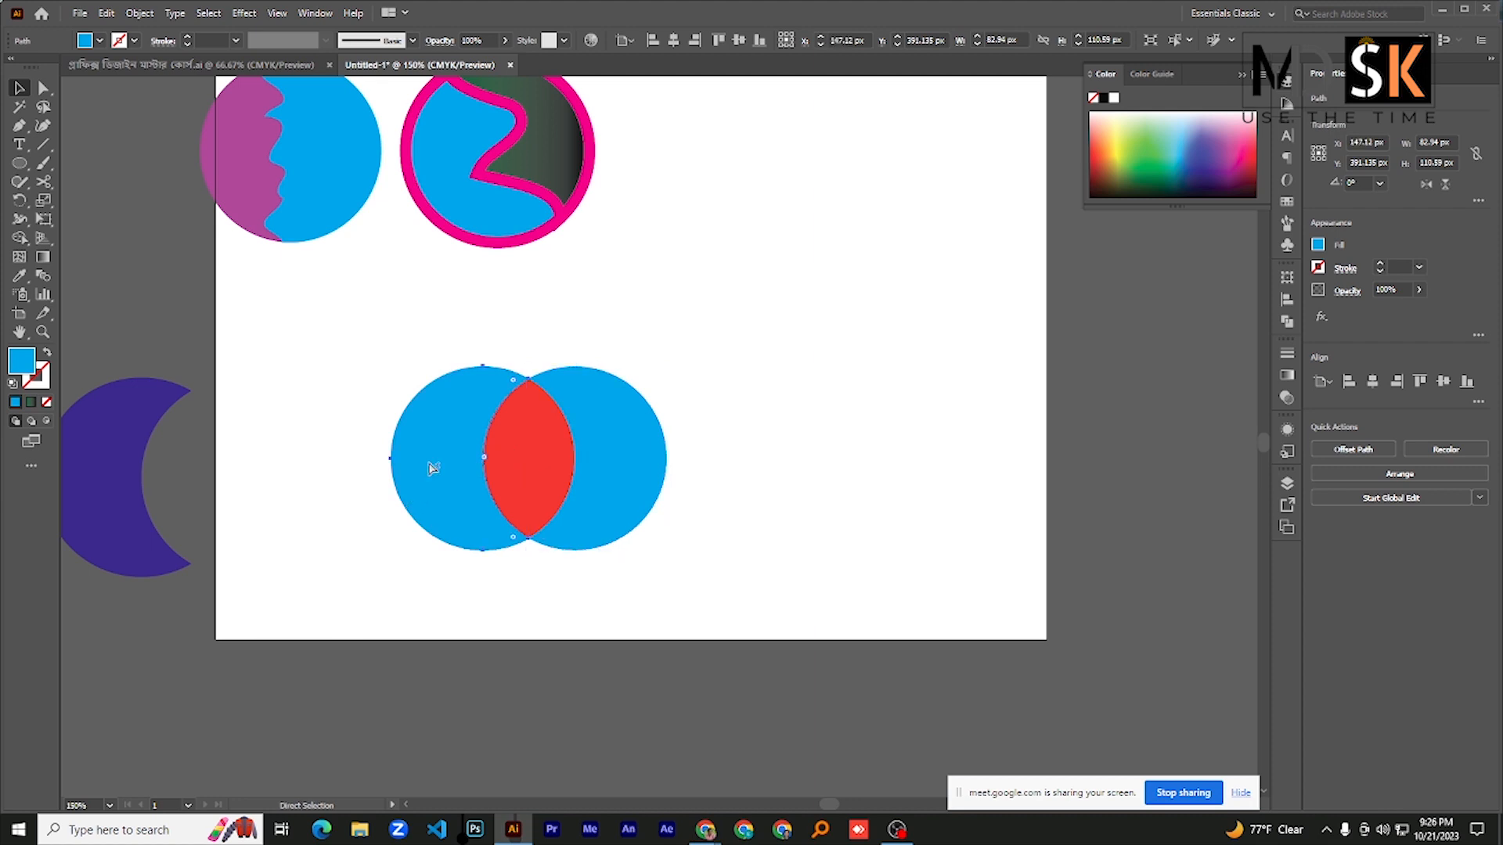
shift+click(607, 439)
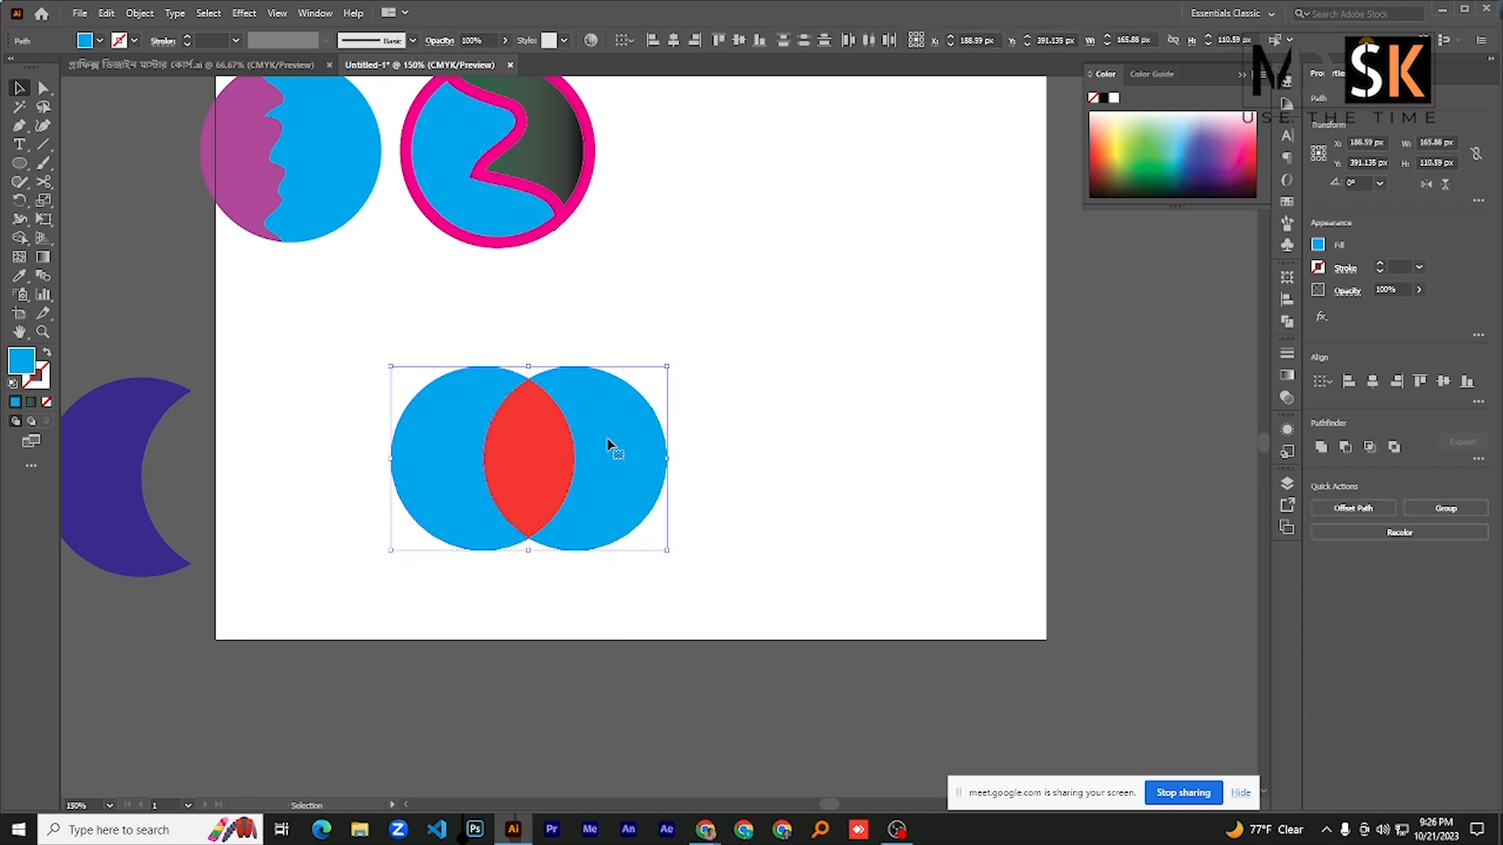
drag(637, 451, 1202, 351)
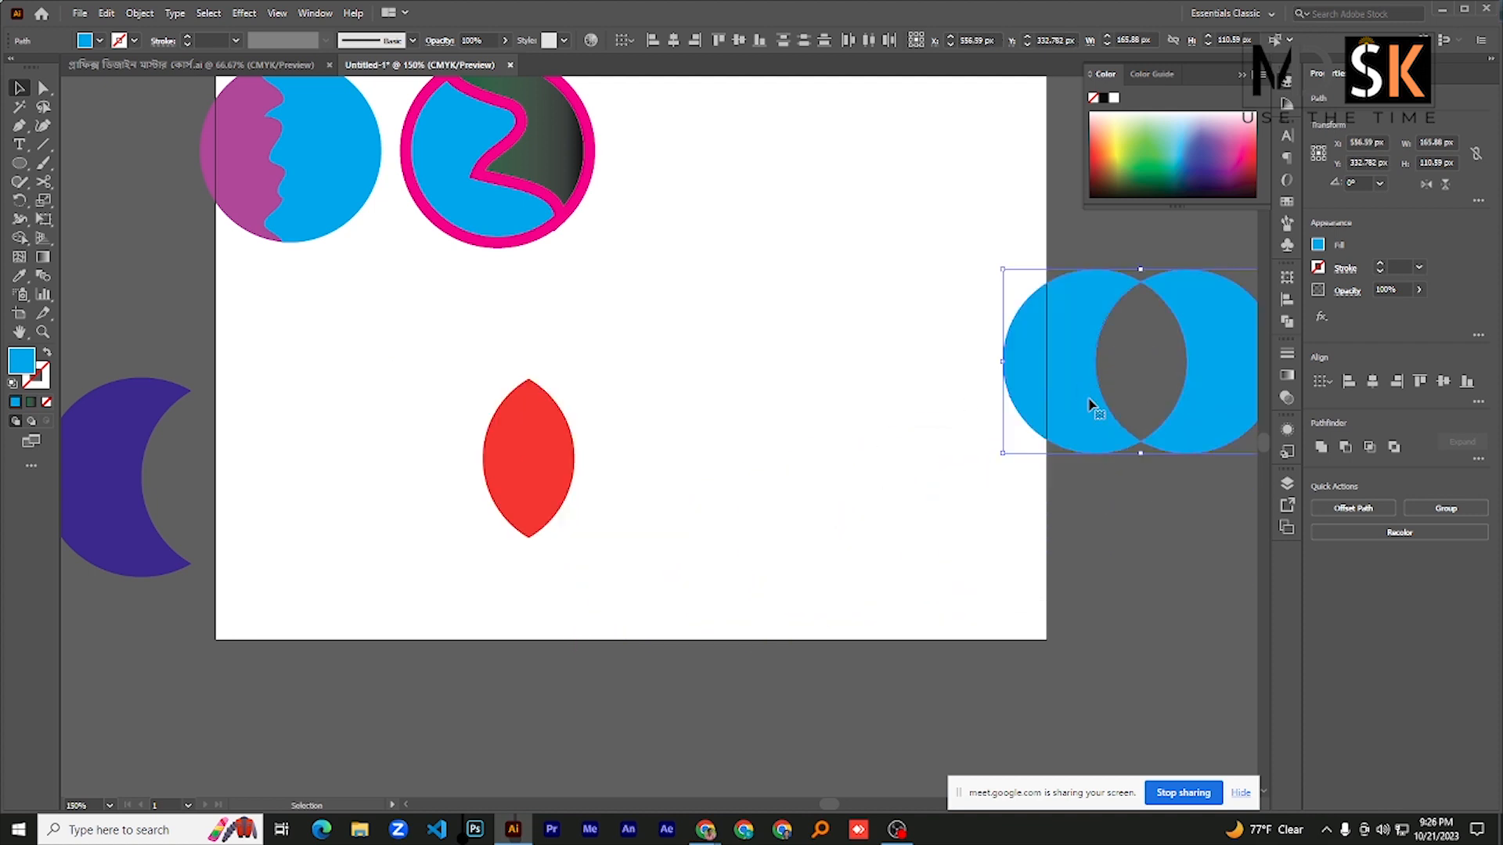
key(ctrl+z)
key(ctrl+z)
click(235, 467)
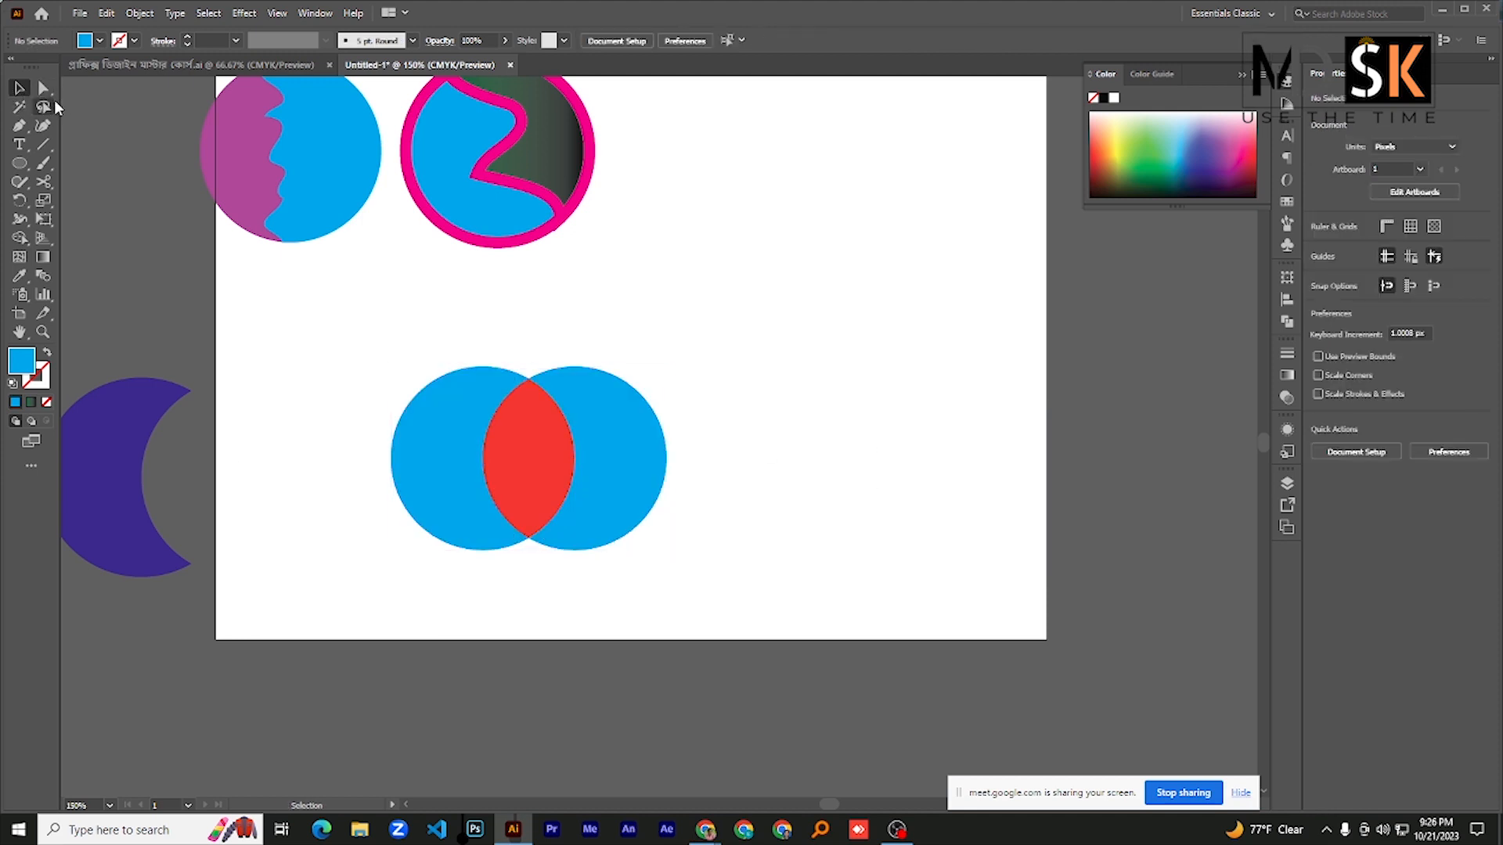
- Move both blue crescents together across the artboard's right edge and select the remaining red petal
click(447, 482)
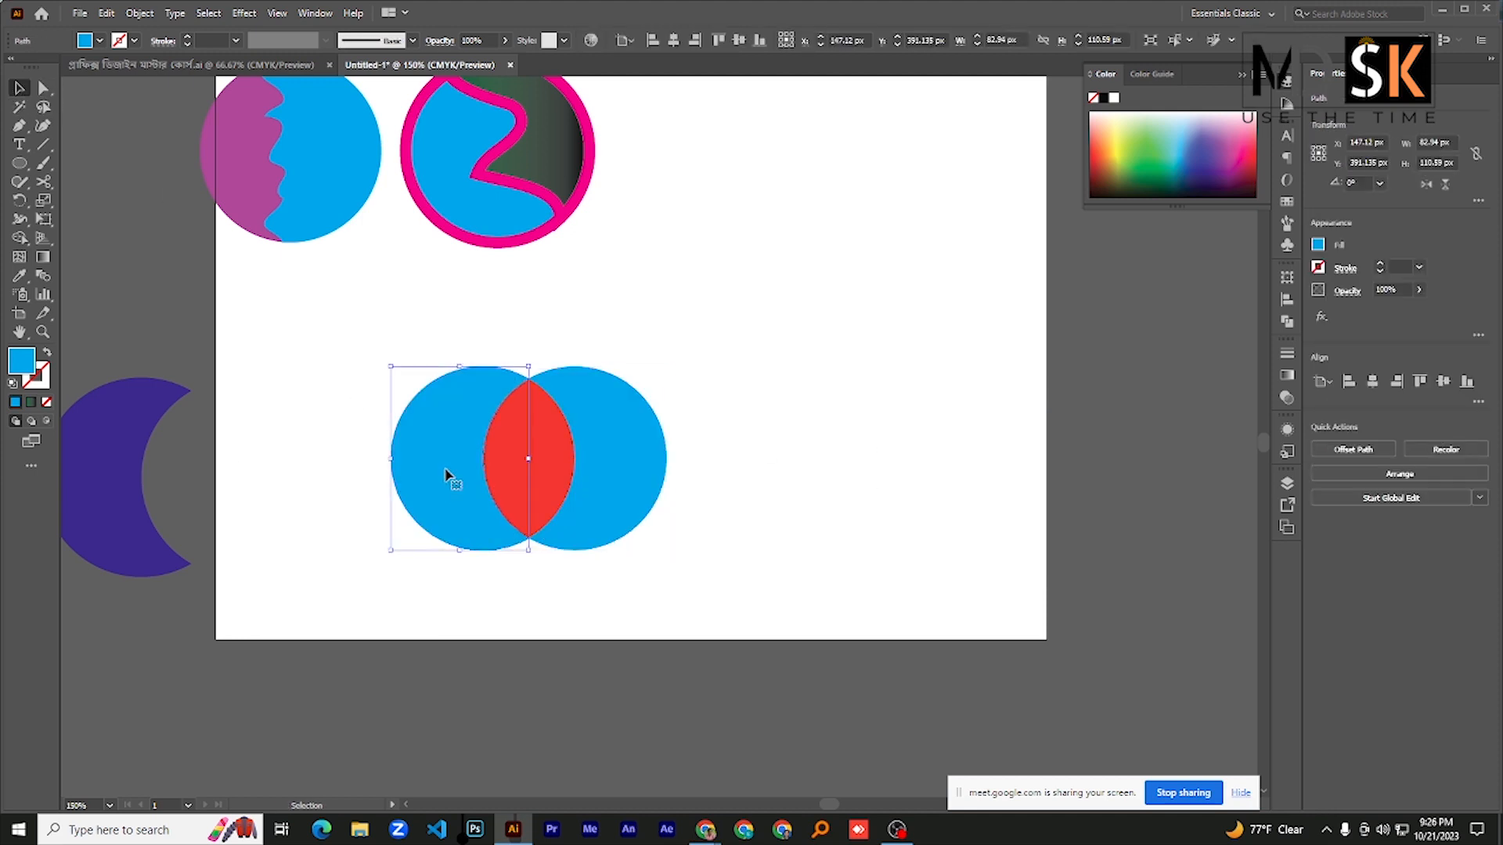
shift+click(617, 472)
drag(610, 477, 1183, 364)
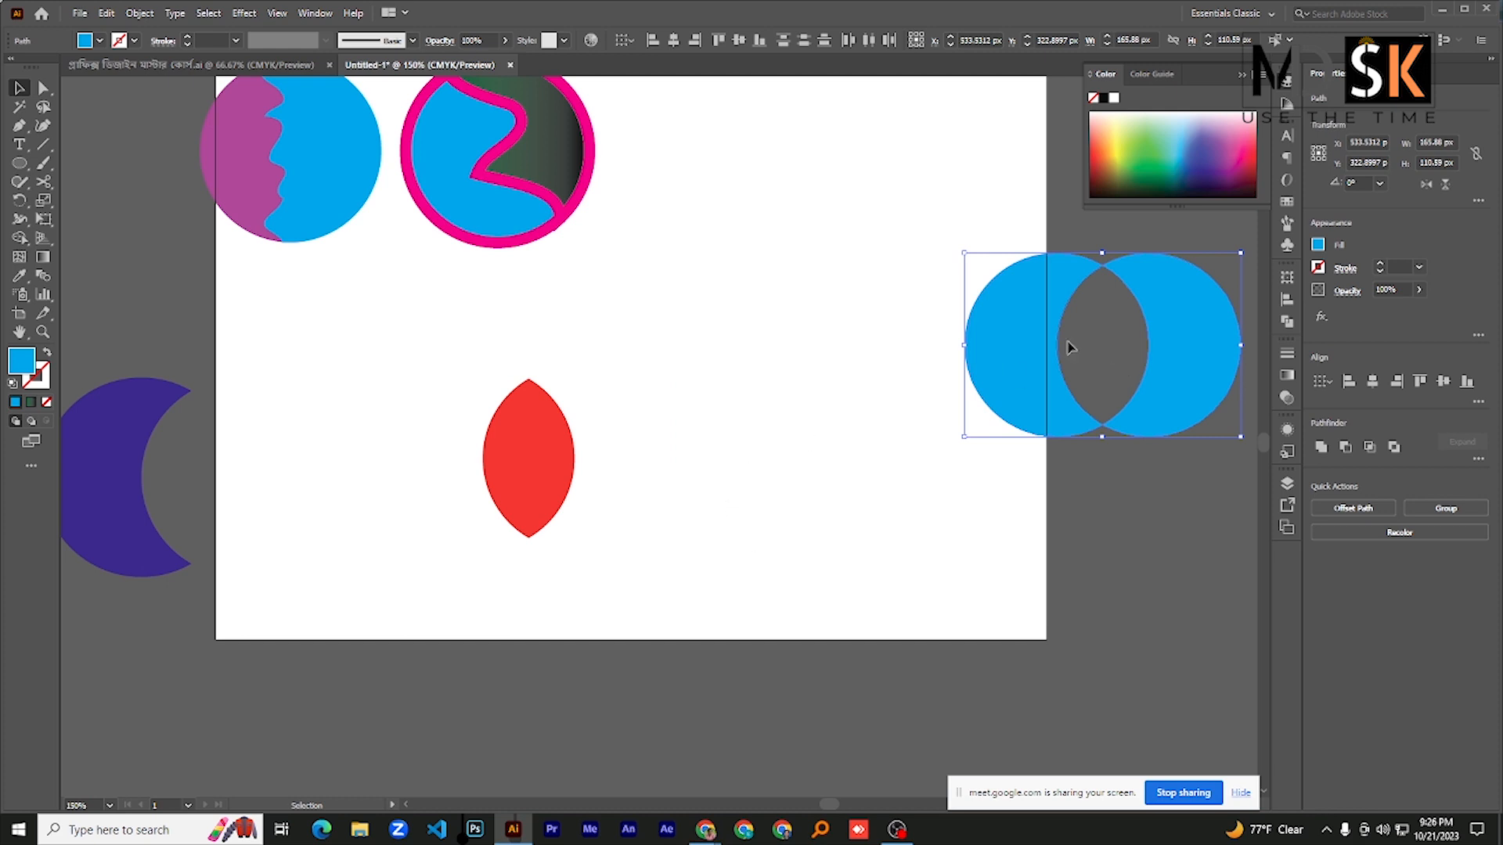
click(489, 471)
scroll(518, 464, down, 2)
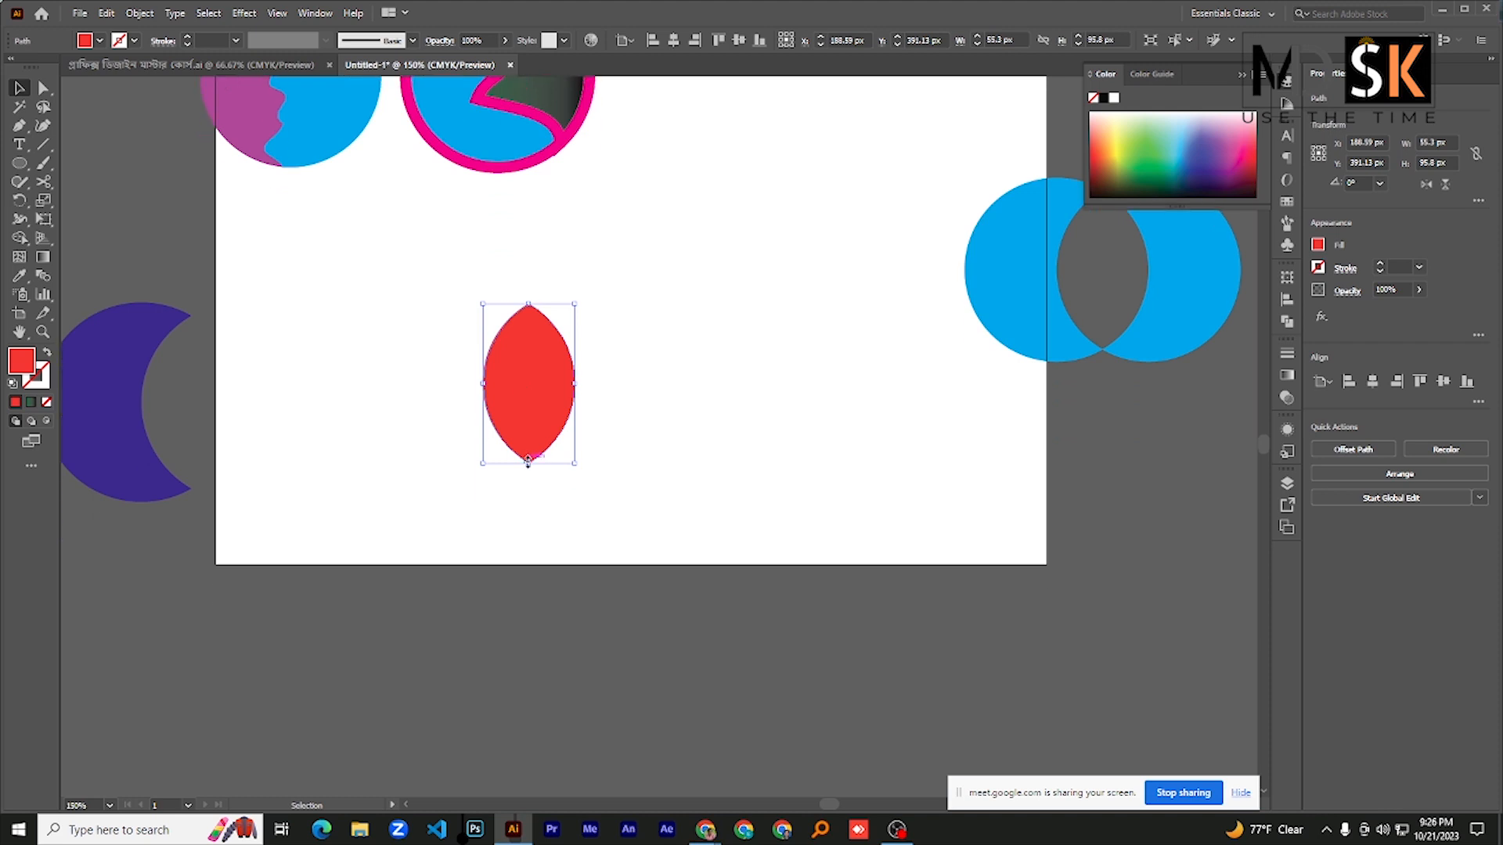
- Rotate a copy of the red petal about 64° around its lower tip and repeat the transformation twice to make four petals
click(20, 200)
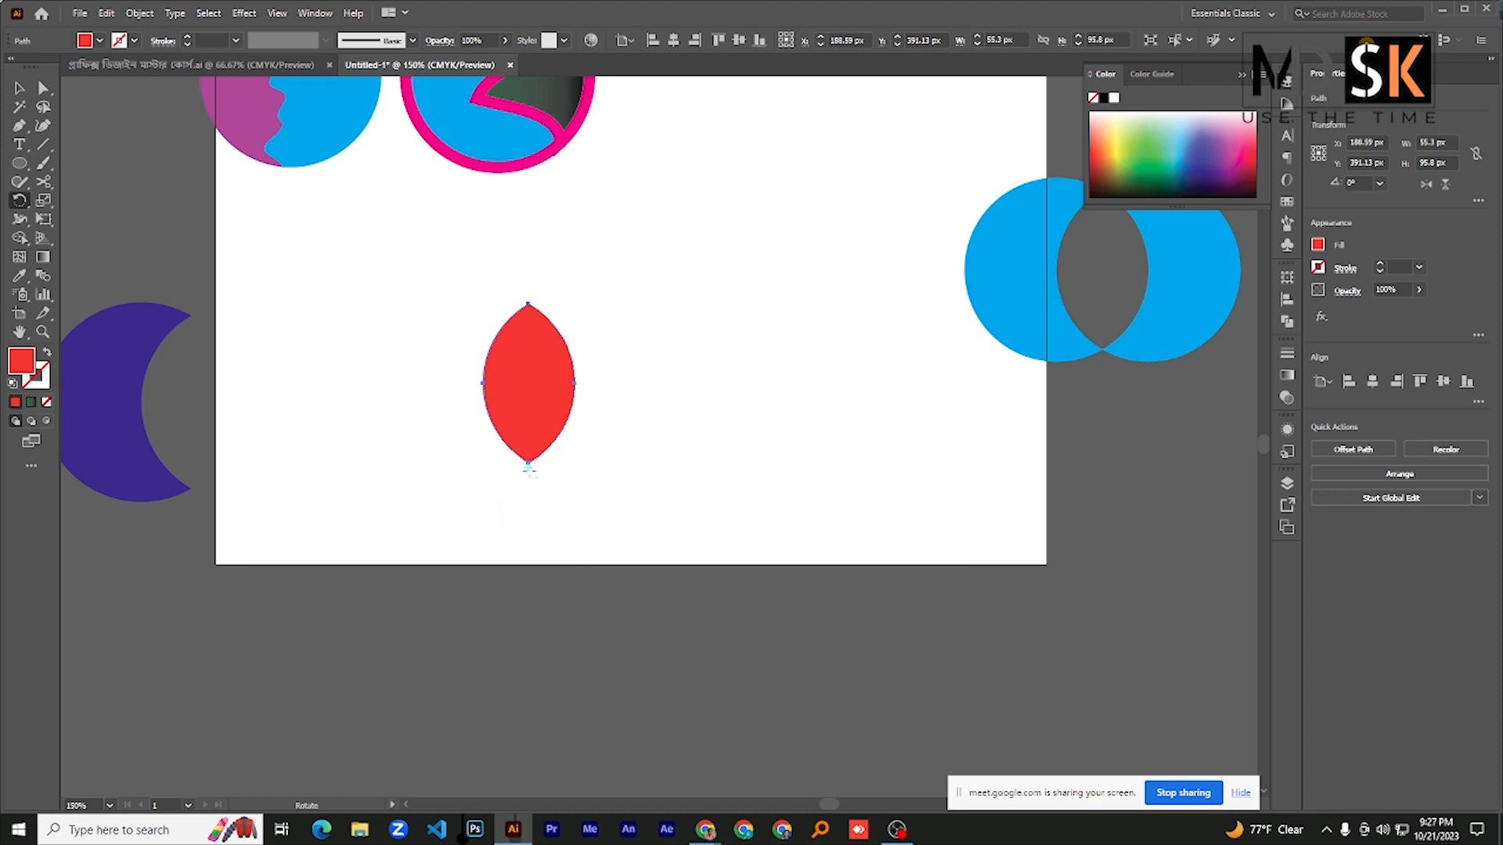
alt+click(528, 465)
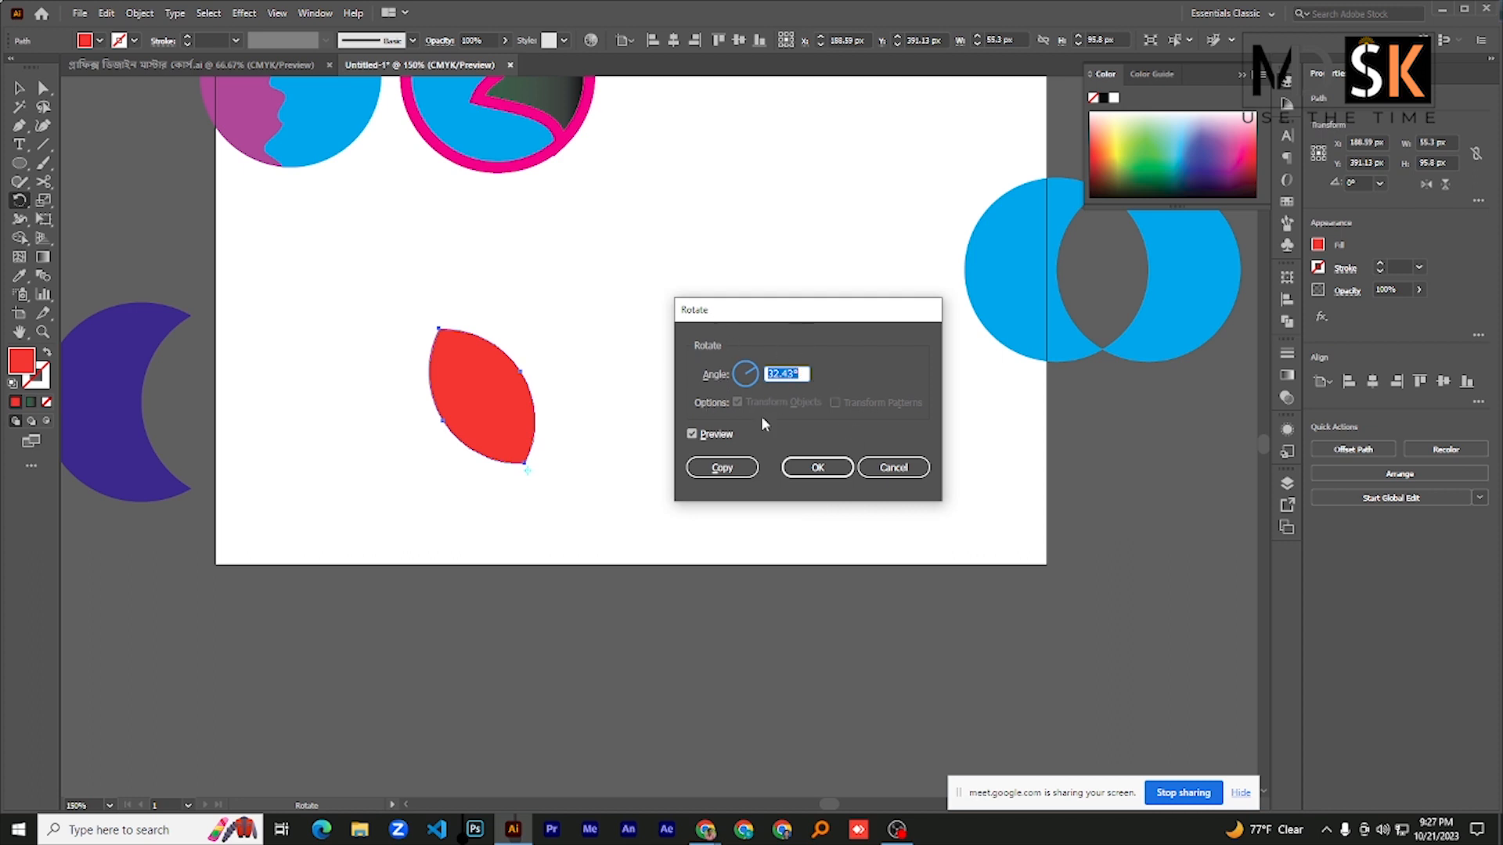
click(893, 467)
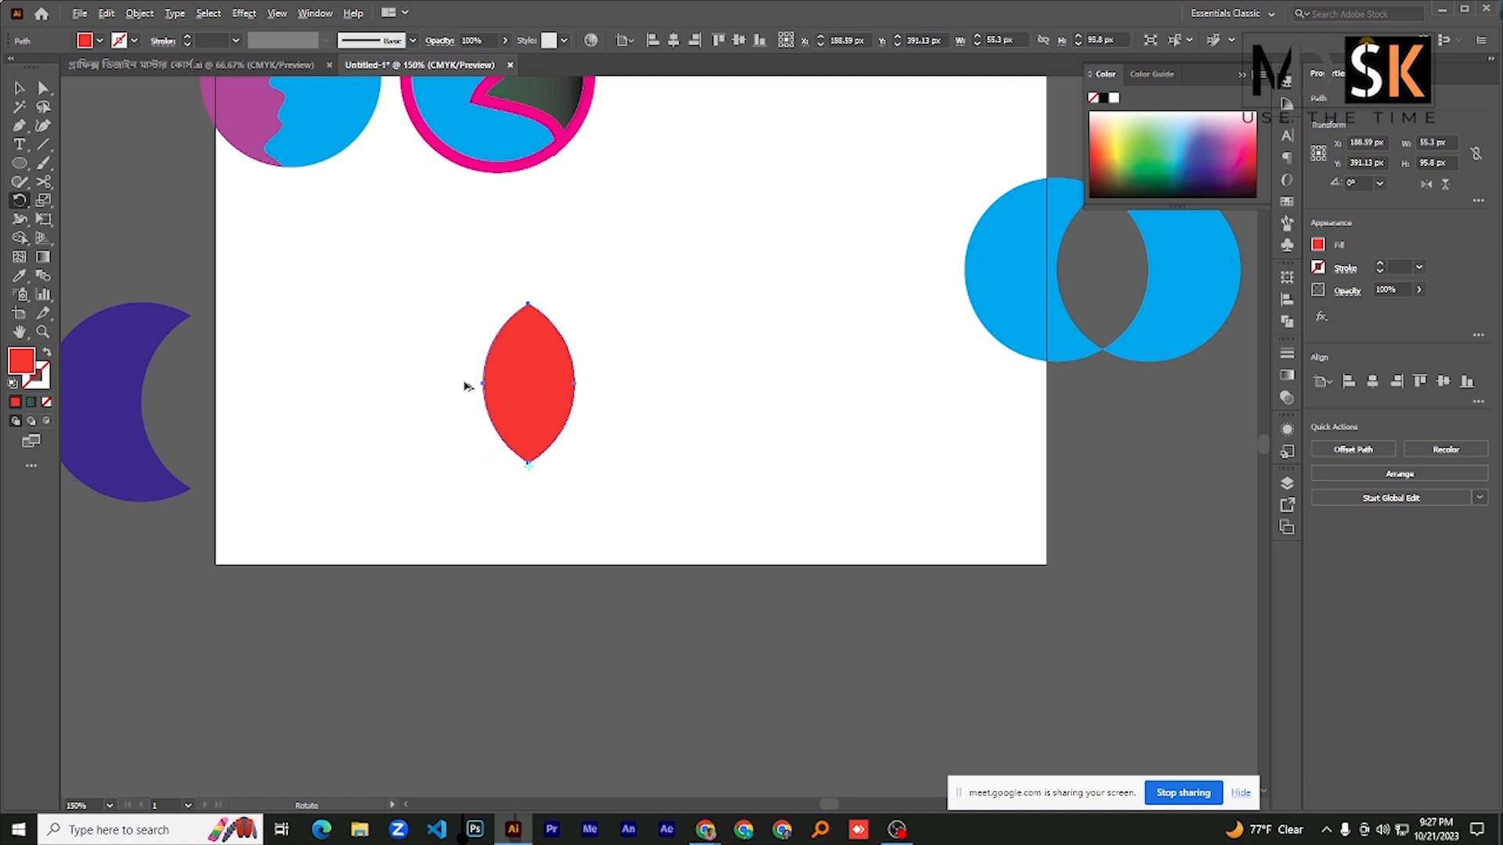
drag(466, 386, 421, 418)
key(ctrl)
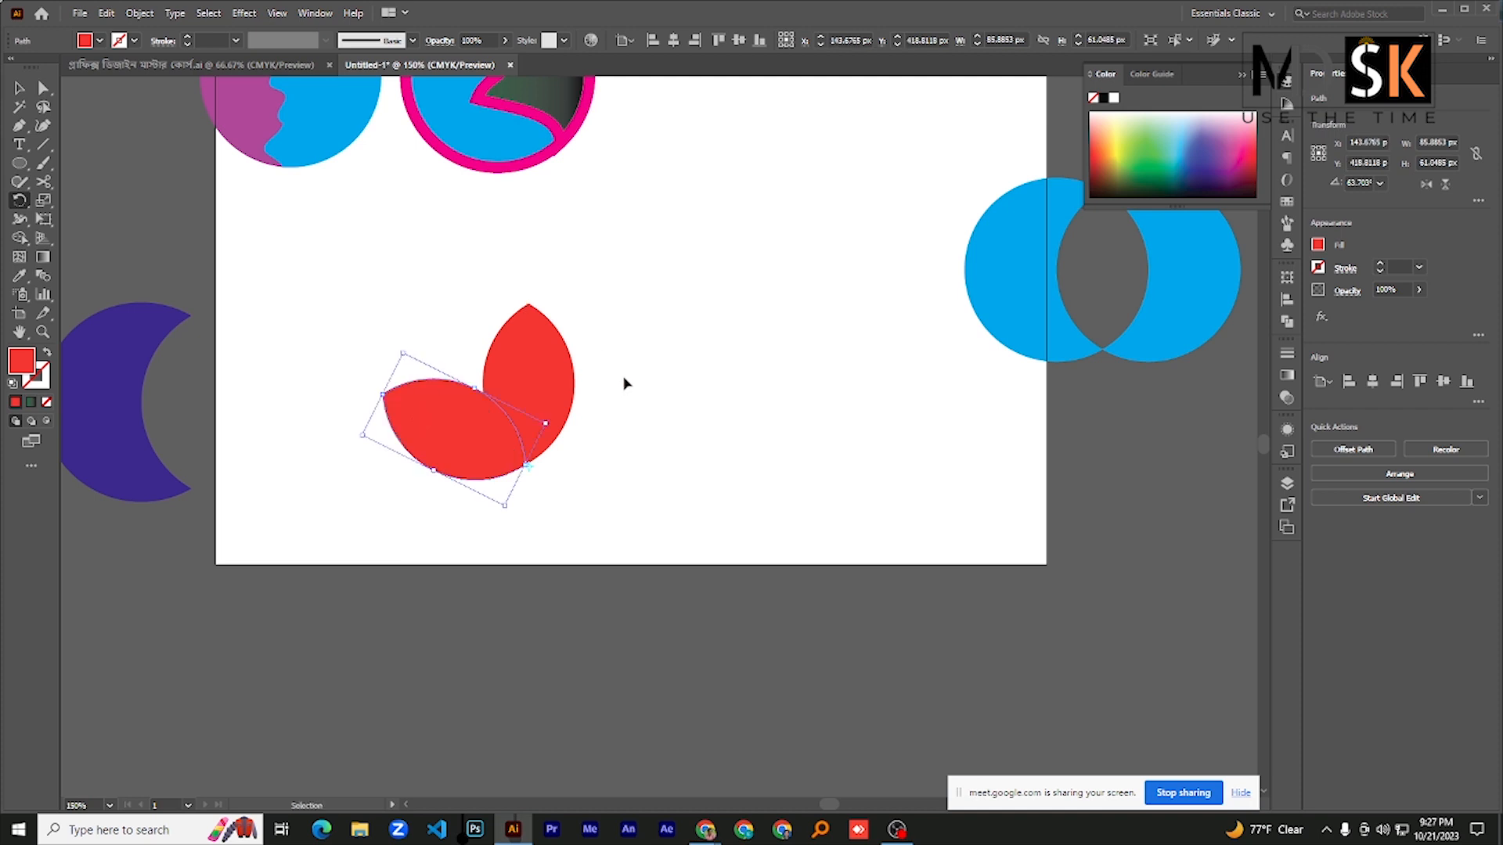
key(ctrl+d)
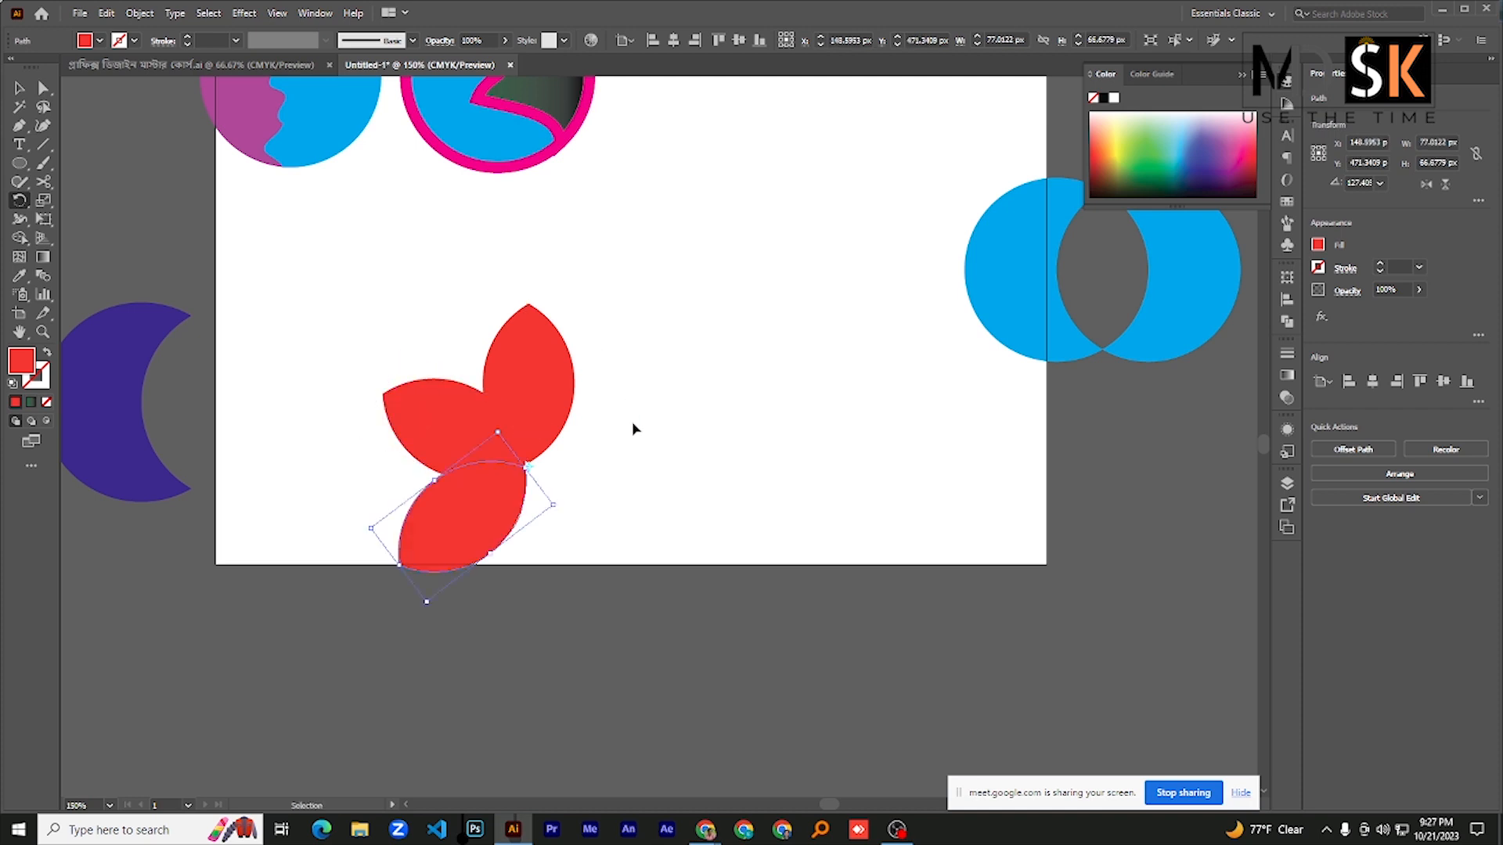
key(ctrl+d)
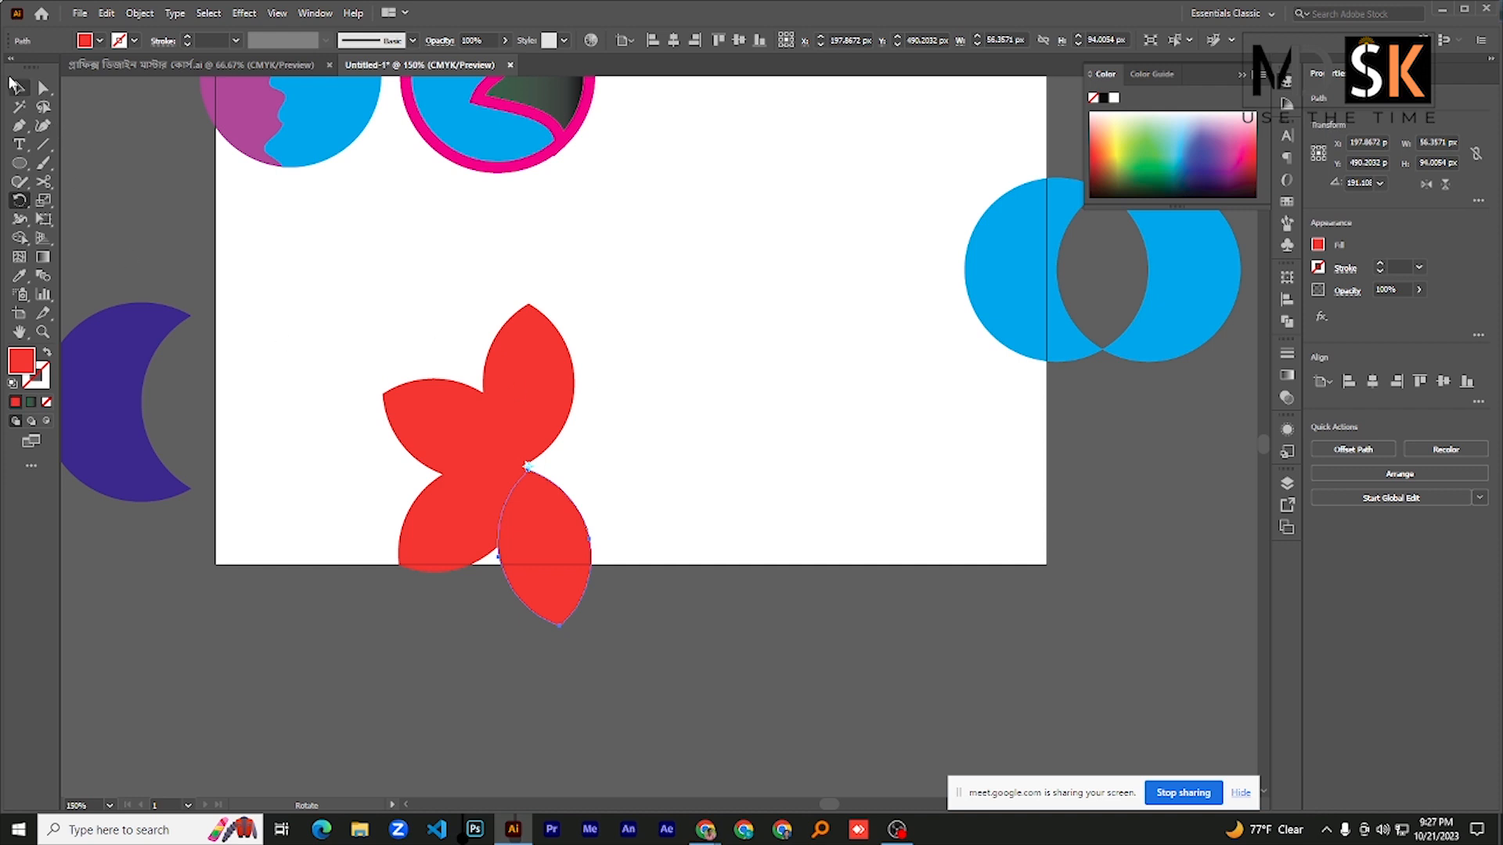
- Select all four red petals and change their fill to blue #2635ed
click(18, 89)
drag(362, 319, 529, 637)
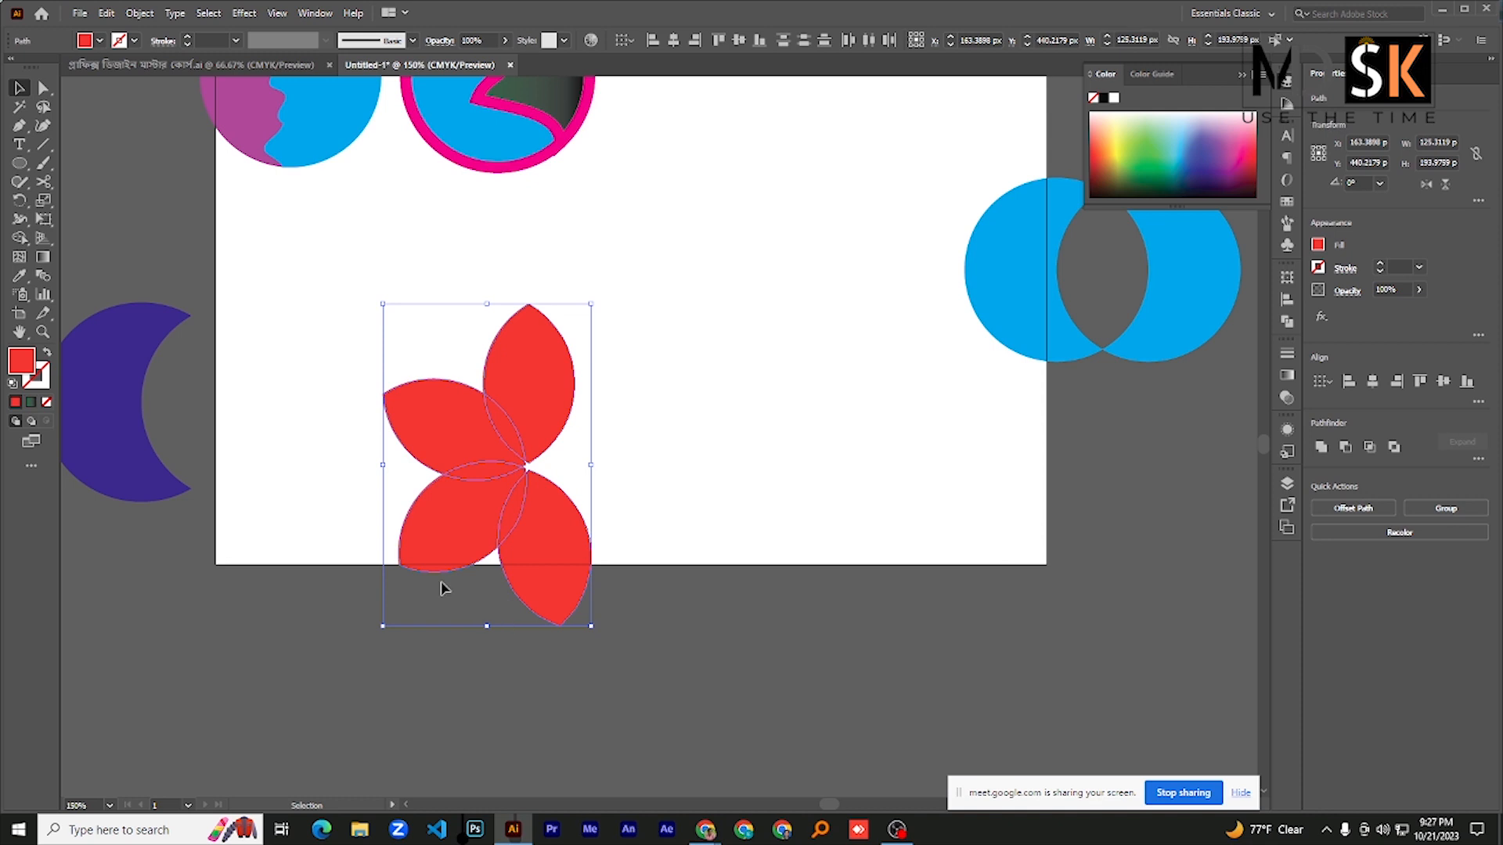
double_click(14, 373)
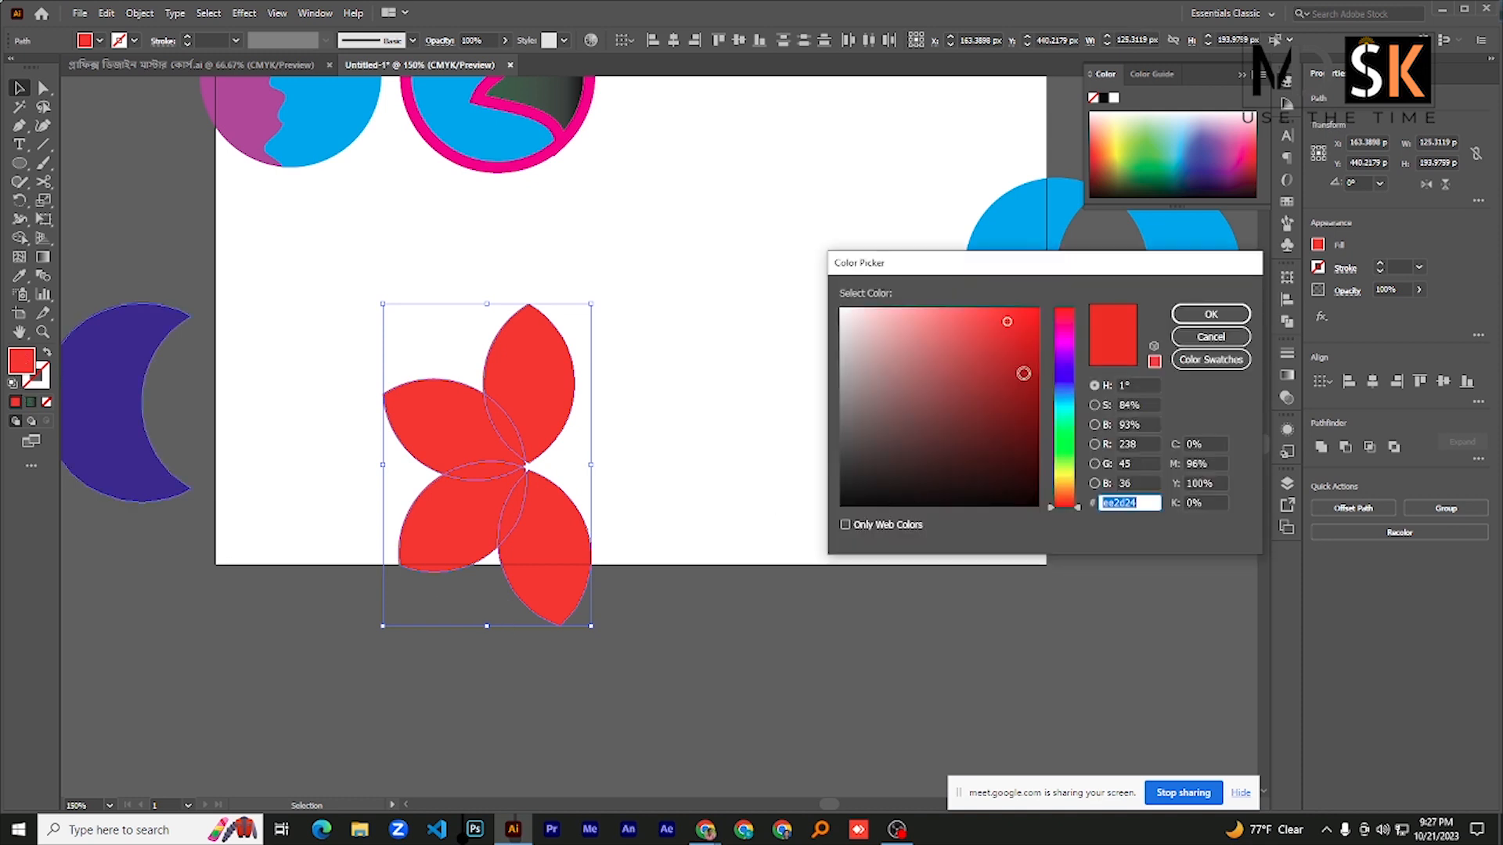
click(1064, 383)
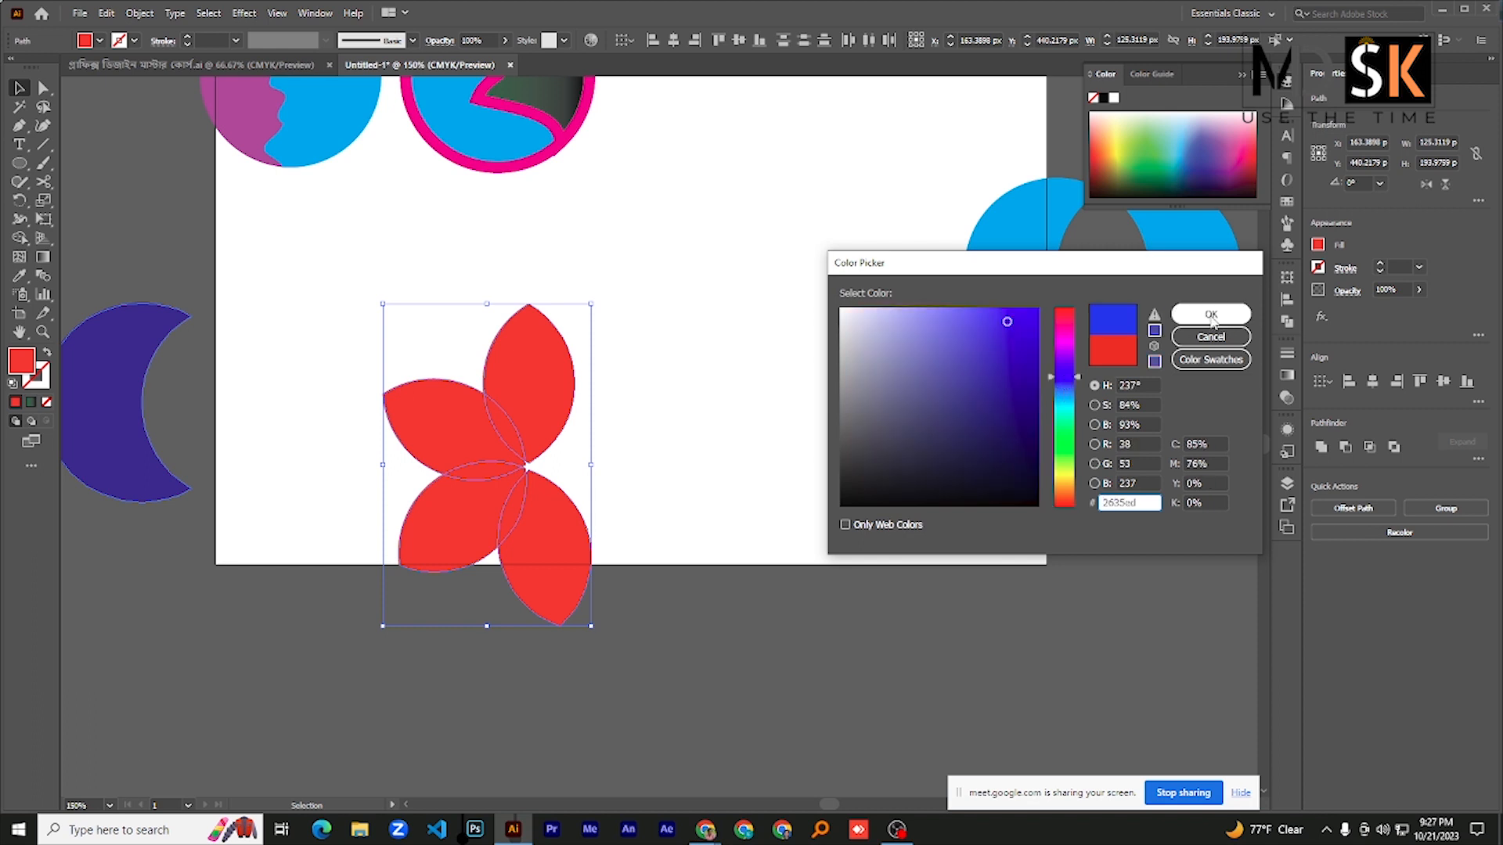
click(1211, 314)
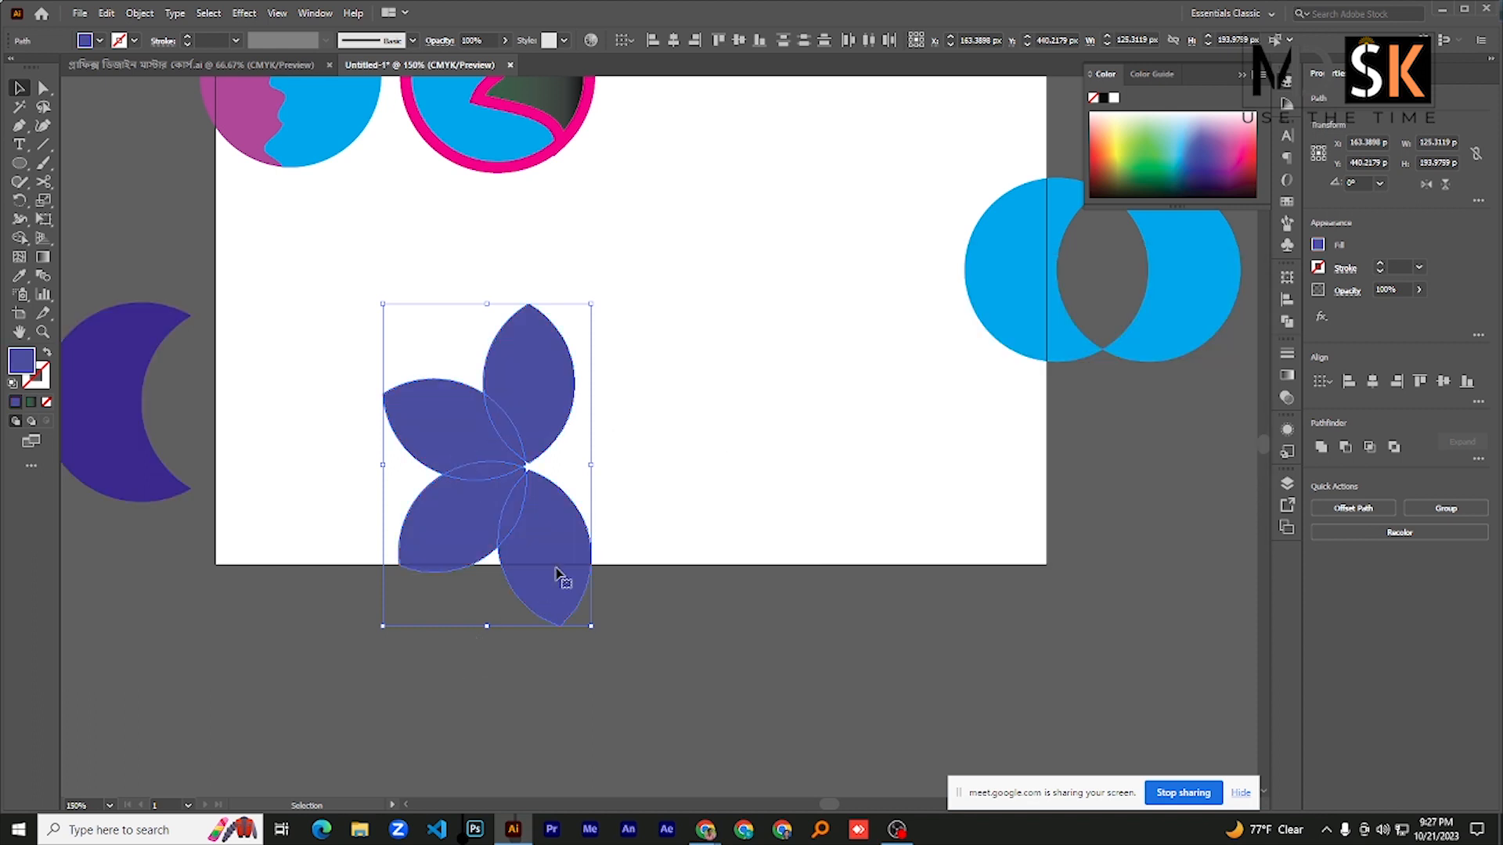
- Select the lowest petal and repeat the rotated copy twice to complete the six-petal flower
click(617, 371)
click(531, 574)
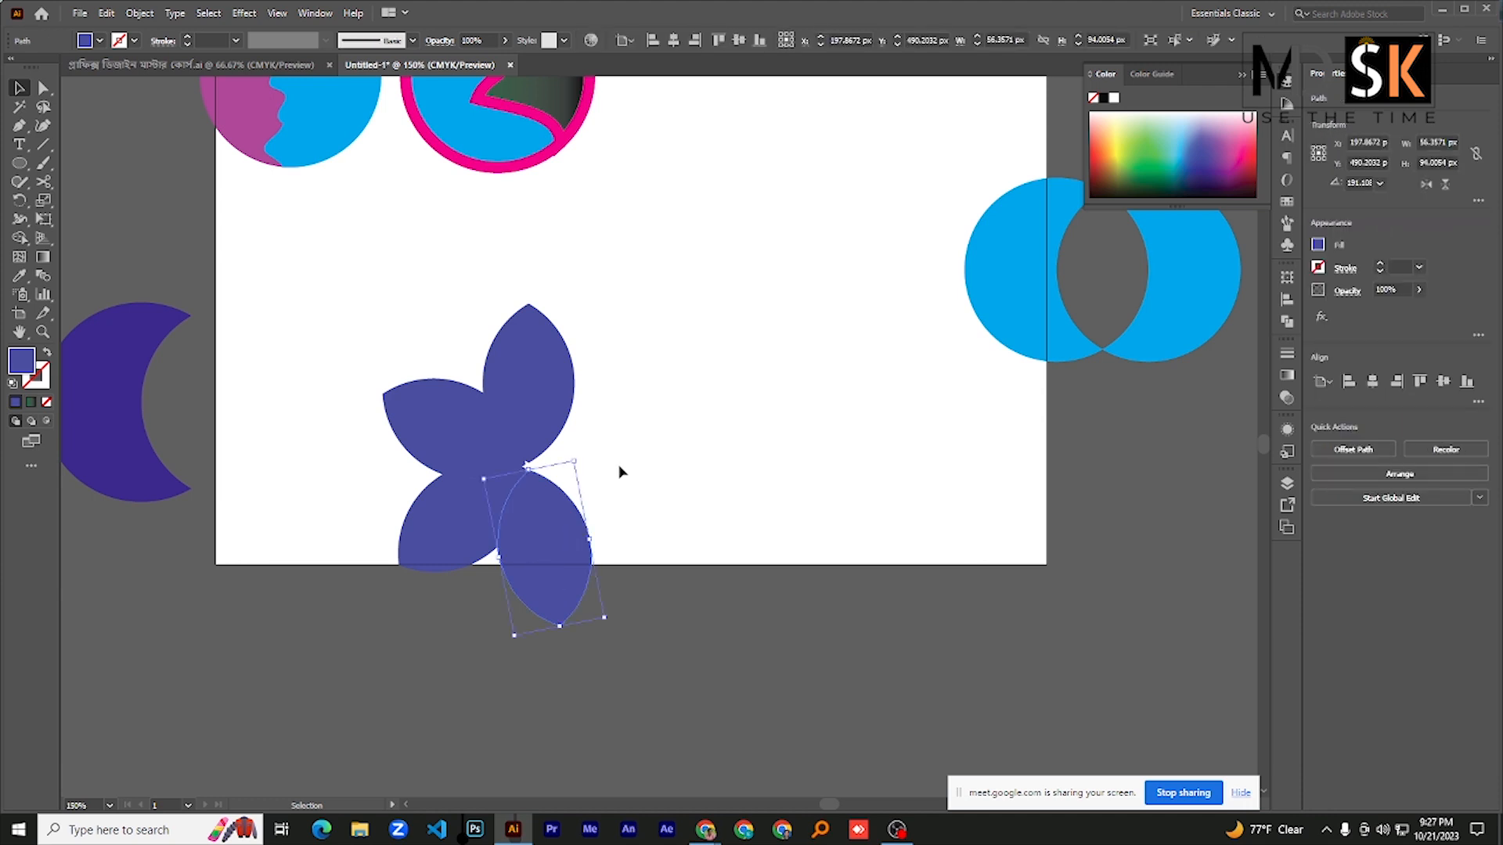
key(a)
key(ctrl+d)
key(ctrl+d)
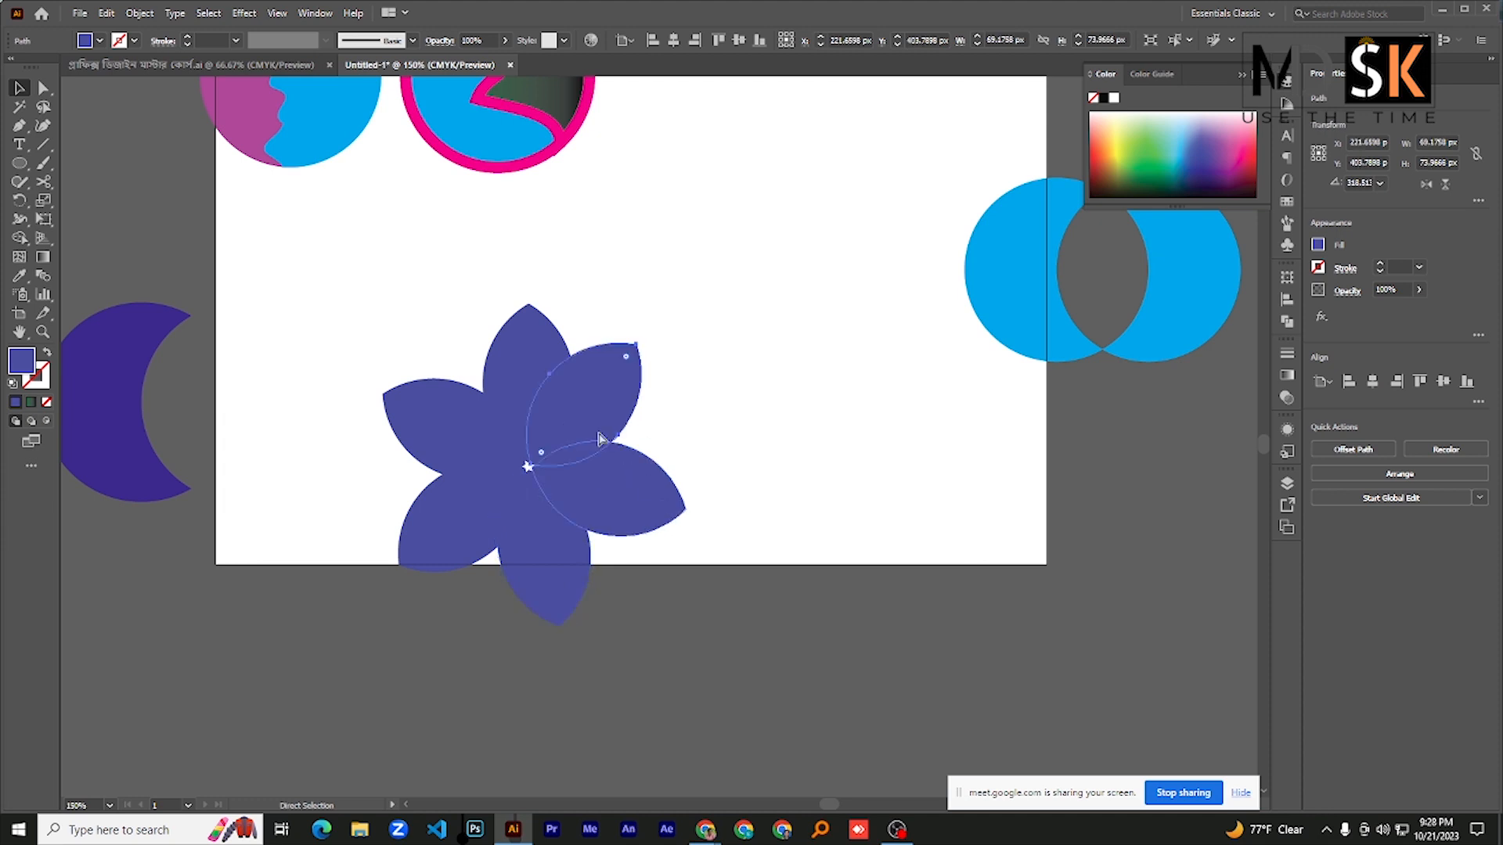
- Select the two newest petals together and change their fill to turquoise #28eadb
shift+click(615, 493)
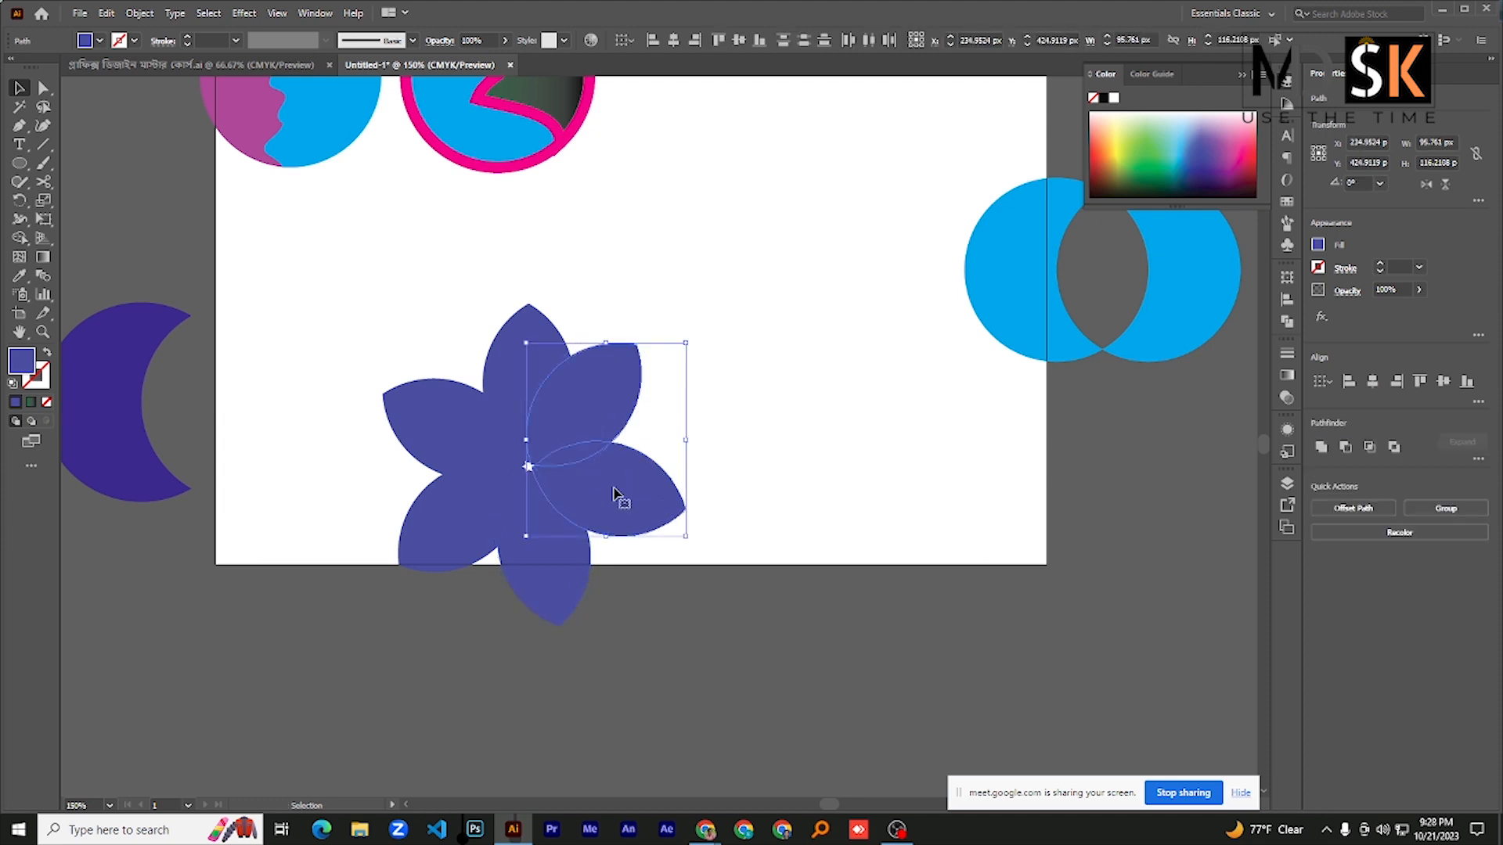
double_click(24, 362)
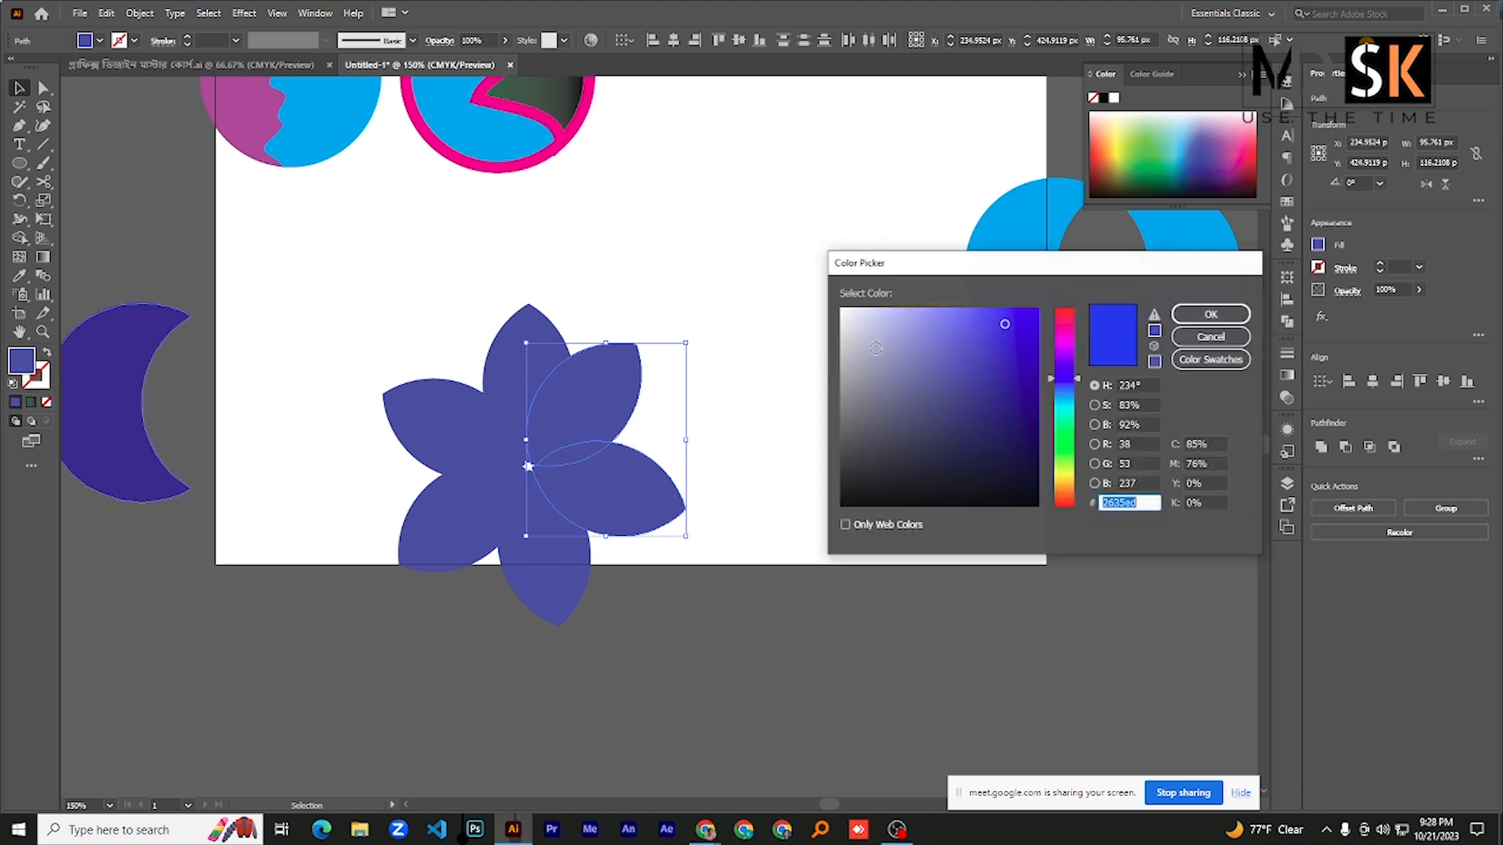
click(1064, 415)
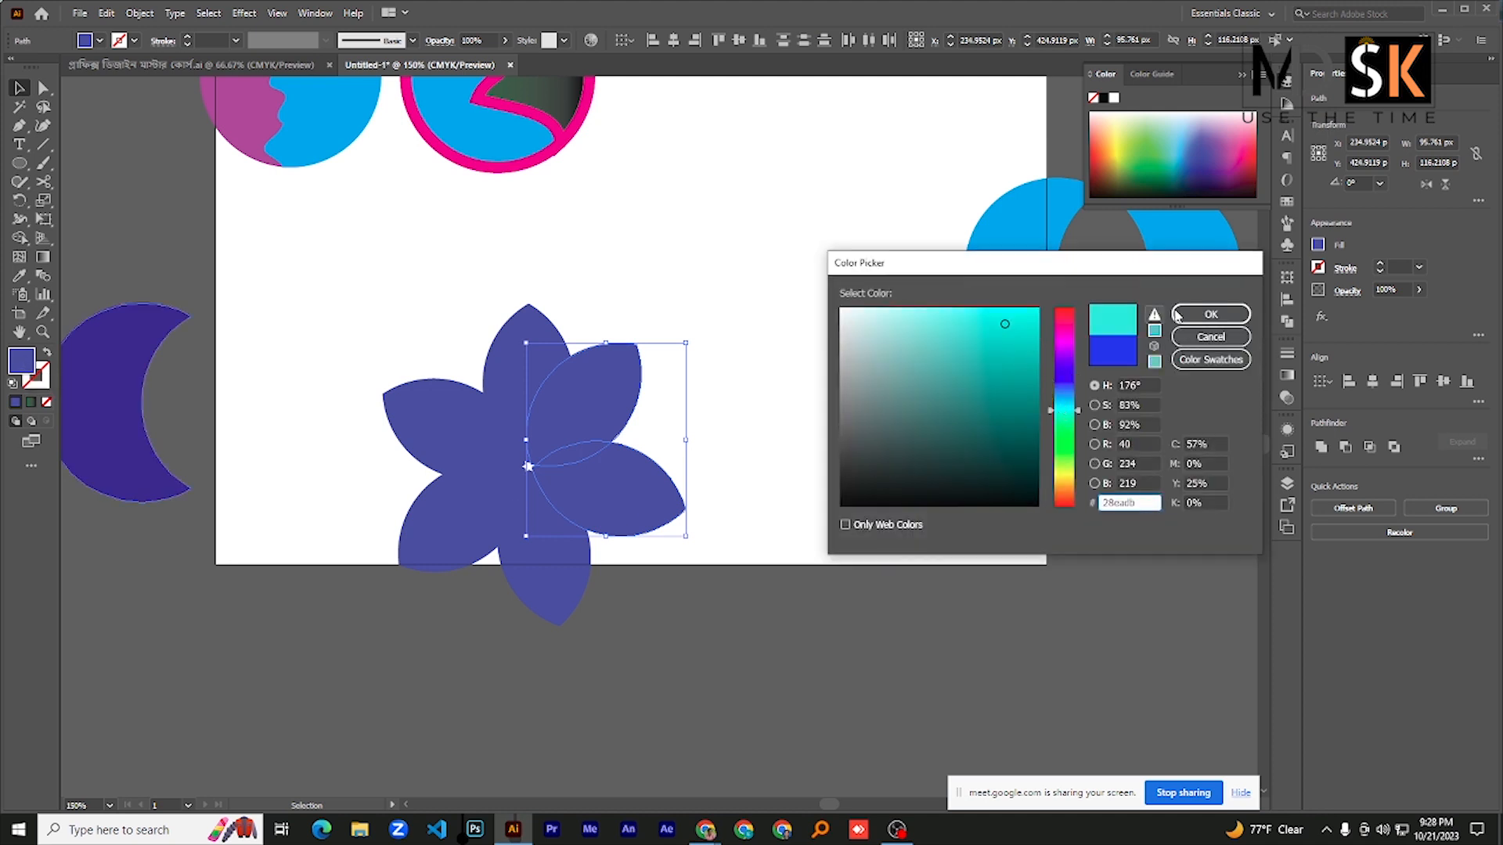
click(1210, 314)
- Select the flower's topmost petal, change its fill to bright cyan, and clear the selection
click(380, 334)
click(537, 329)
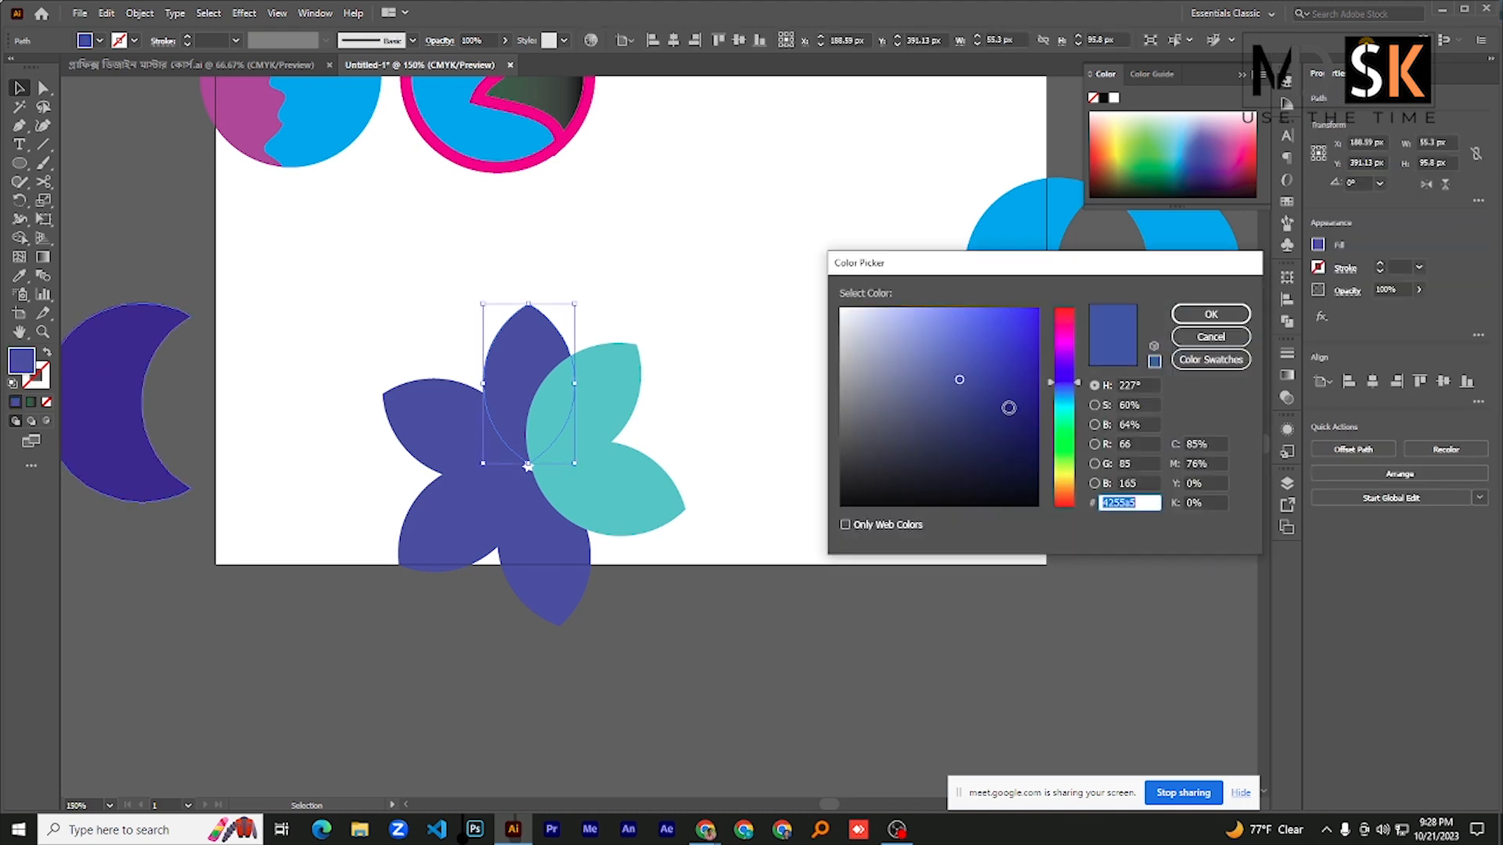
click(1069, 407)
click(1033, 307)
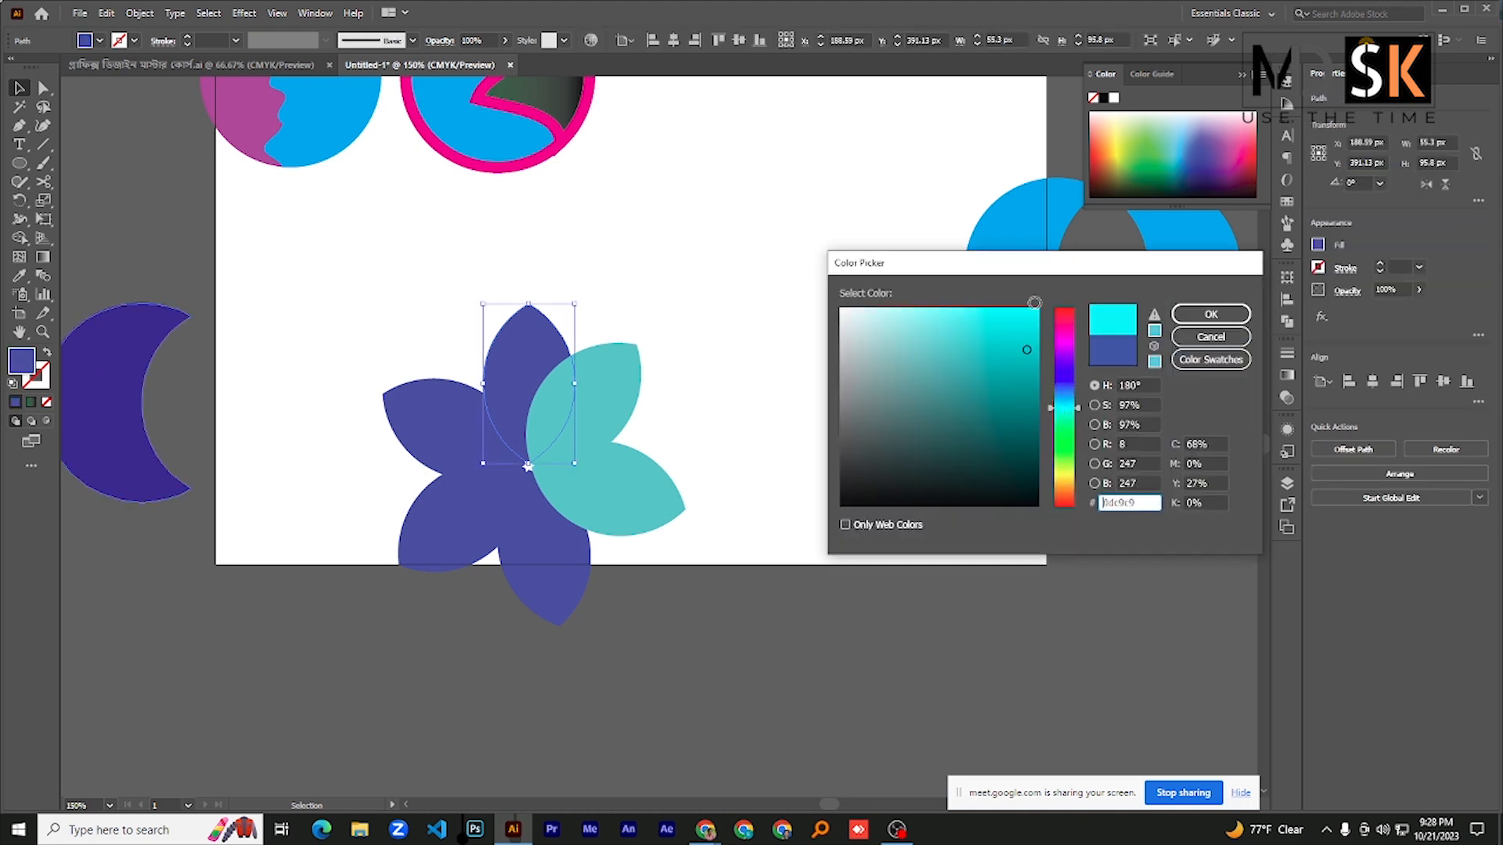
click(1211, 314)
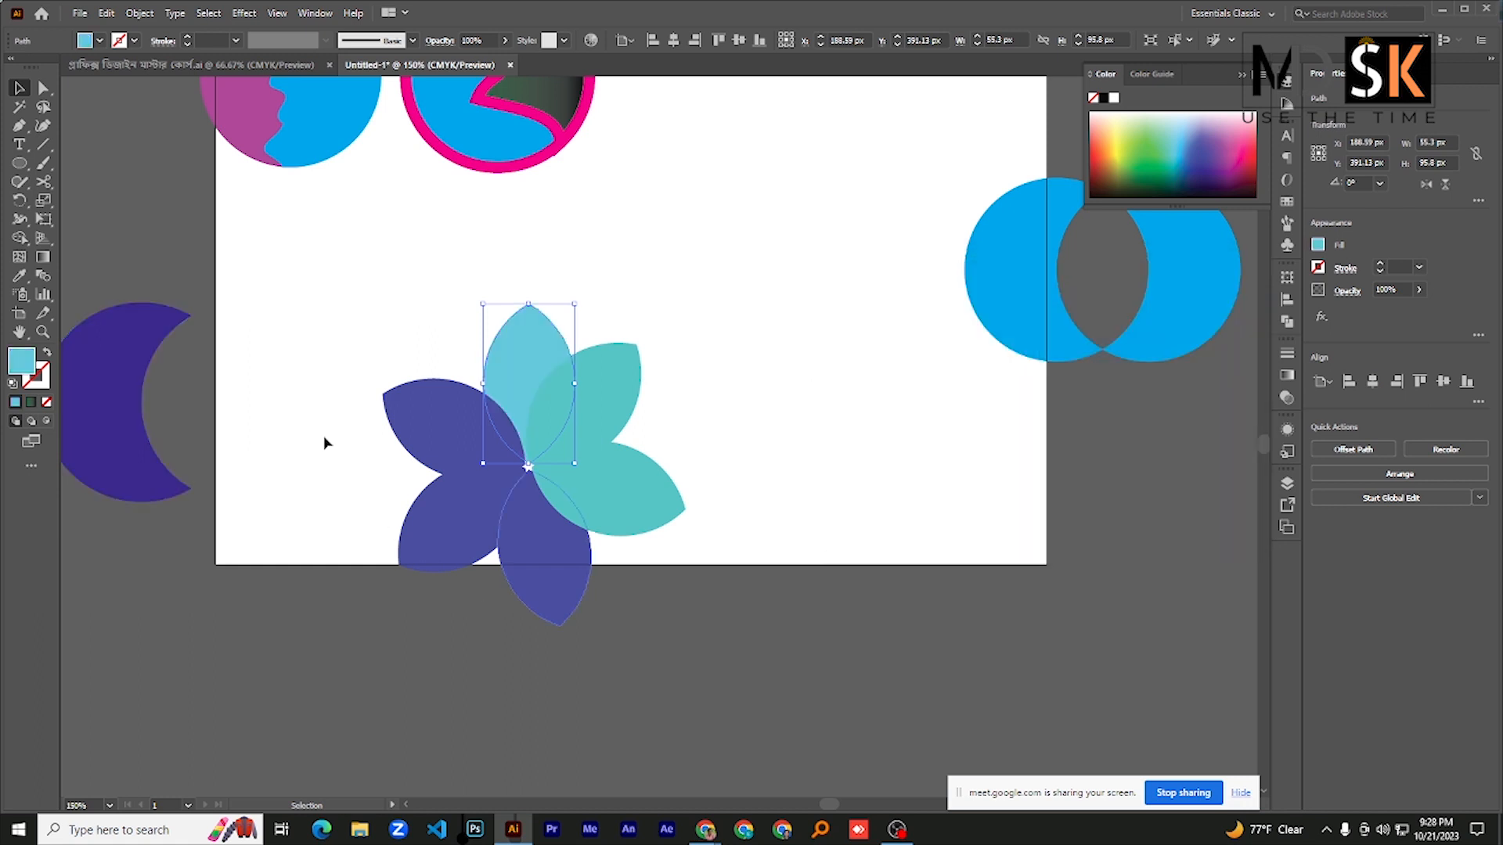
click(303, 297)
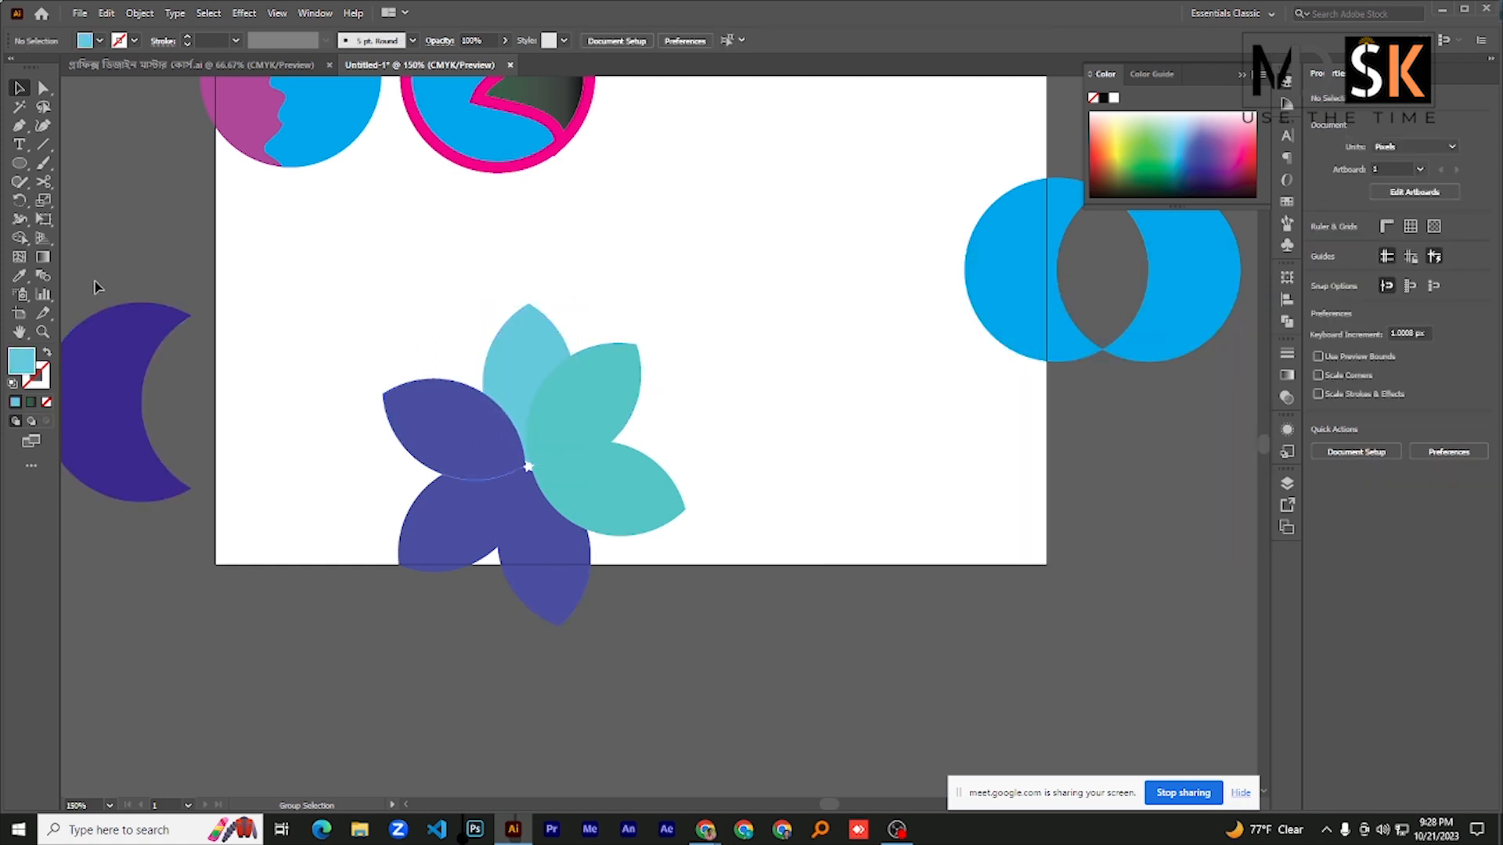
click(20, 237)
click(102, 238)
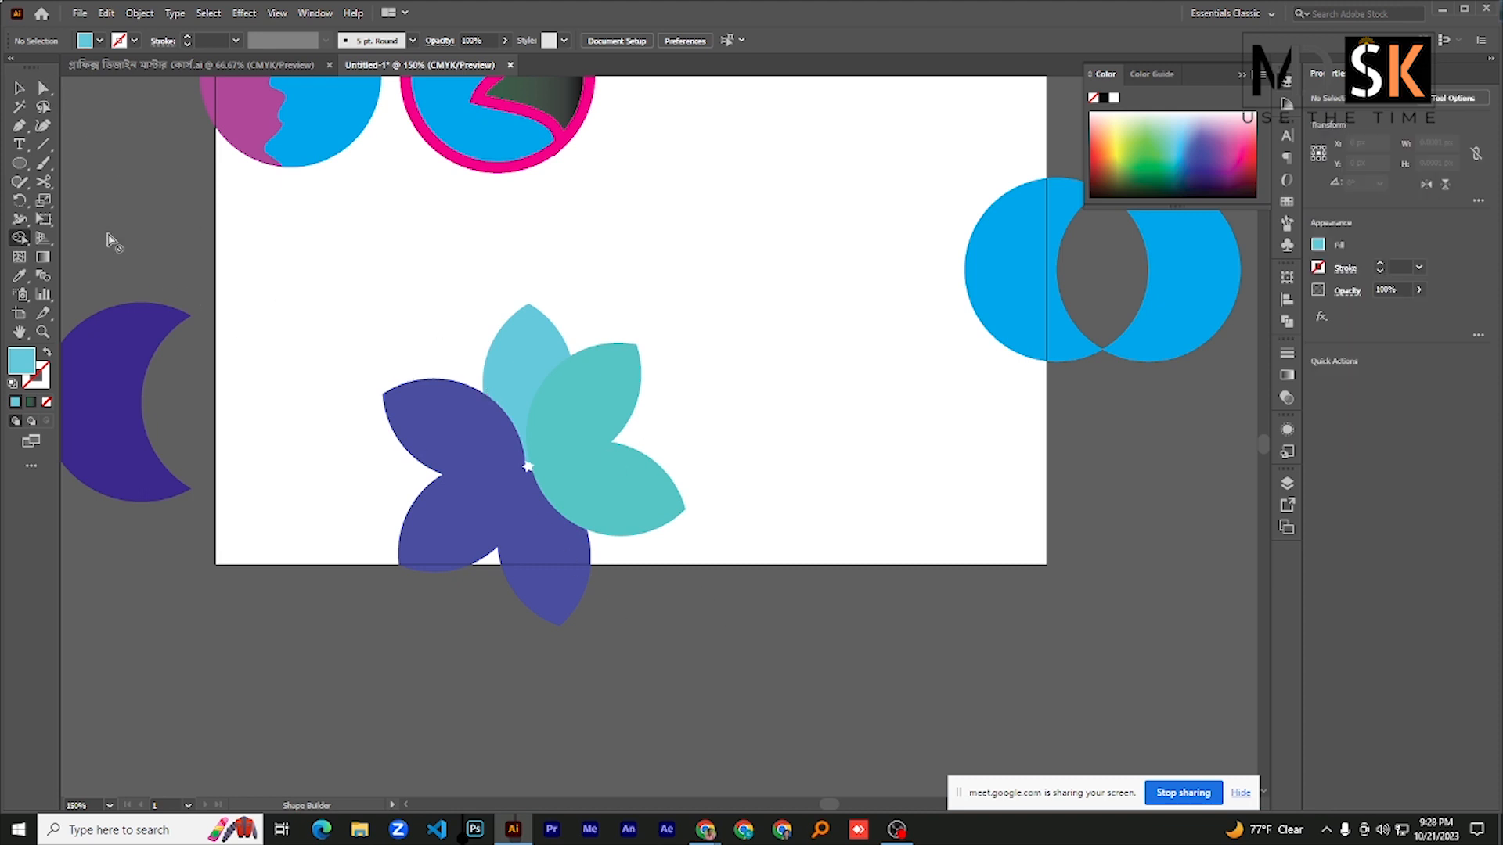
right_click(322, 403)
click(20, 88)
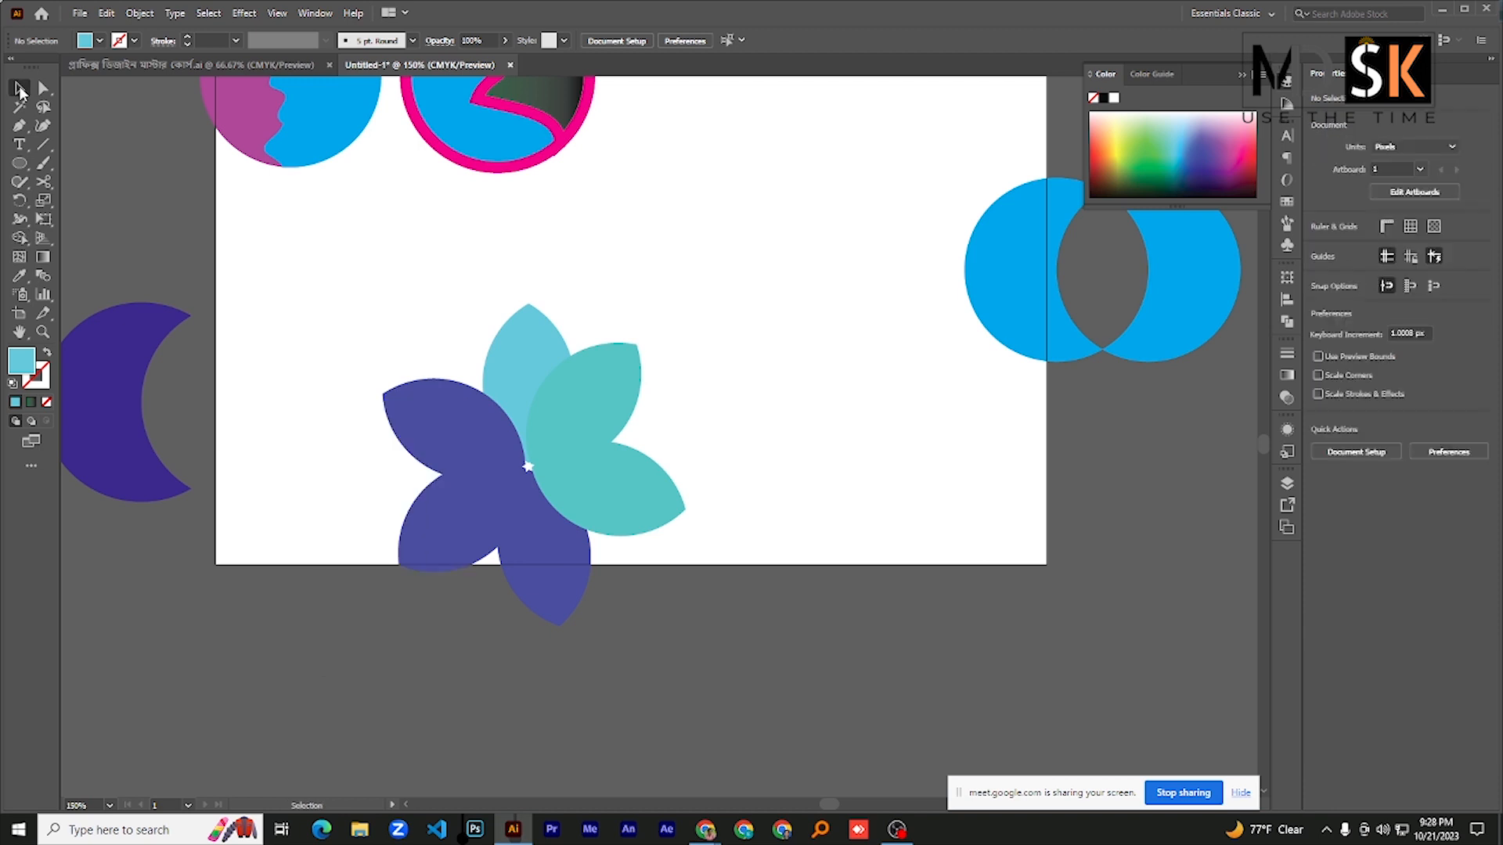
- Select all six petals and set the Shape Builder fill color to yellow #ffe708
drag(355, 296, 734, 667)
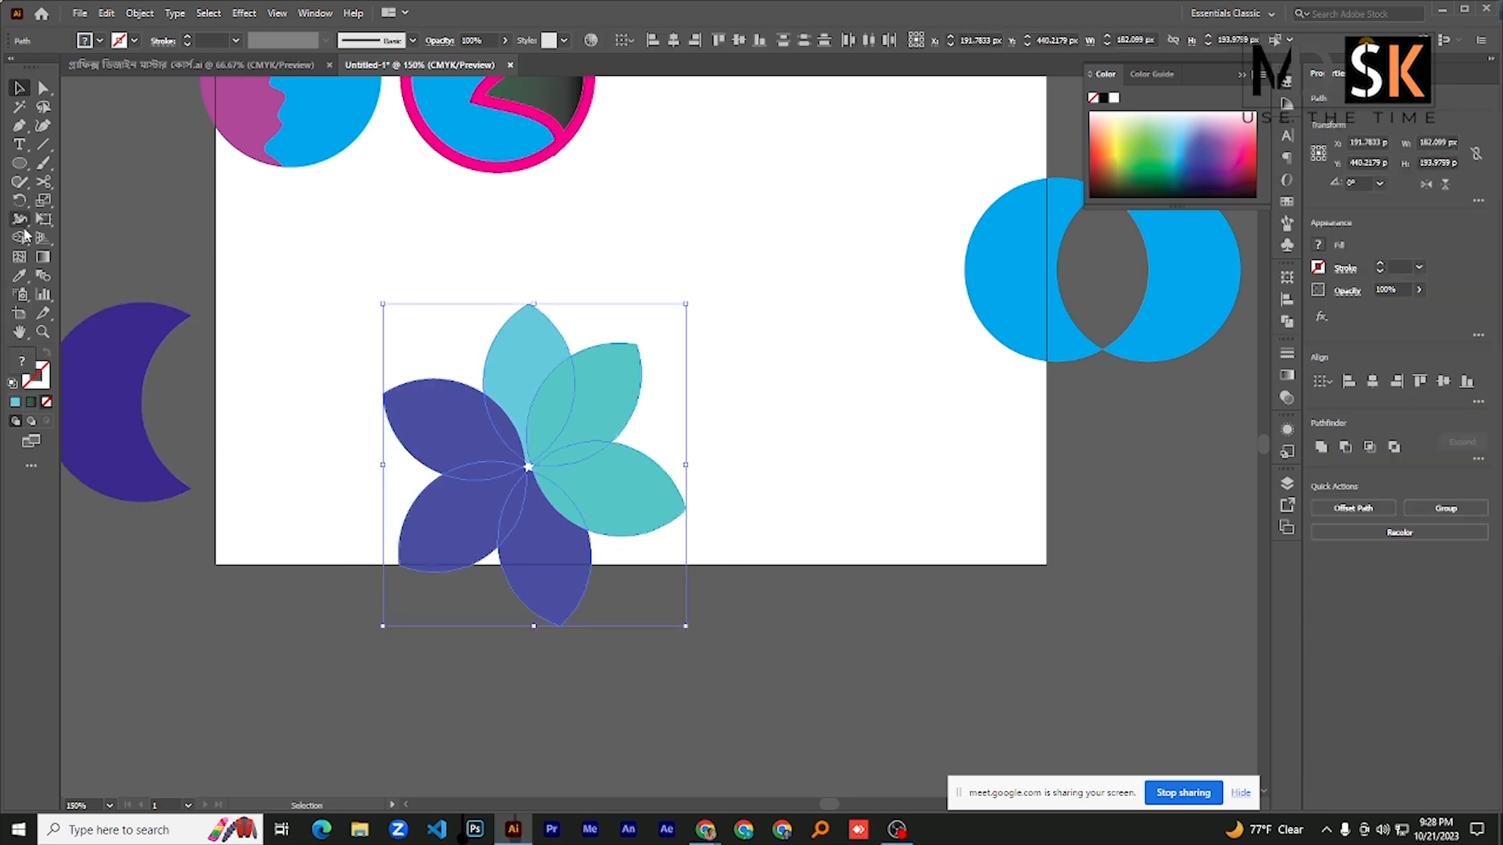
drag(22, 238, 78, 240)
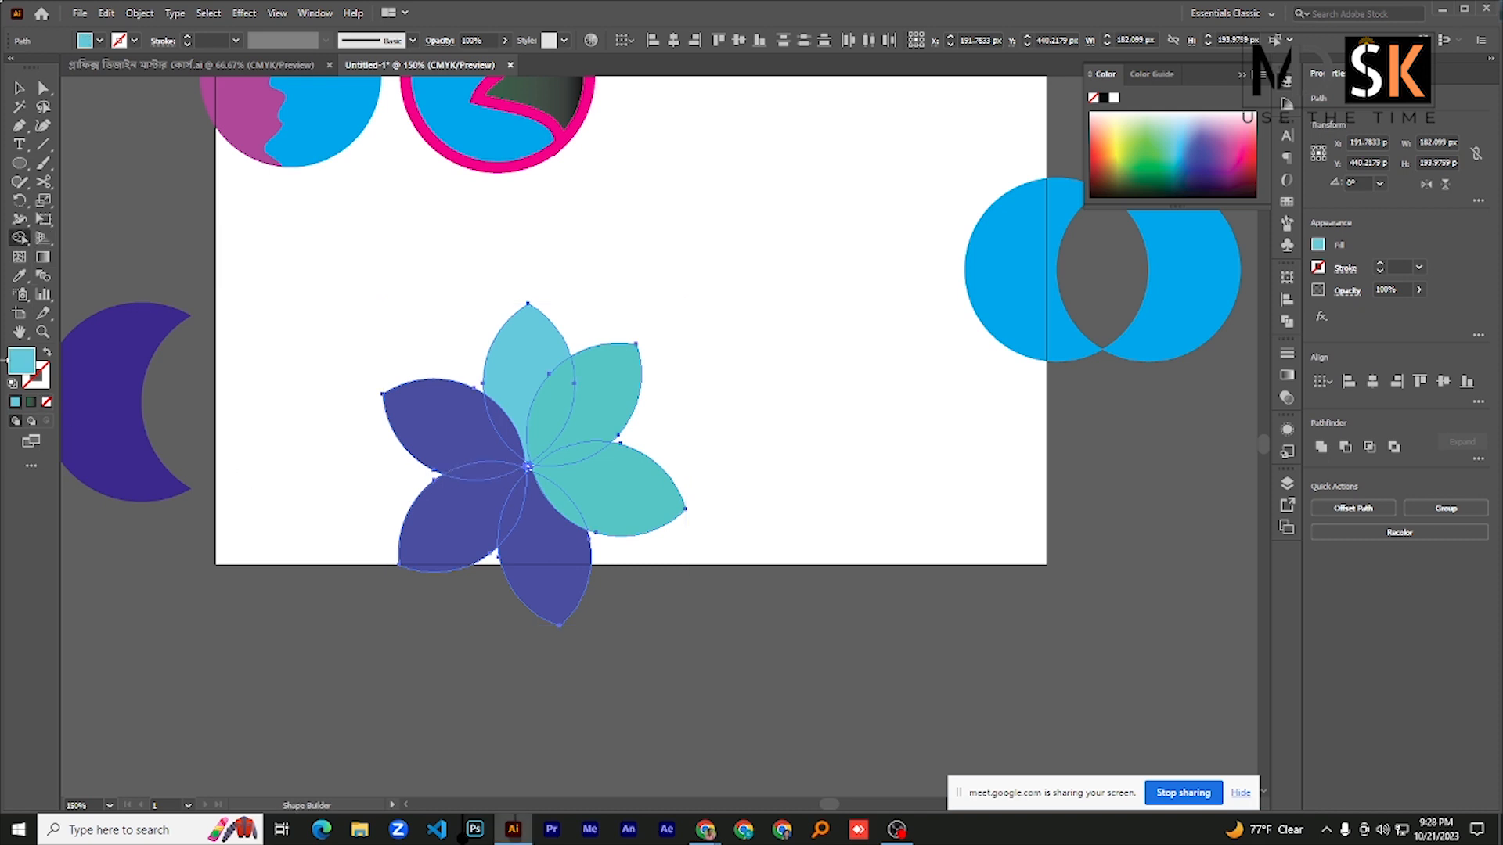
double_click(23, 361)
drag(1064, 407, 1064, 477)
click(1011, 313)
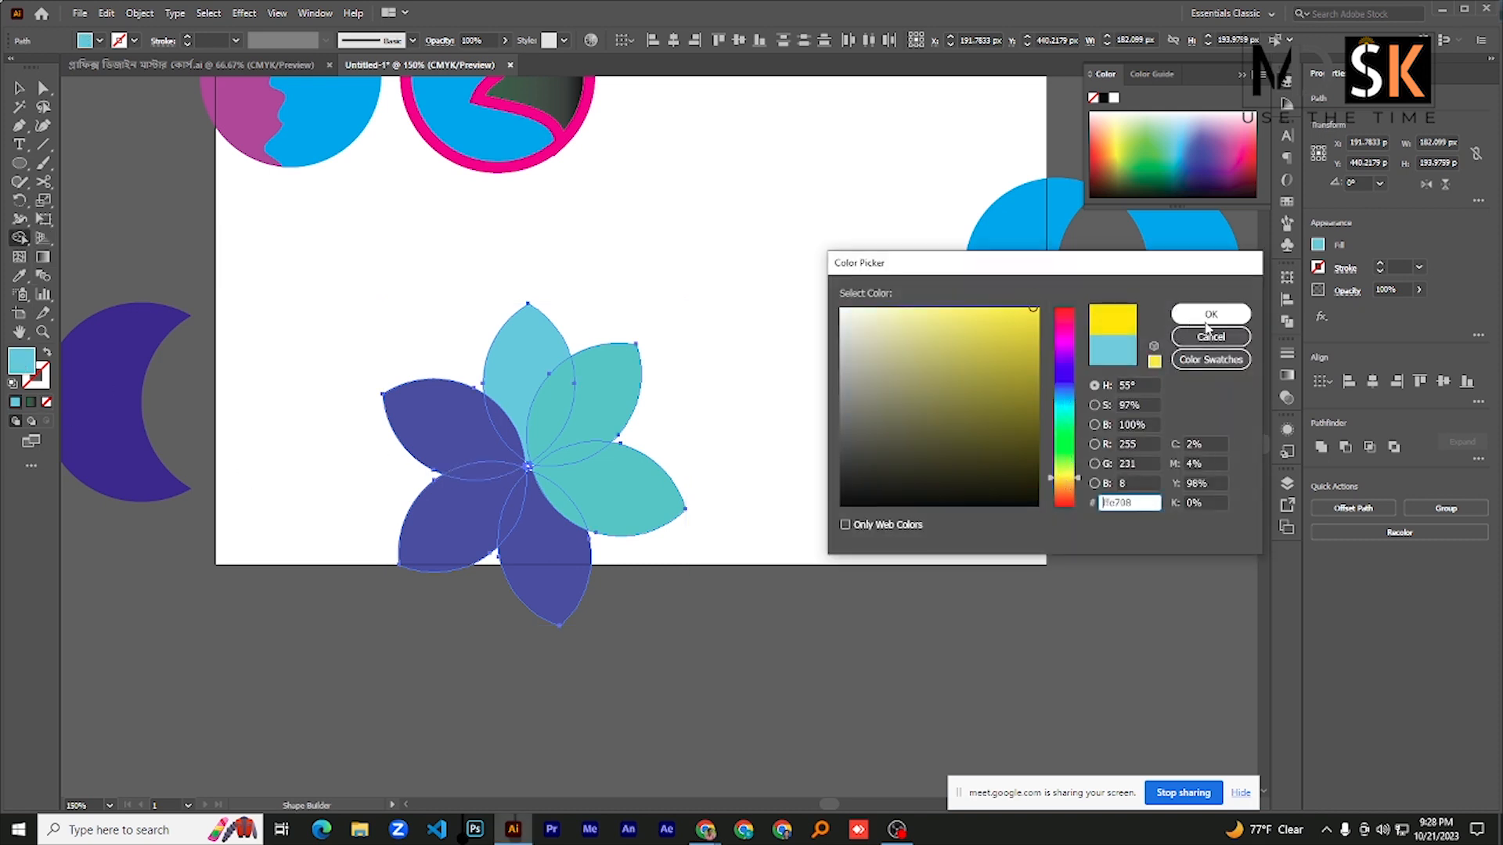
click(1211, 314)
- Fill the petals yellow with Shape Builder, merging the two lower ones and skipping the upper-left blue petal, and clear the selection
click(550, 421)
click(597, 389)
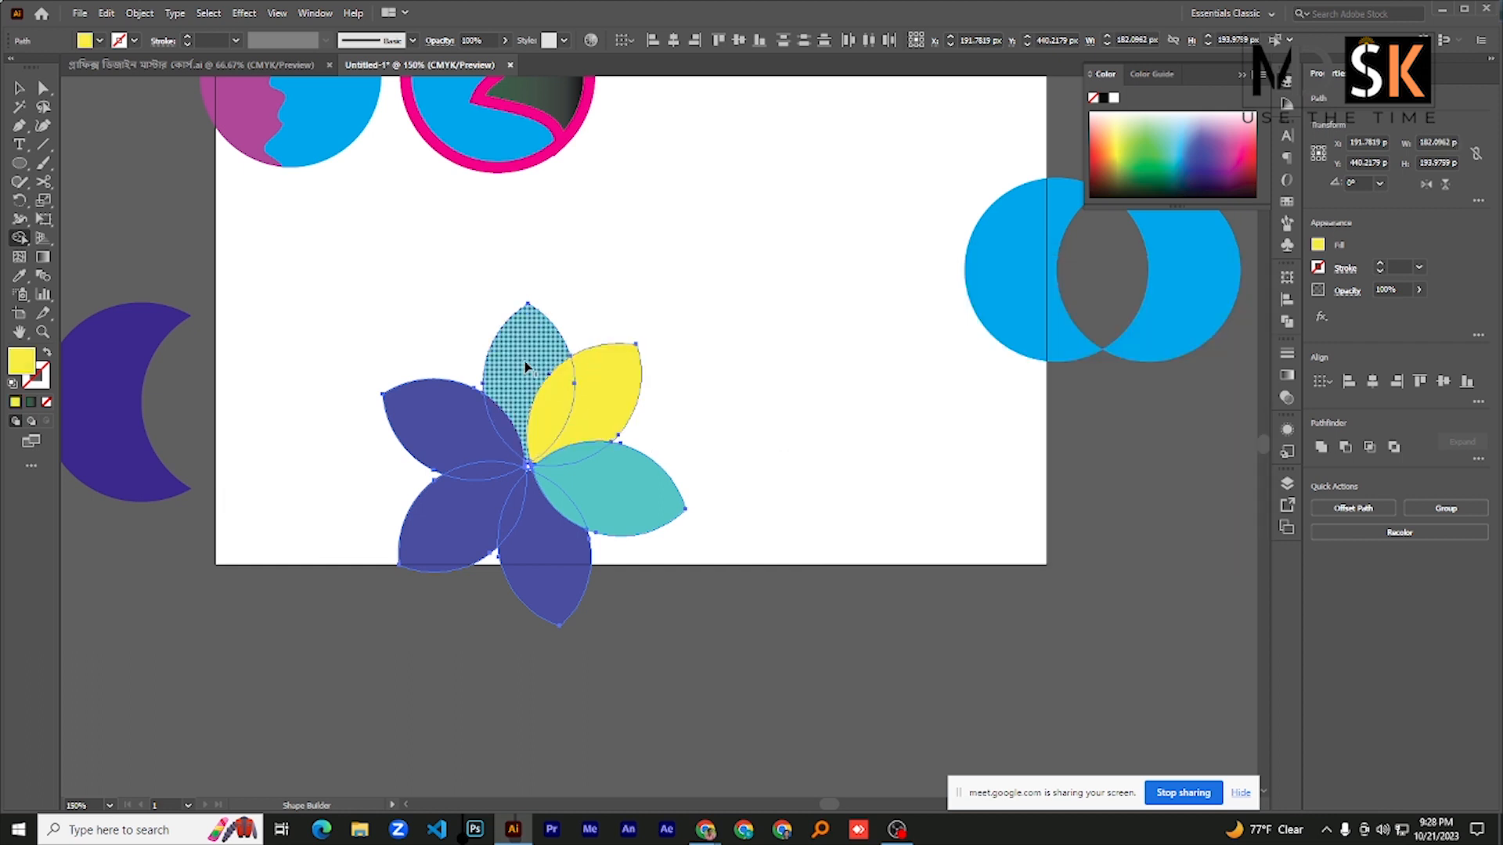
click(523, 344)
click(607, 509)
drag(481, 526, 547, 571)
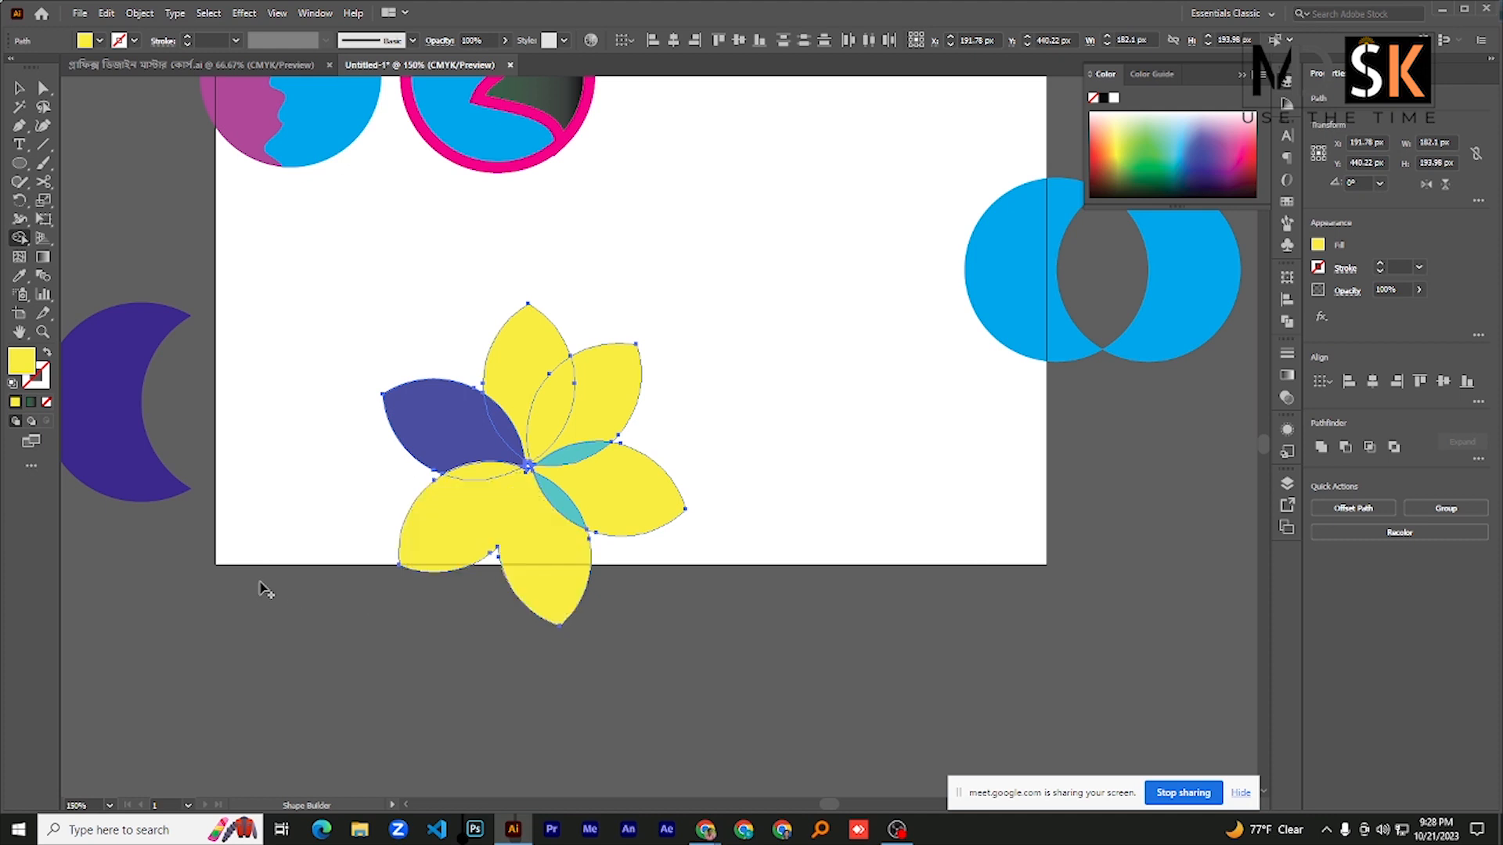
click(28, 93)
click(290, 270)
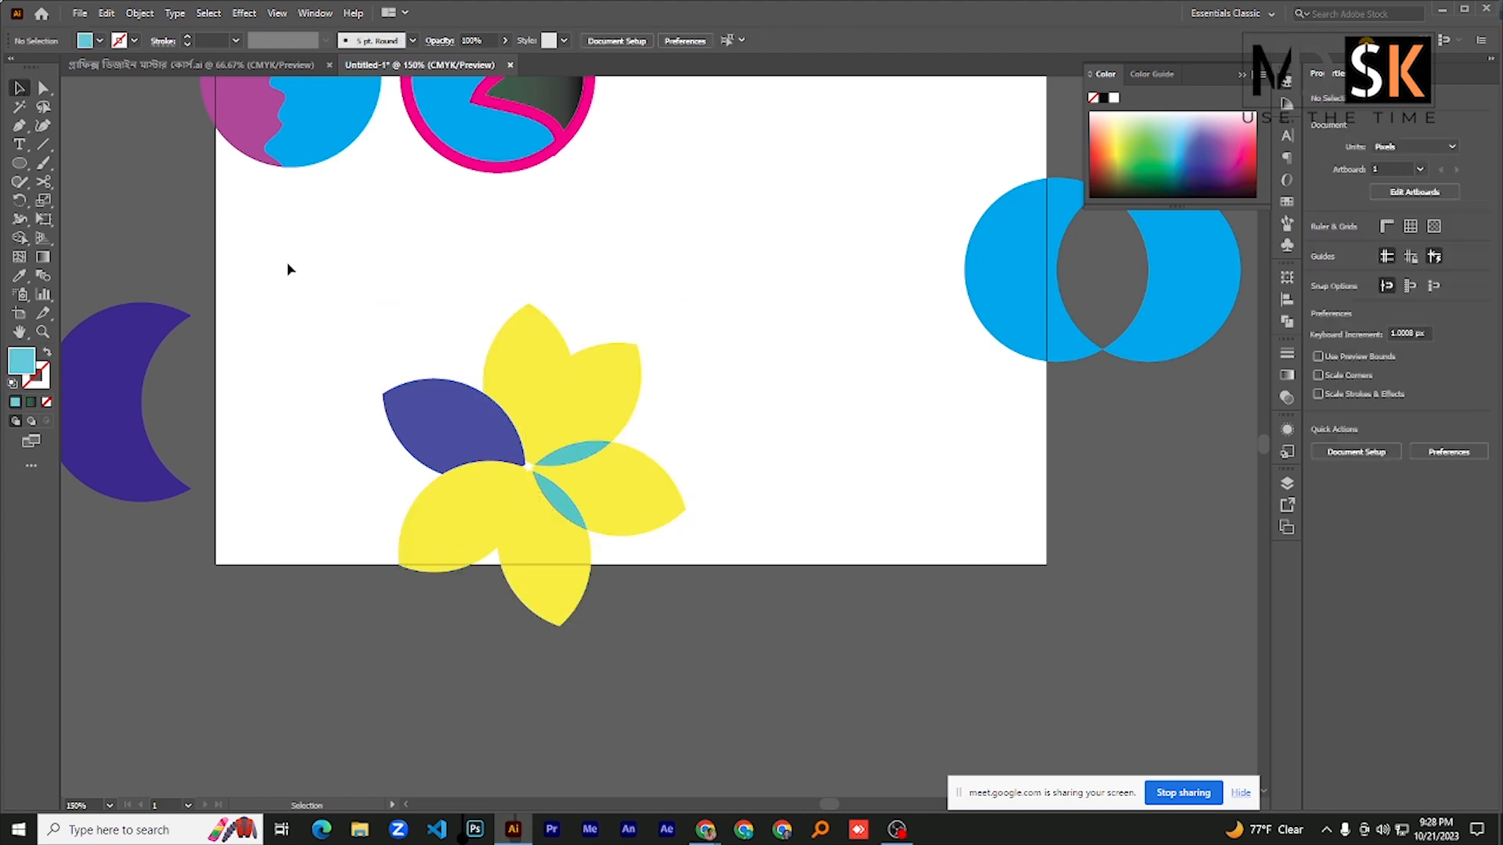
- Select the whole flower and give it a dark blue stroke
drag(368, 322, 635, 604)
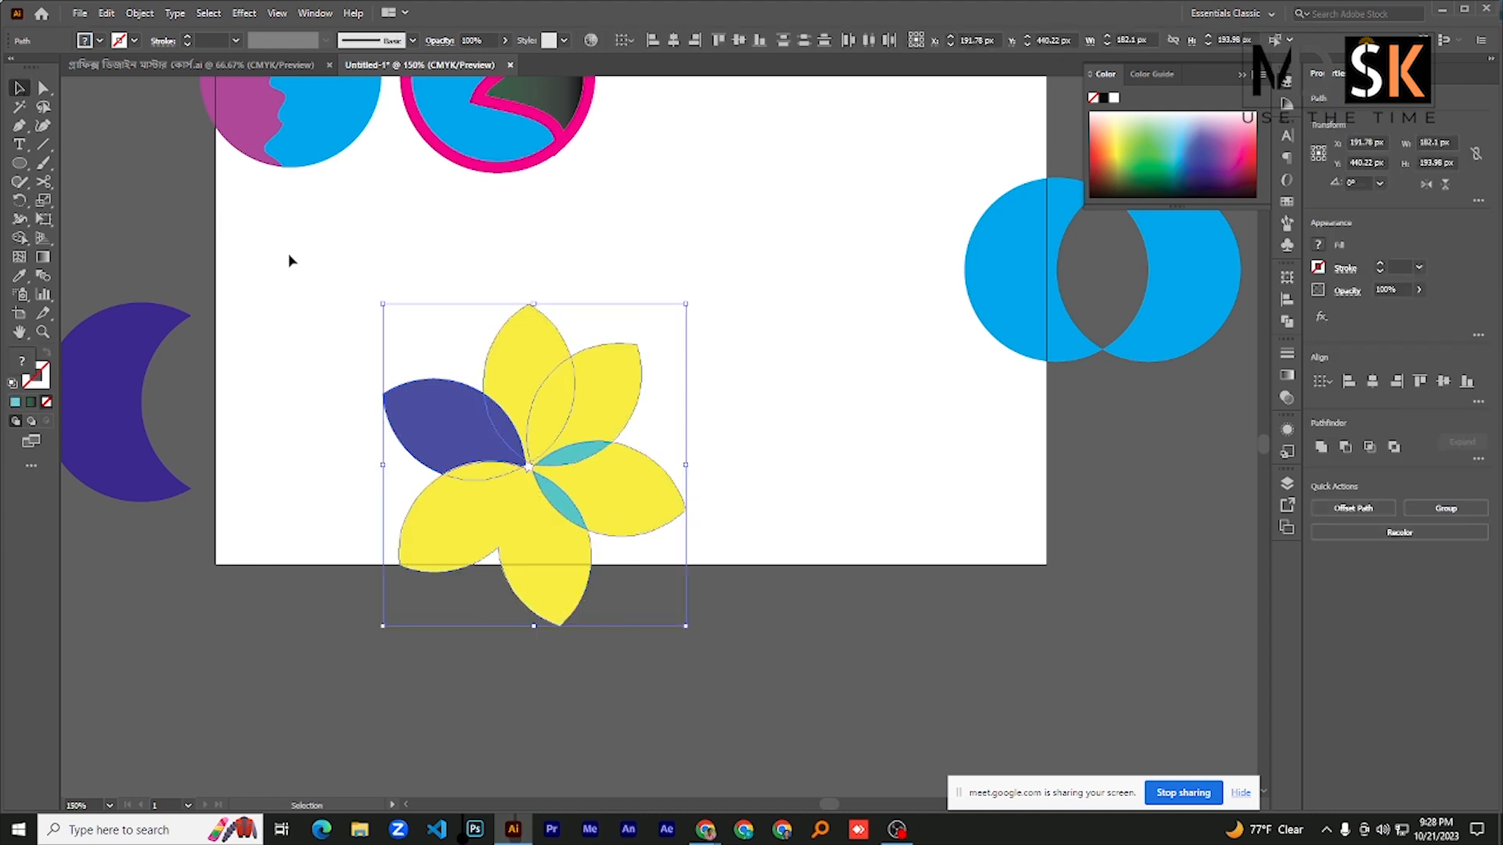
click(123, 39)
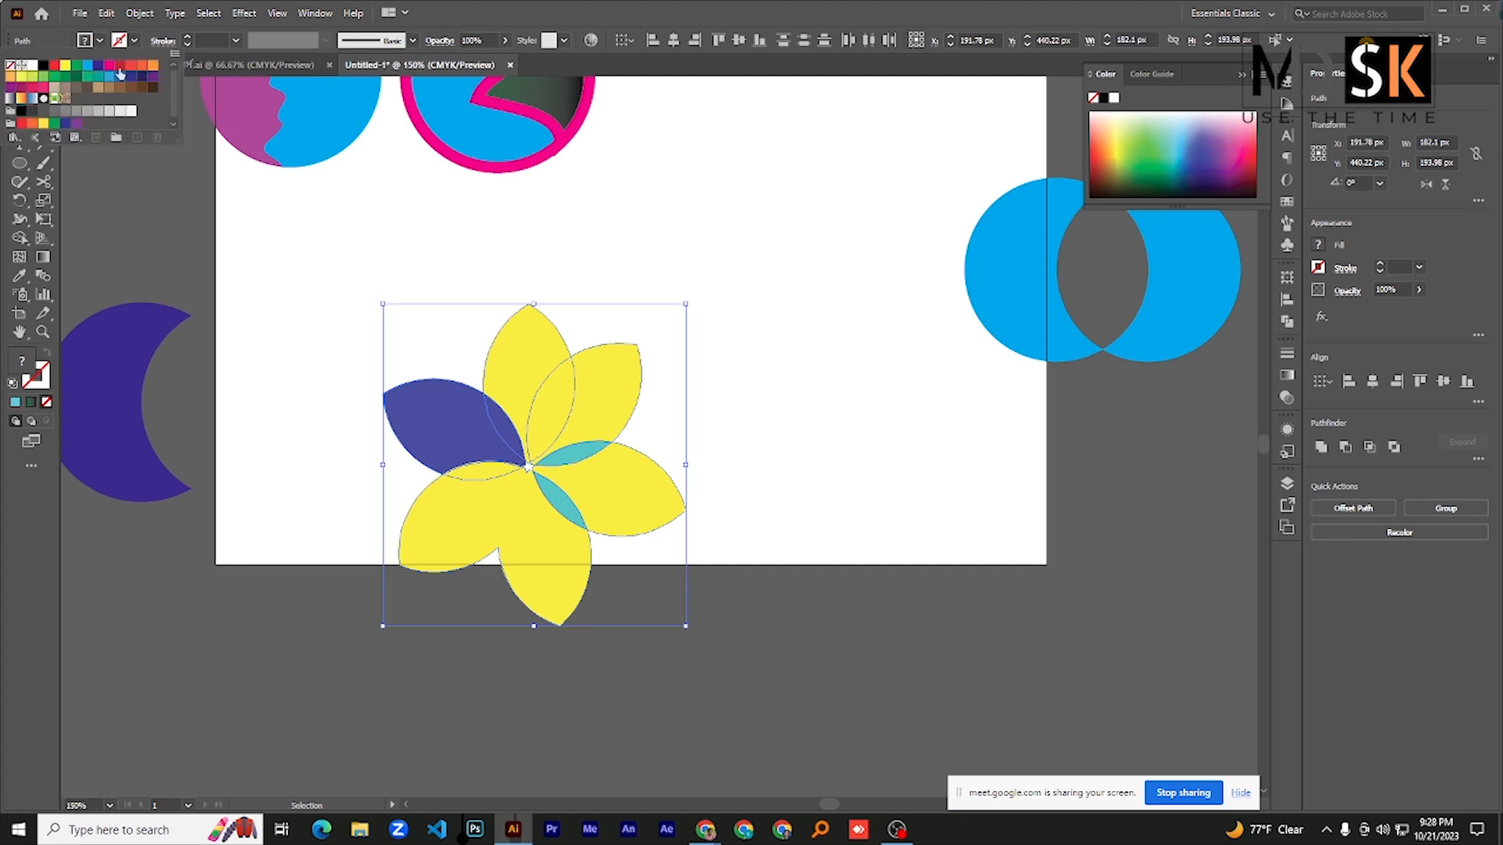
click(99, 68)
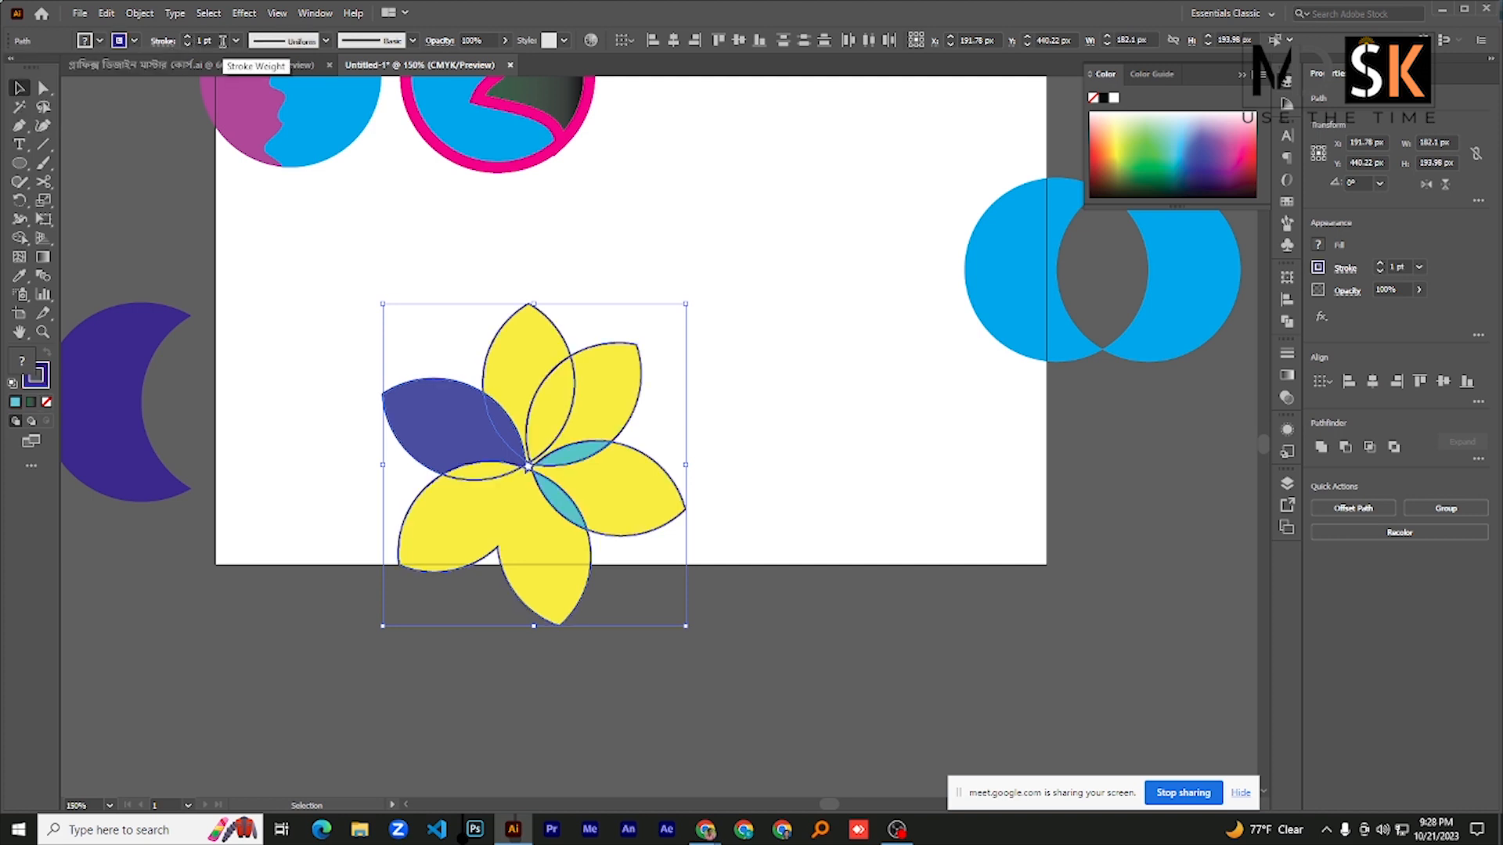
- Nudge the flower slightly upward, set its stroke weight to 5 pt and clear the selection
key(Up)
key(Up)
key(Up)
key(Up)
click(223, 42)
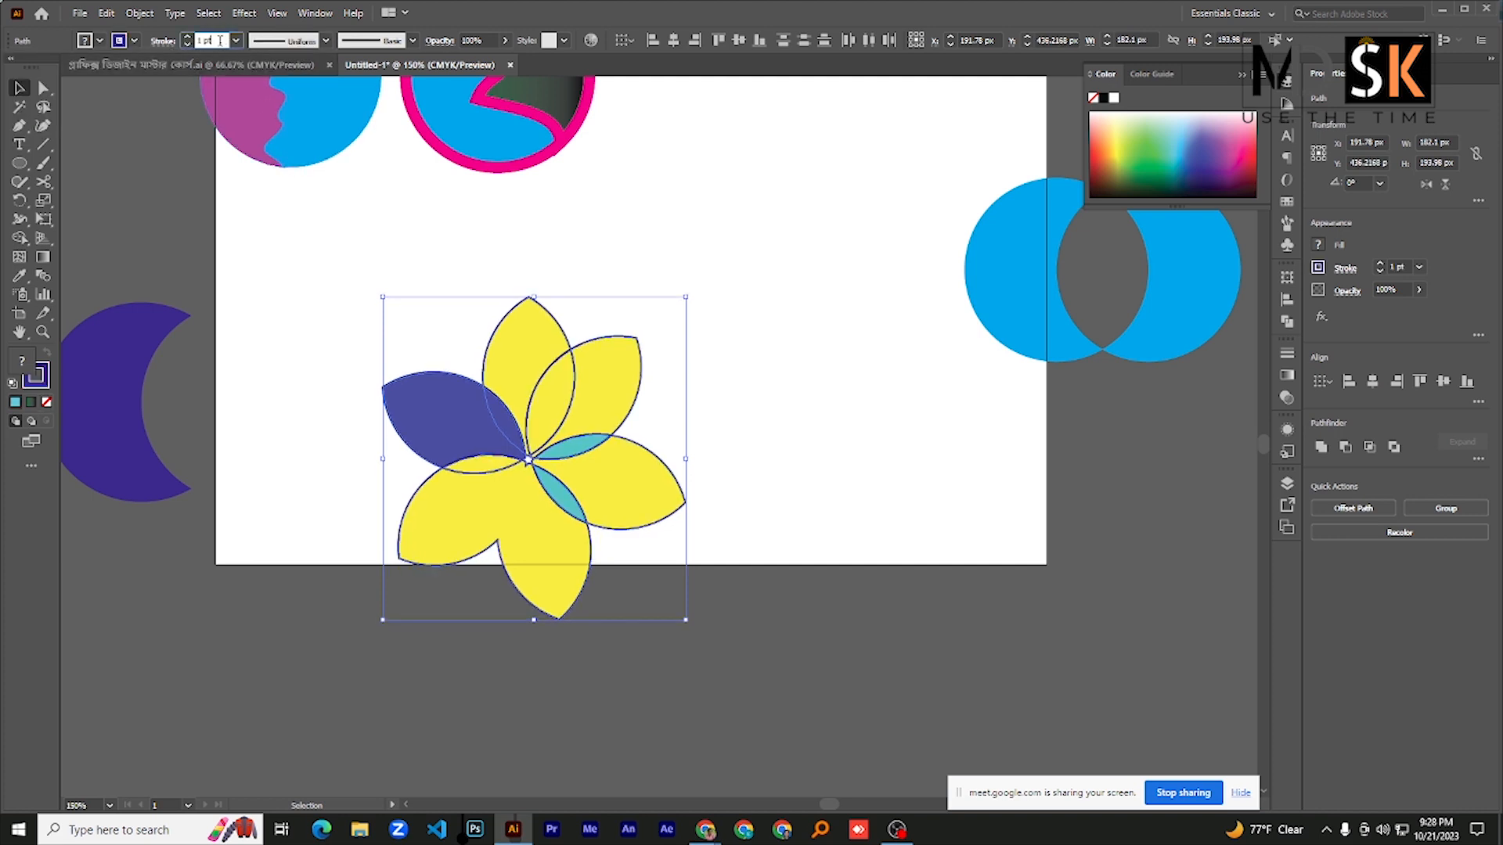
key(Up)
key(Up)
key(Up)
key(Up)
click(311, 276)
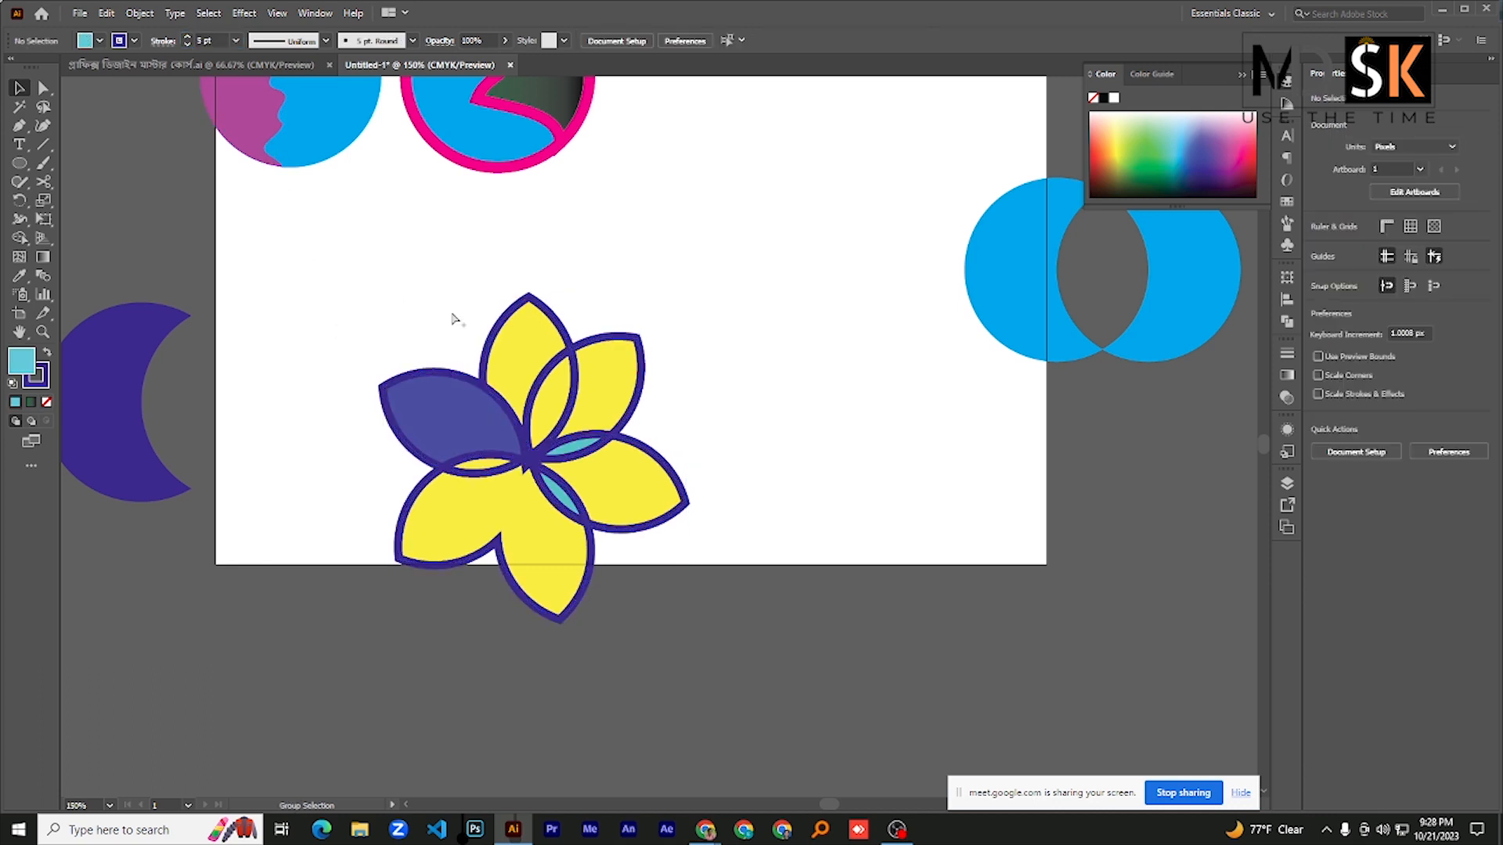
- Try to recolor the flower's upper and right petals light blue with Shape Builder, merging the upper-left and top petals
scroll(439, 402, down, 1)
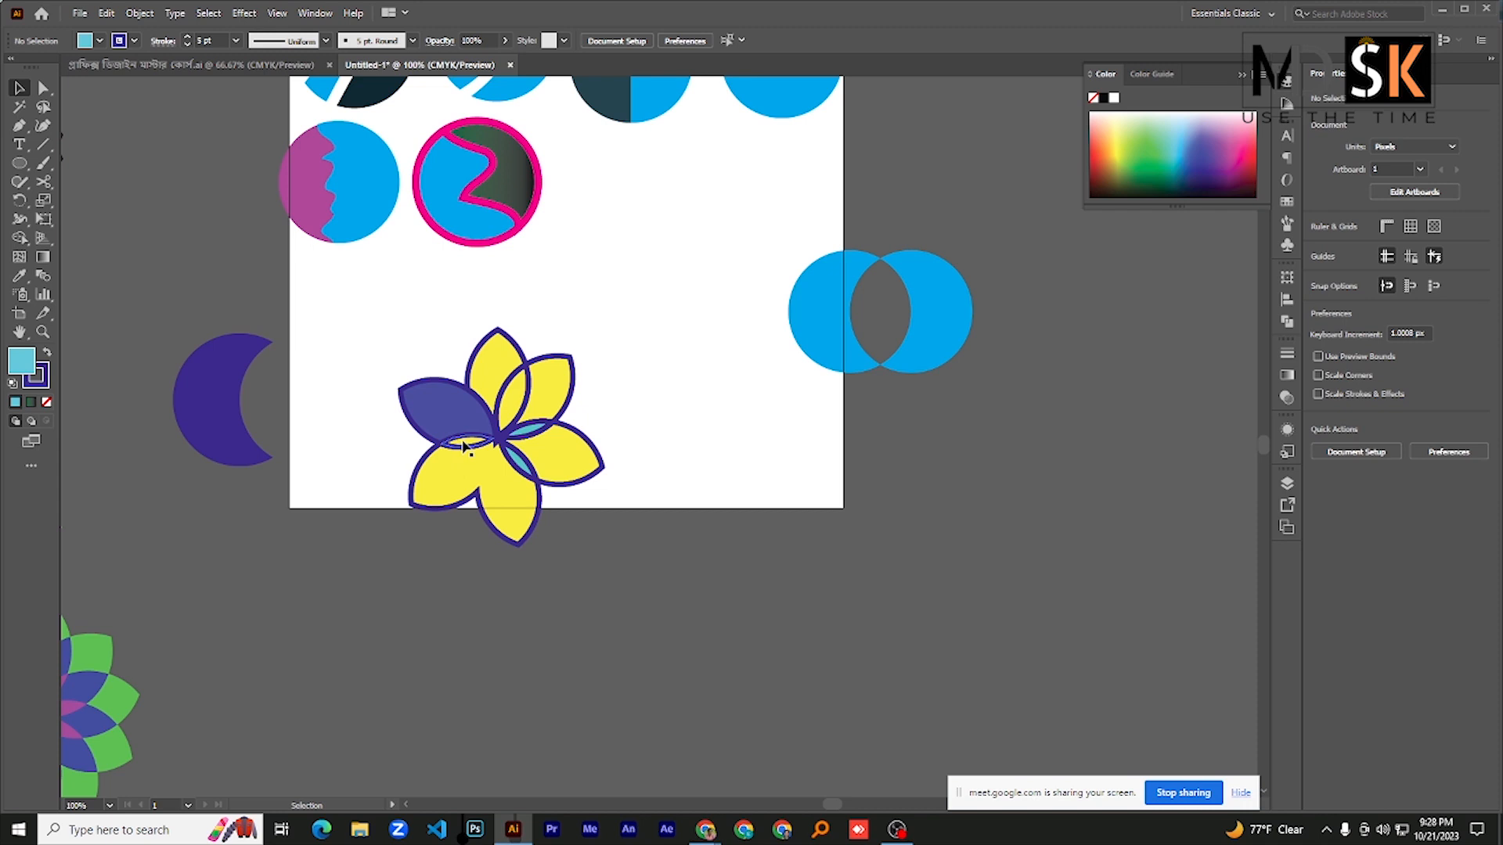
scroll(460, 434, up, 1)
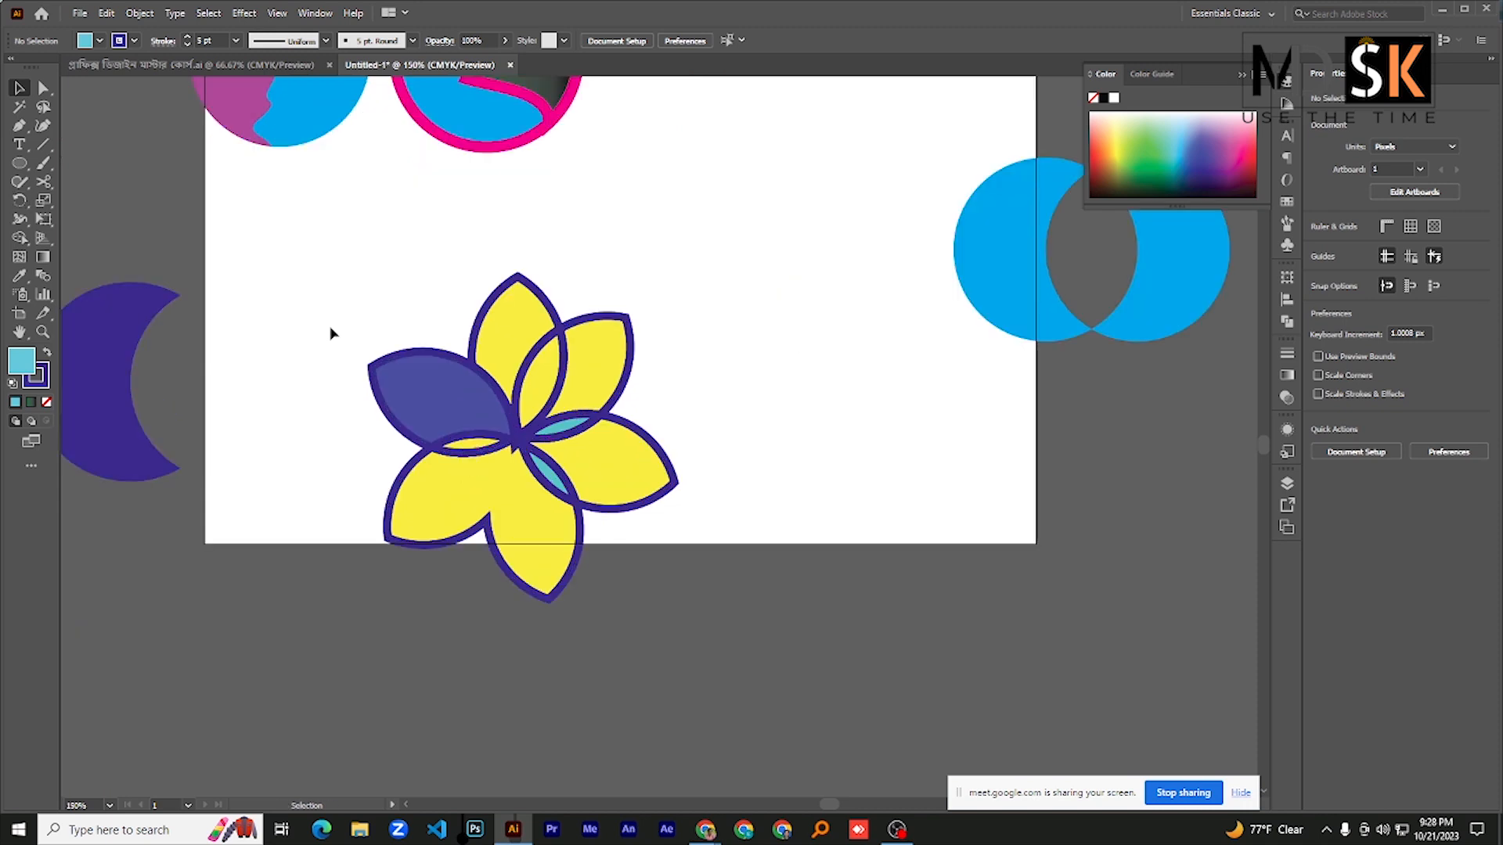
drag(372, 275, 692, 599)
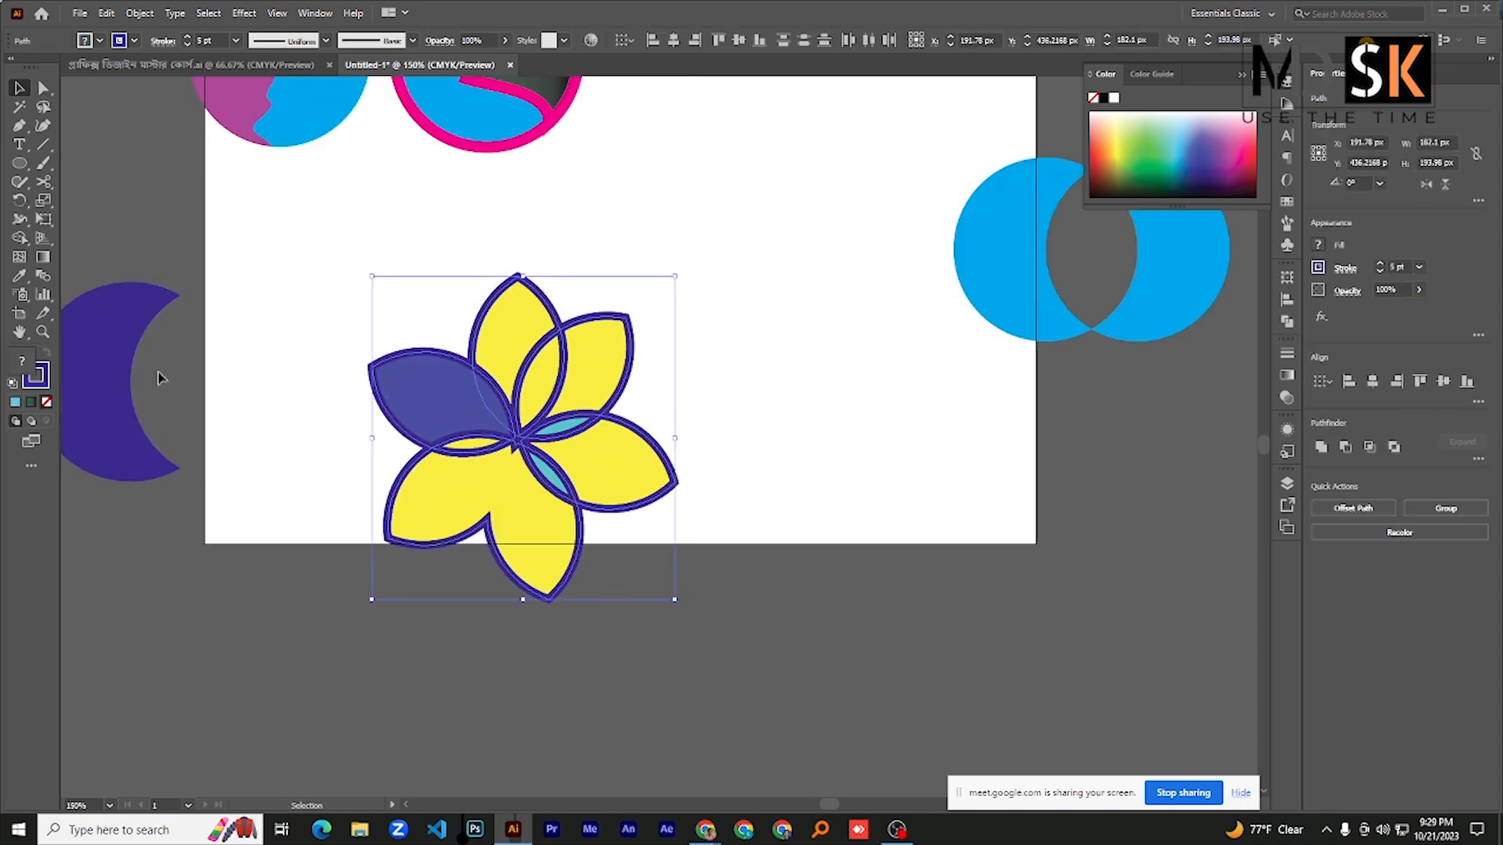
click(22, 239)
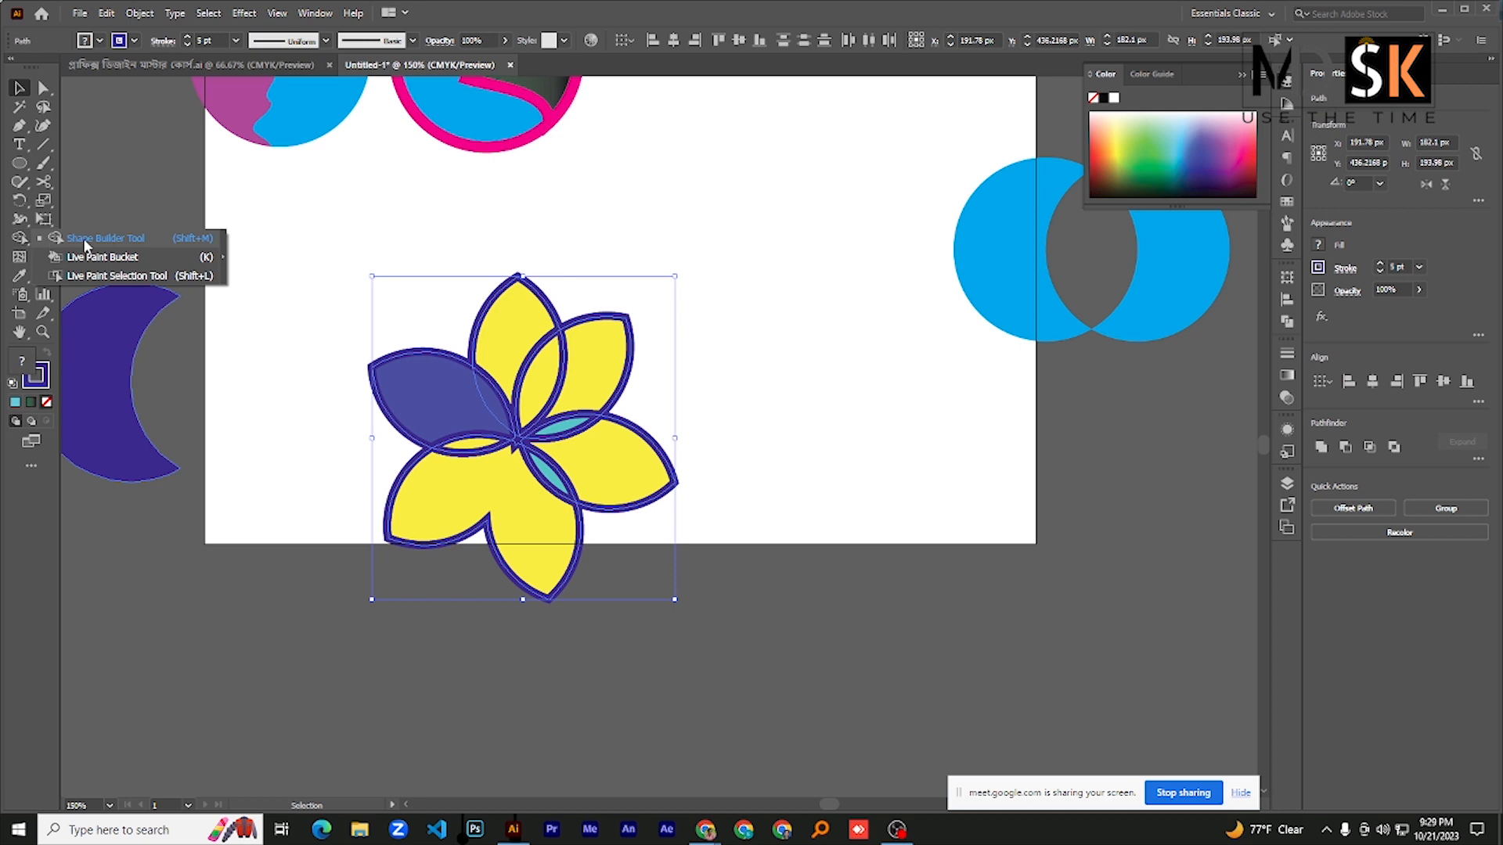
click(84, 246)
mouse_move(470, 396)
mouse_down()
mouse_move(496, 336)
mouse_move(480, 446)
mouse_up()
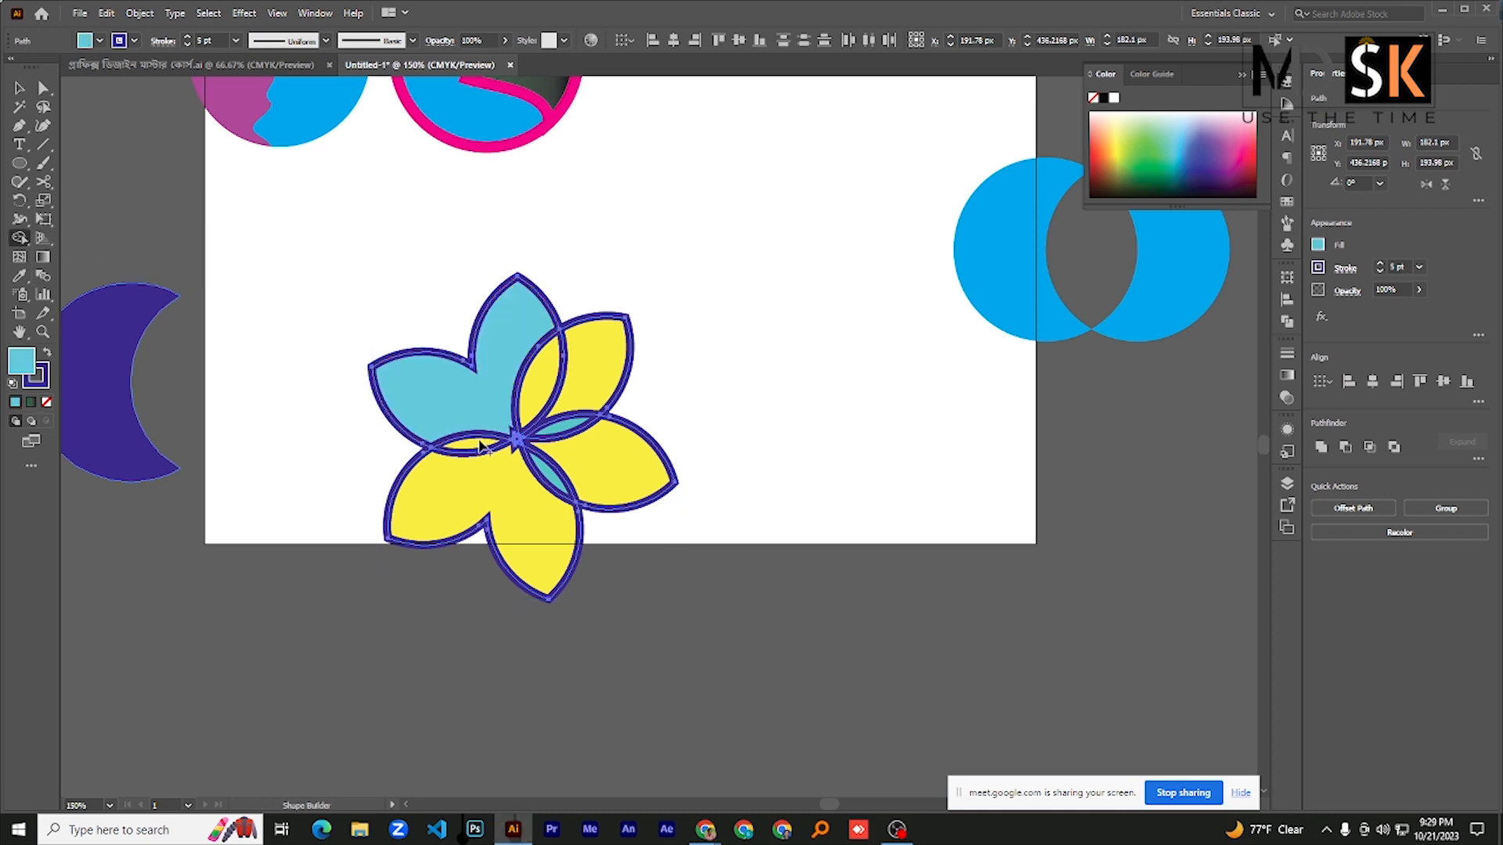
drag(545, 378, 584, 395)
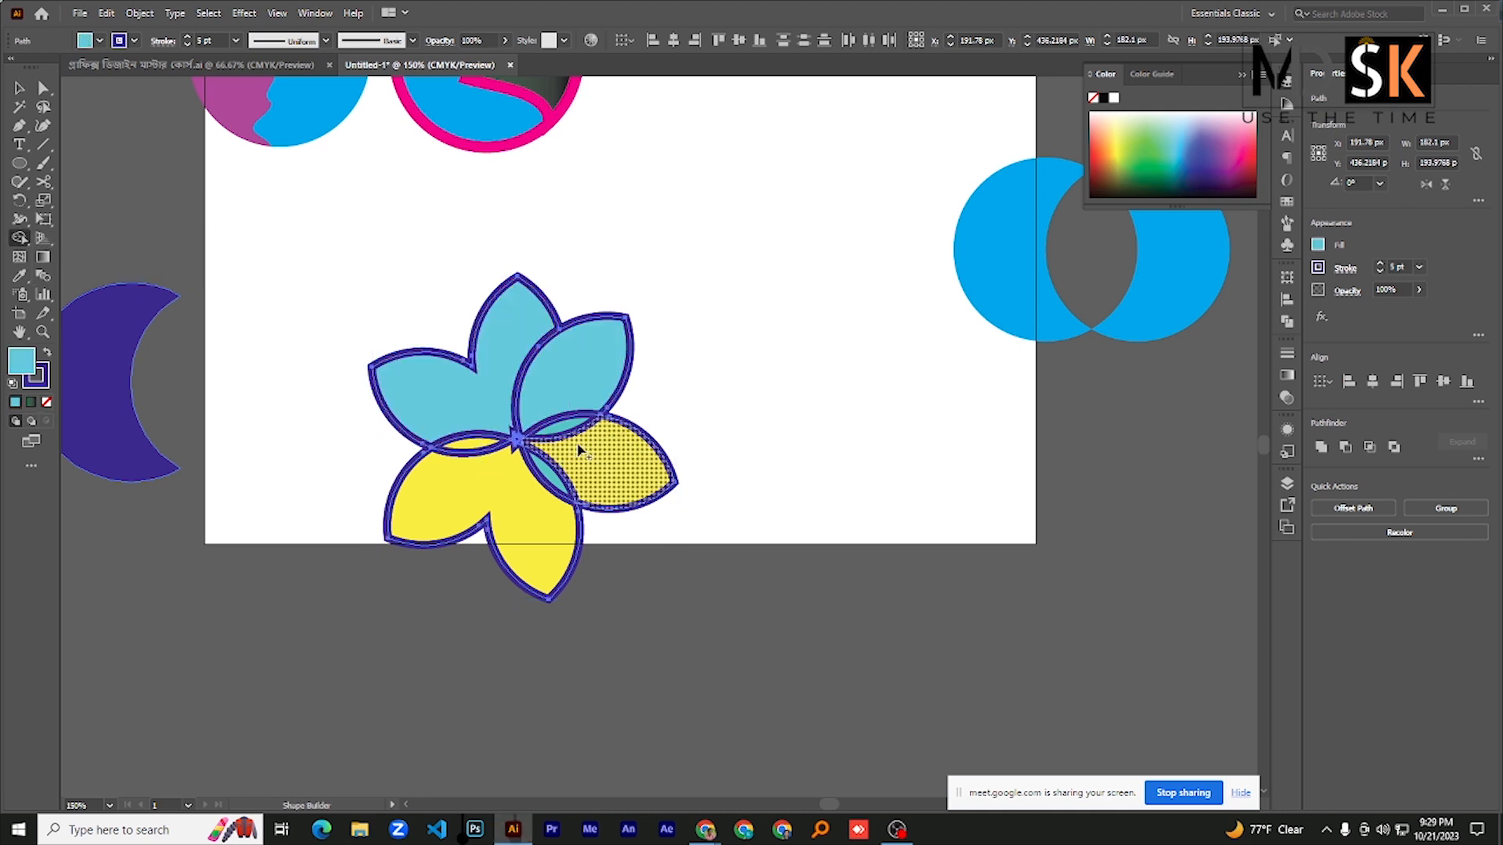
click(590, 439)
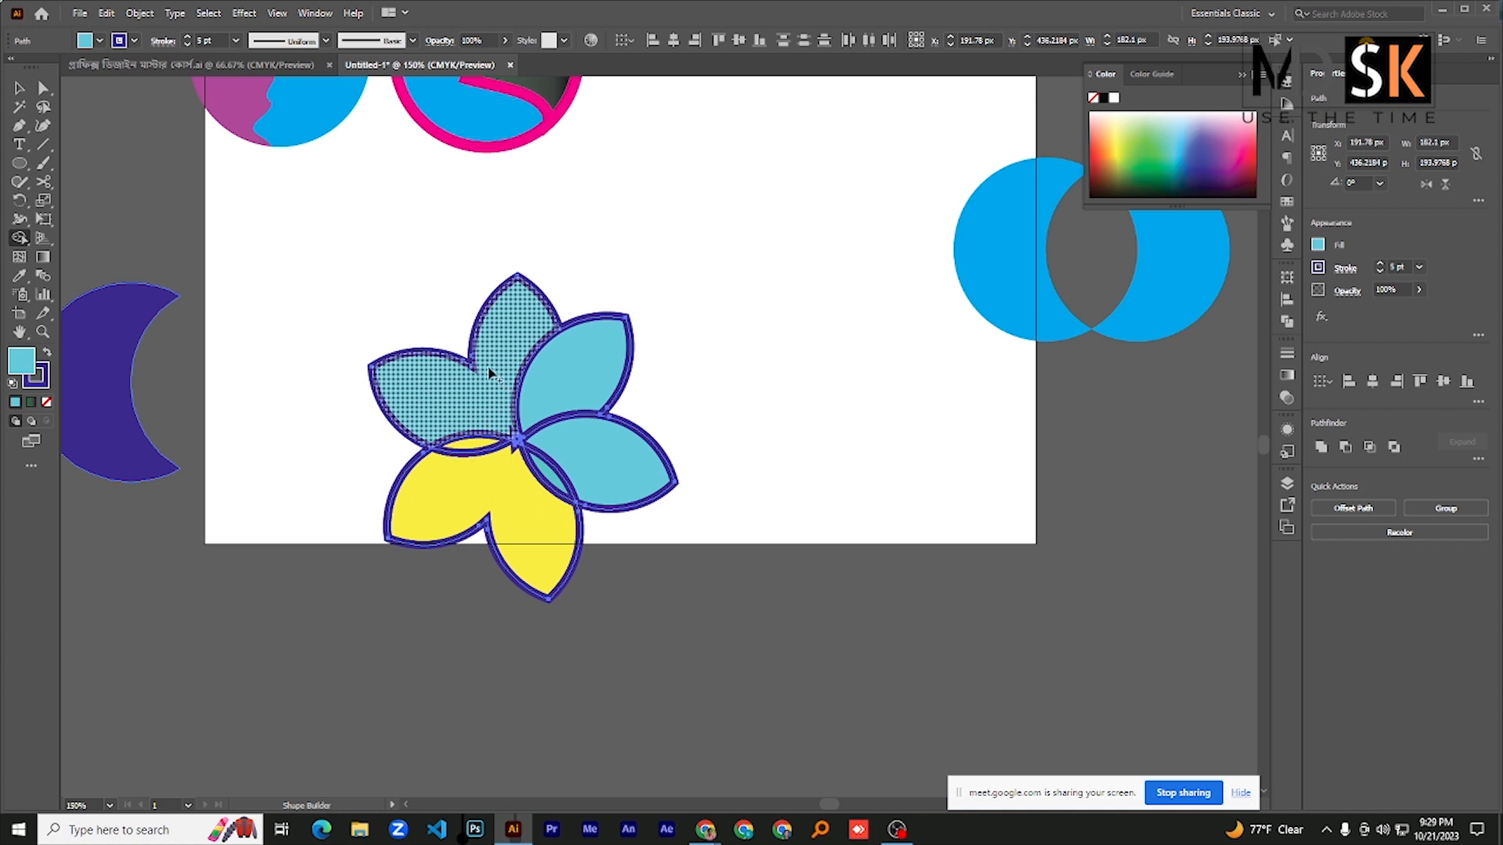
- Undo the flower's recoloring, outlining and petal rotations until only the single upright red petal remains
key(ctrl+z)
key(ctrl+z)
key(ctrl+z)
key(ctrl+z)
key(ctrl+z)
key(ctrl+z)
key(ctrl+z)
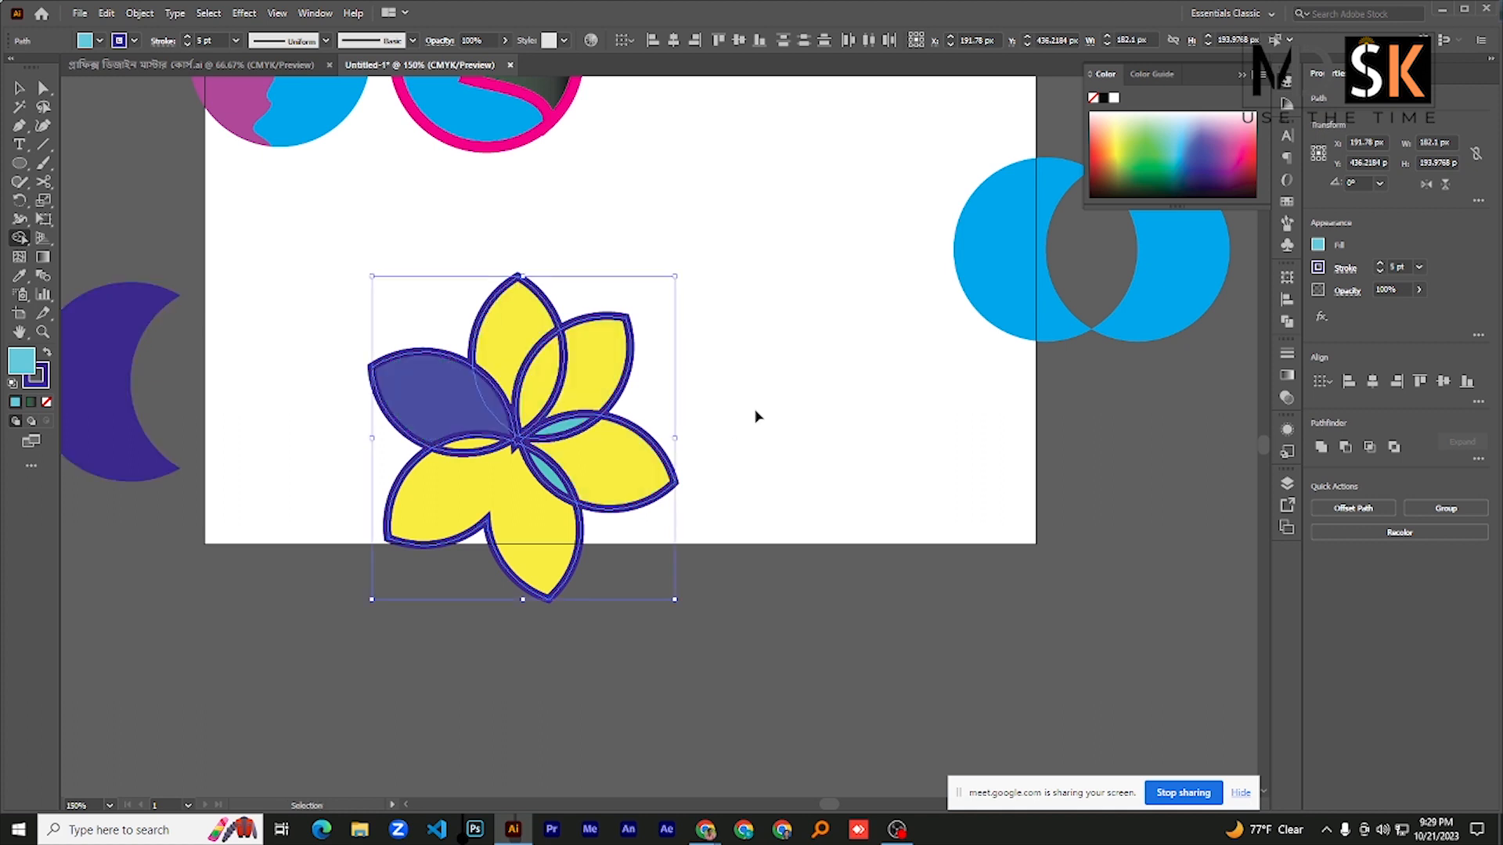
key(ctrl+shift+z)
key(ctrl+shift+z)
key(ctrl+shift+z)
key(ctrl+shift+z)
key(ctrl+shift+z)
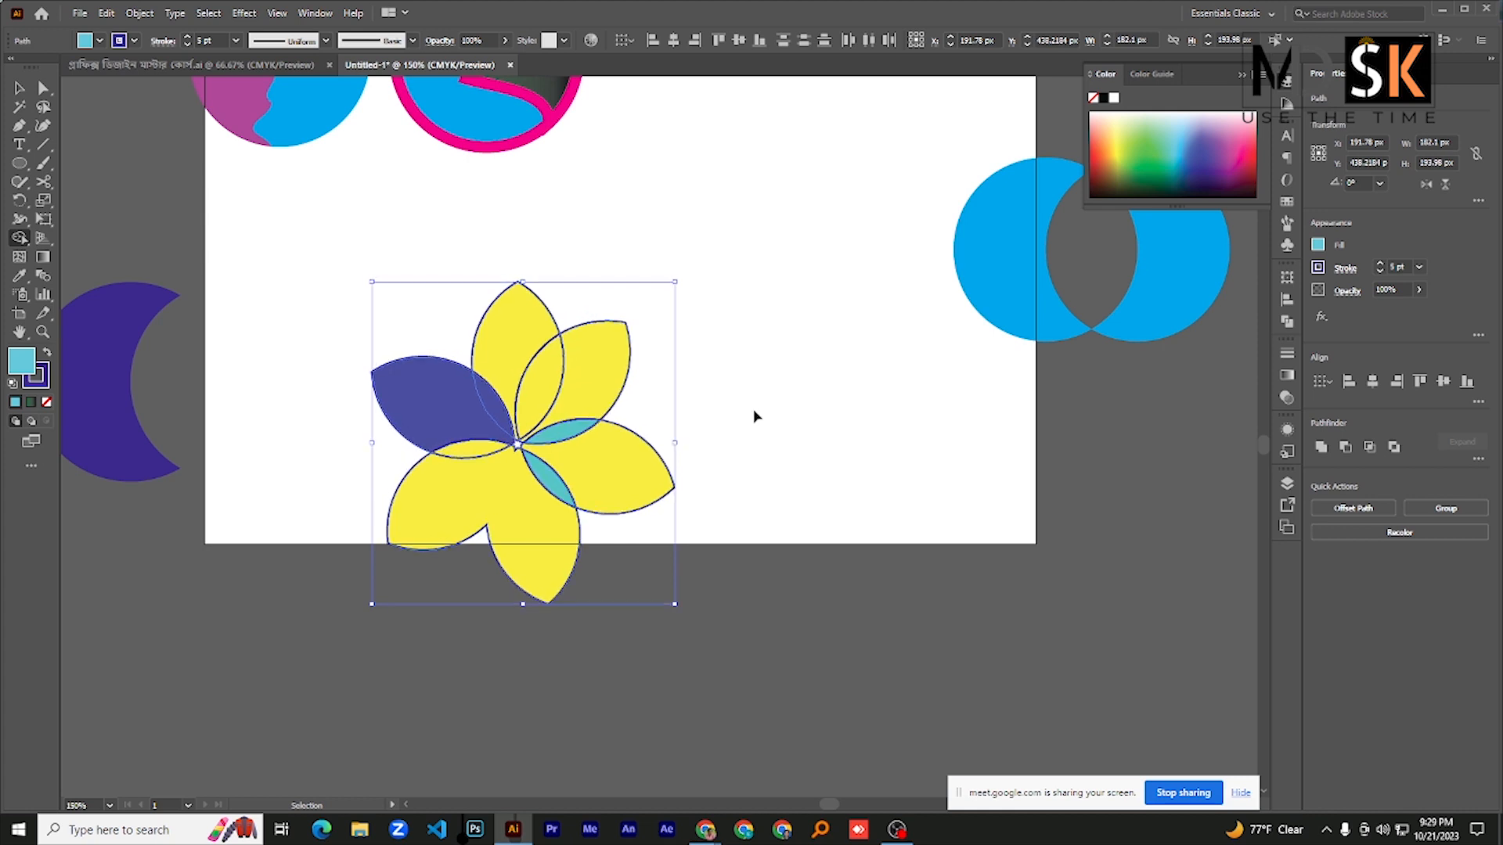
key(ctrl+z)
key(ctrl+z)
key(ctrl+z)
key(ctrl+z)
key(ctrl+z)
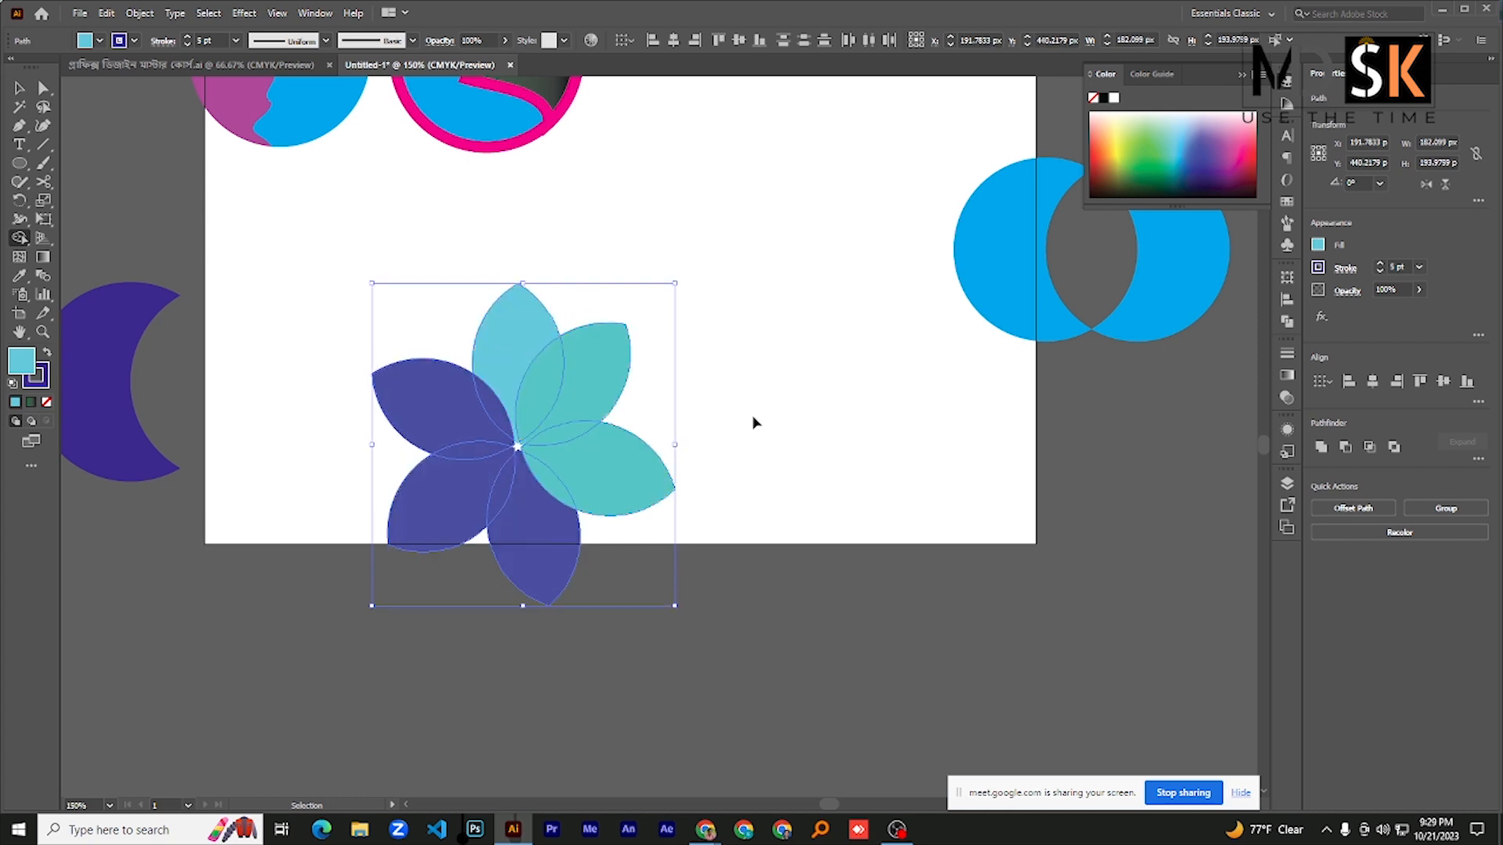
key(ctrl+z)
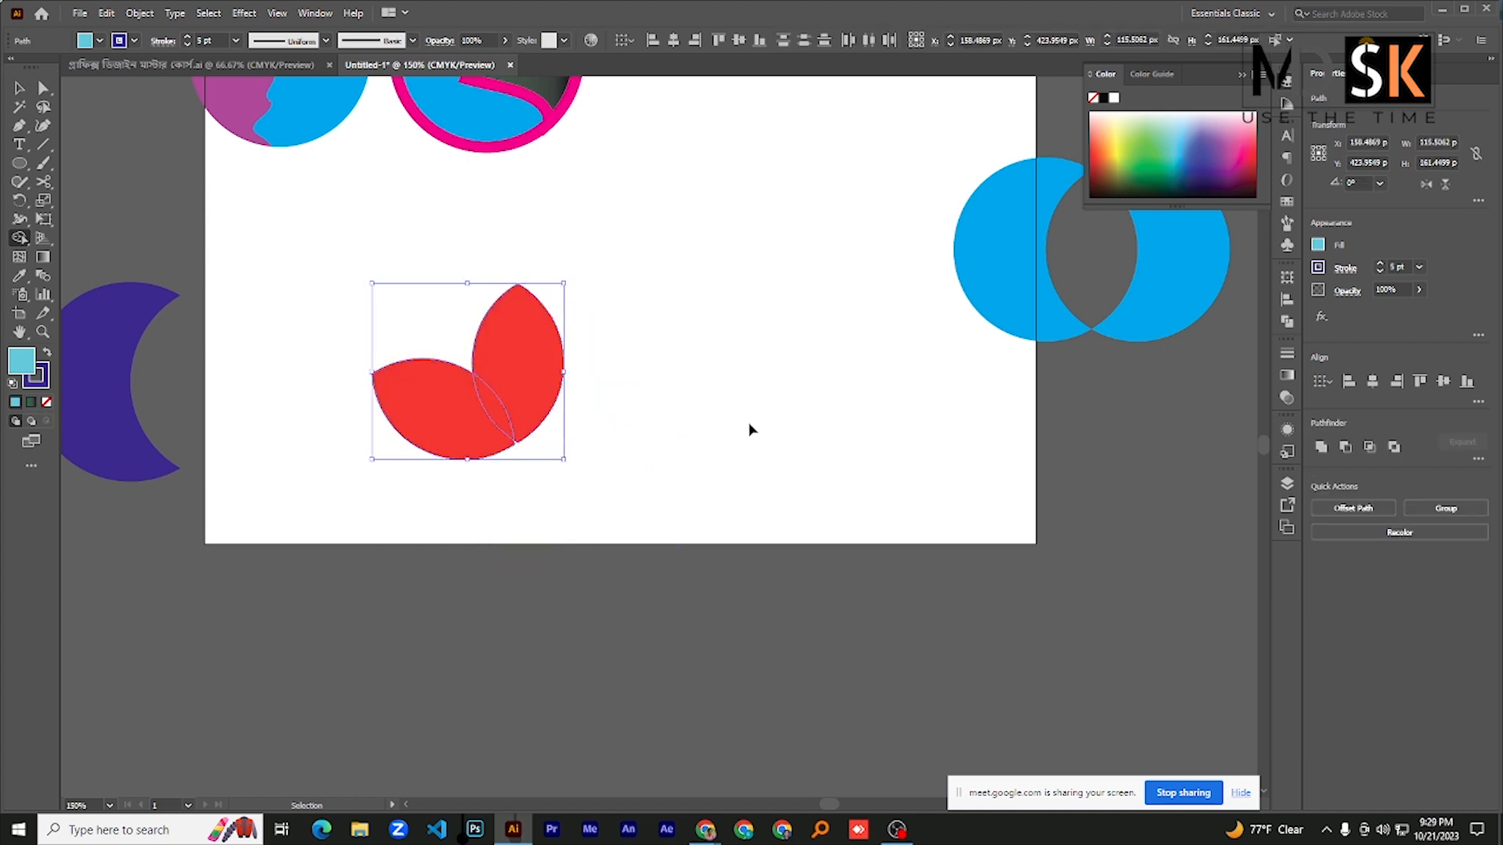
key(ctrl+z)
key(shift+m)
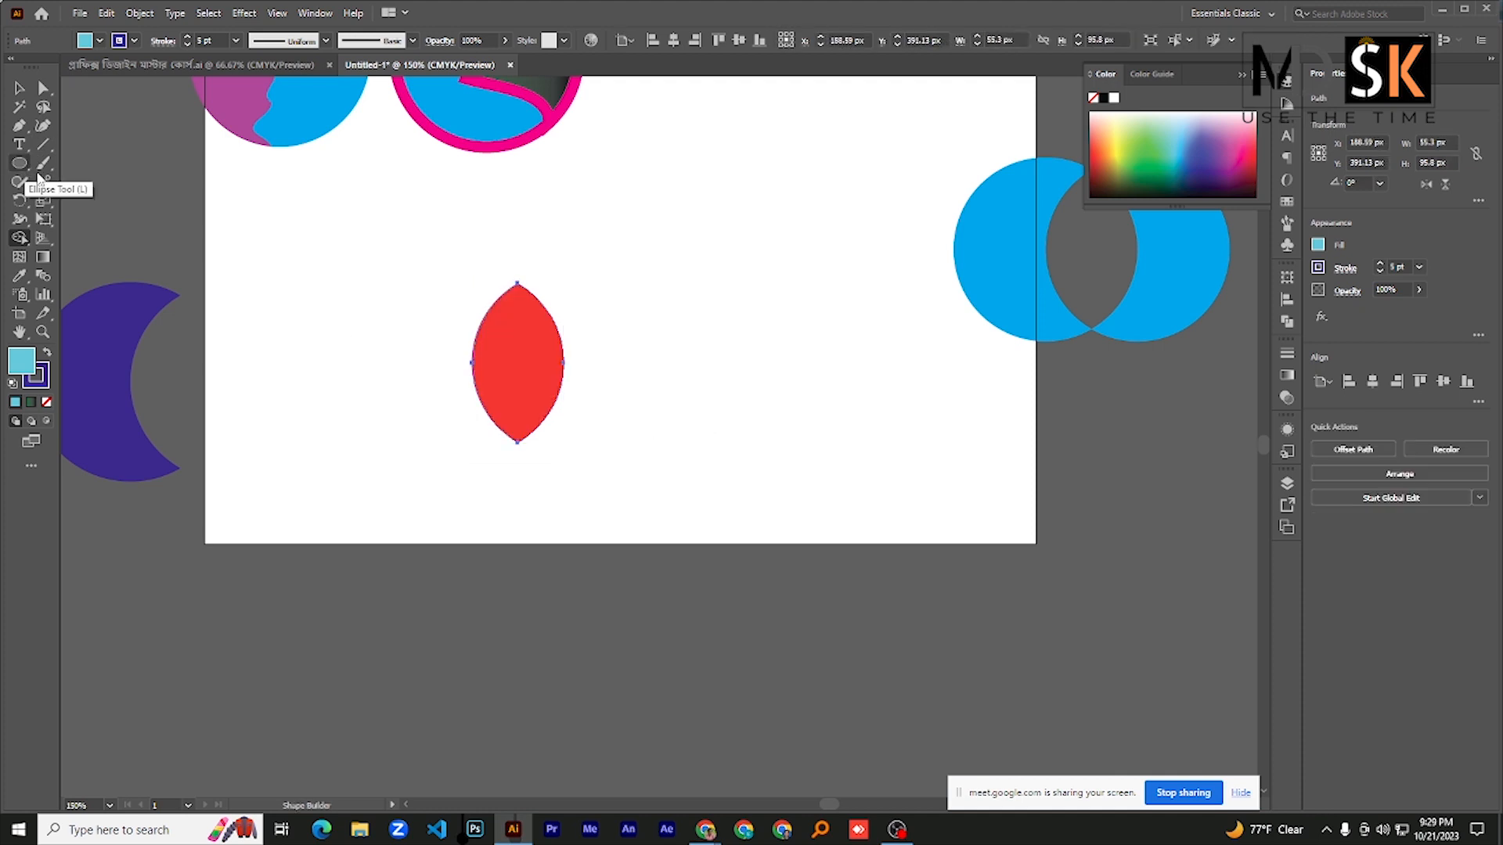
- Move the red petal off the artboard to the empty canvas above the dark blue crescent
scroll(568, 274, down, 1)
mouse_move(552, 313)
mouse_down()
mouse_move(304, 314)
mouse_move(175, 276)
mouse_up()
key(ctrl+z)
click(19, 88)
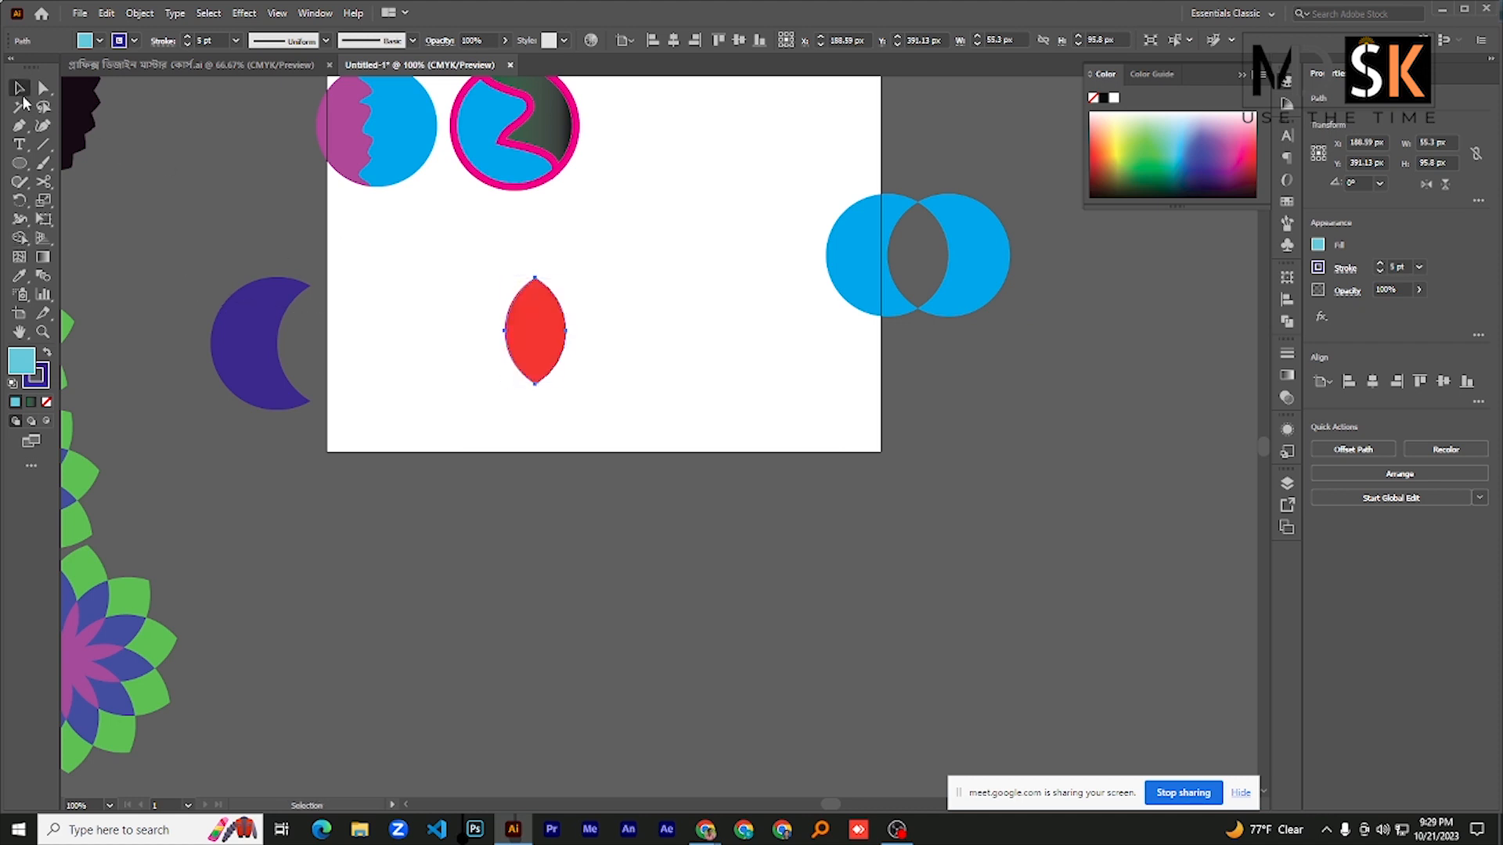
click(535, 337)
drag(535, 336, 151, 218)
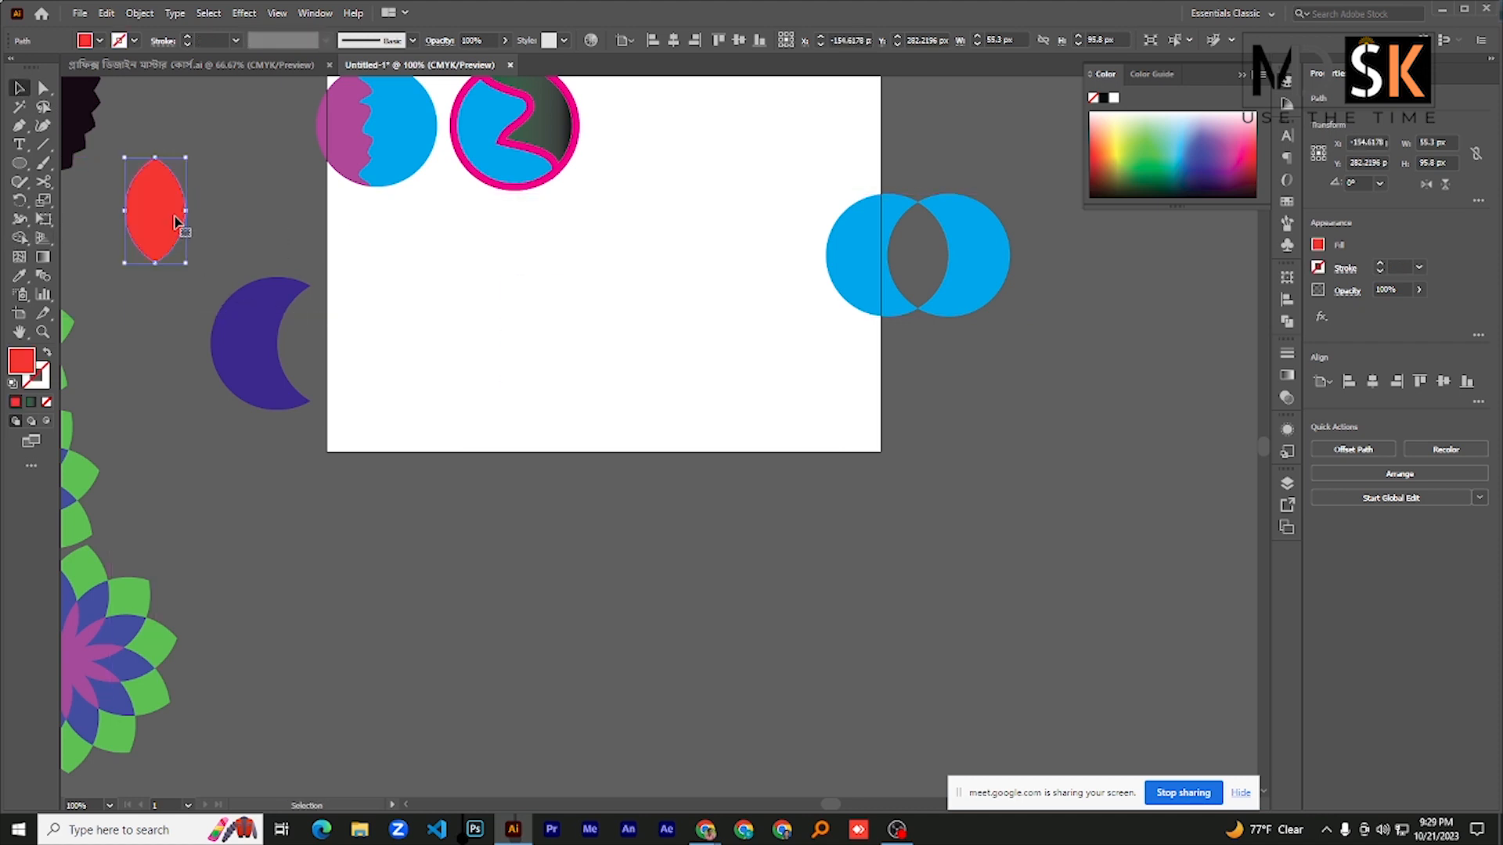
- Draw an upright red rounded rectangle about 61 × 153 px near the artboard's lower edge and place a copy beside it
drag(19, 163, 86, 180)
drag(424, 311, 474, 482)
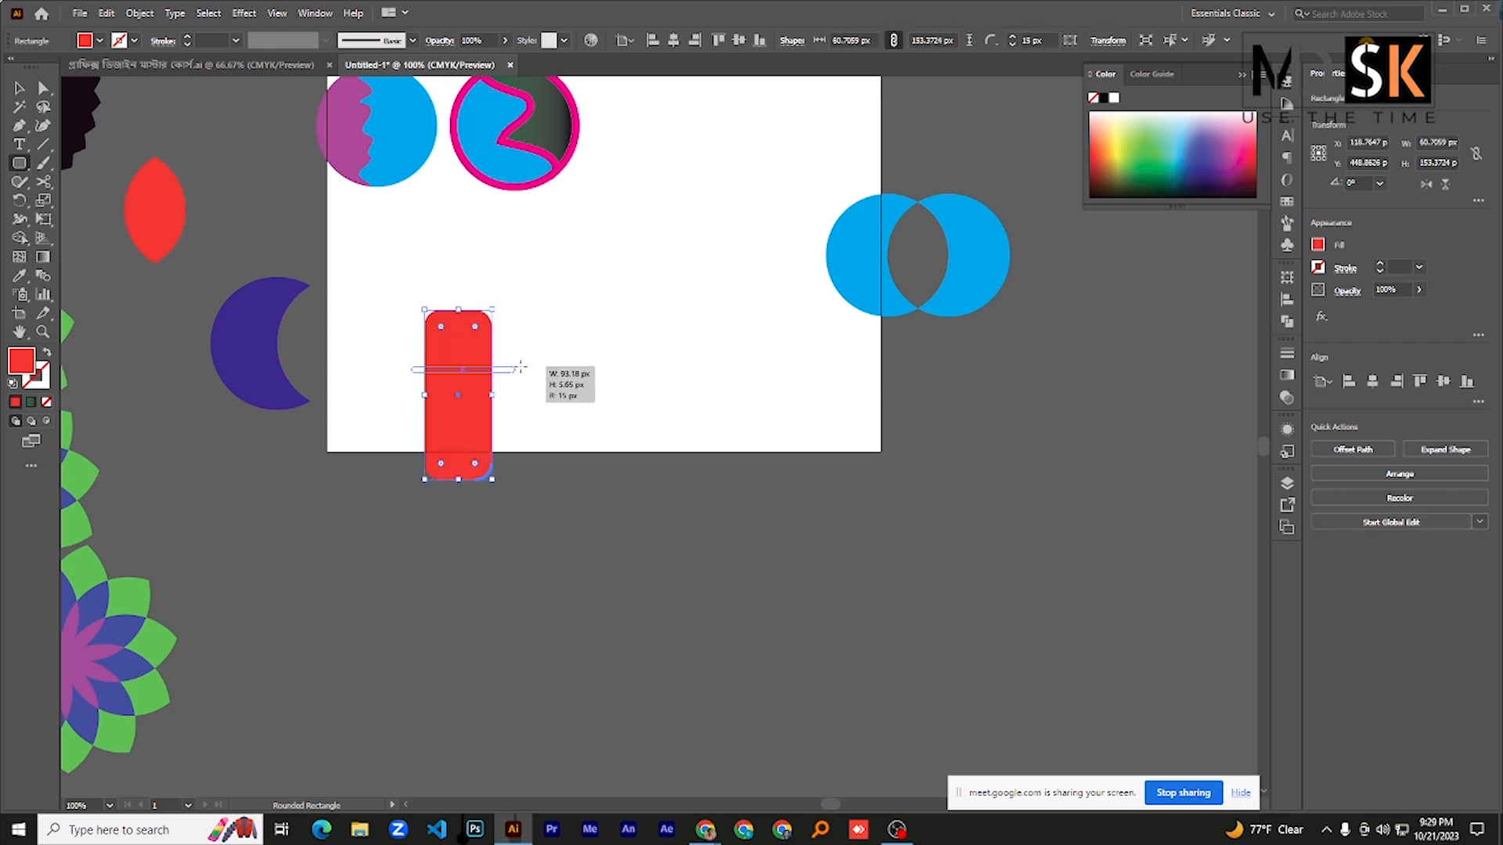
click(19, 89)
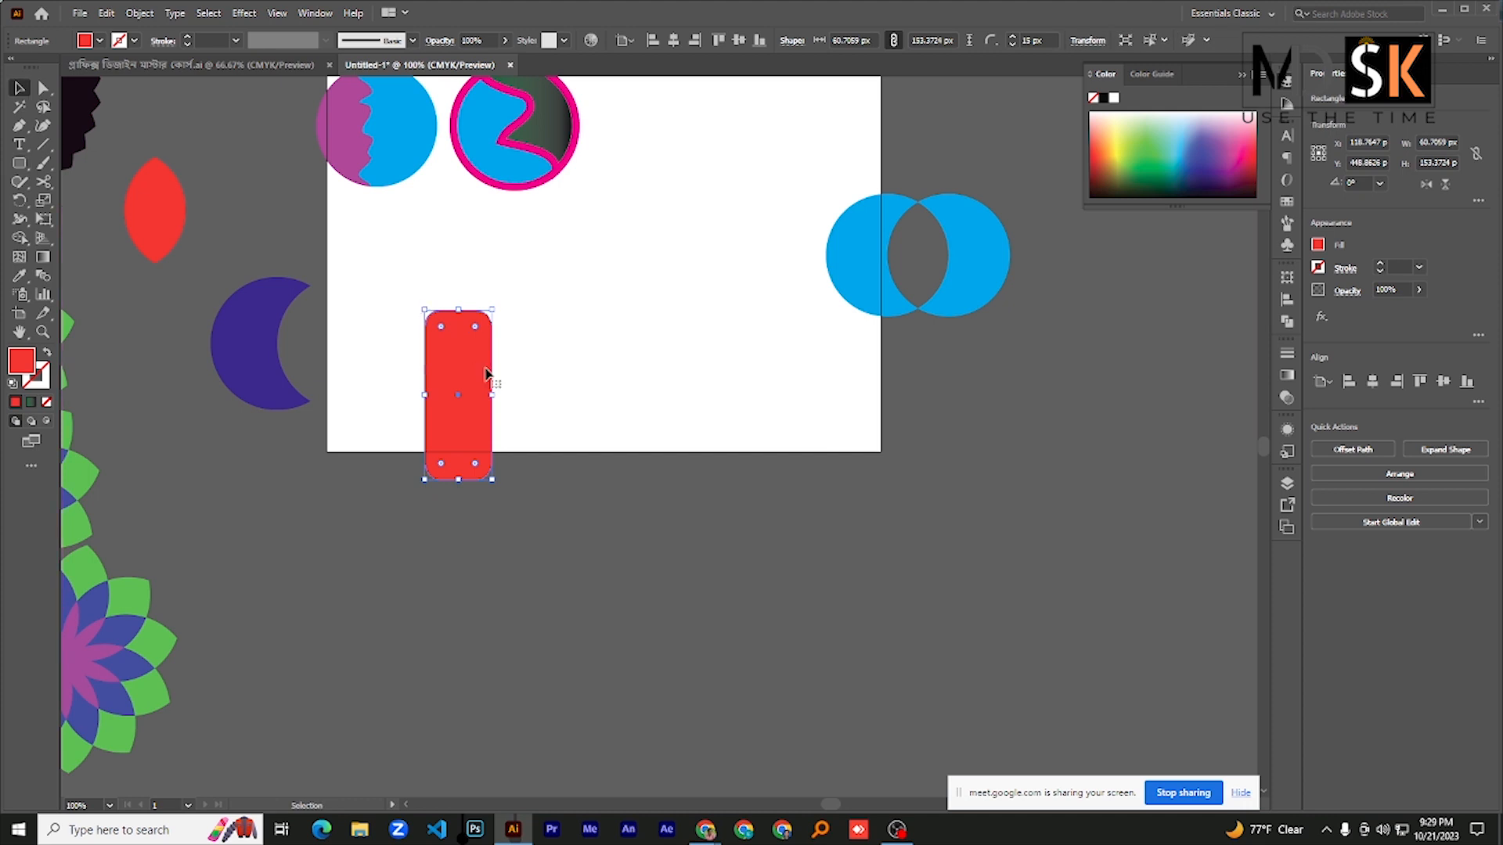
alt+drag(483, 378, 553, 382)
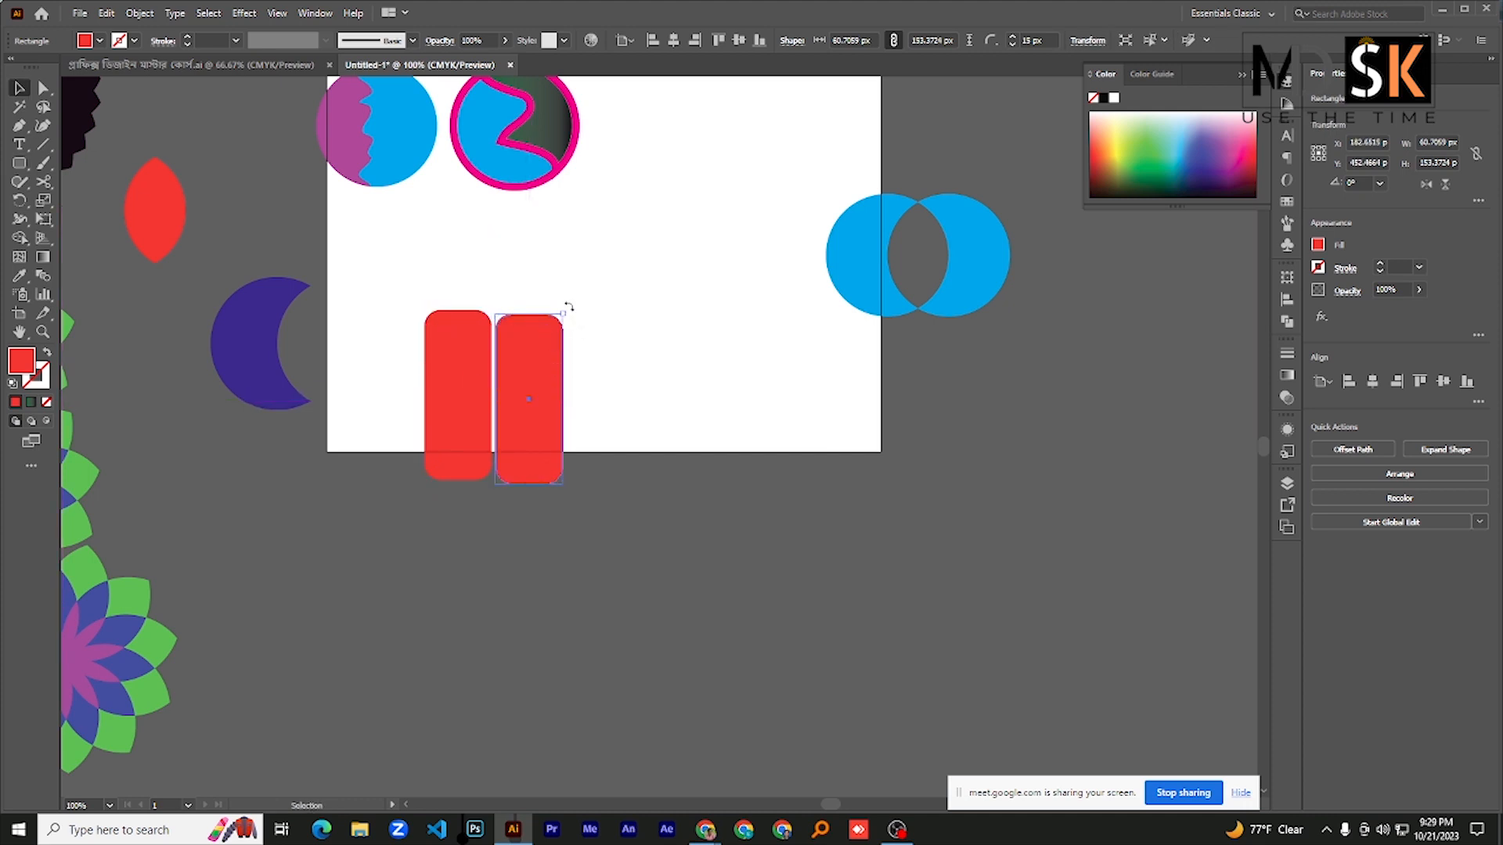
- Rotate the copy to 270° and lay it across the upright rectangle as a cross, centering both horizontally
drag(568, 307, 637, 447)
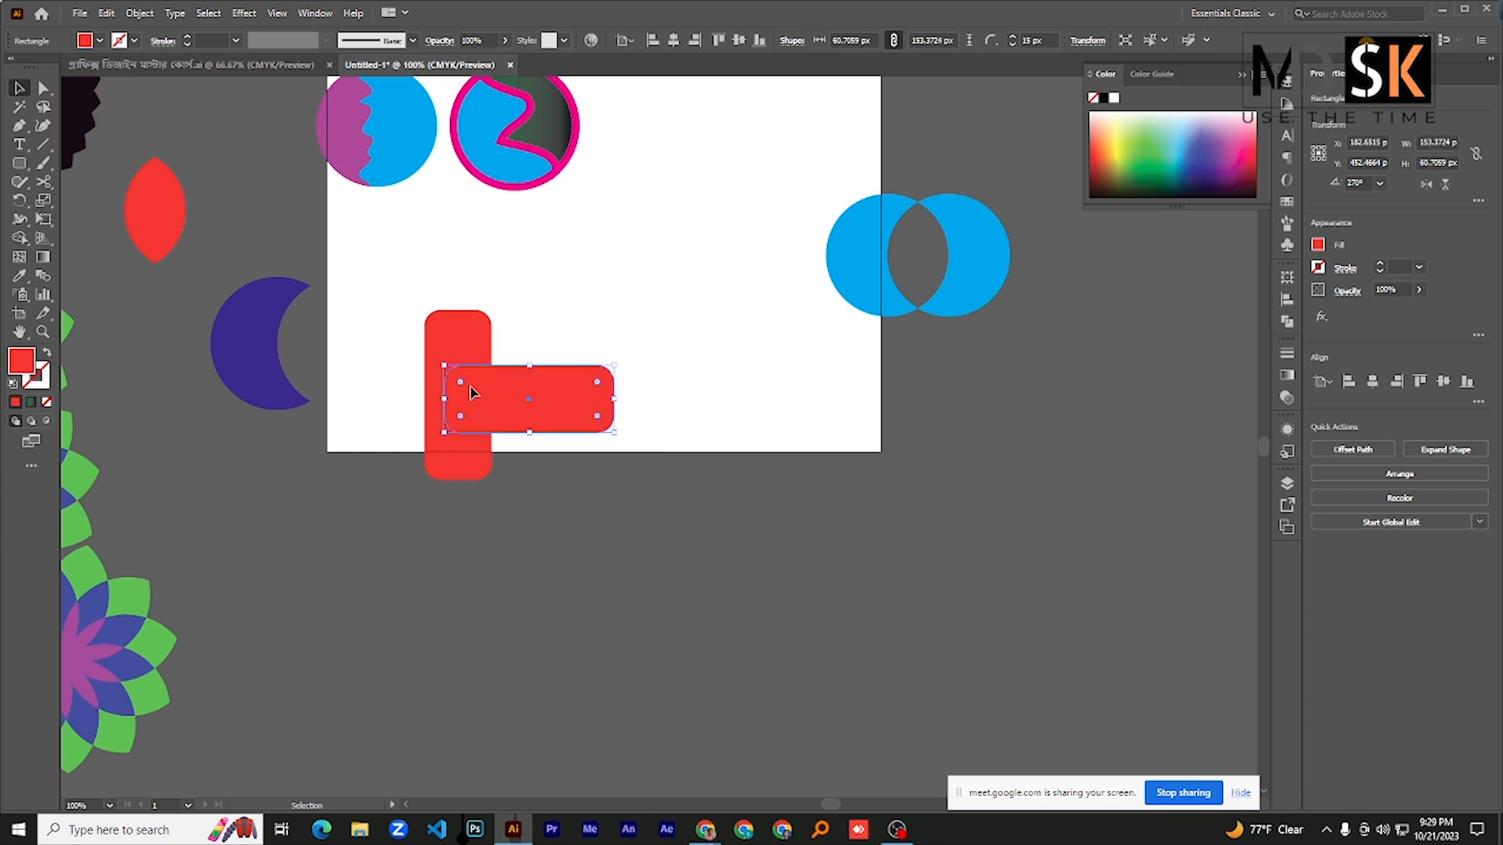
drag(473, 392, 478, 384)
drag(372, 303, 526, 484)
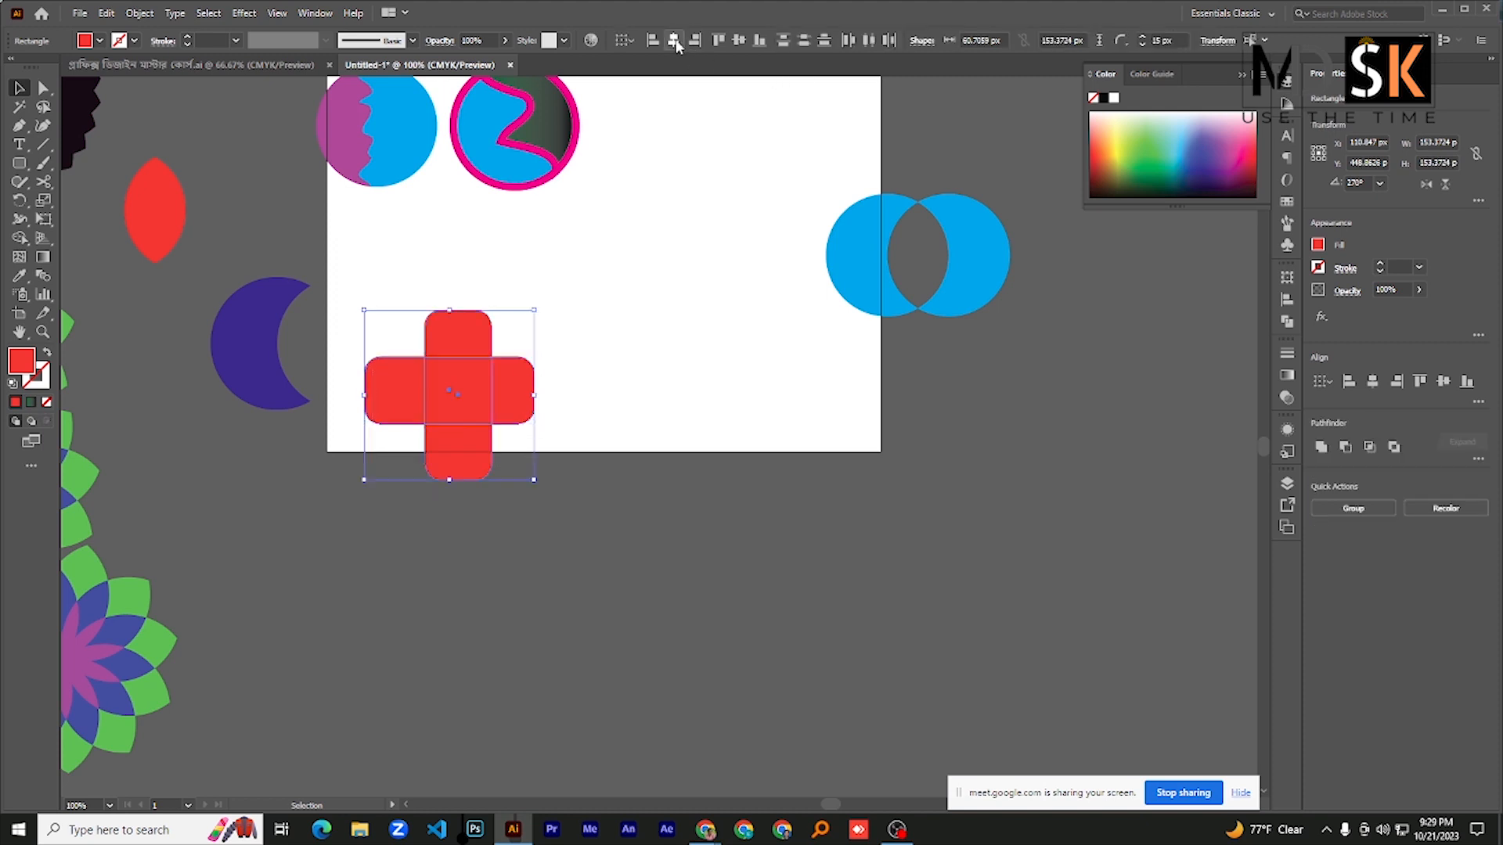
click(673, 40)
click(630, 307)
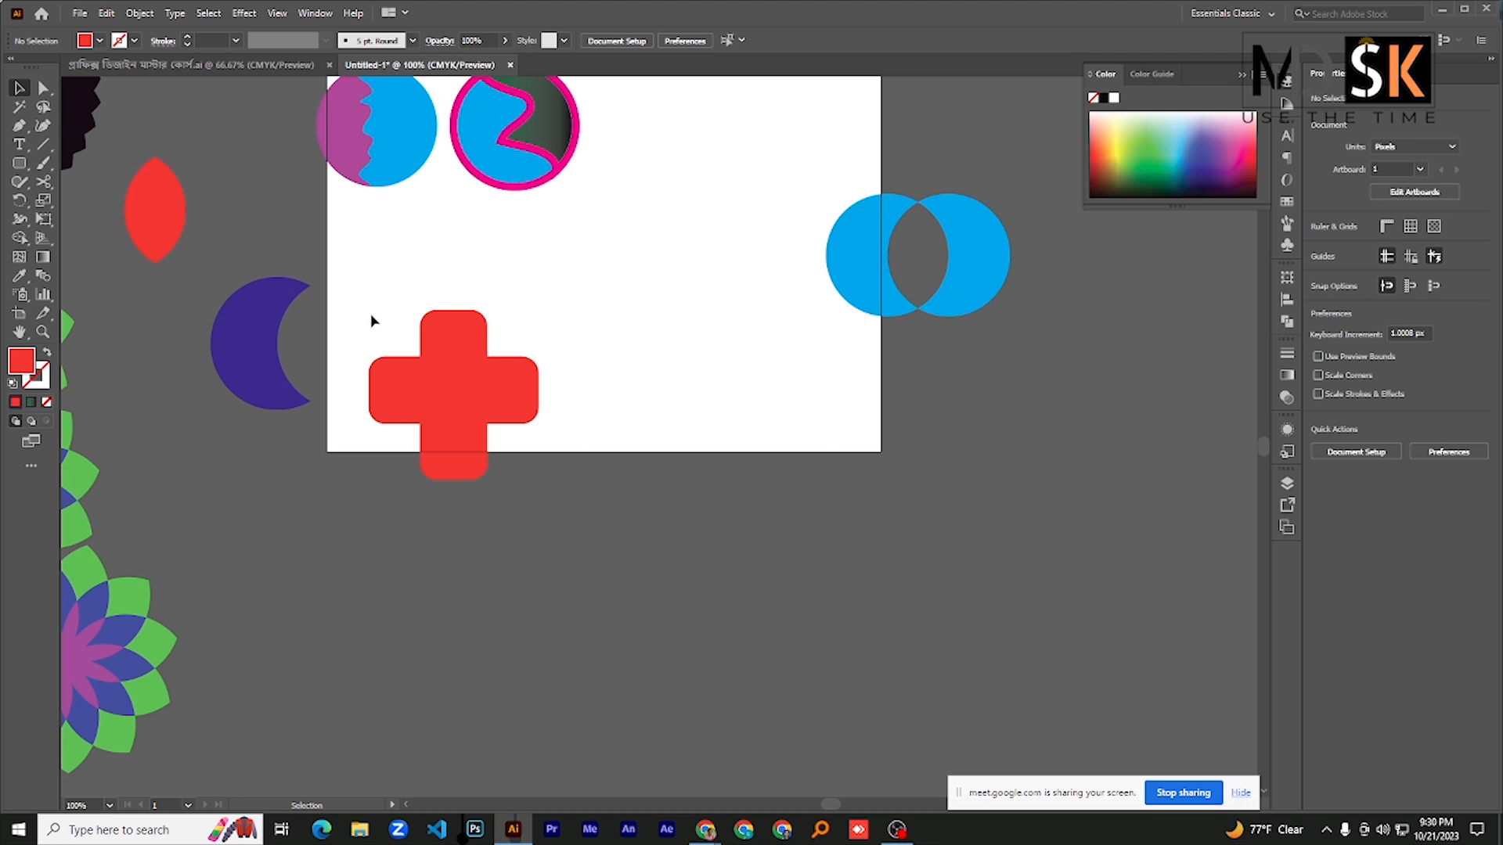
- Remove the left and bottom arms of the cross with Shape Builder and clear the selection
drag(363, 309, 557, 520)
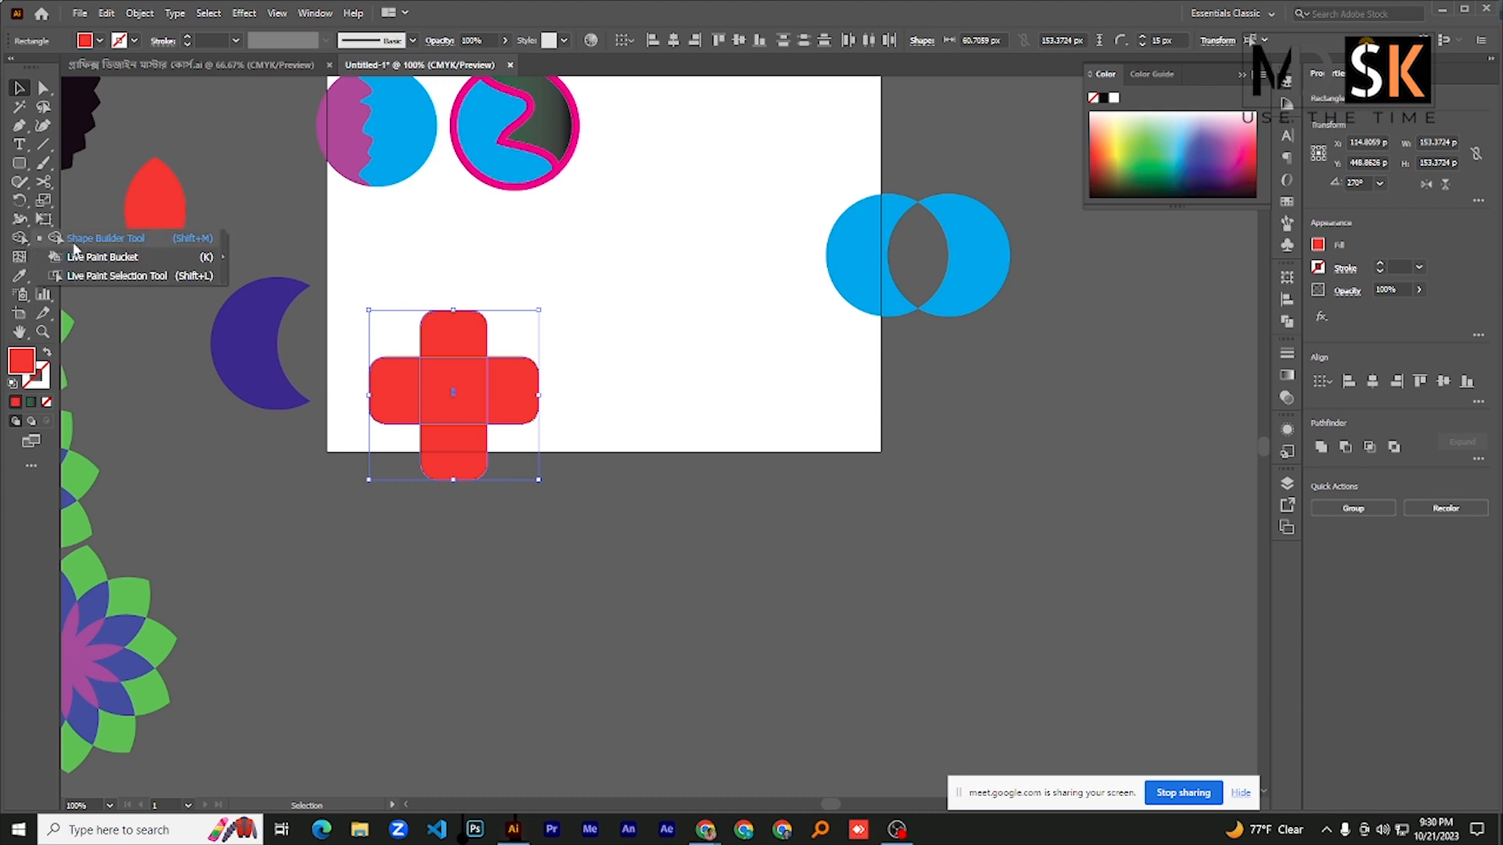
click(19, 238)
alt+click(400, 397)
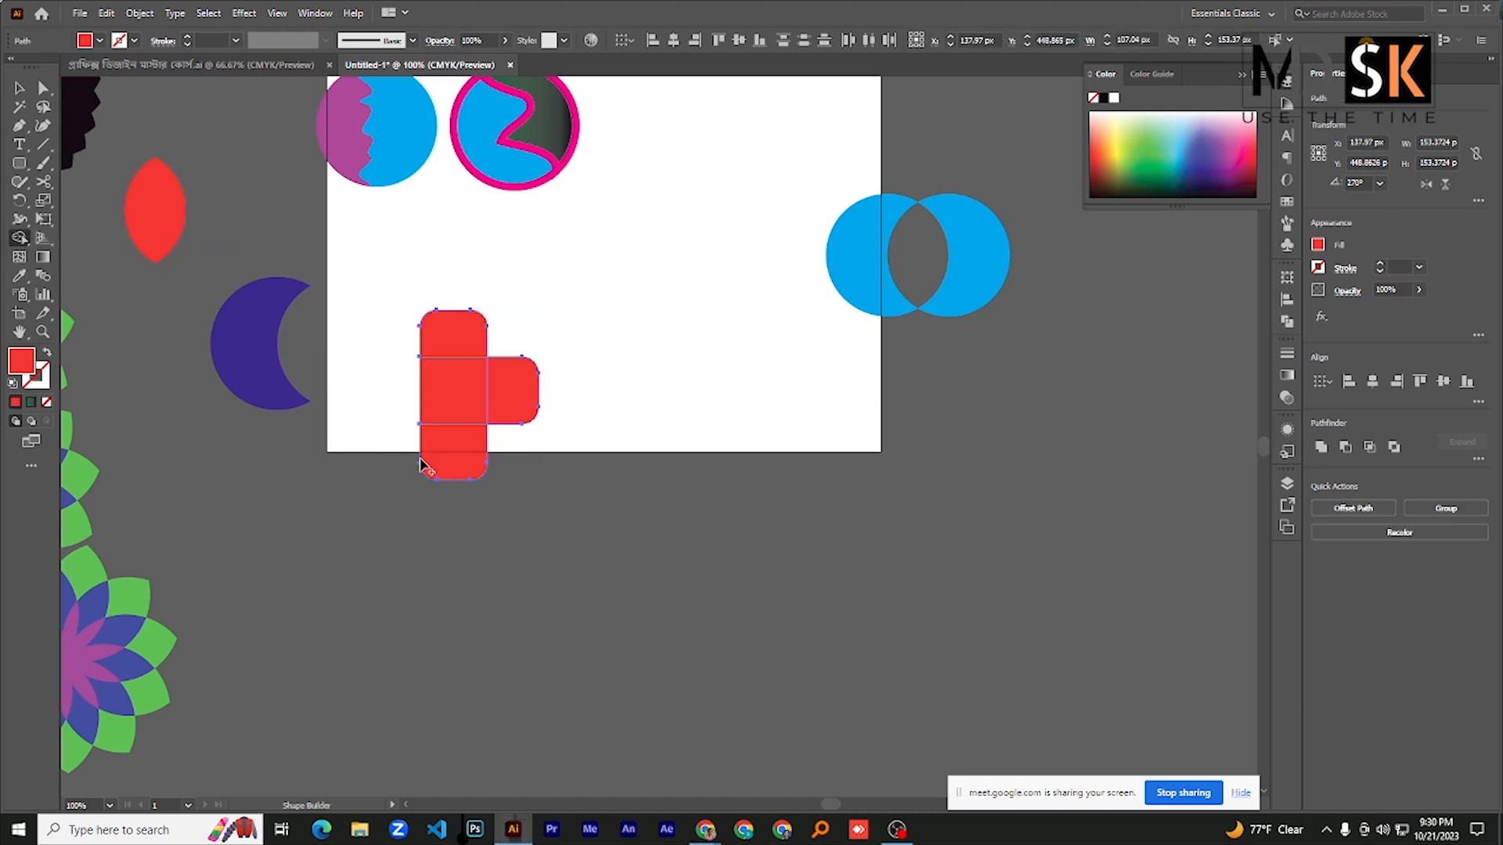
alt+click(433, 468)
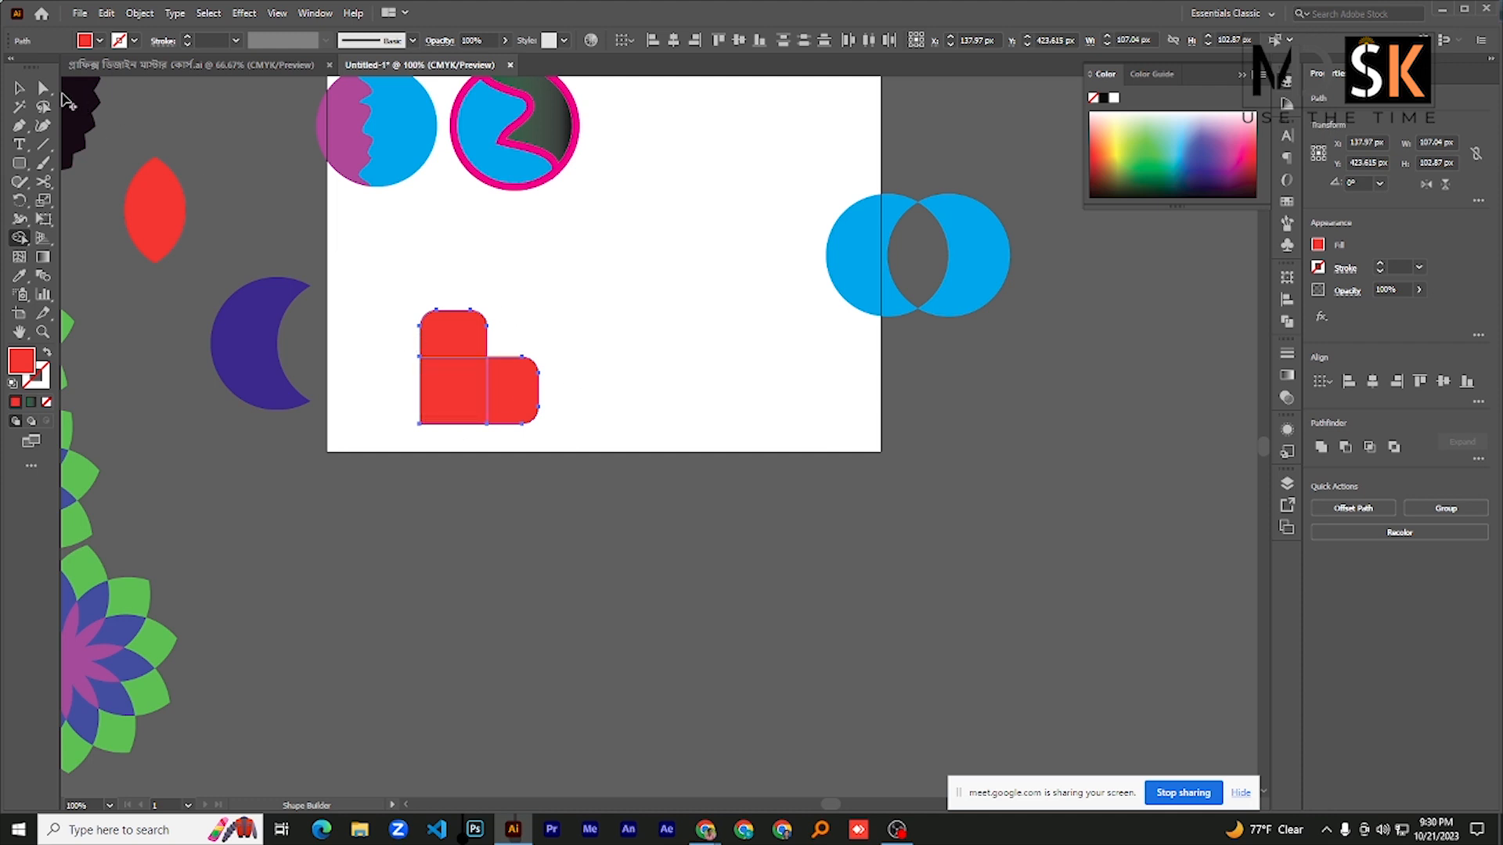
click(19, 87)
click(433, 291)
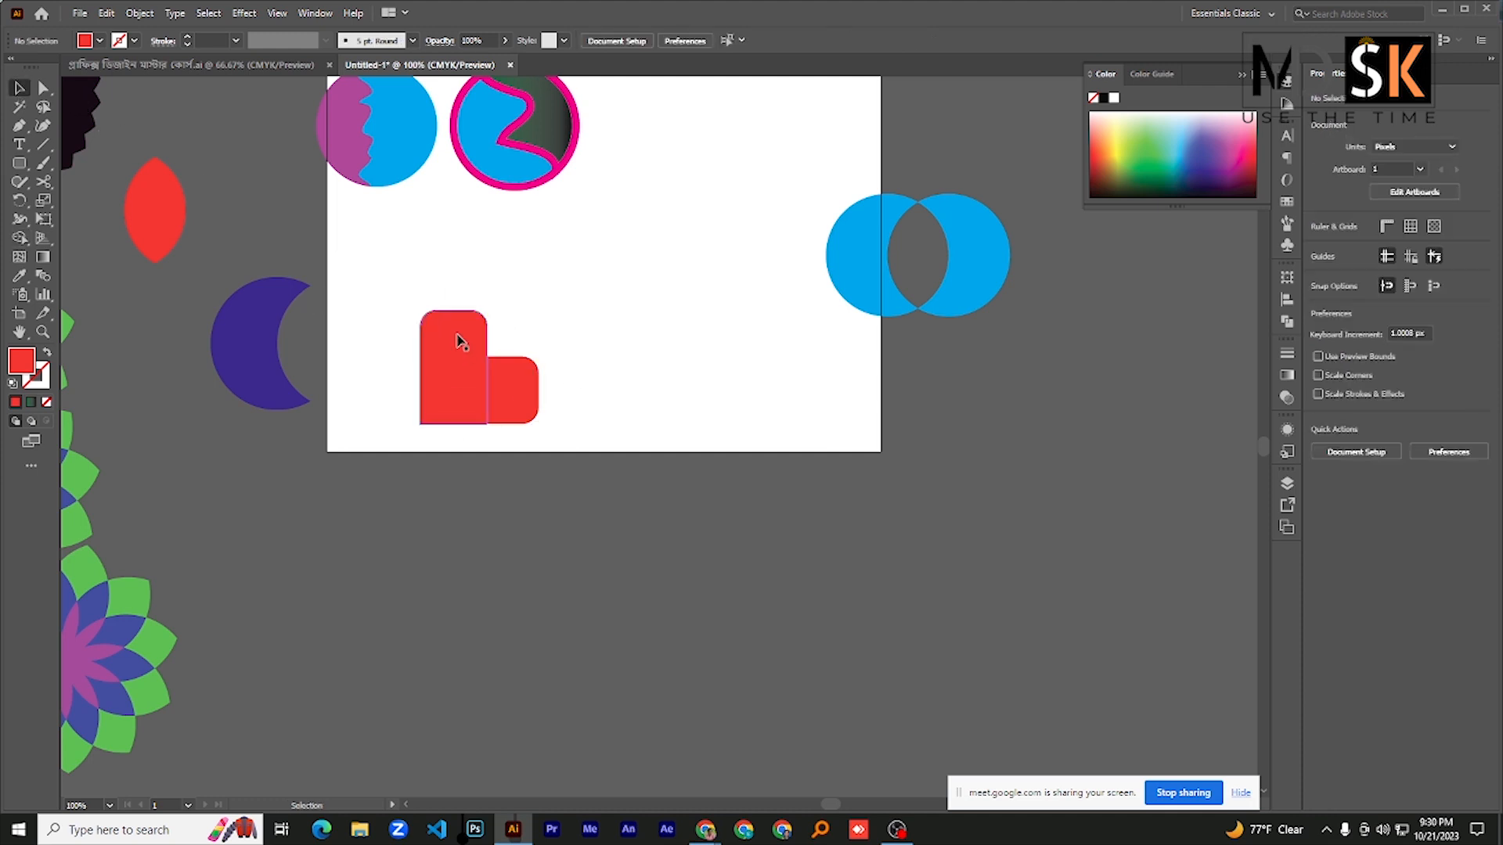
- Select all the remaining pieces of the cross and merge them into one shape with Pathfinder Unite
click(460, 340)
click(381, 292)
drag(381, 292, 574, 496)
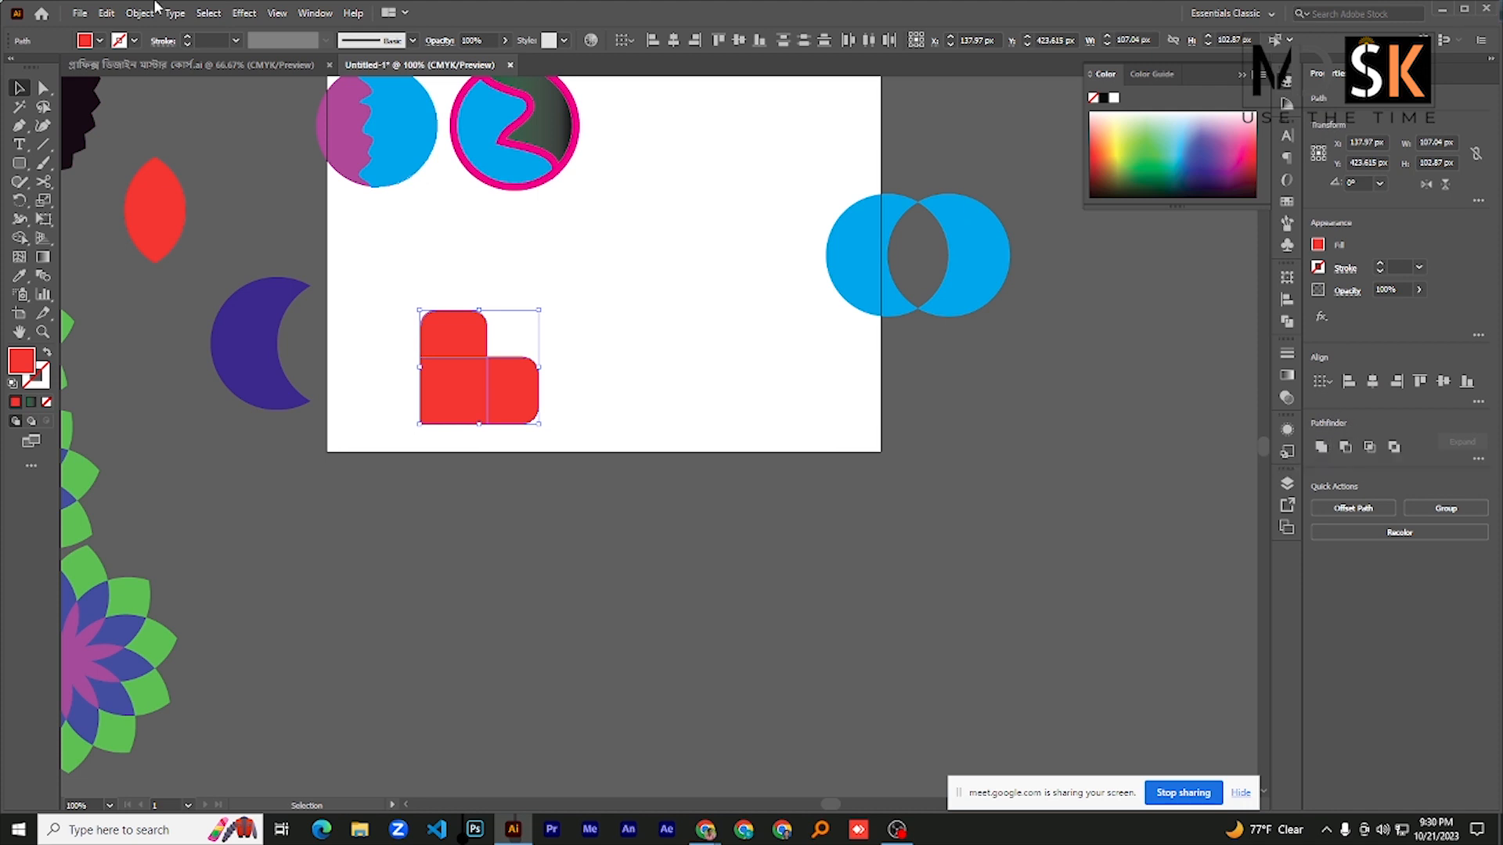
click(327, 14)
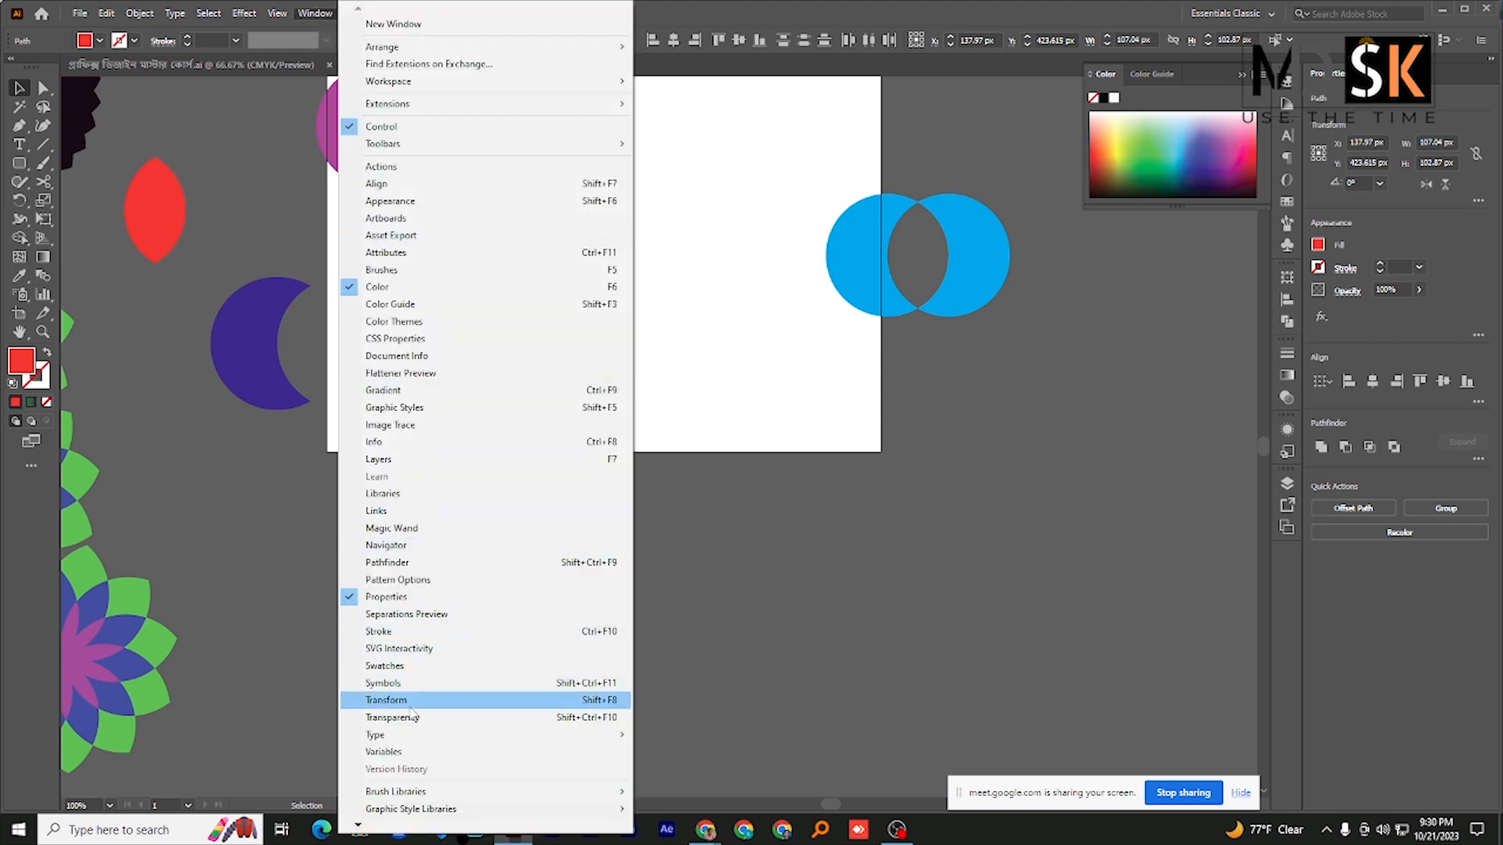
click(396, 564)
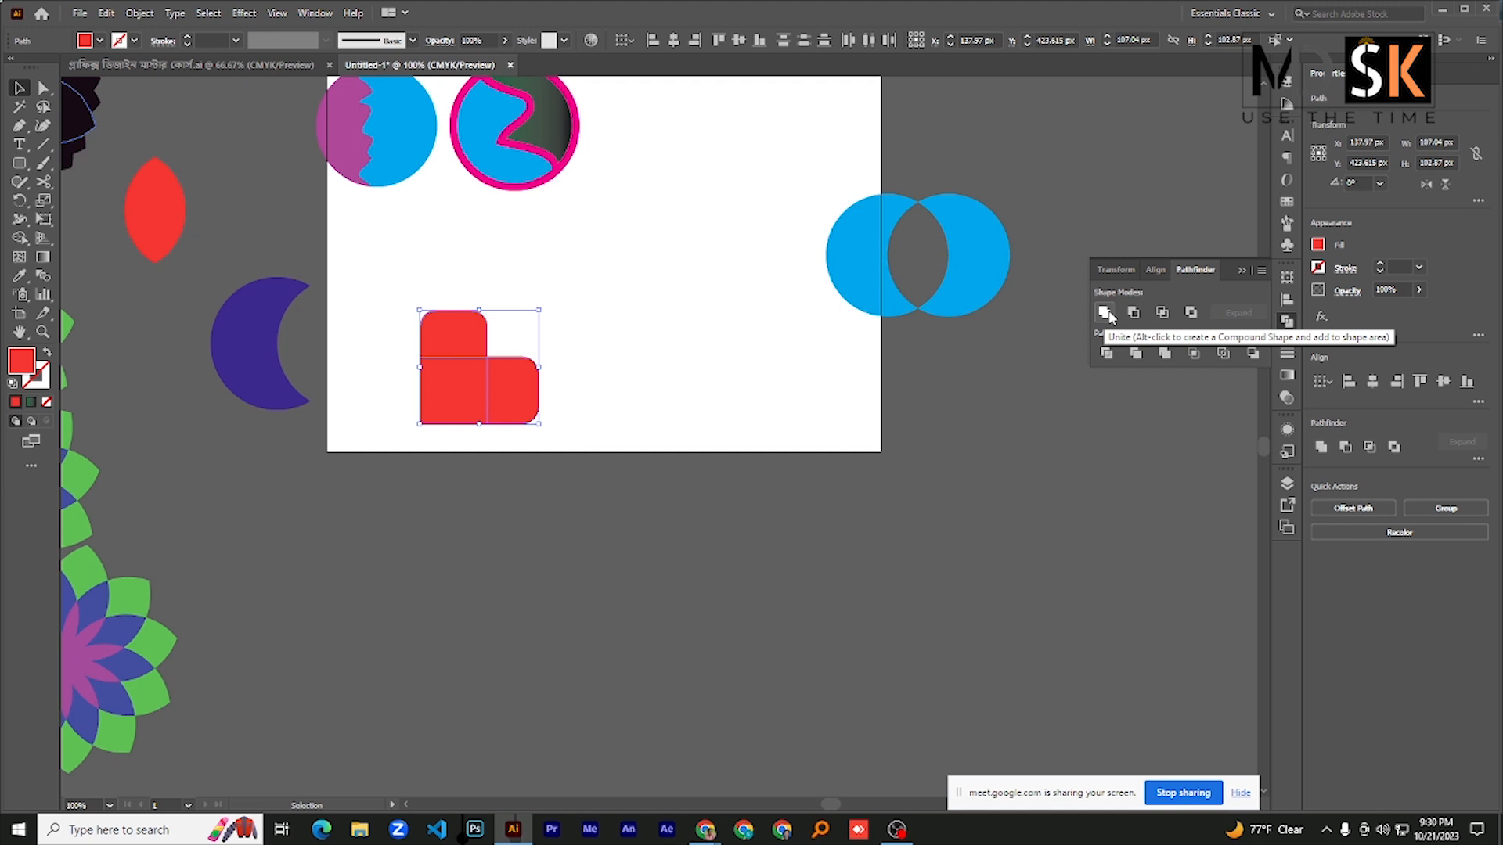
click(1106, 314)
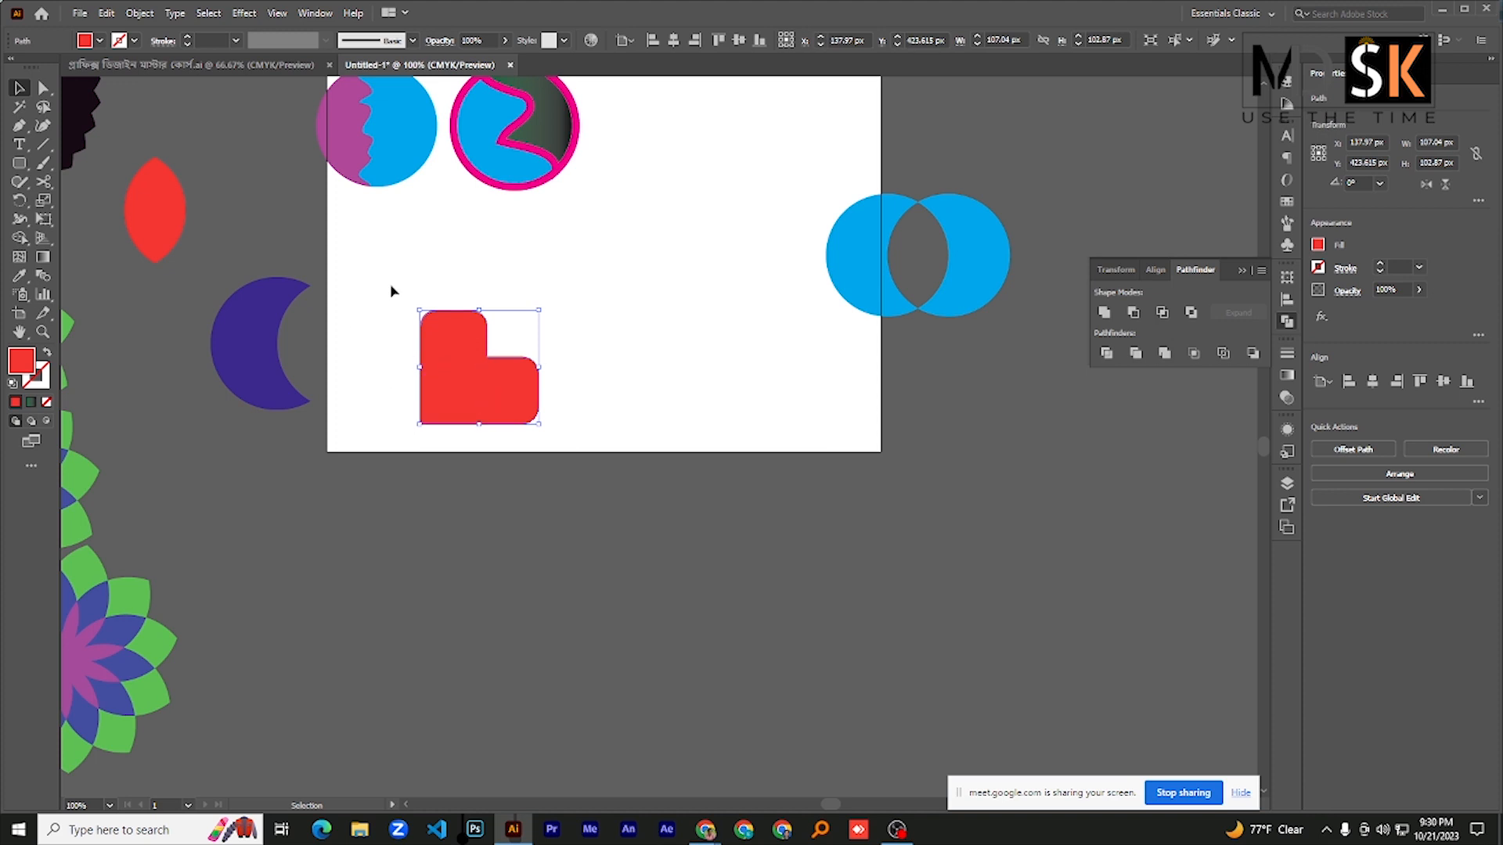
- Rotate the united shape 45° into an upright heart and position it fully inside the artboard's lower area
mouse_move(477, 371)
mouse_down()
mouse_move(687, 306)
mouse_move(491, 382)
mouse_up()
drag(493, 388, 447, 343)
drag(449, 349, 602, 412)
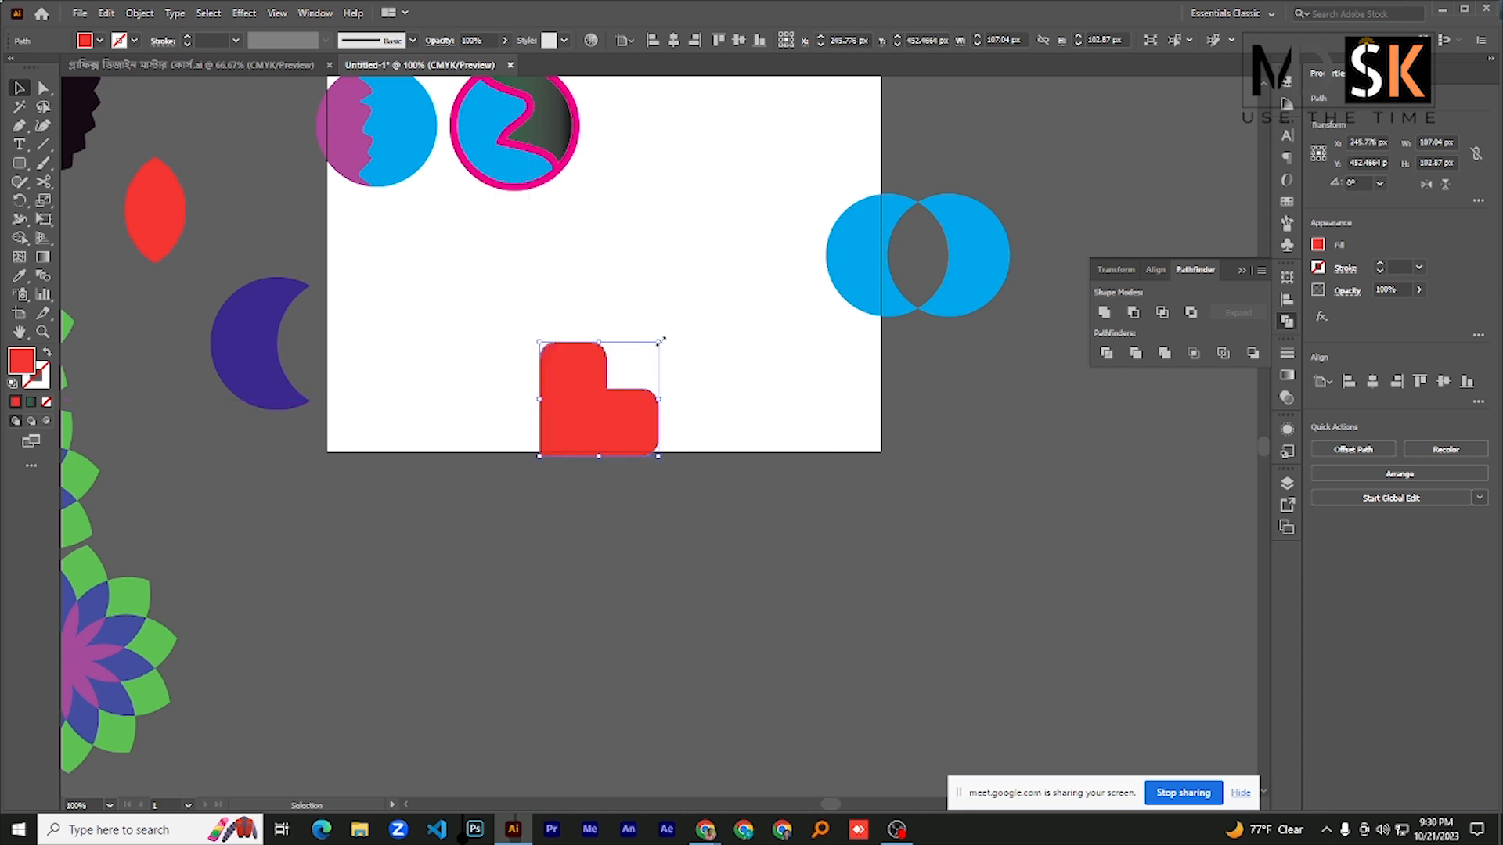
drag(666, 339, 580, 306)
drag(603, 436, 570, 326)
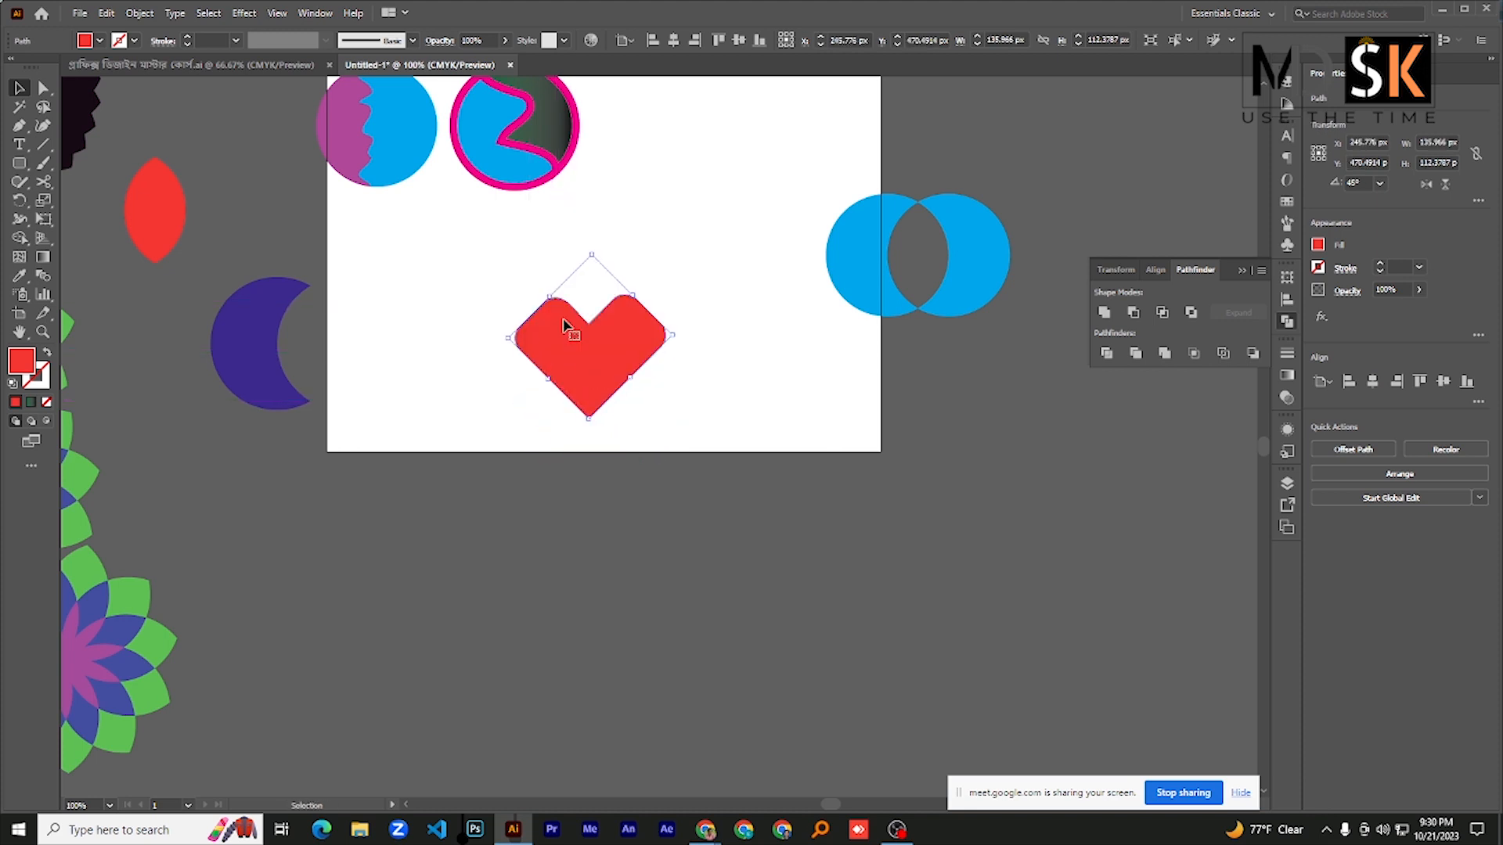
- Round the inner corner of the heart's top notch with Direct Selection and clear the selection
click(44, 90)
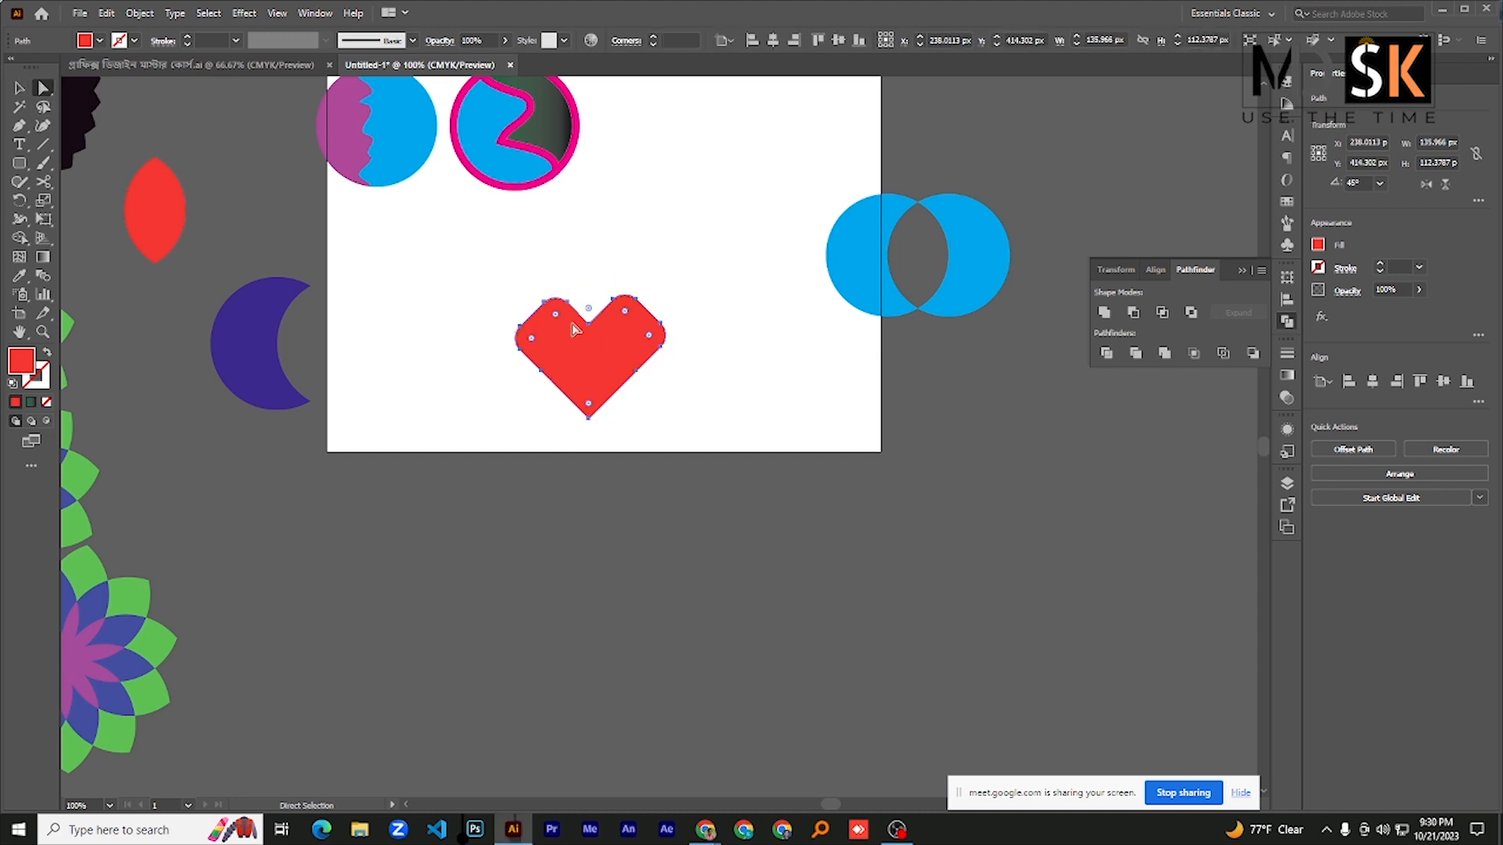
click(588, 313)
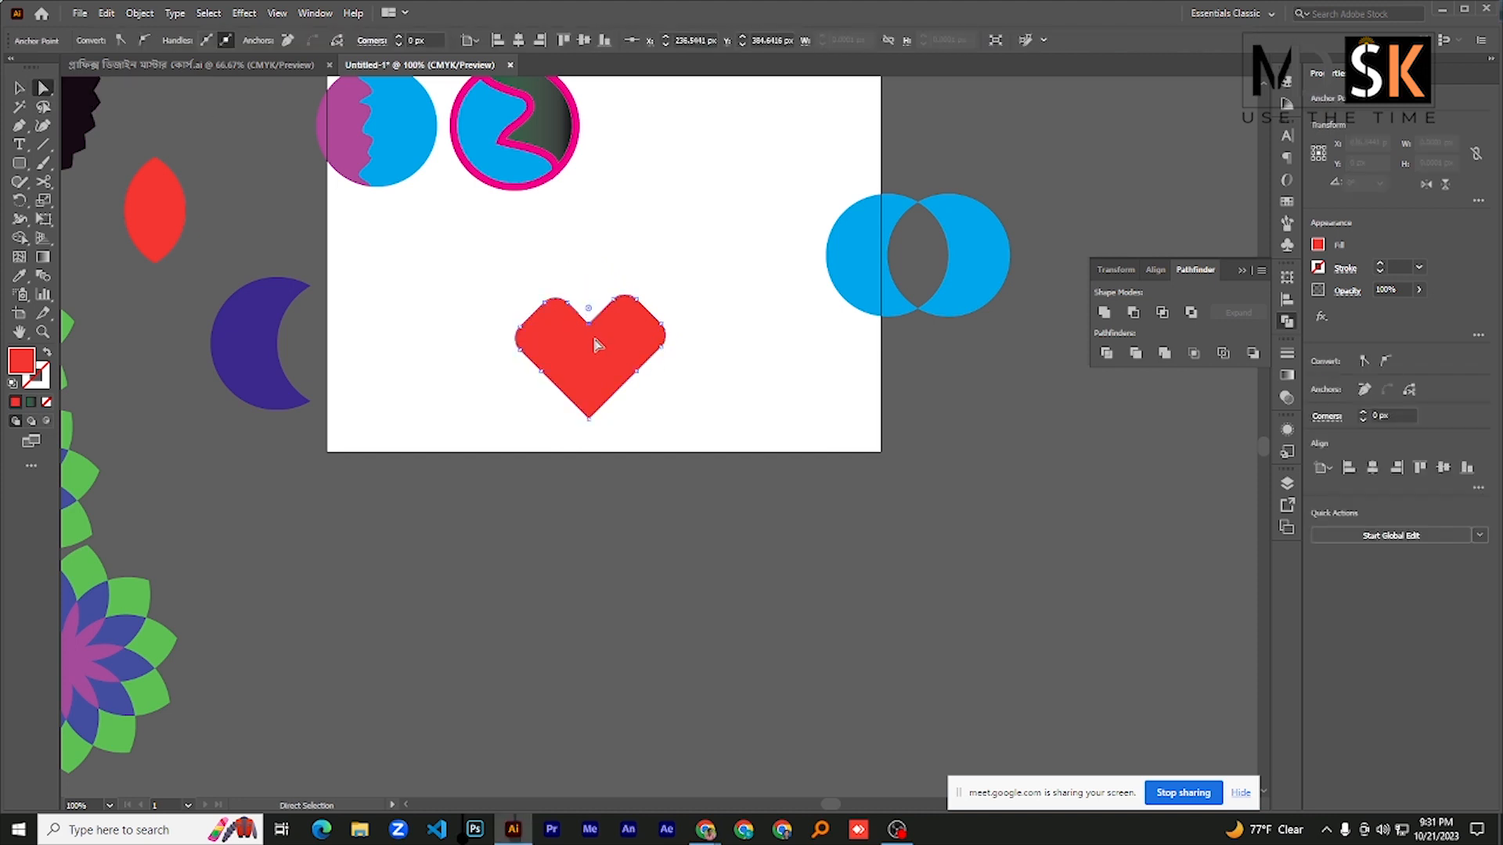
click(591, 322)
drag(590, 313, 587, 281)
click(413, 326)
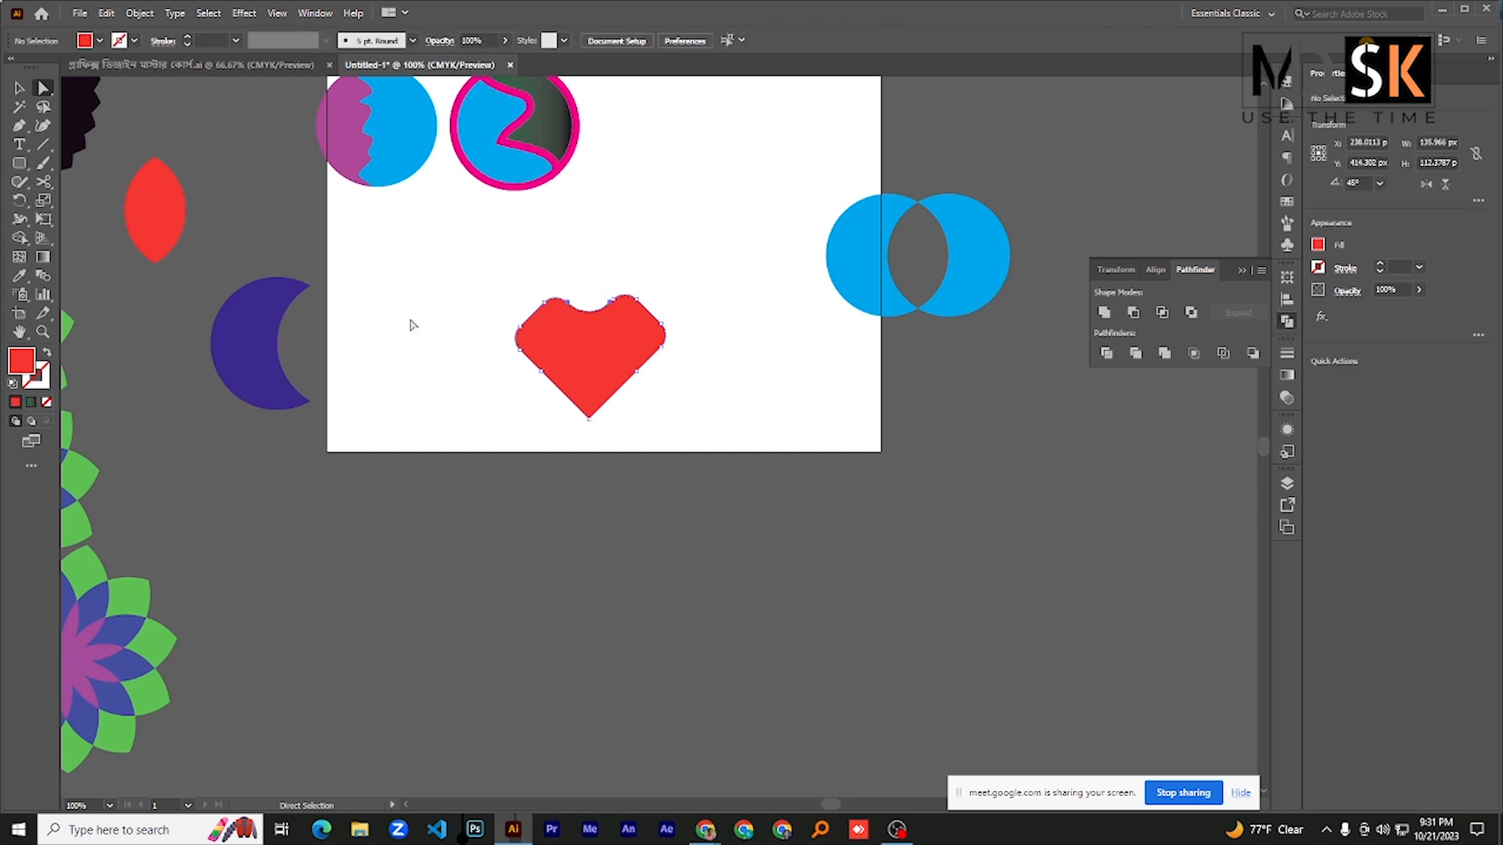
- Try to round the heart's bottom tip with a corner radius of about 16.6 px
click(613, 381)
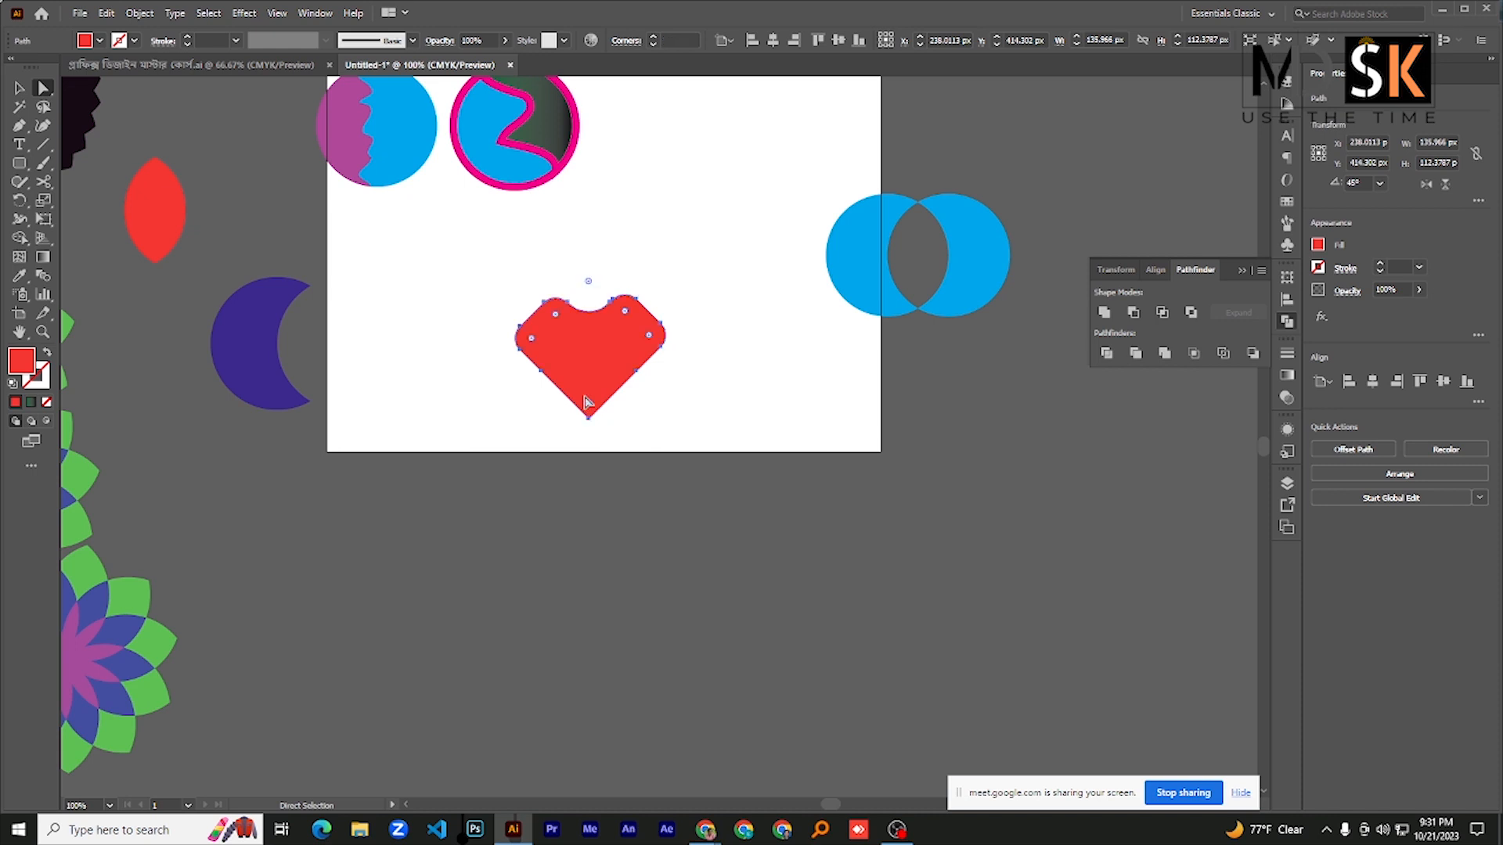
drag(587, 405, 590, 398)
key(ctrl+z)
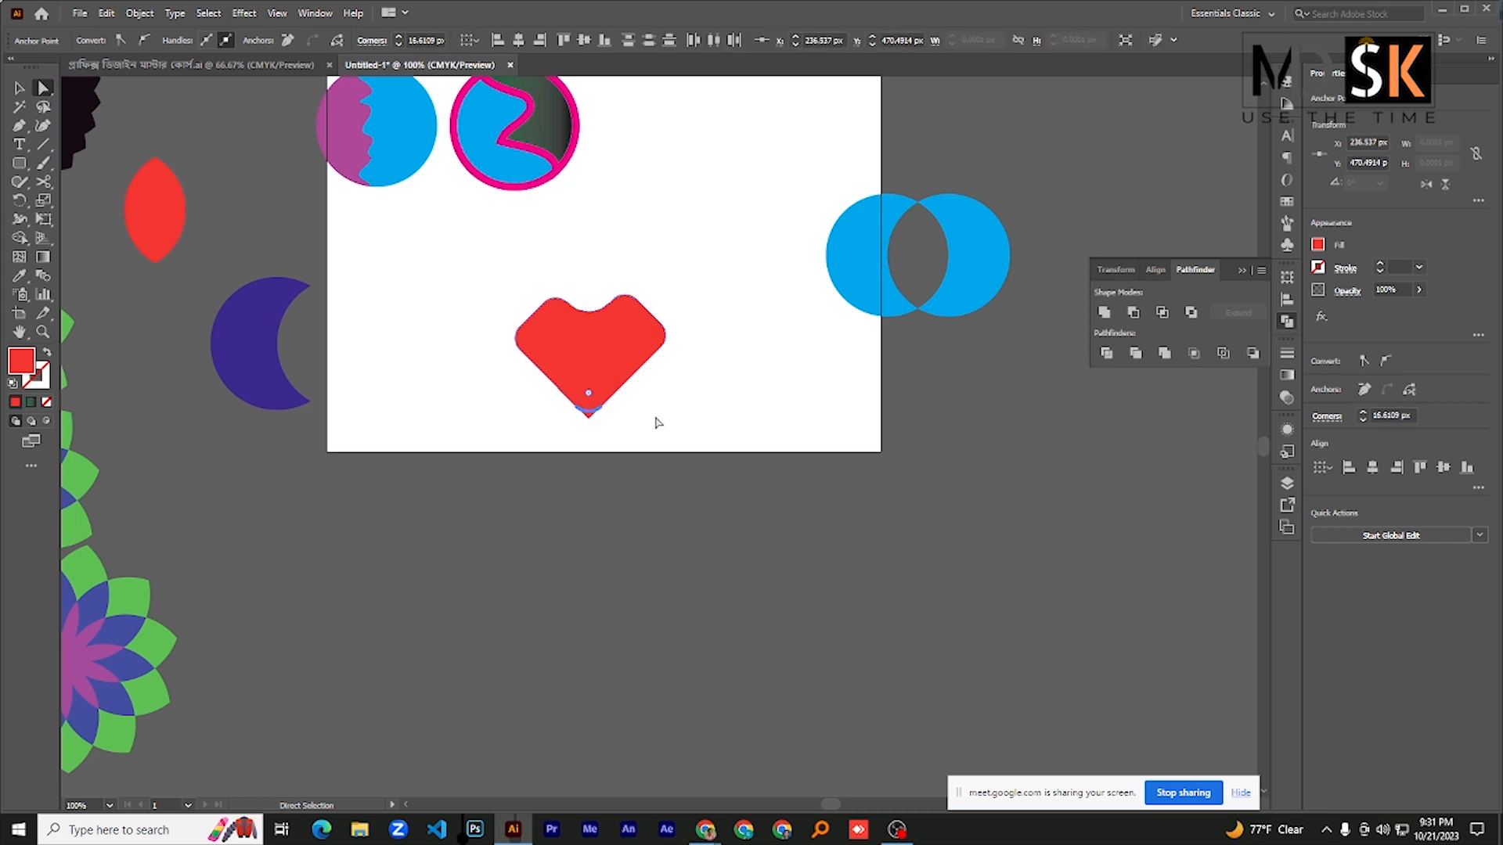
- Clear the selection and move the red heart off the artboard to the empty area below the purple crescent
click(603, 443)
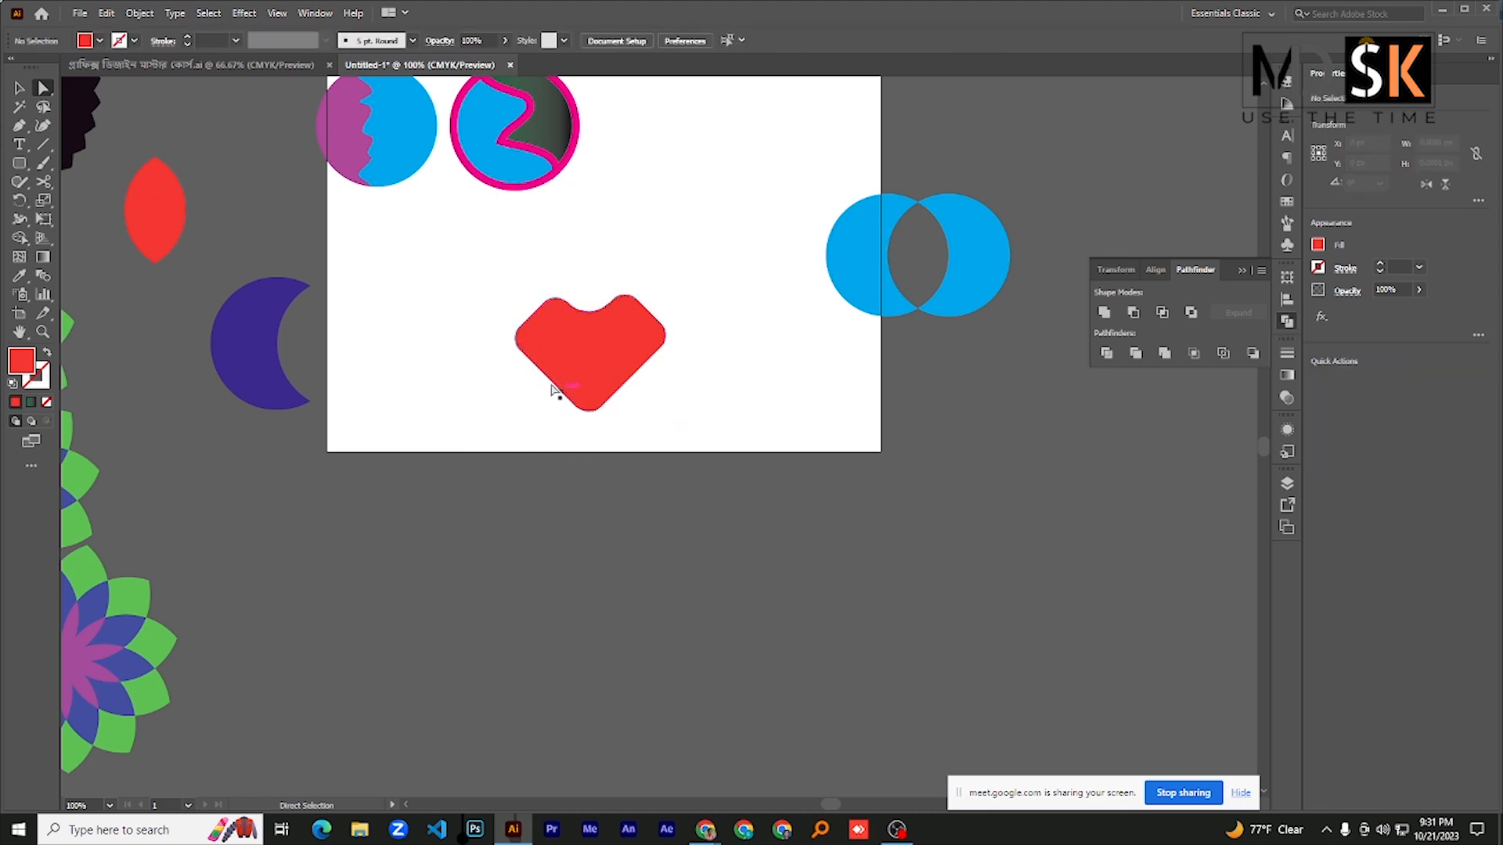
drag(597, 353, 538, 319)
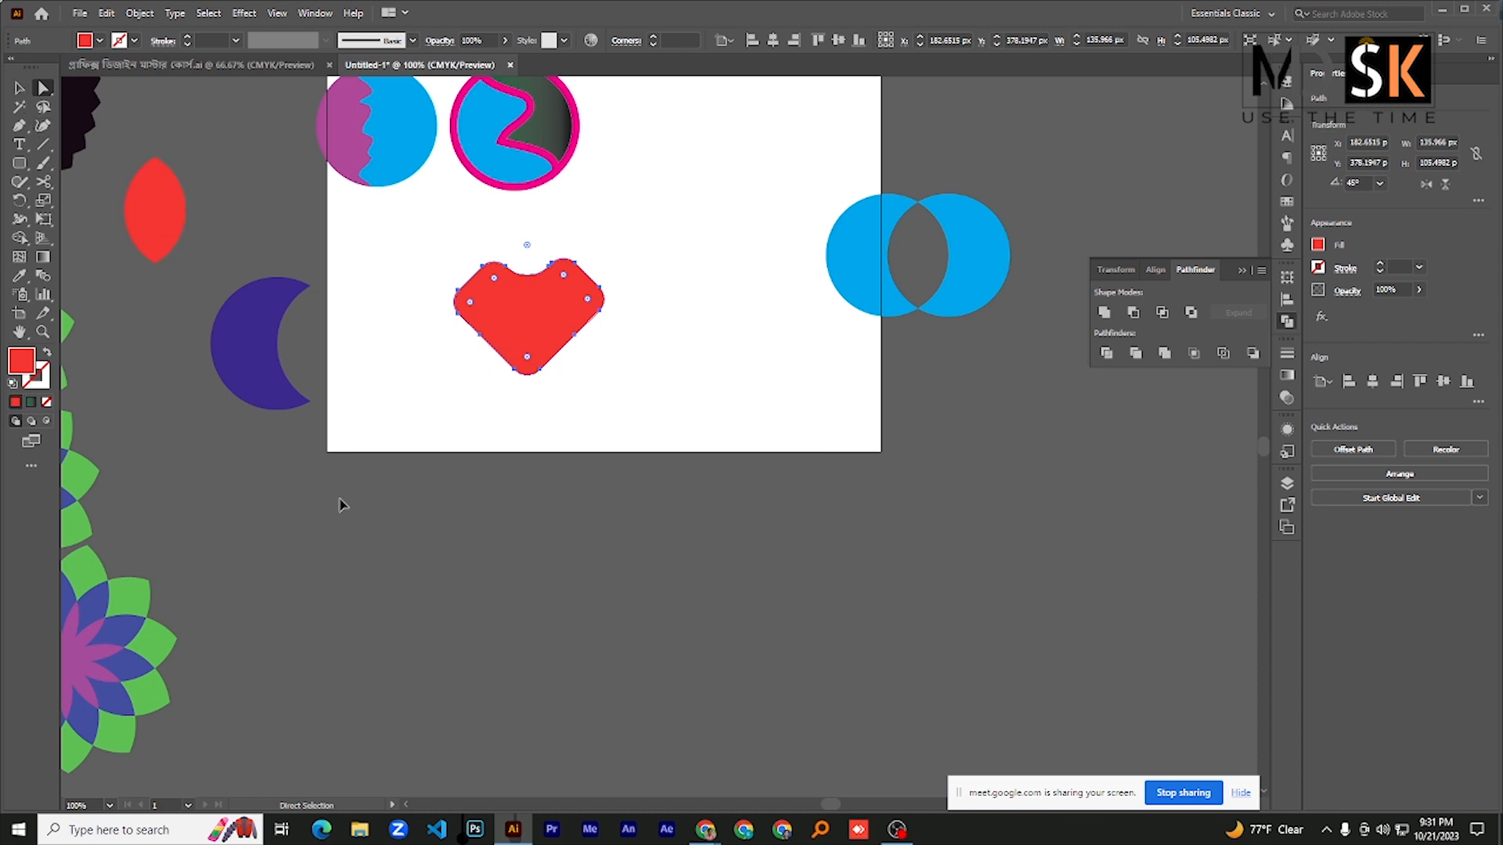
drag(339, 505, 258, 509)
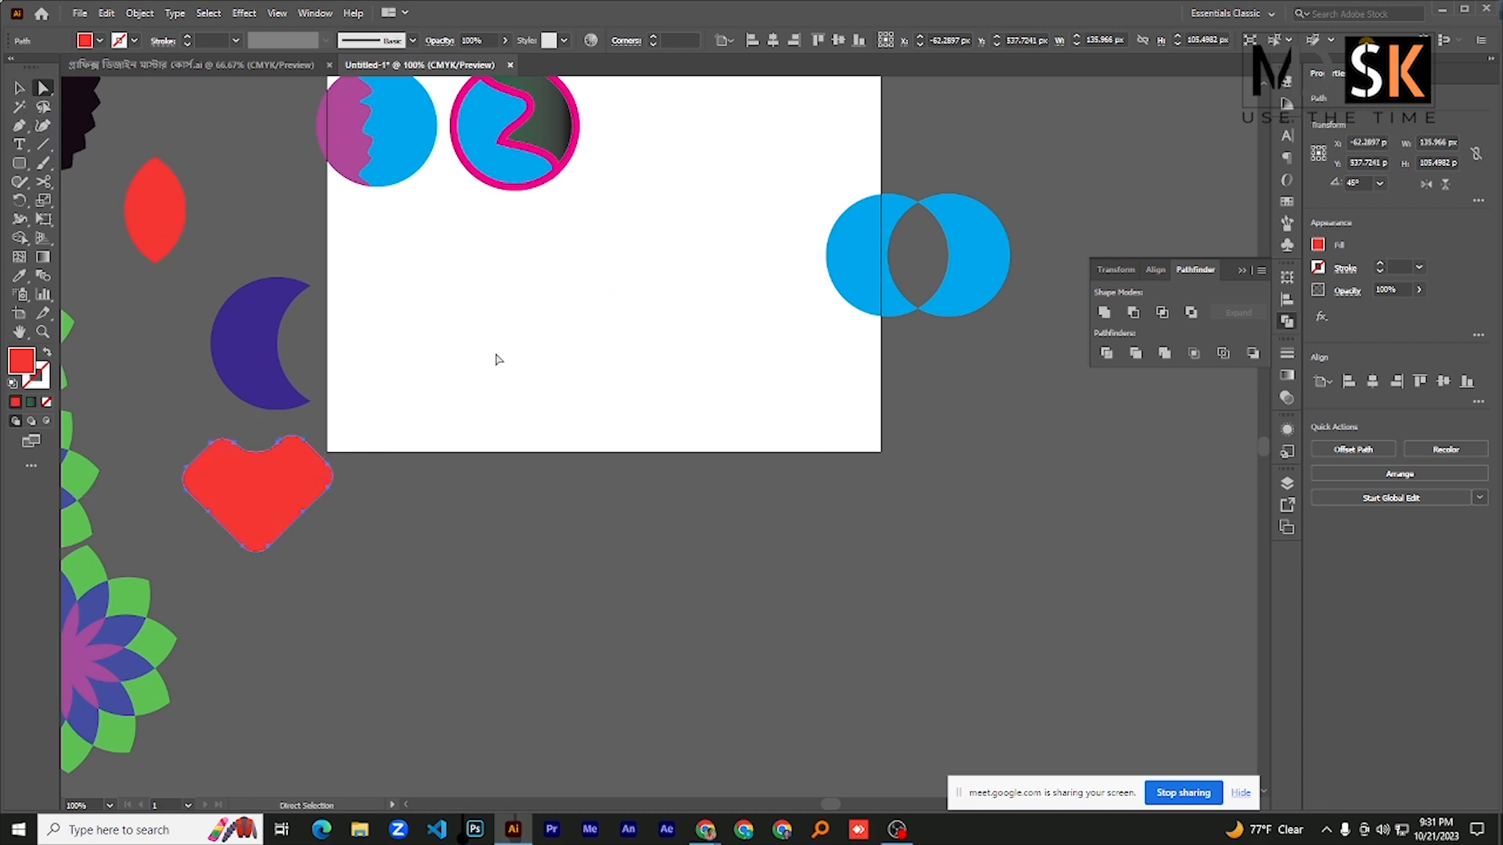
key(ctrl+minus)
- Switch to the graphic design course document and draw a square about 38 pt wide just left of the Microsoft logo's tiles
click(230, 66)
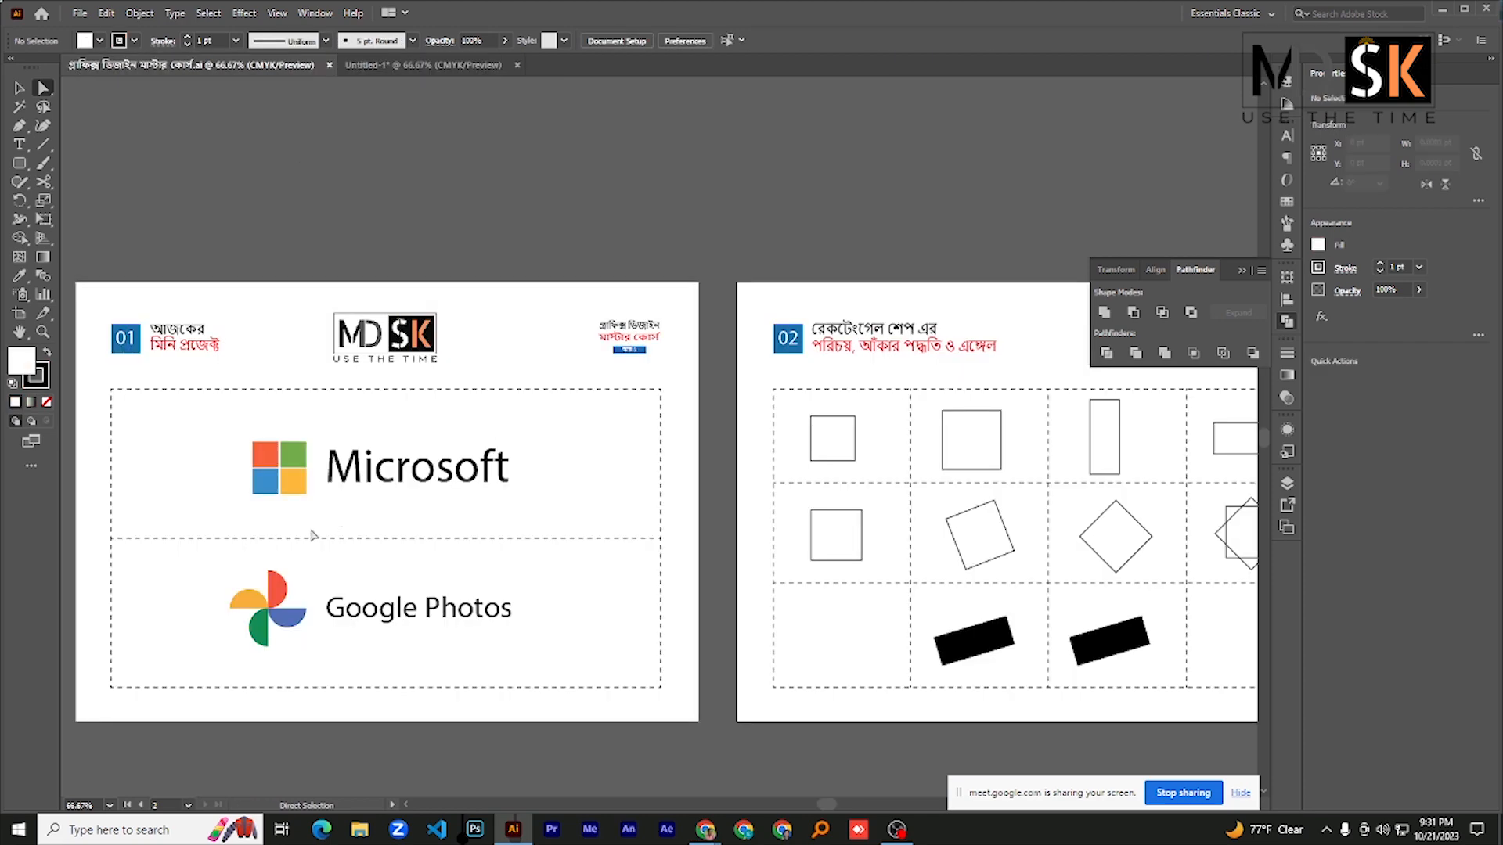
scroll(302, 521, up, 2)
drag(264, 505, 490, 392)
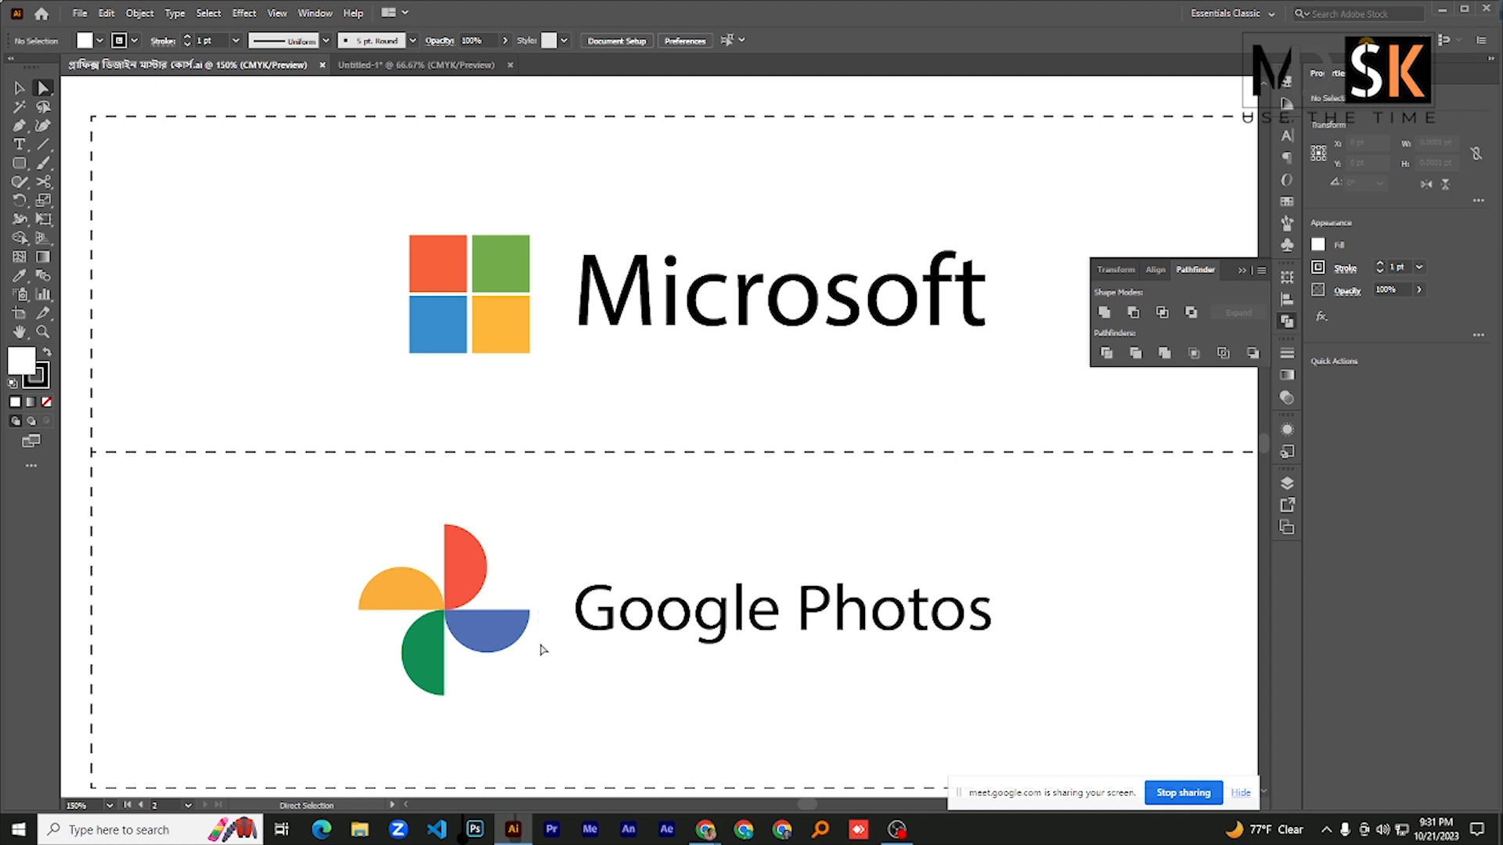
scroll(397, 371, down, 3)
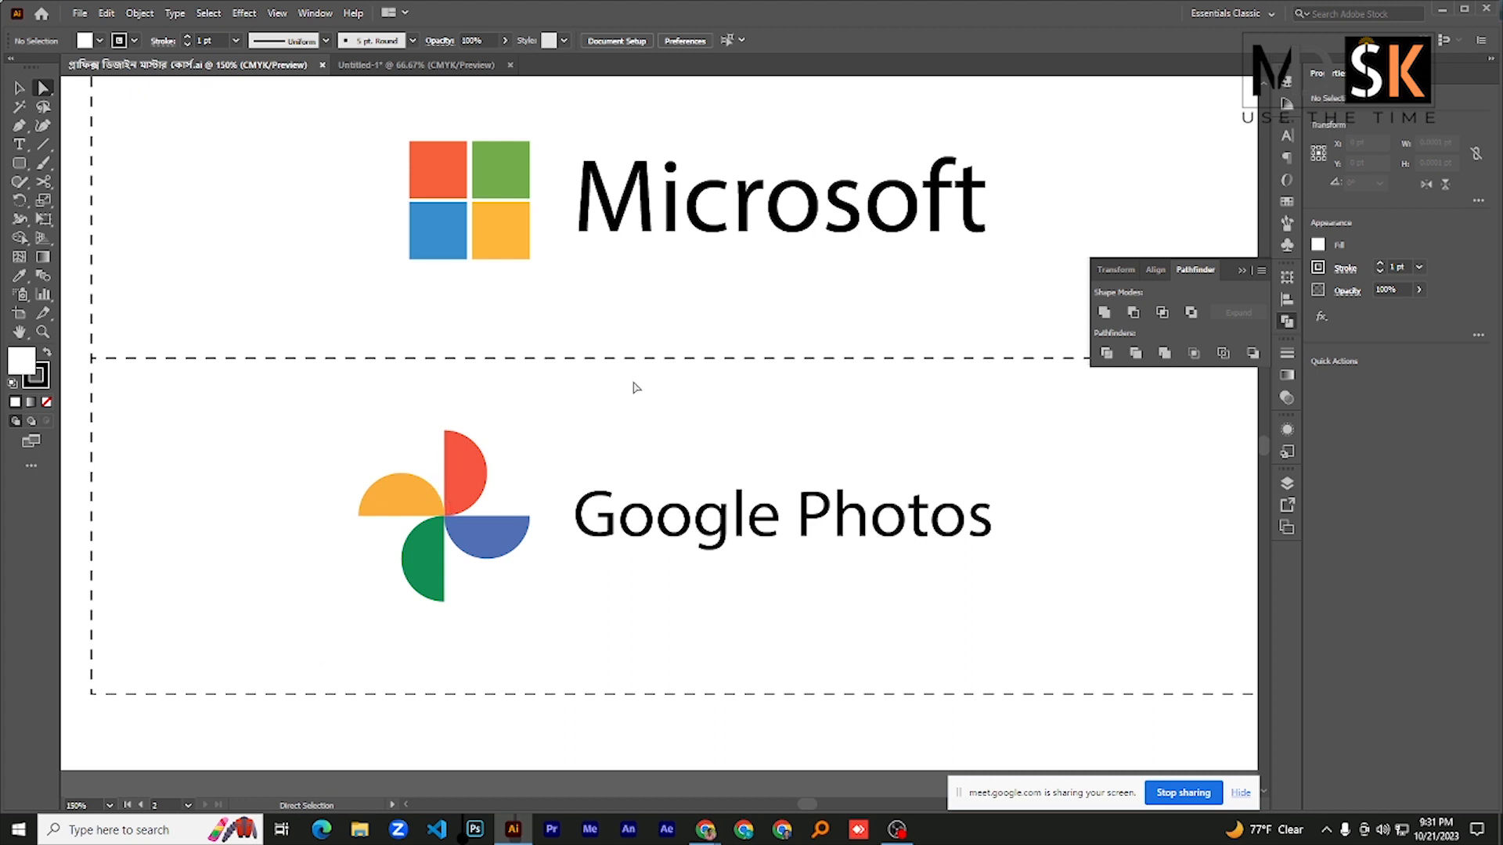
scroll(608, 352, up, 2)
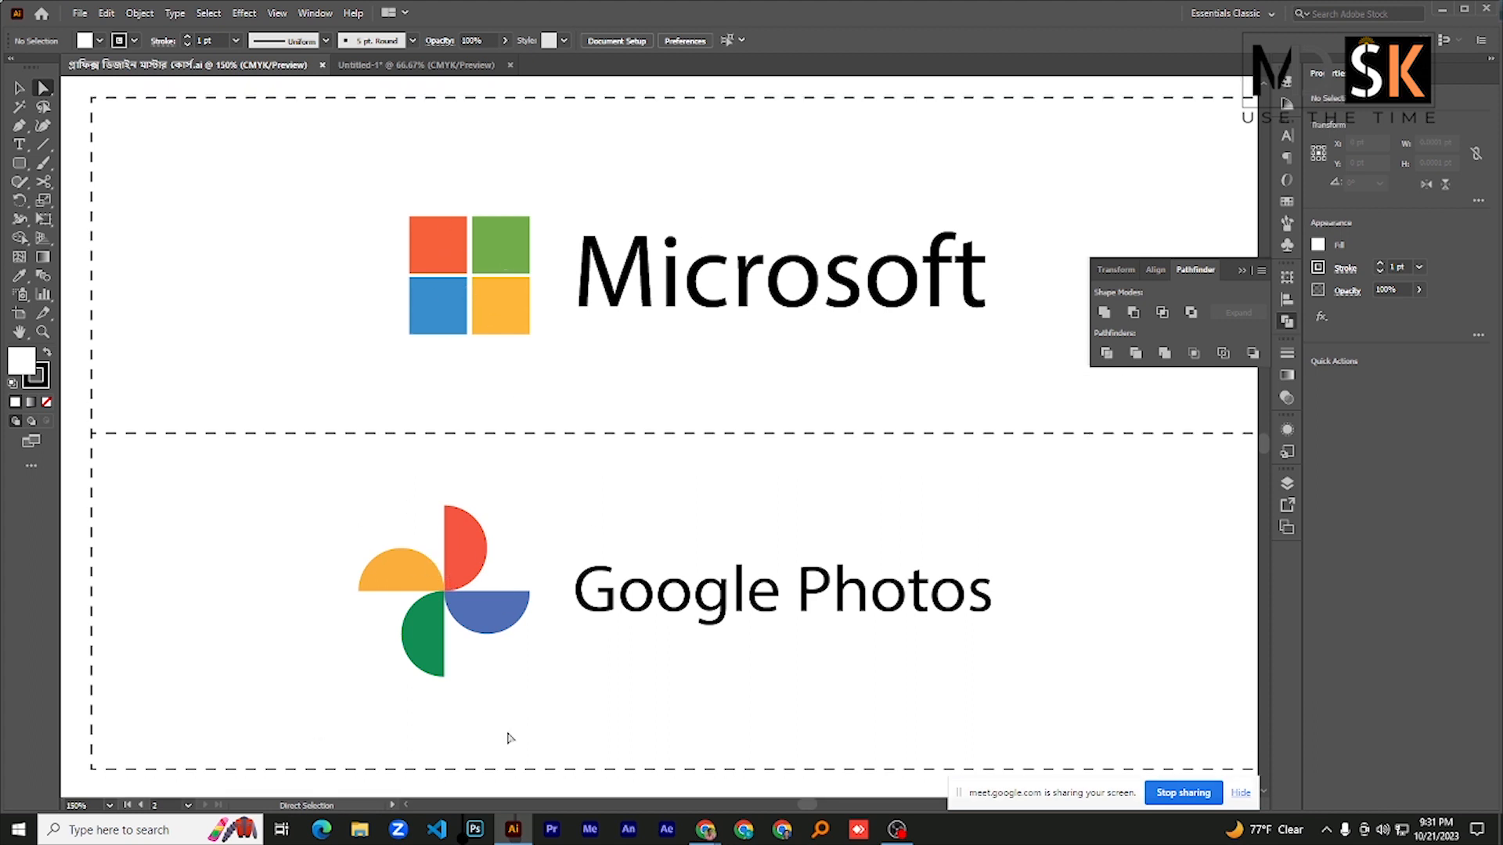
click(20, 162)
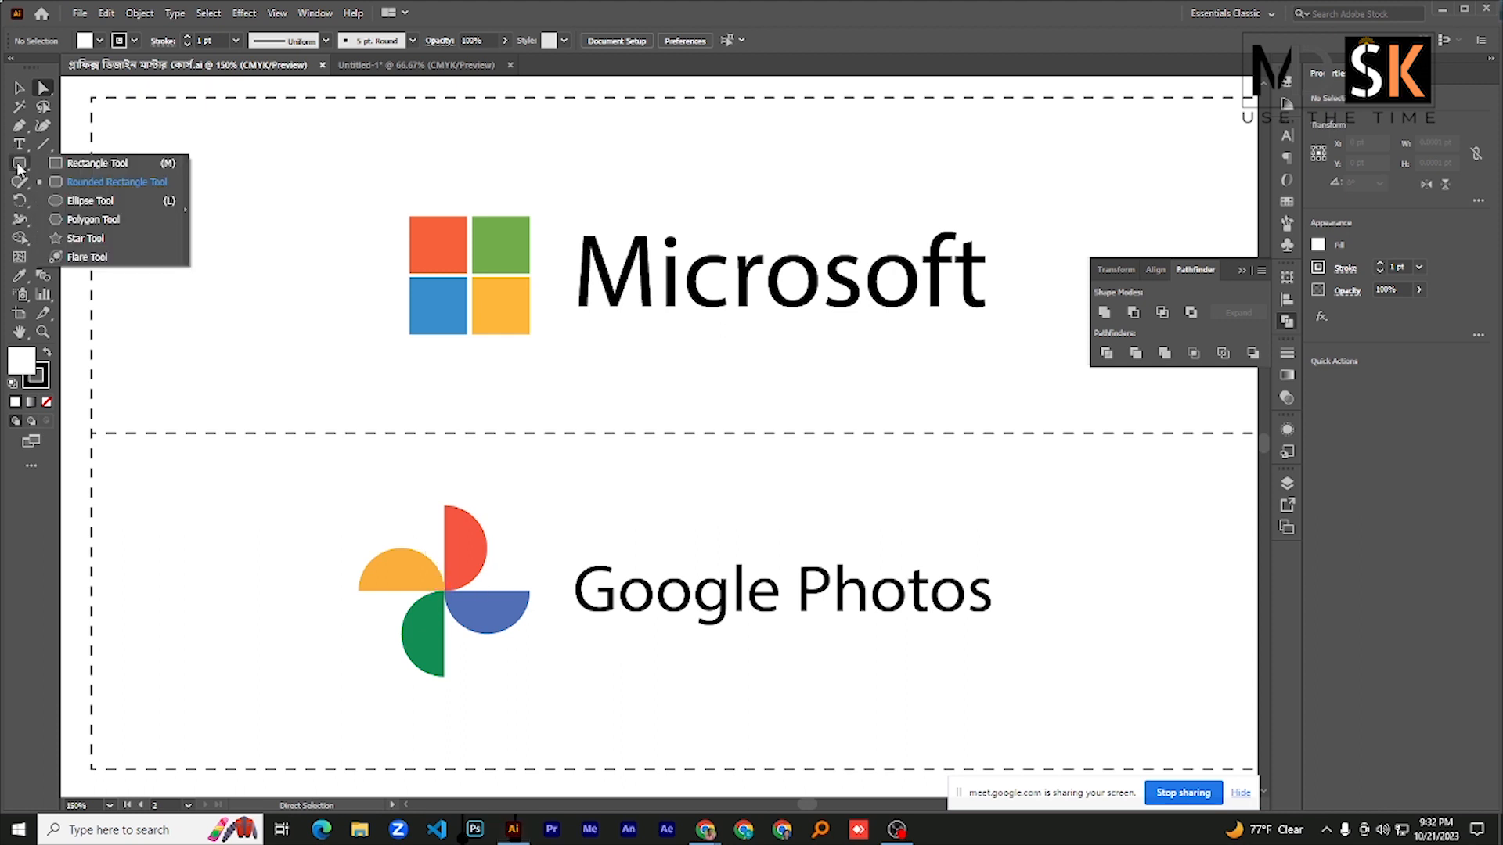
click(82, 167)
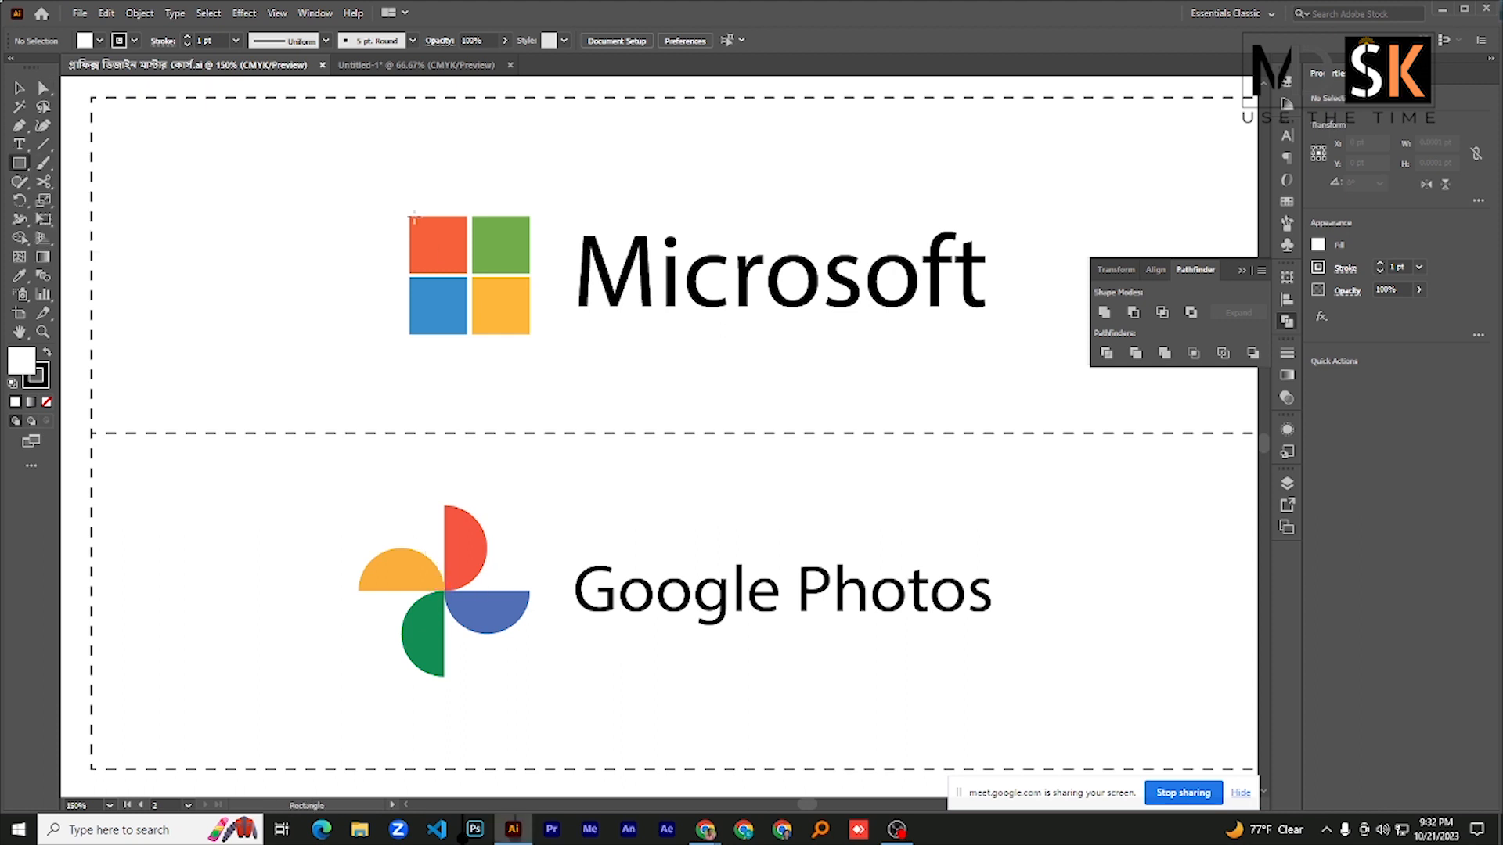
drag(295, 209, 359, 274)
- Fill the new square with black from the colour swatches
click(84, 40)
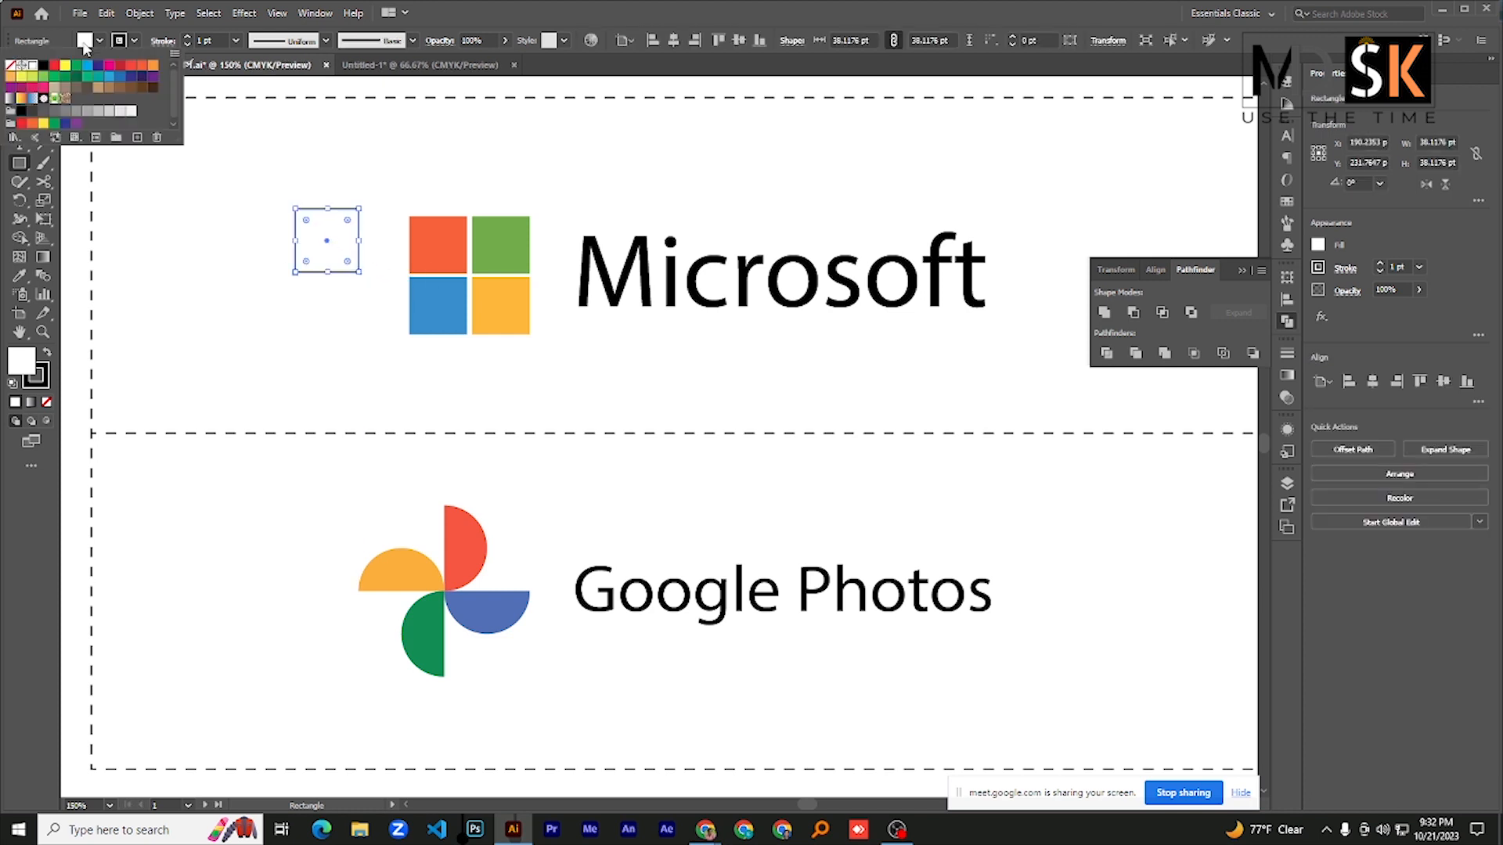
click(83, 41)
click(84, 41)
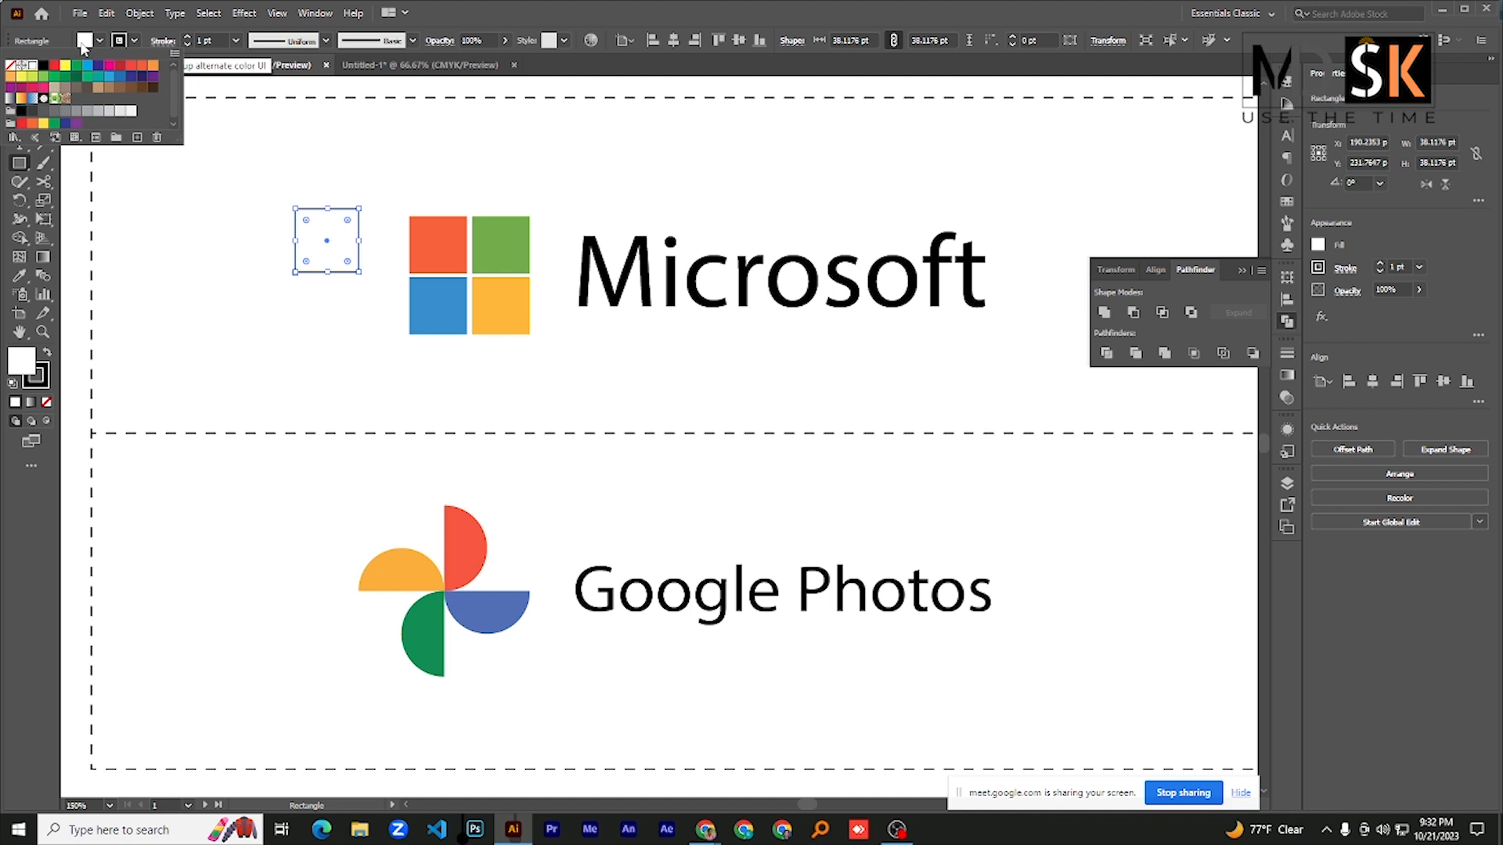
click(37, 84)
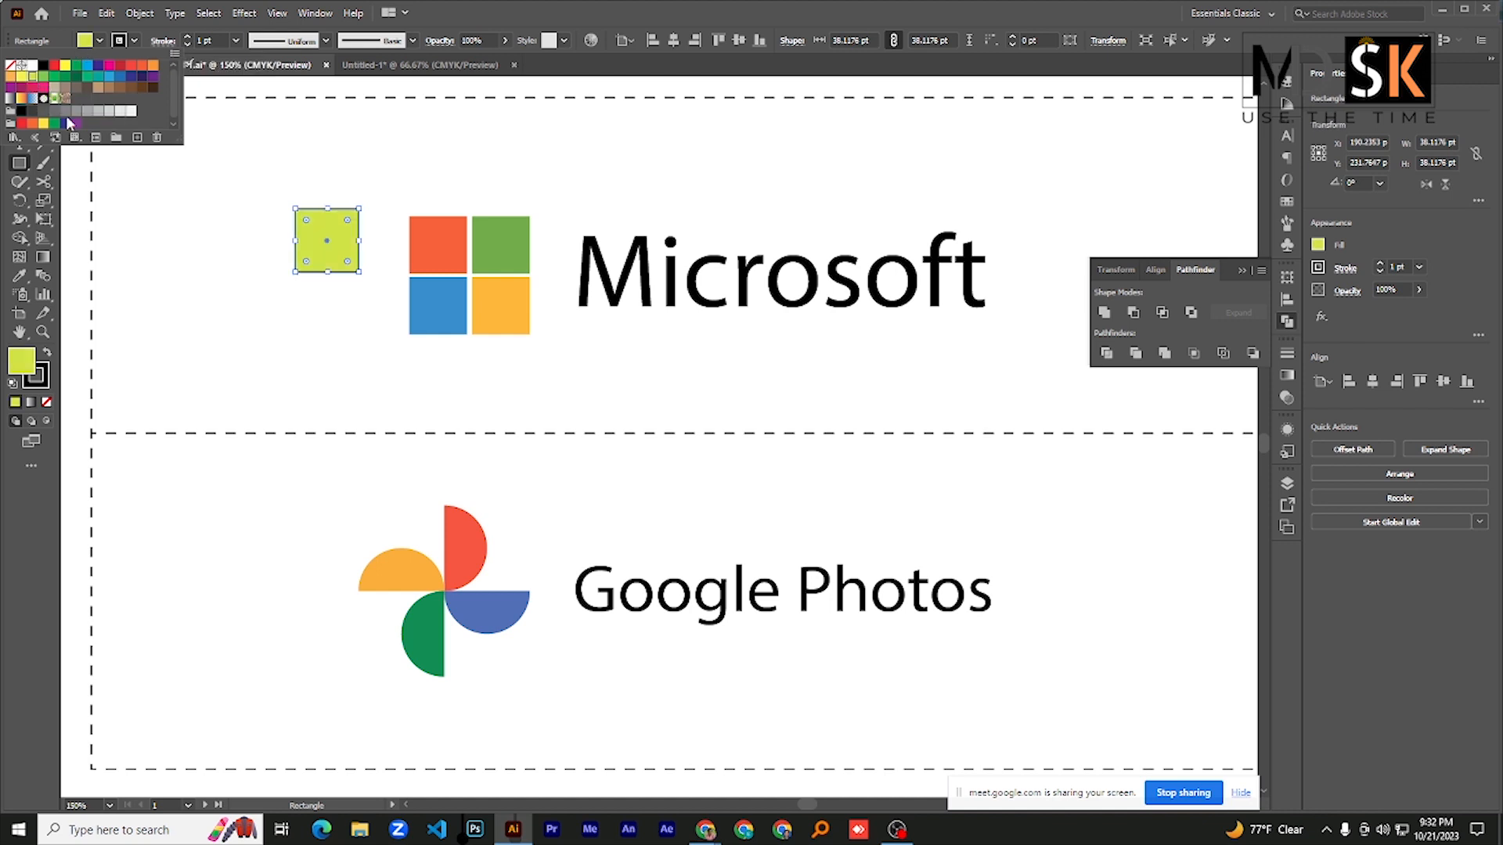
click(33, 67)
click(45, 65)
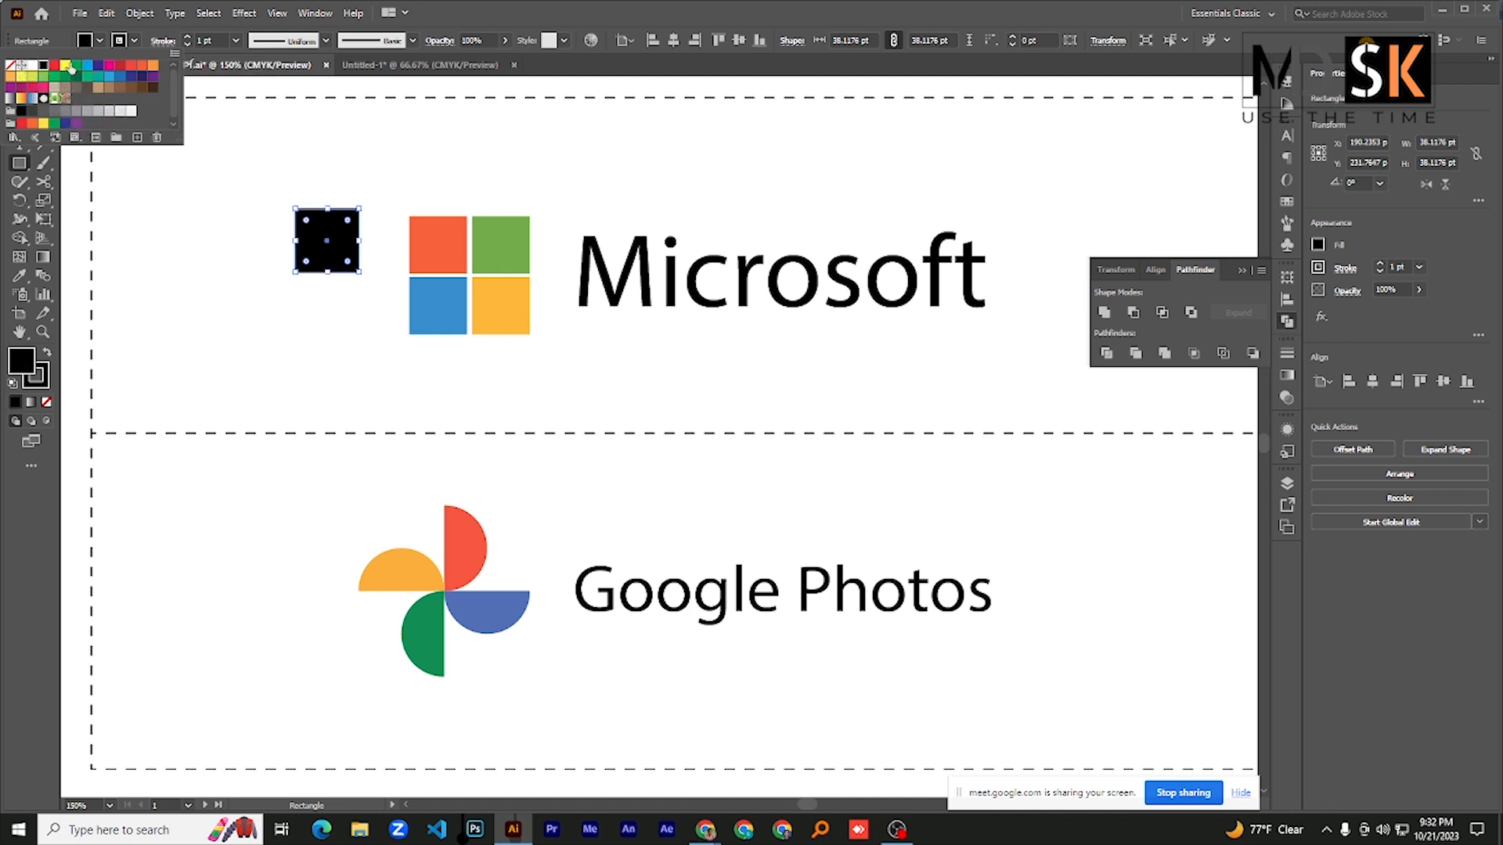
- Duplicate the black square to its left, then copy the pair below to form an evenly spaced two-by-two grid
click(20, 90)
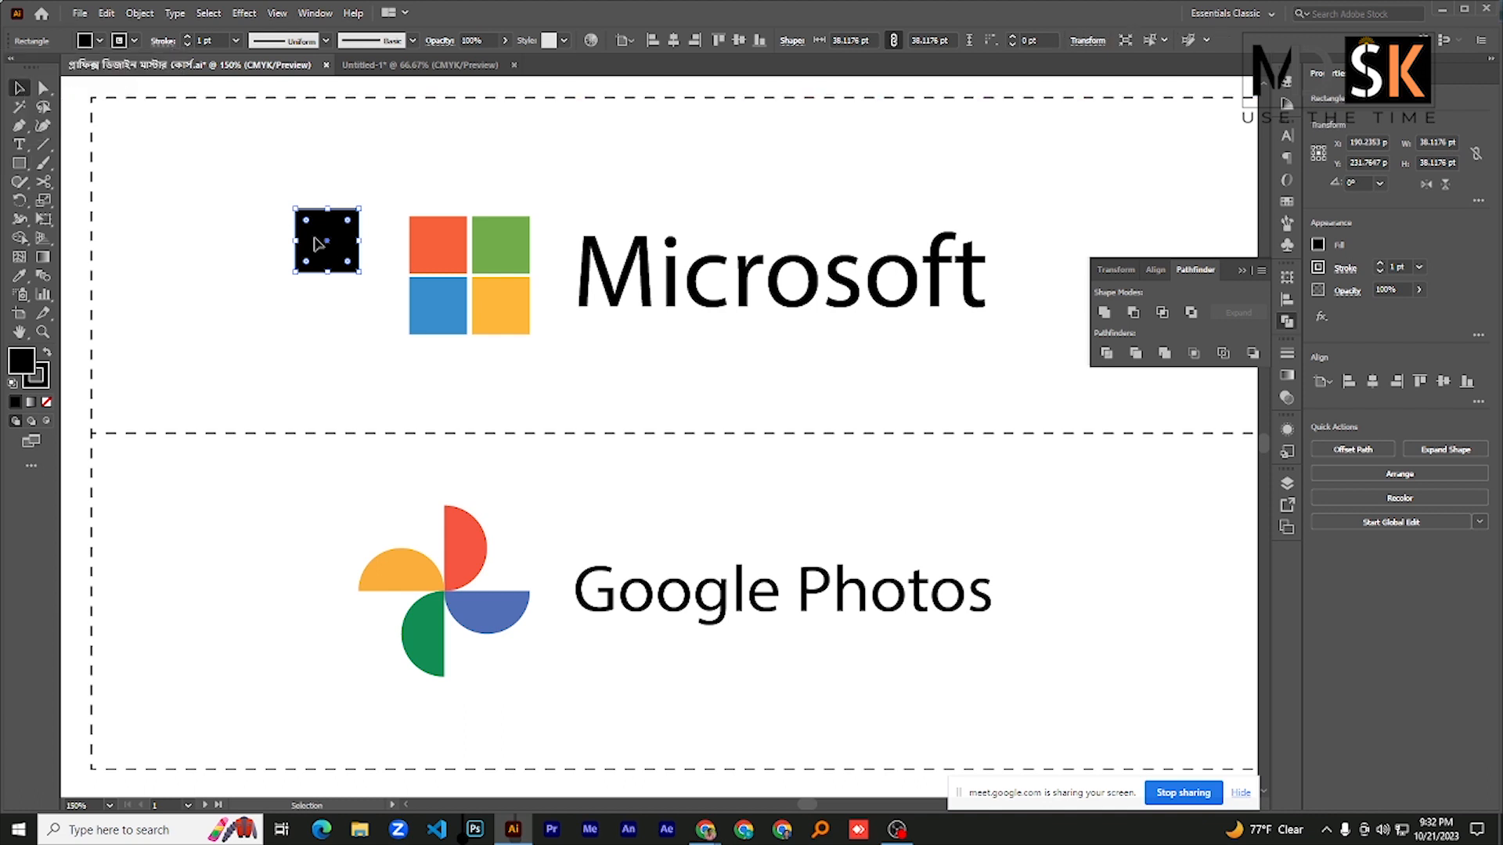
drag(312, 241, 243, 239)
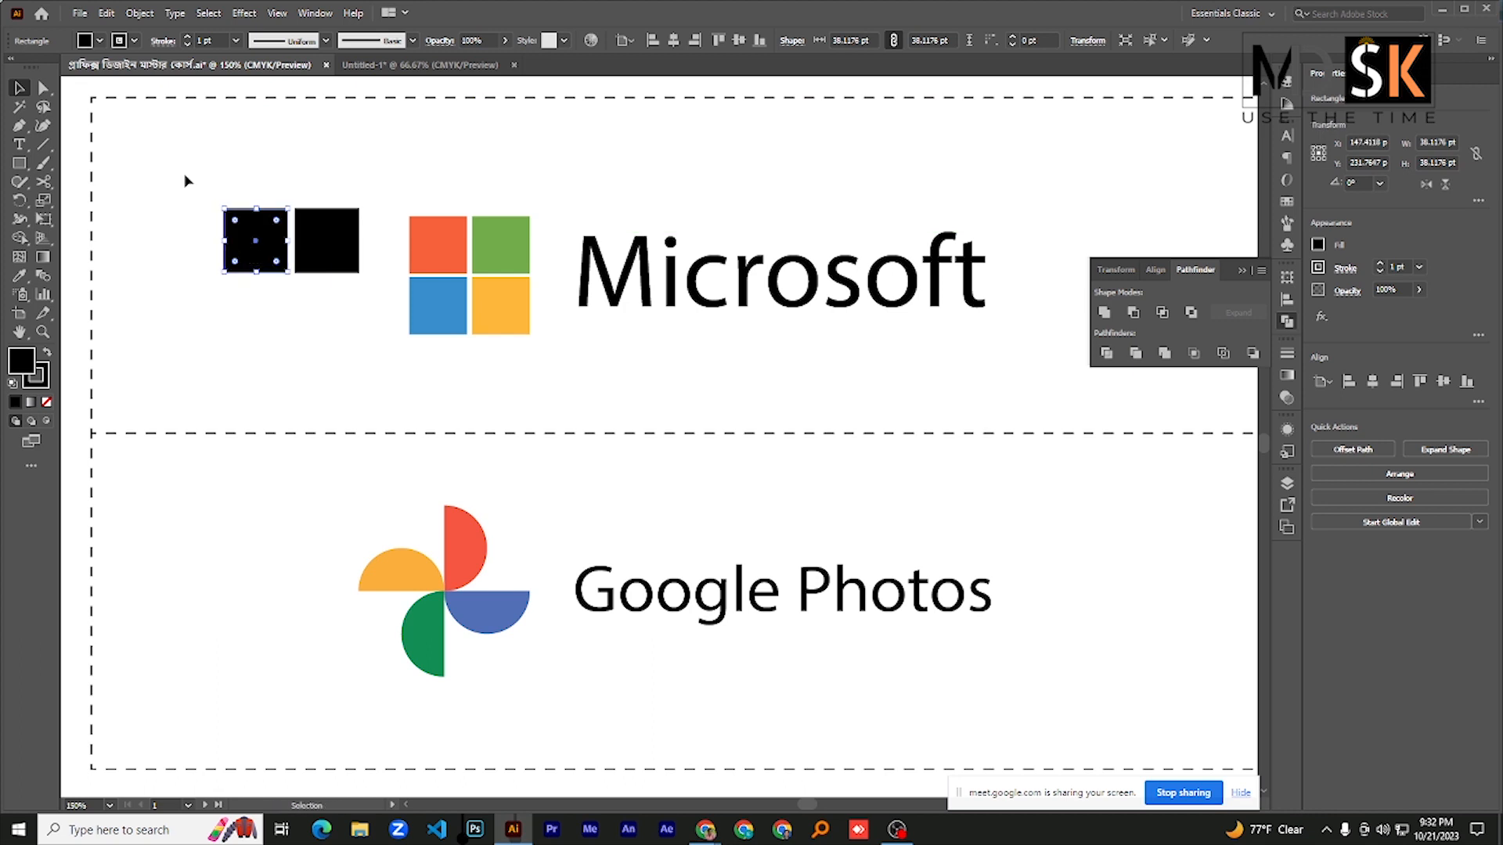
drag(186, 177, 313, 325)
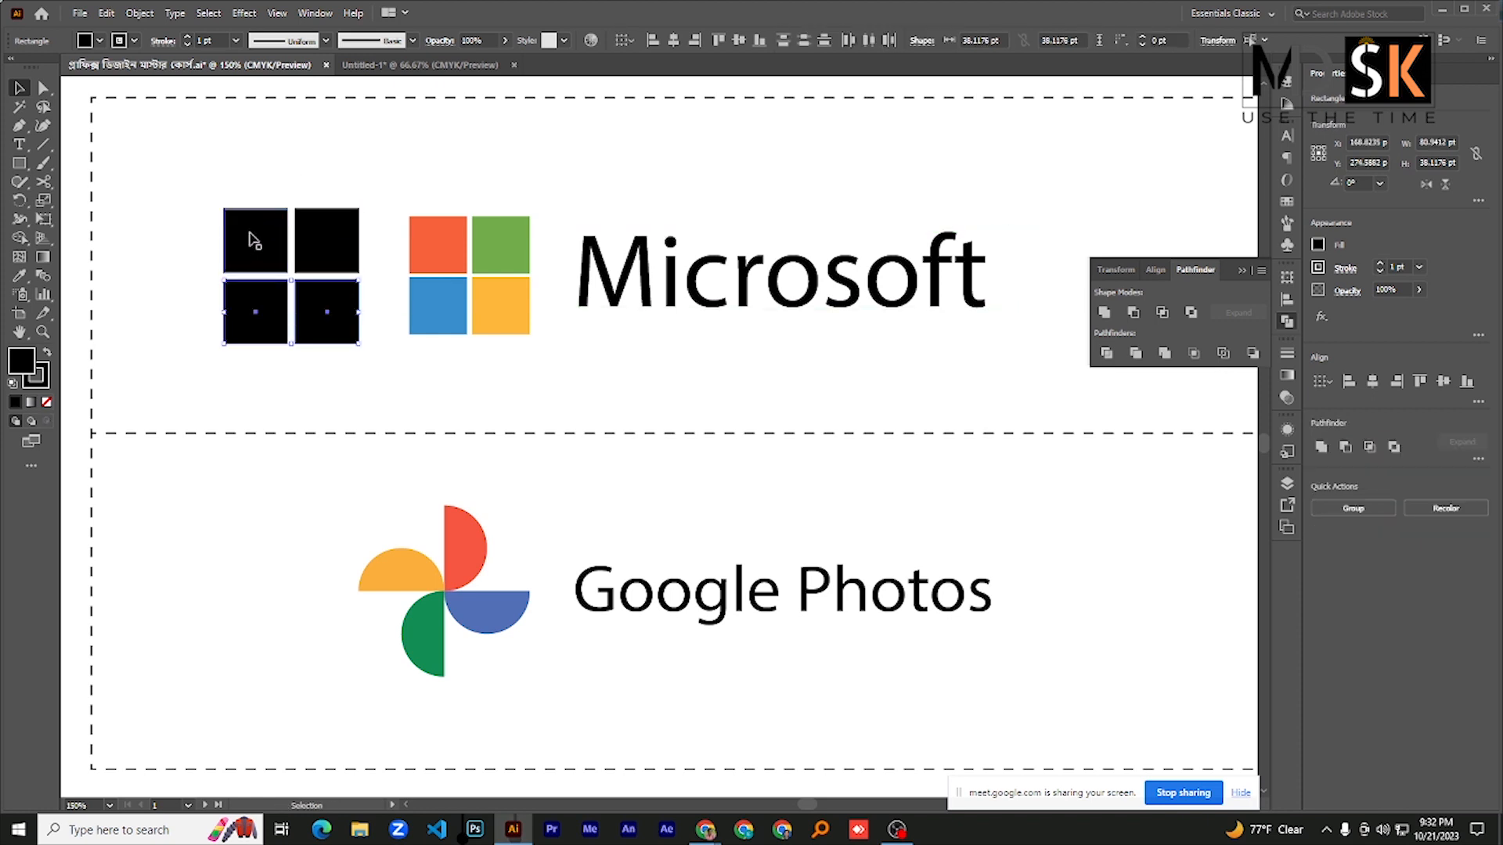
- Colour the grid's upper squares with the Eyedropper, sampling the logo's orange-red tile for the left and green tile for the right
click(254, 241)
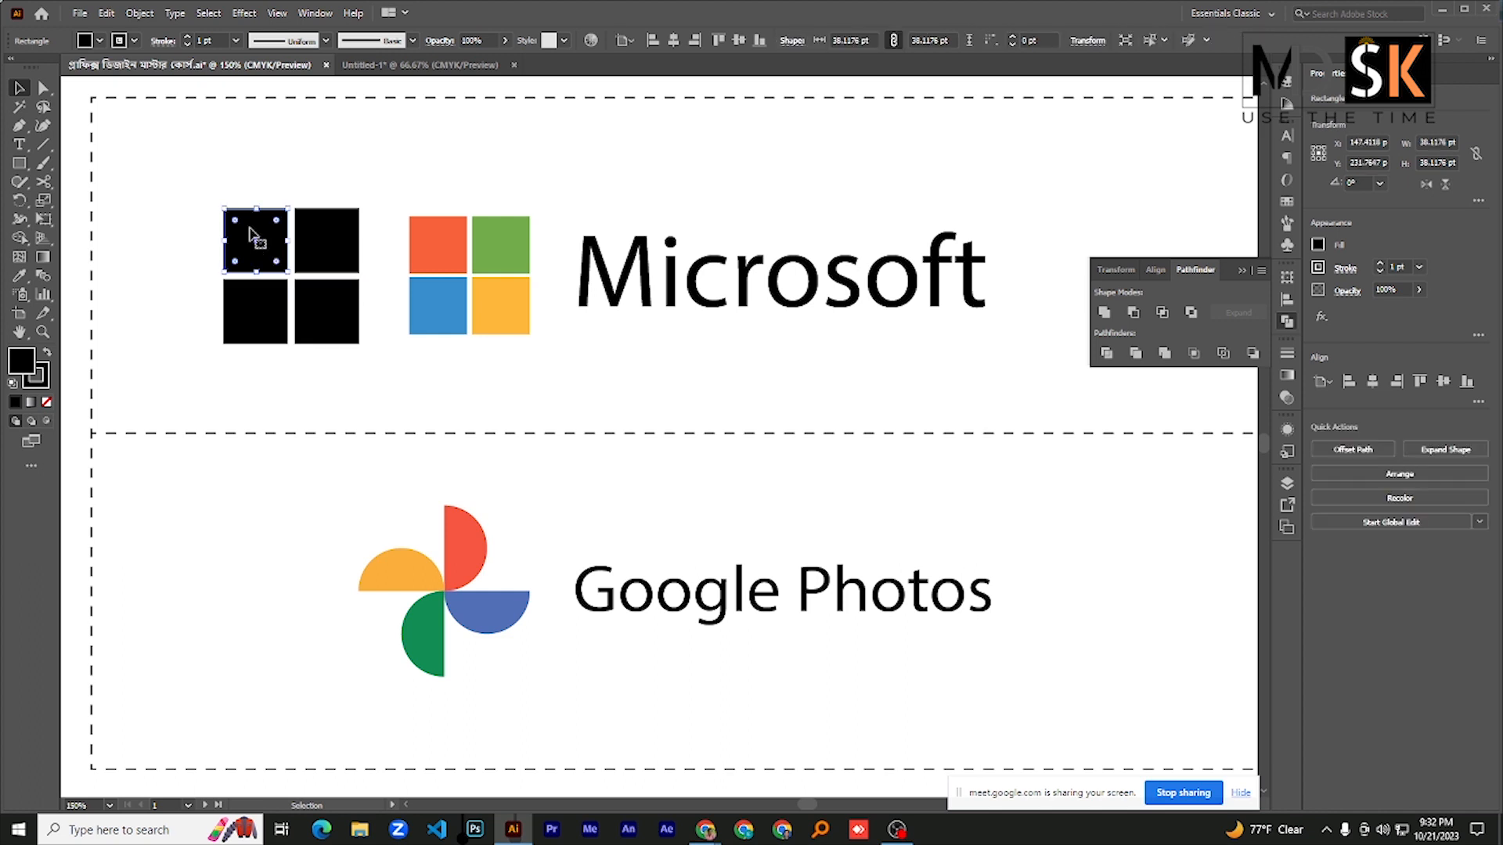
click(19, 278)
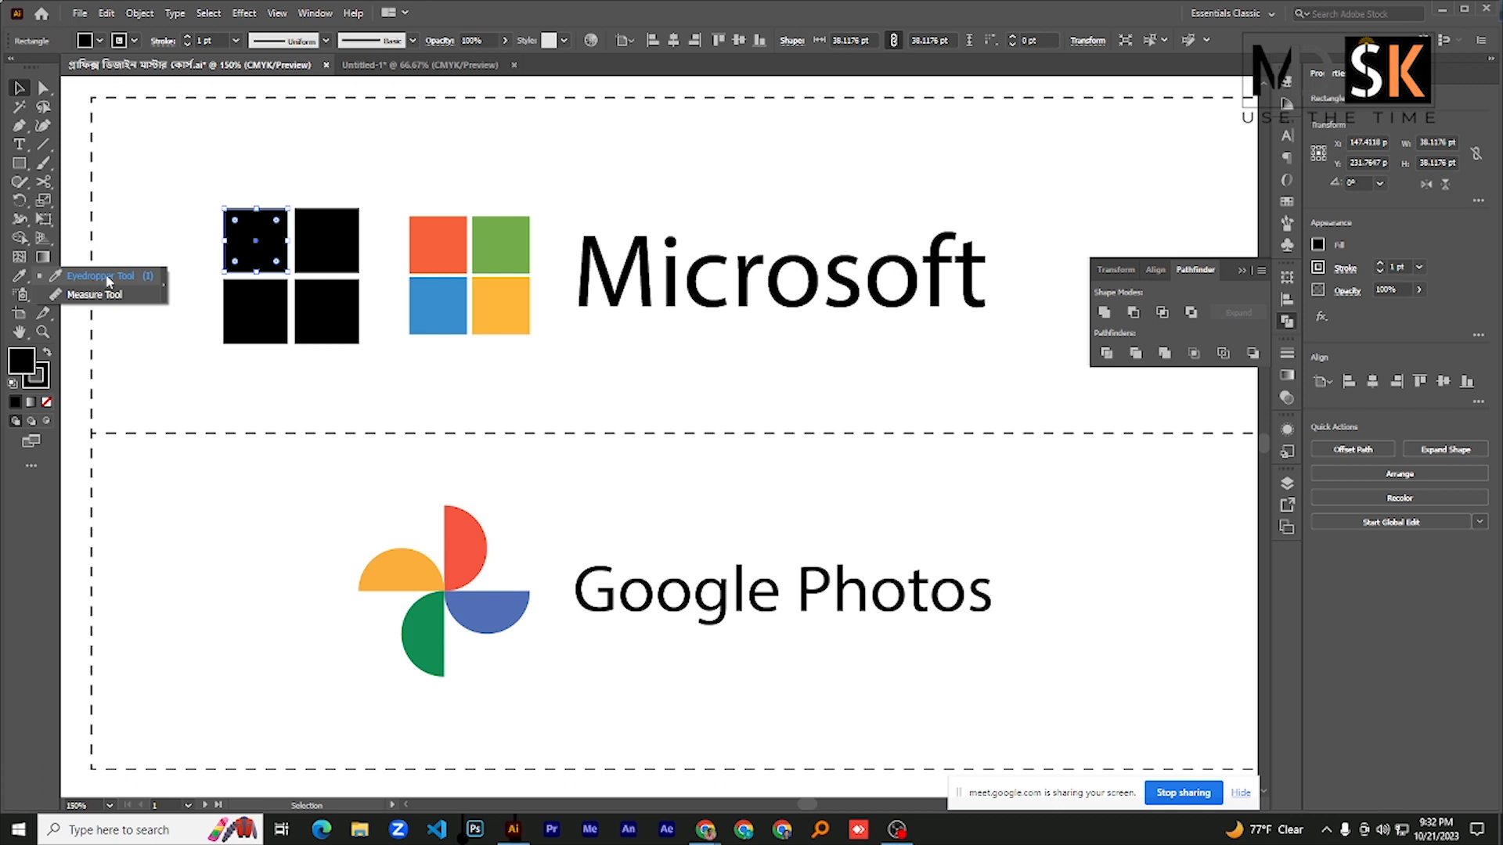
click(108, 280)
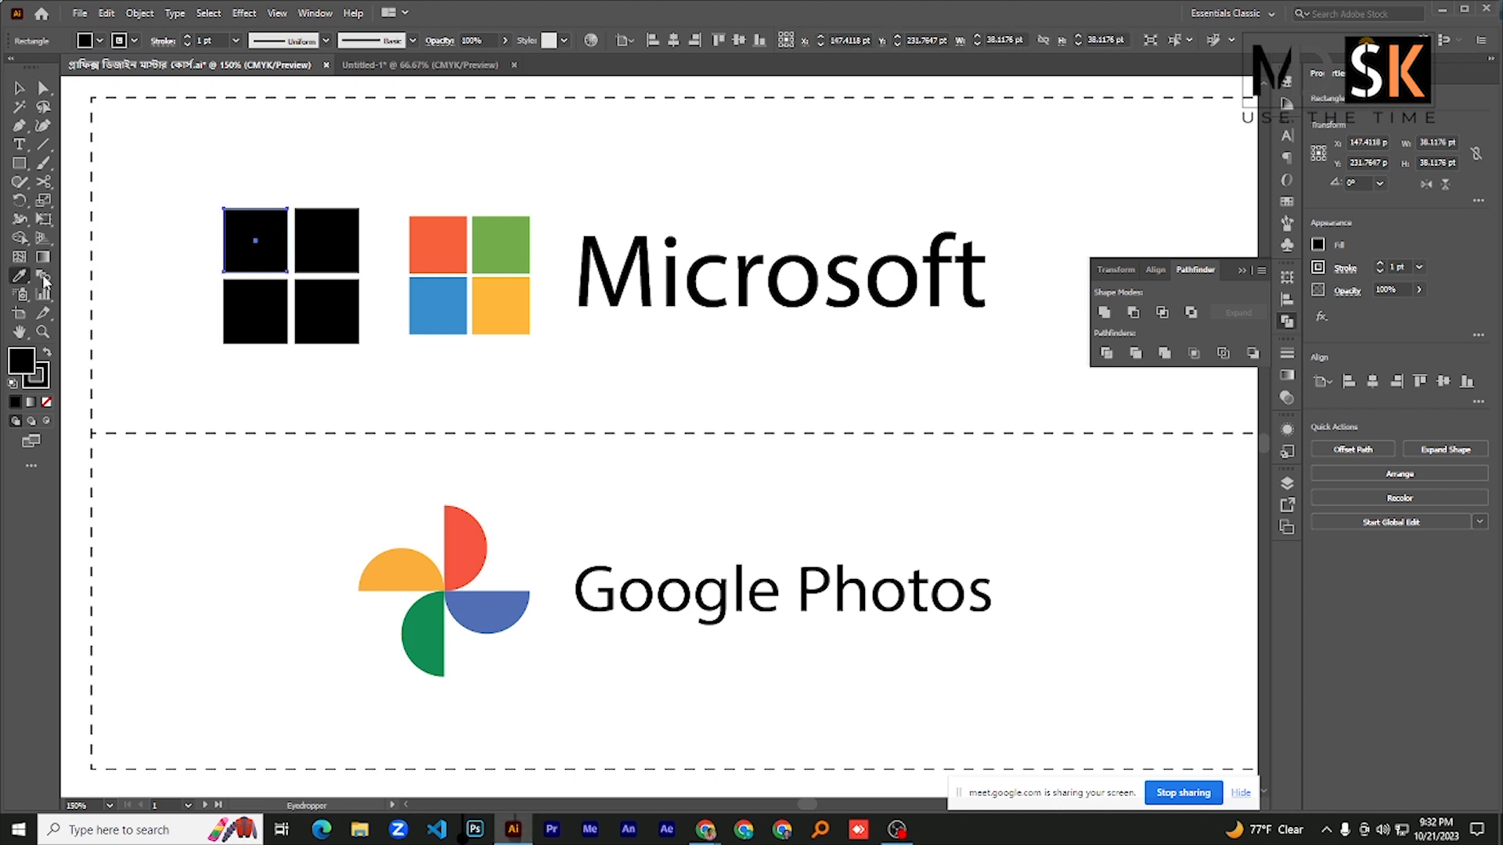
click(439, 237)
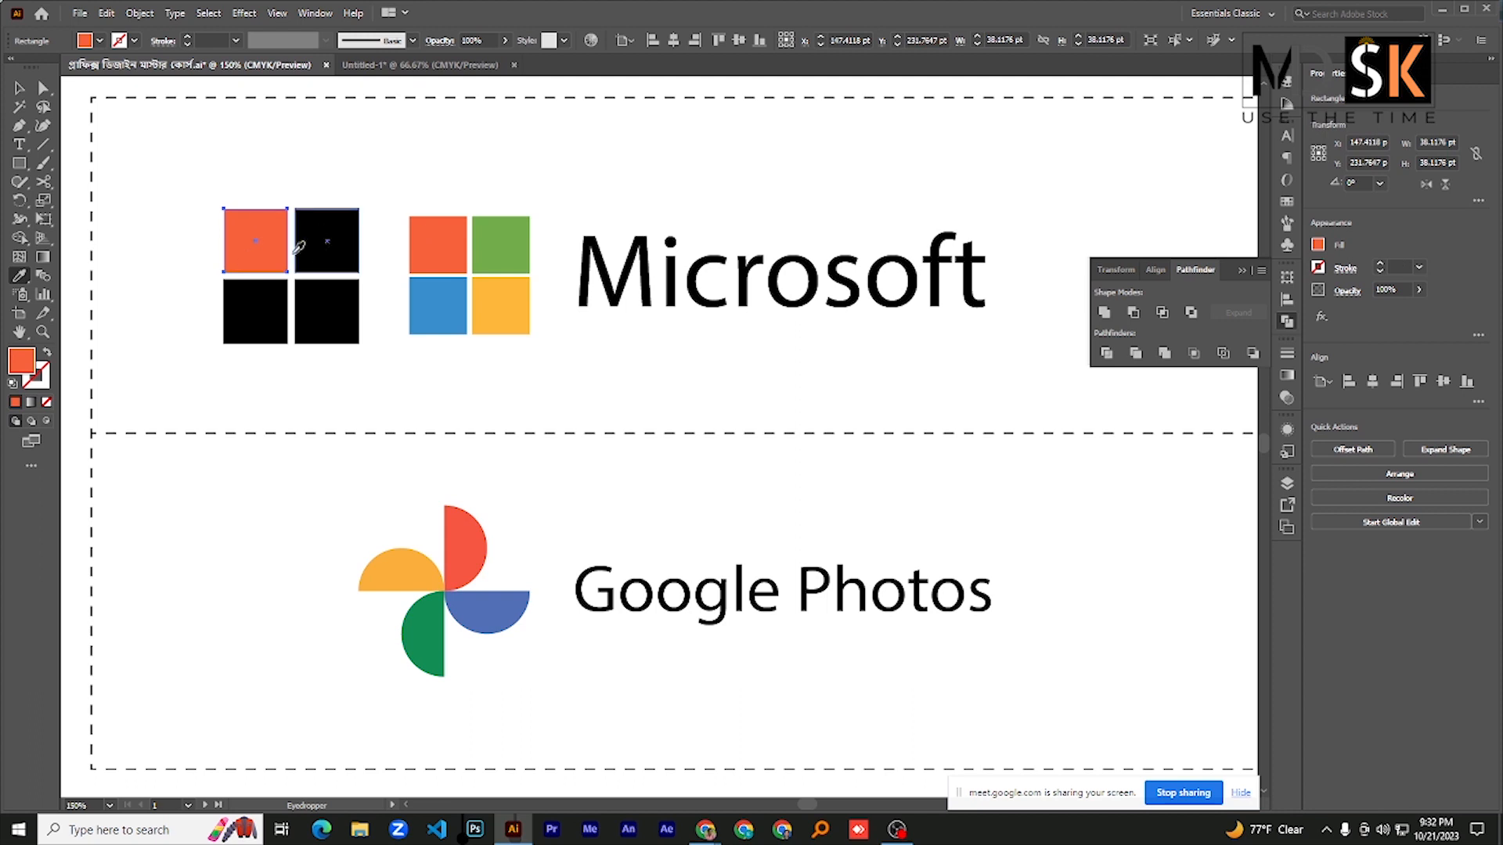
click(20, 88)
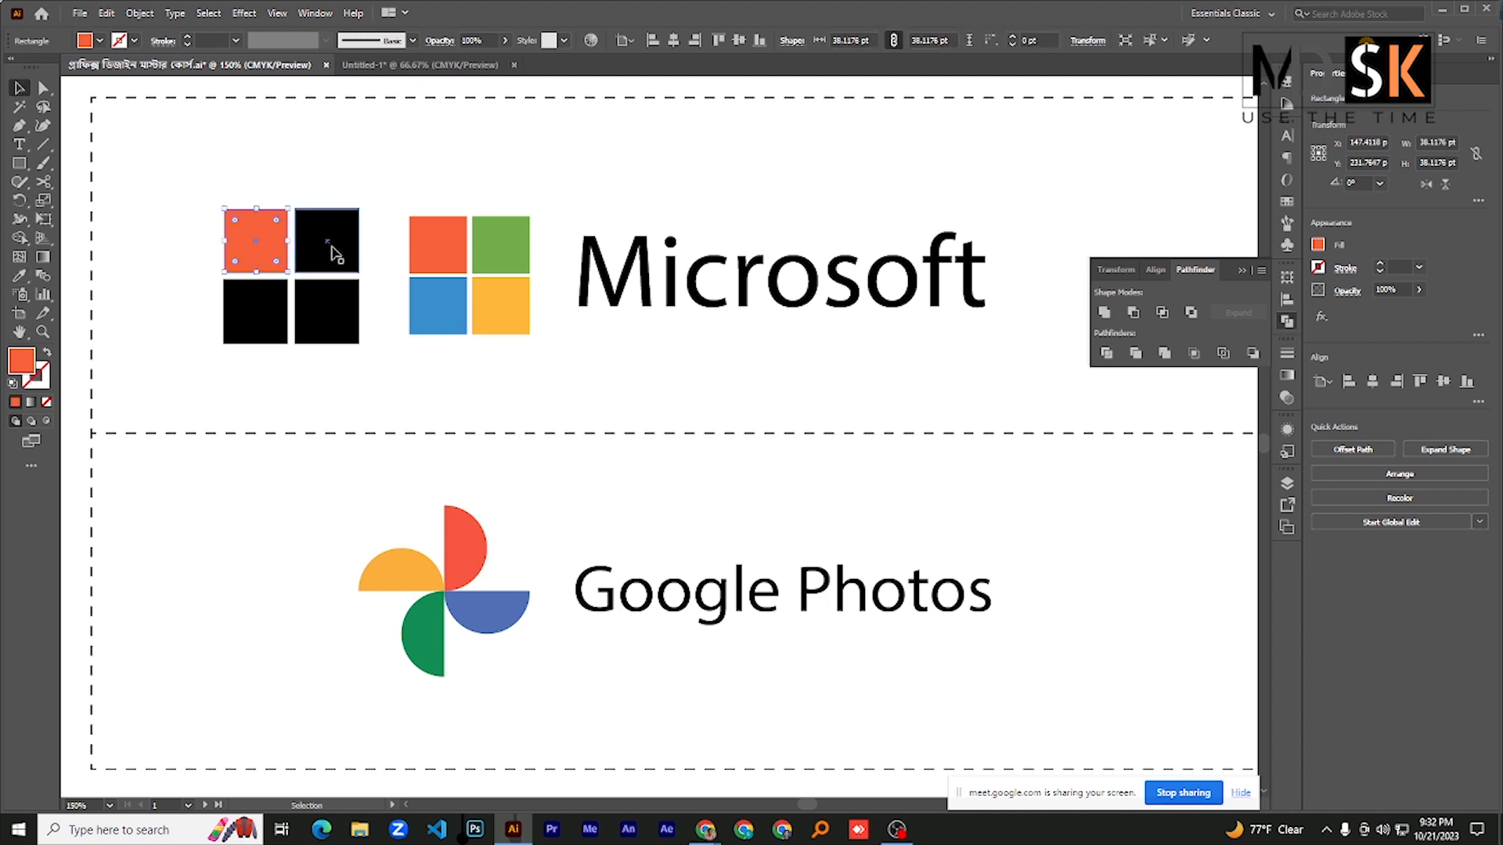
click(333, 250)
click(20, 276)
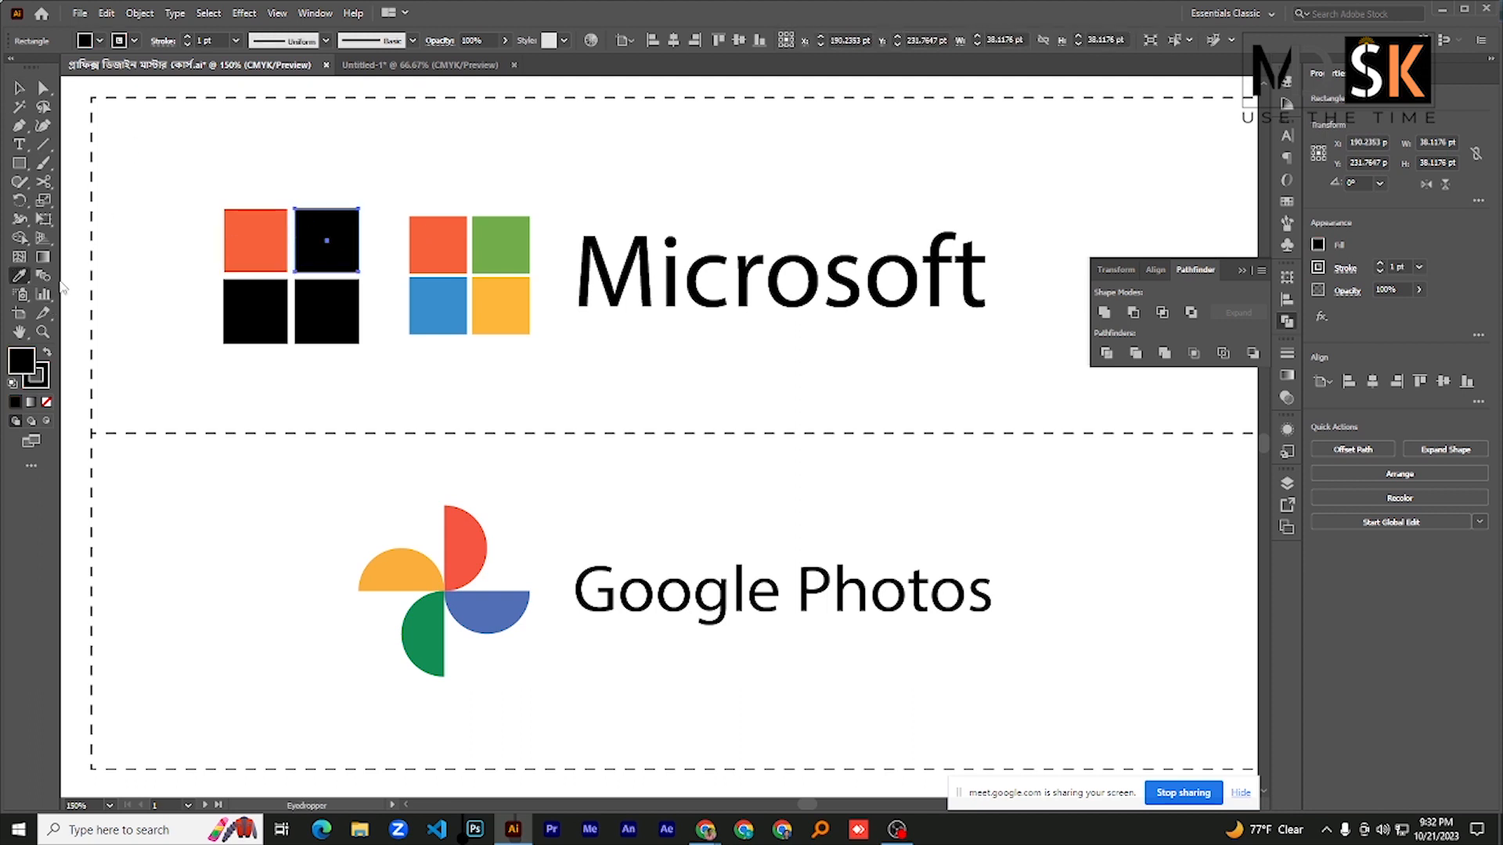
click(504, 235)
- Colour the grid's lower squares with the Eyedropper, sampling the logo's blue tile for the left and yellow tile for the right
key(v)
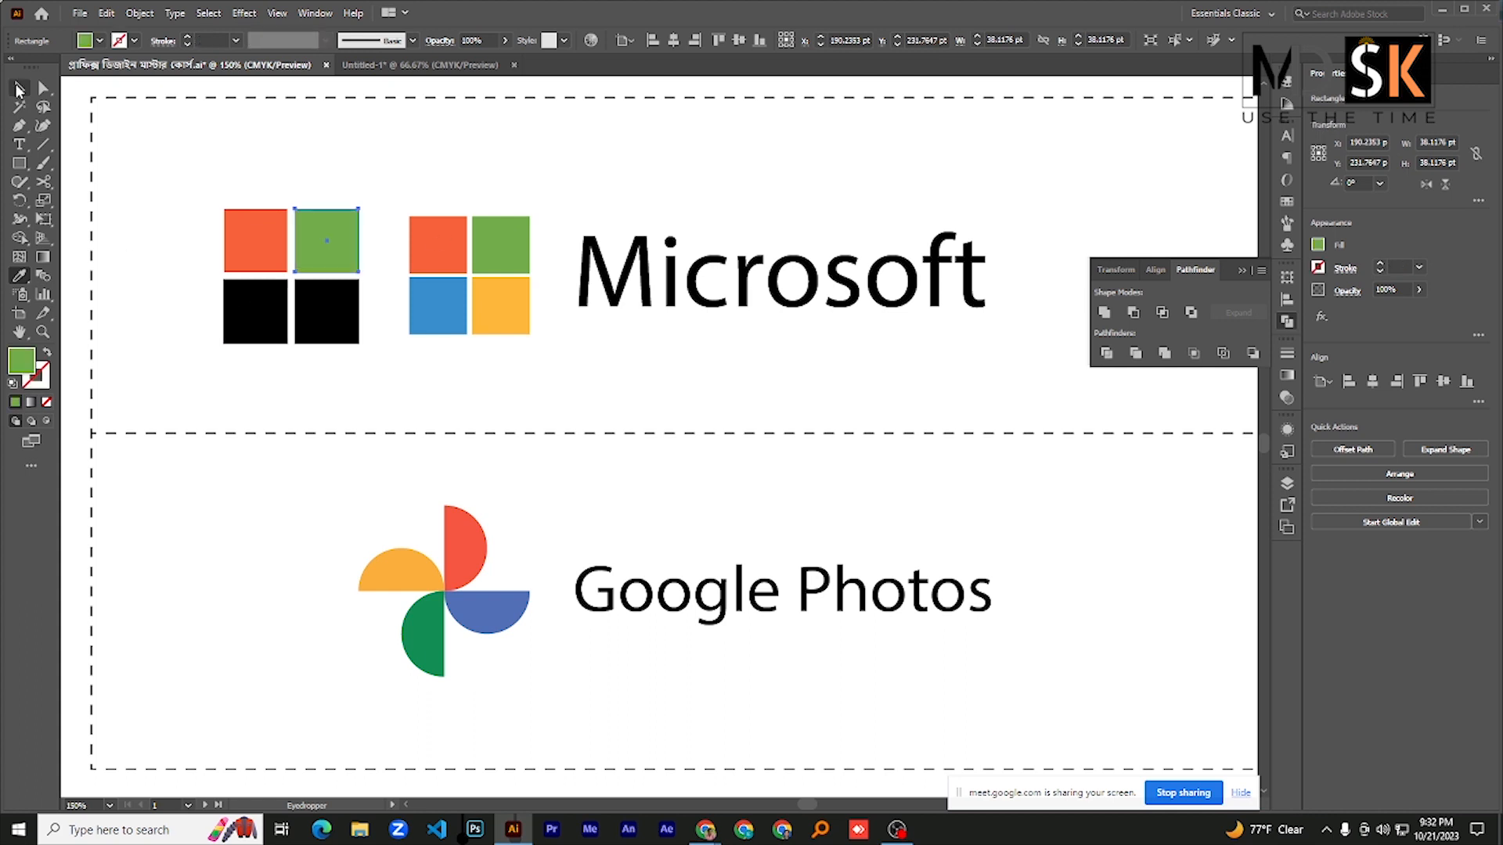
click(239, 313)
click(20, 275)
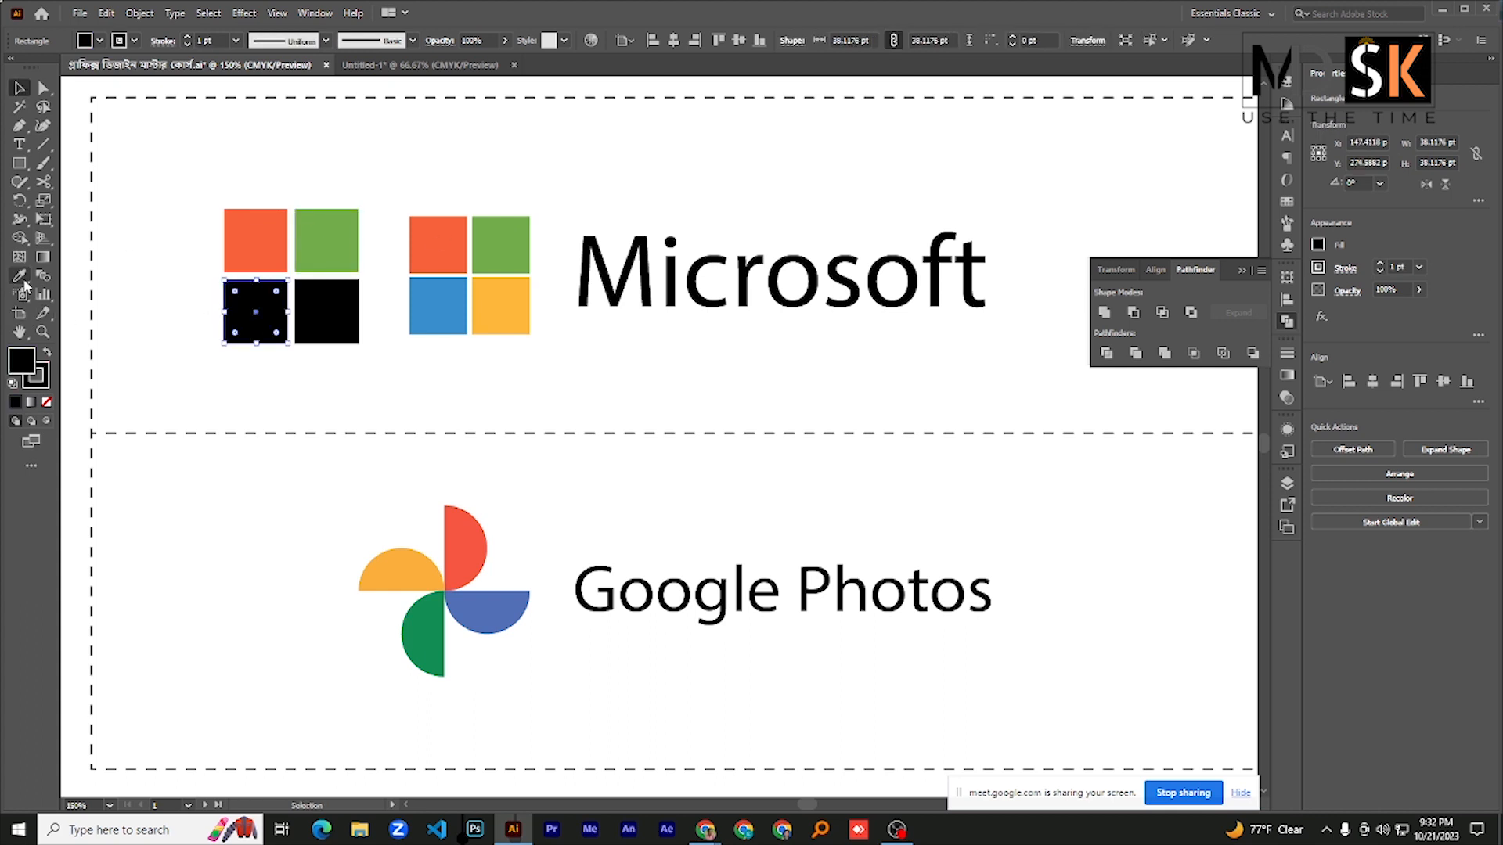
click(456, 300)
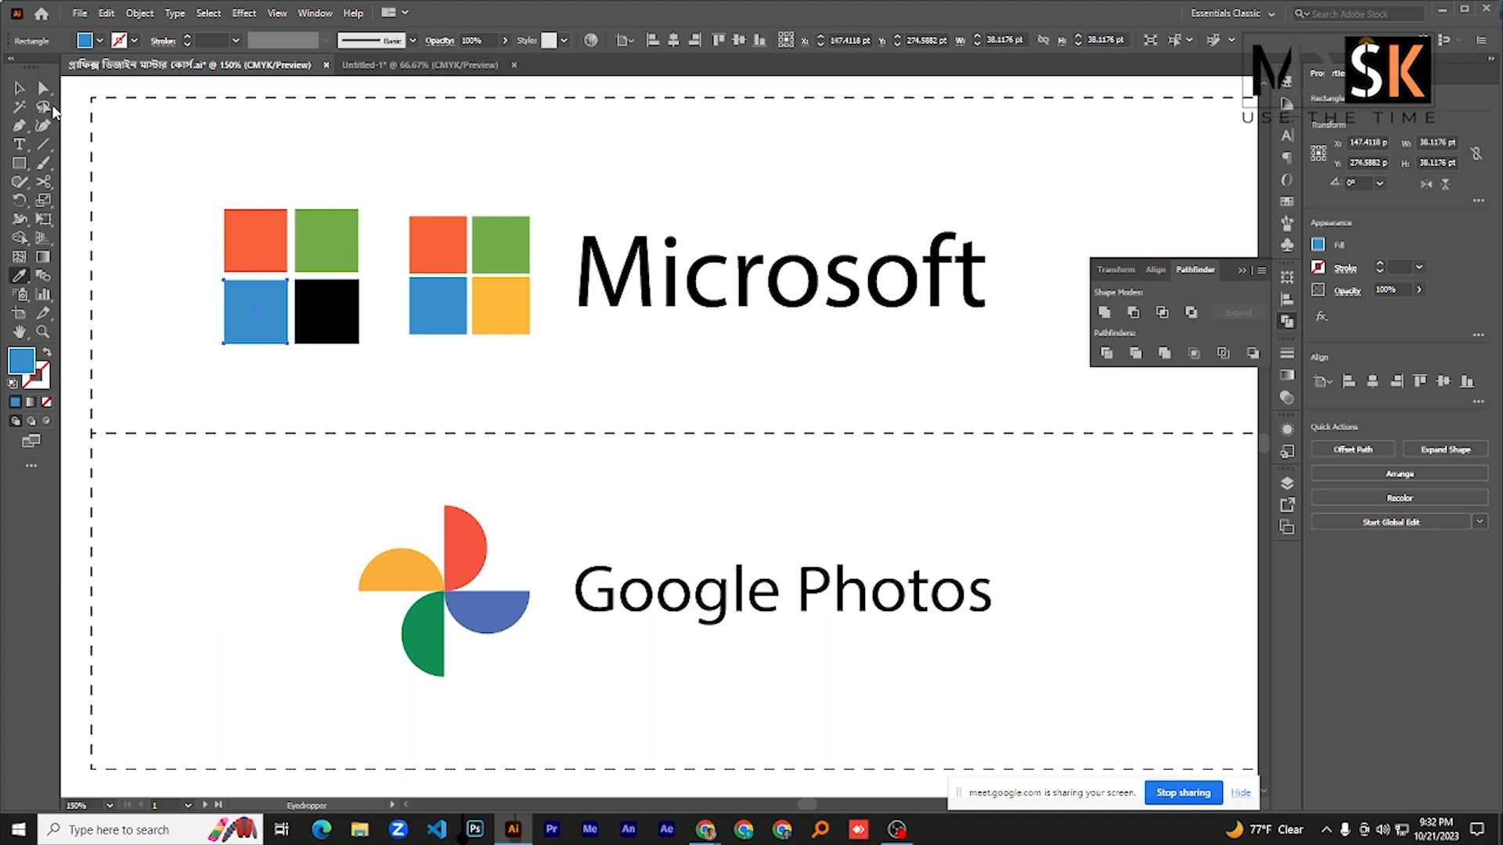
click(22, 94)
click(328, 309)
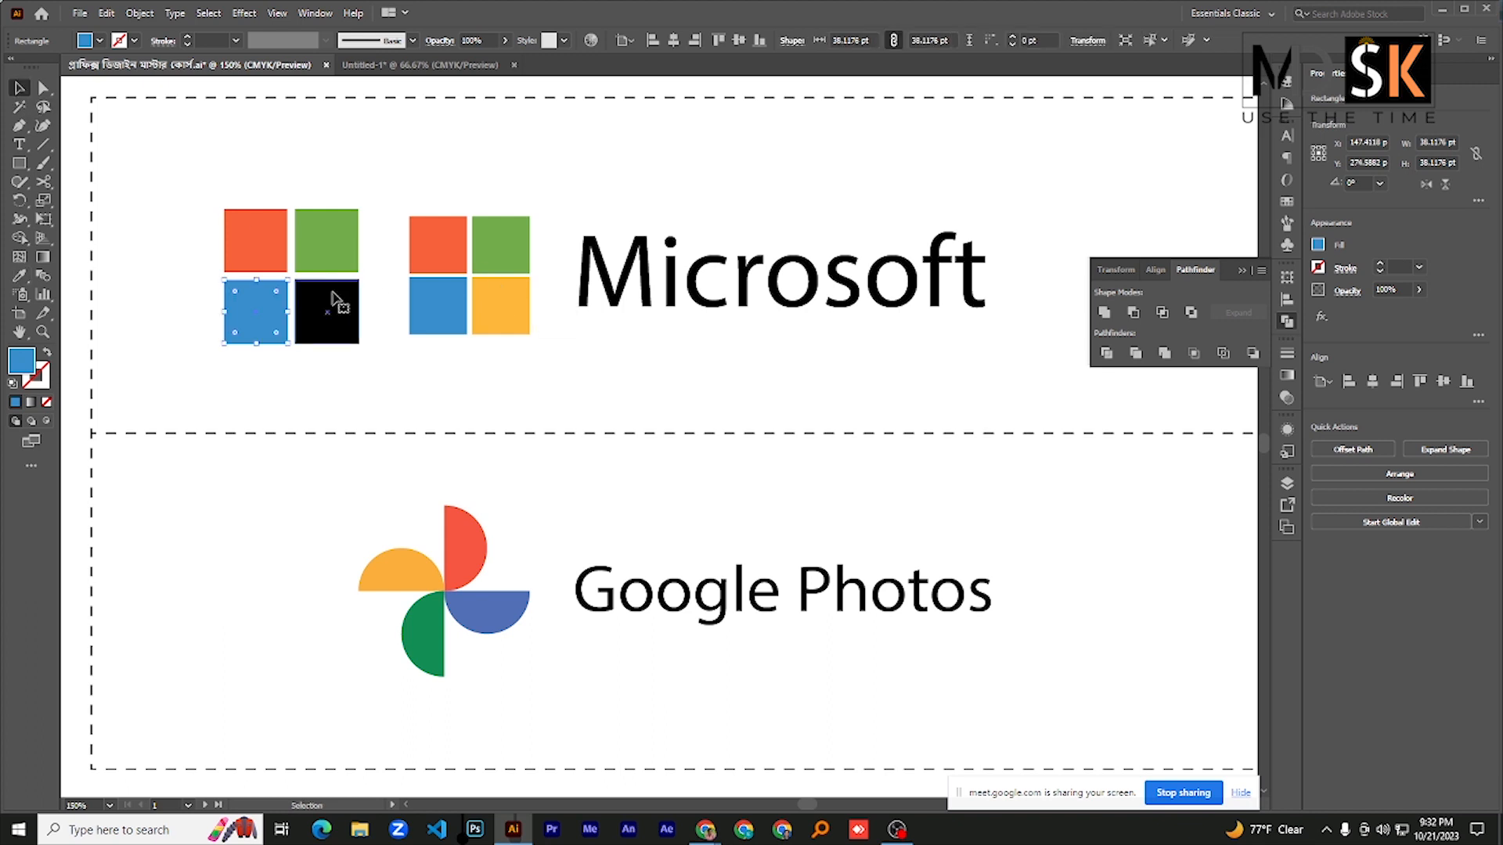
click(20, 276)
click(524, 307)
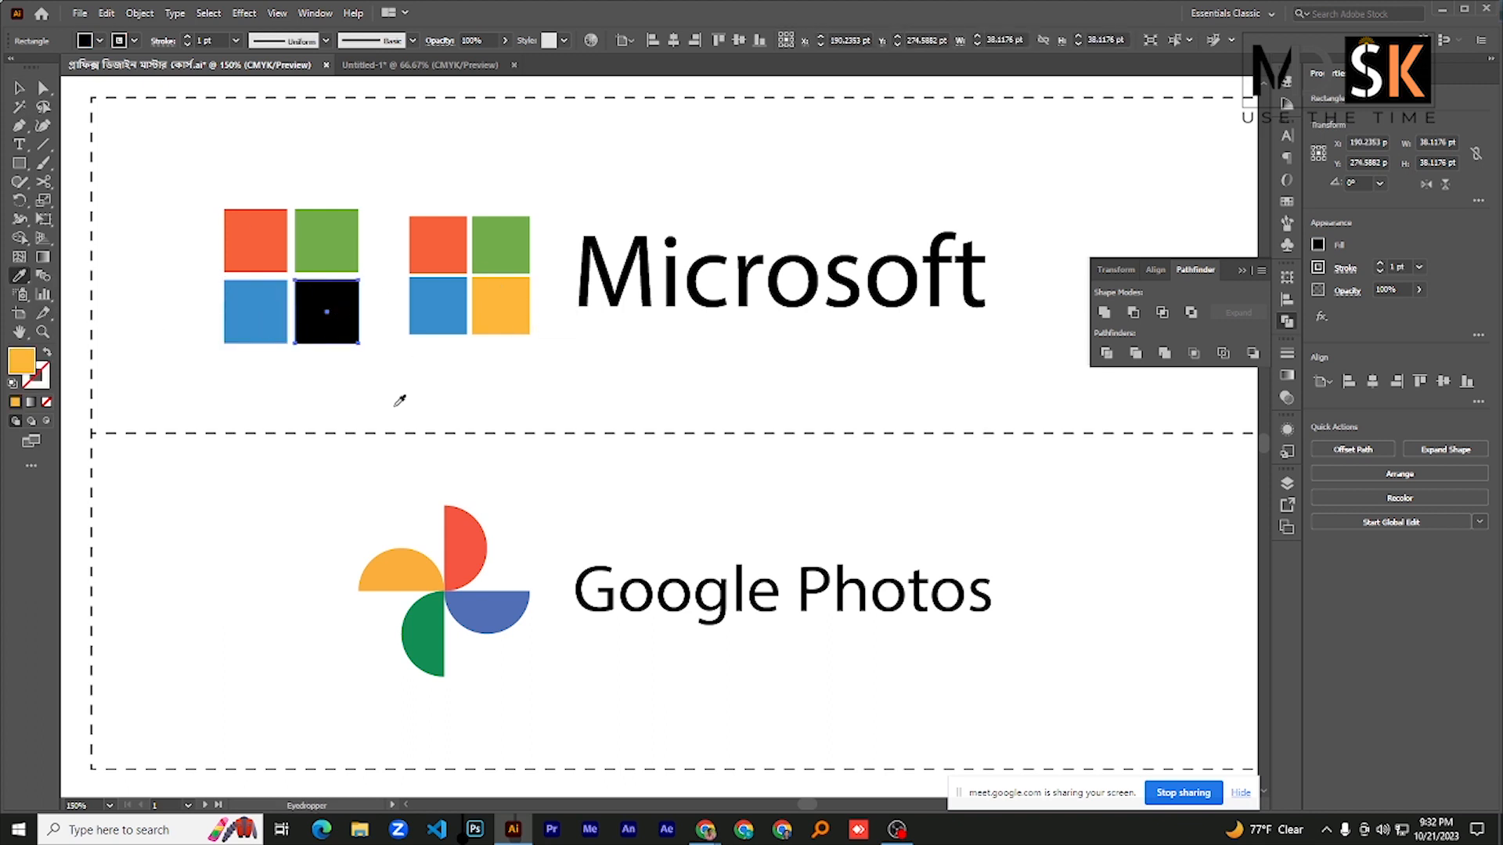